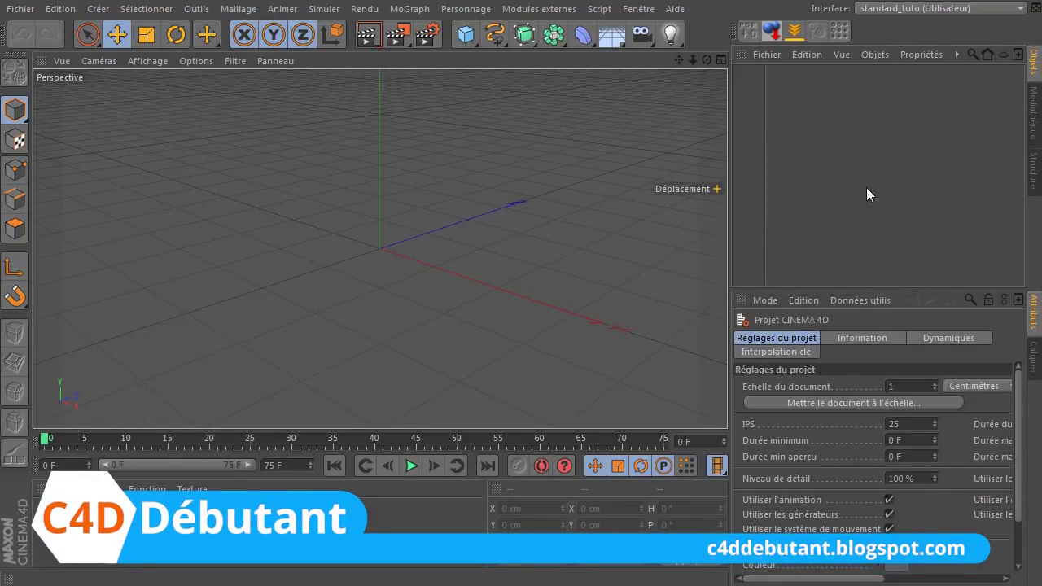
Add a Muscle object to the empty scene and select it.
click(462, 9)
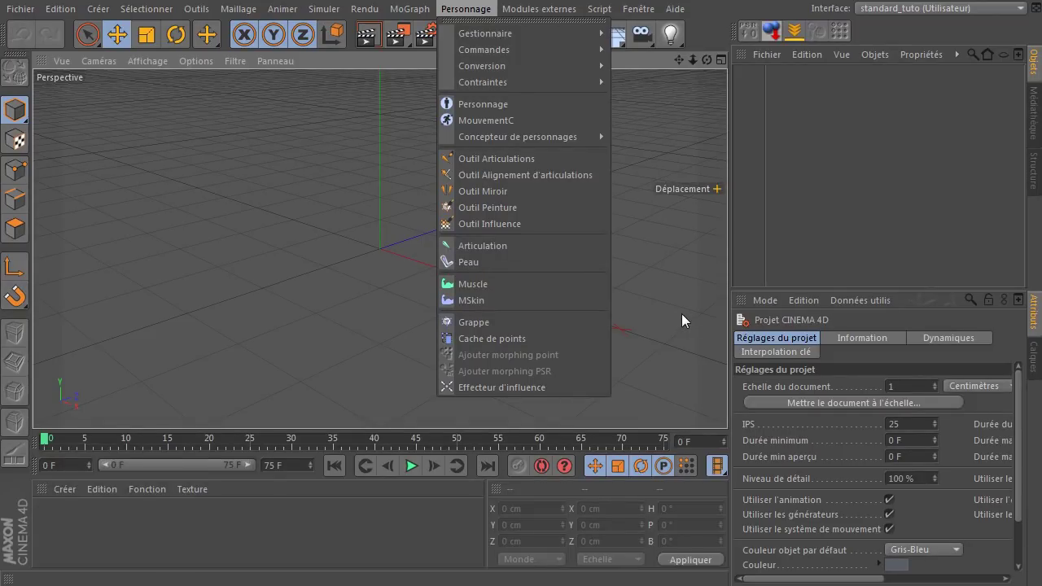
click(501, 288)
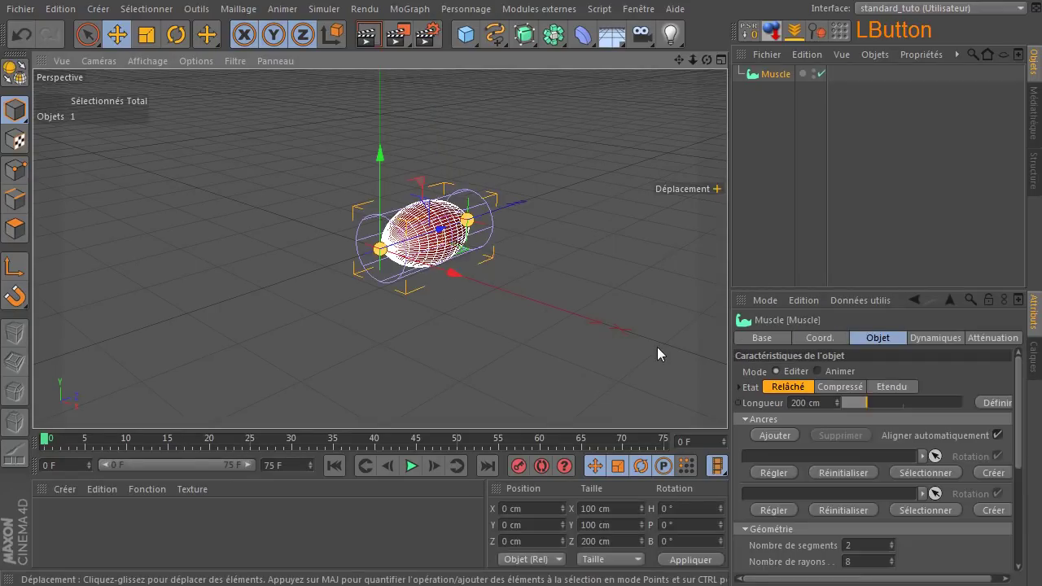
drag(683, 60, 610, 70)
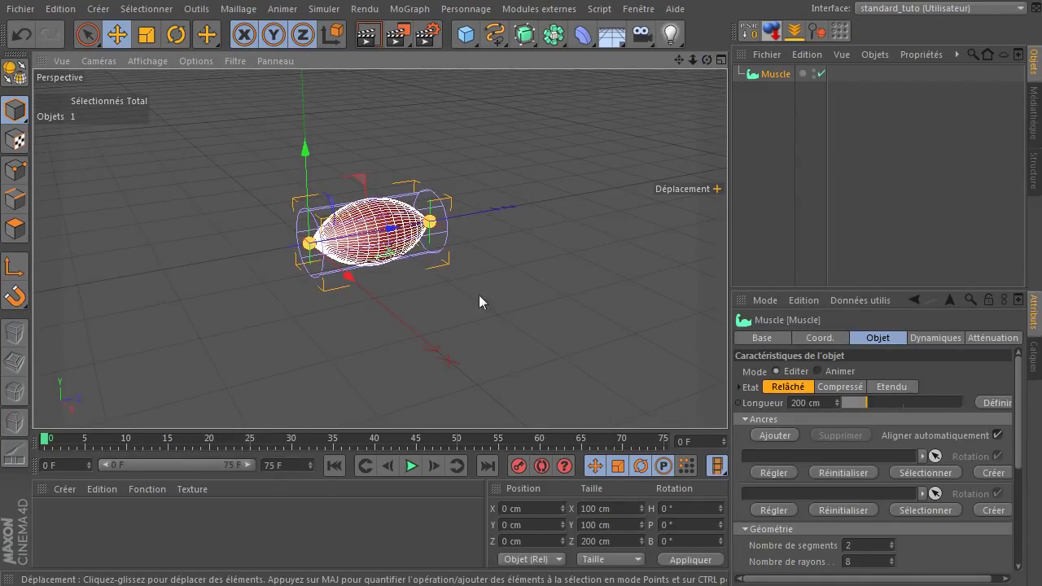
click(531, 351)
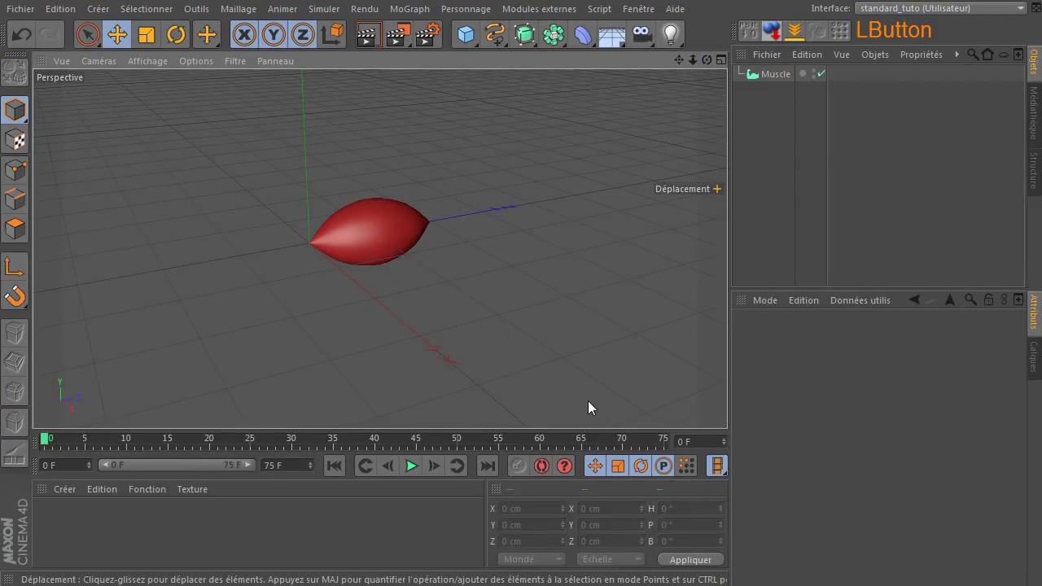
click(779, 75)
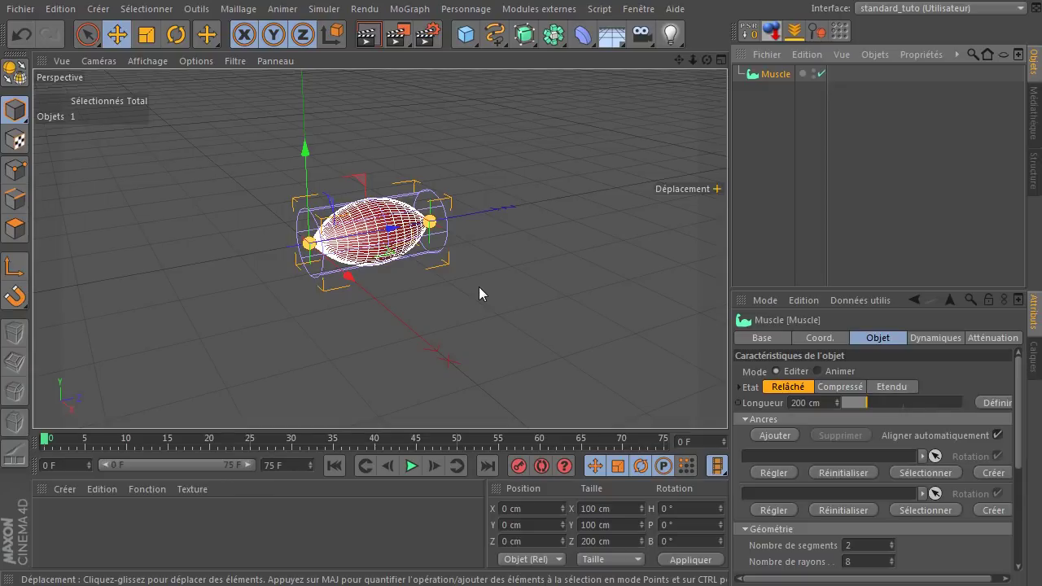
Try stretching the muscle by moving its two end anchors apart along its length, and undo both moves.
drag(431, 225, 490, 214)
drag(313, 244, 239, 254)
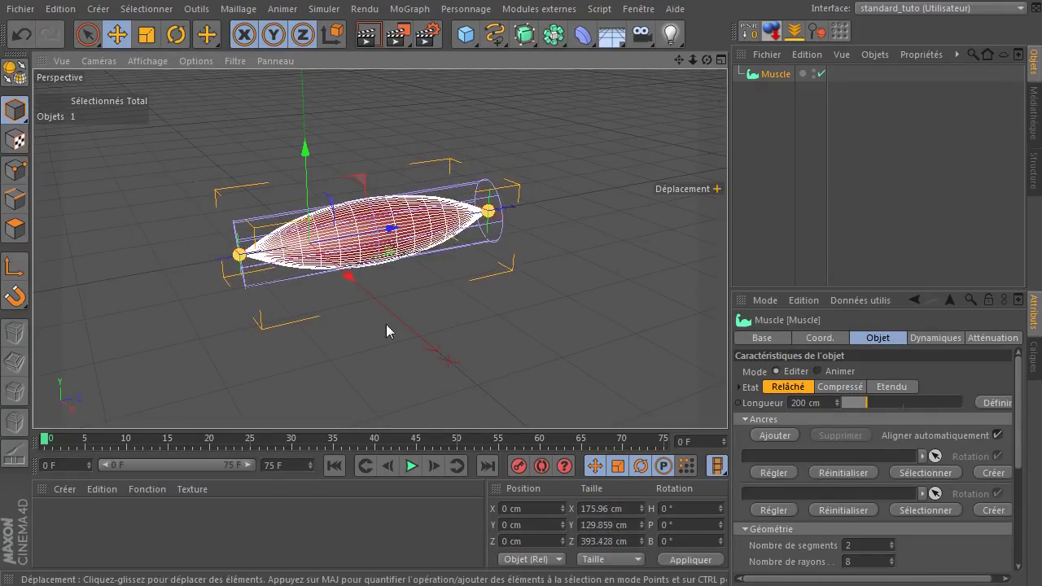
click(21, 34)
click(21, 34)
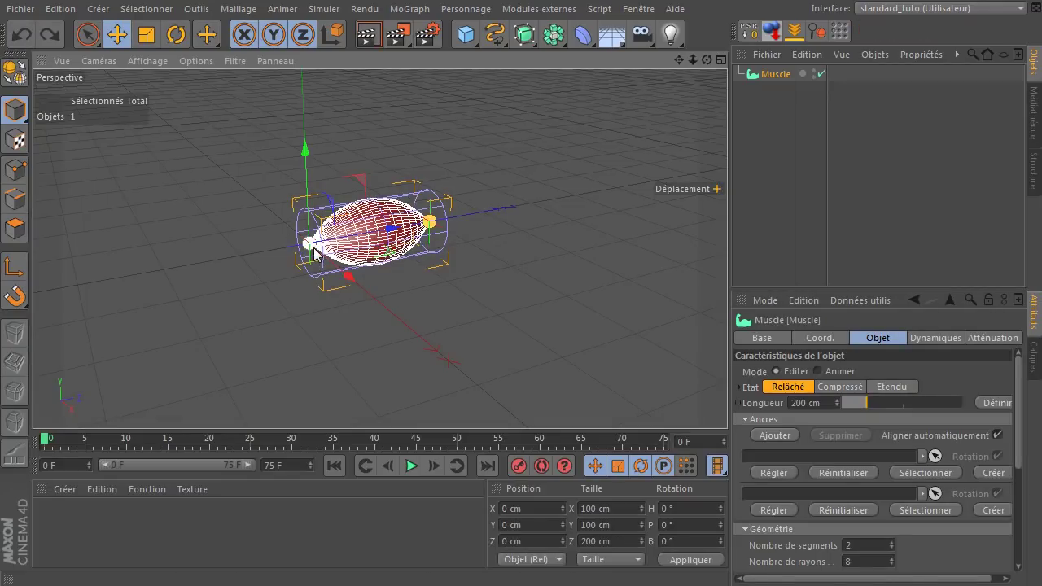
In Point mode, raise the uppermost control point of the muscle's middle ring to about Y 54.6 cm.
scroll(342, 265, up, 2)
scroll(346, 268, up, 1)
drag(680, 62, 496, 248)
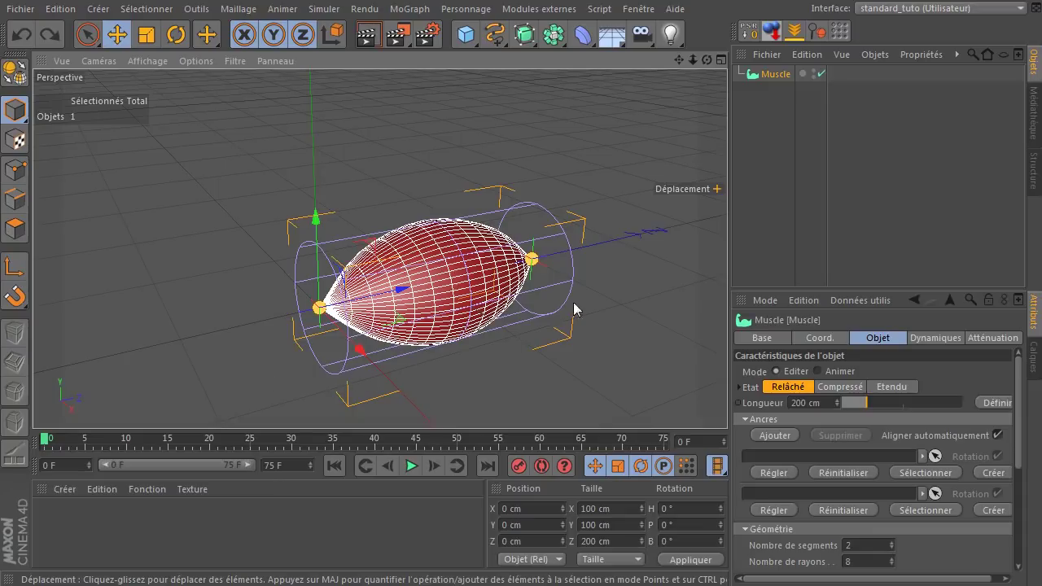
click(766, 139)
click(491, 258)
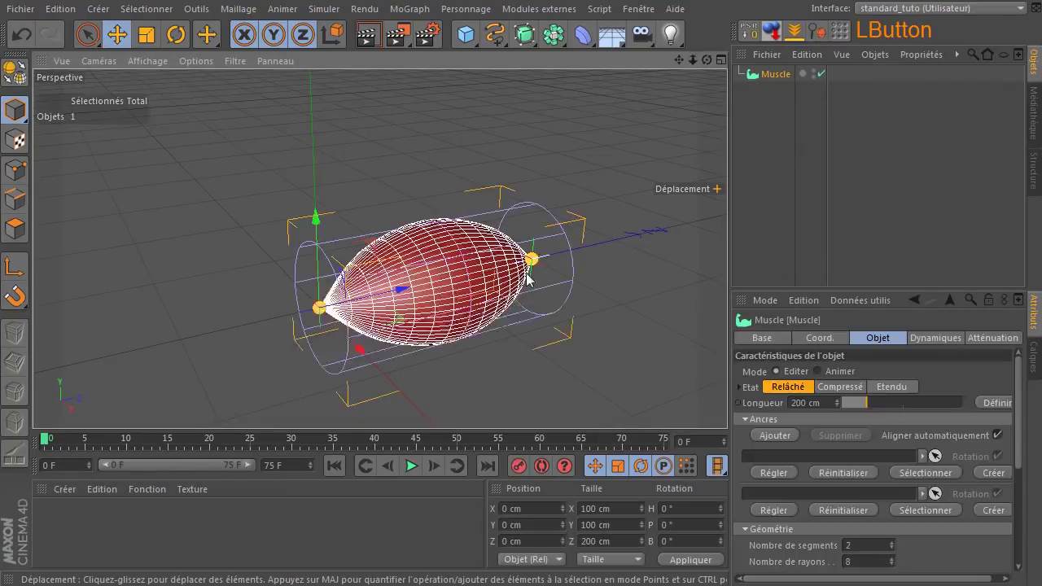
mouse_move(708, 61)
mouse_down()
mouse_move(766, 49)
mouse_move(745, 50)
mouse_move(741, 82)
mouse_move(706, 68)
mouse_up()
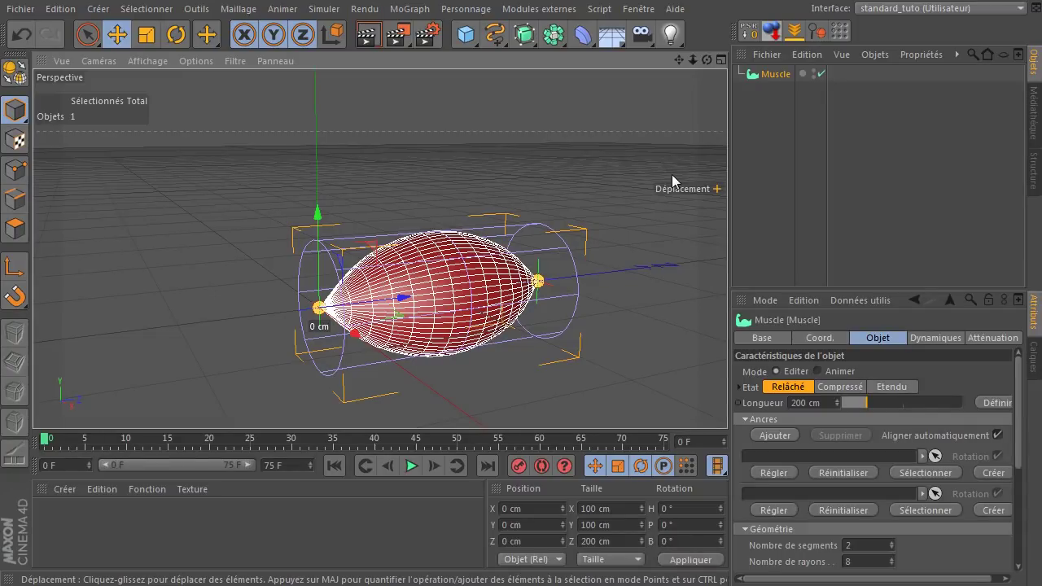
click(17, 171)
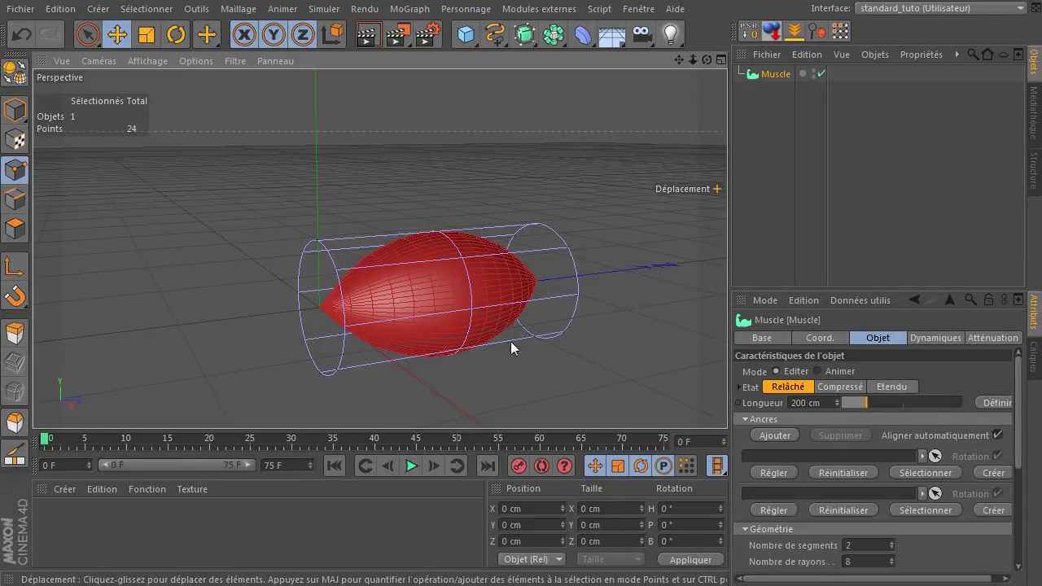
click(475, 311)
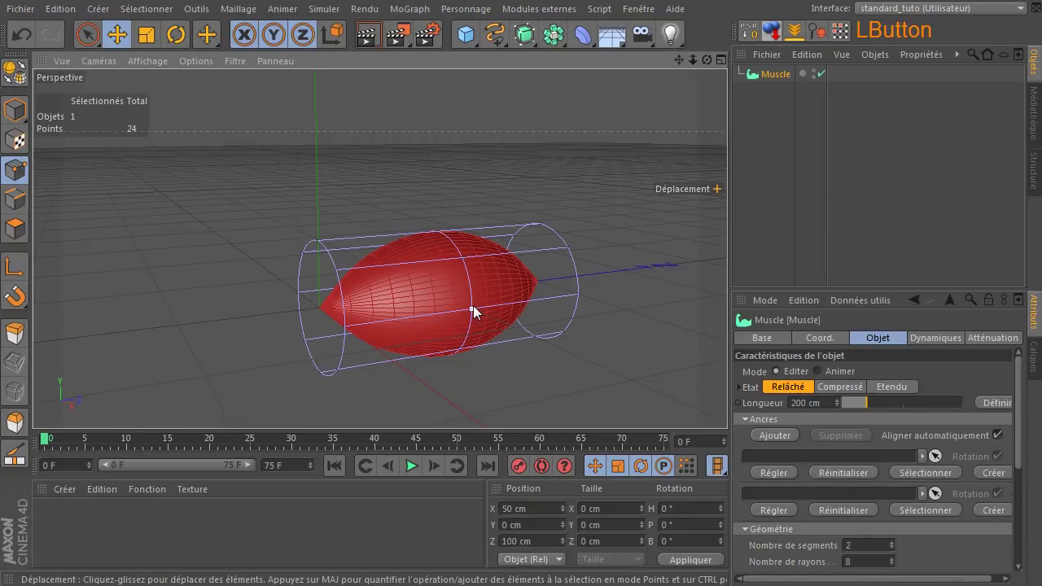
click(446, 230)
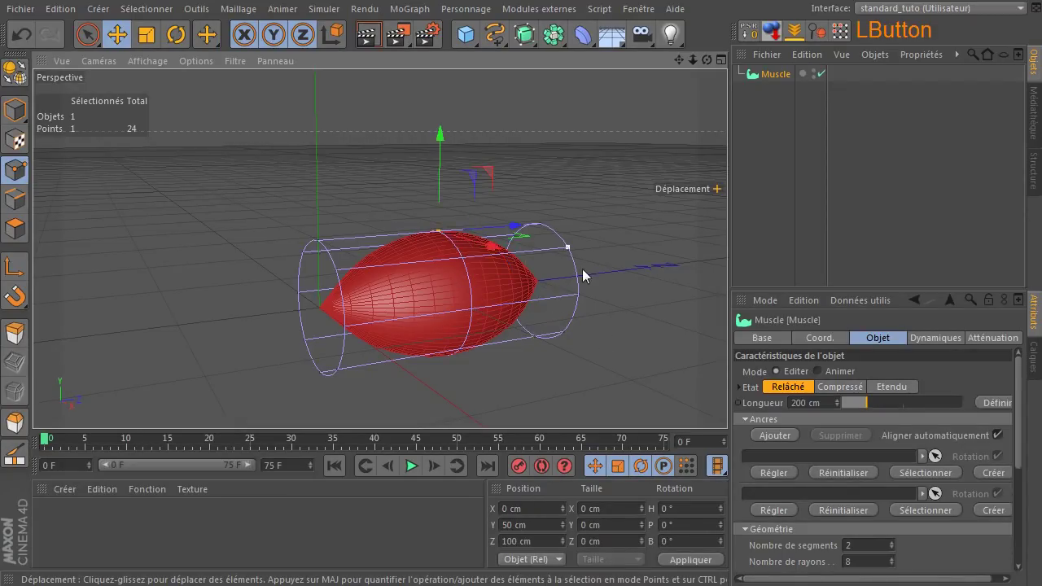
drag(442, 133, 464, 129)
Try pulling a side point of the middle ring and an upper point of the far end ring outward, and undo these moves.
drag(463, 258, 510, 337)
click(473, 310)
click(569, 247)
drag(616, 186, 656, 196)
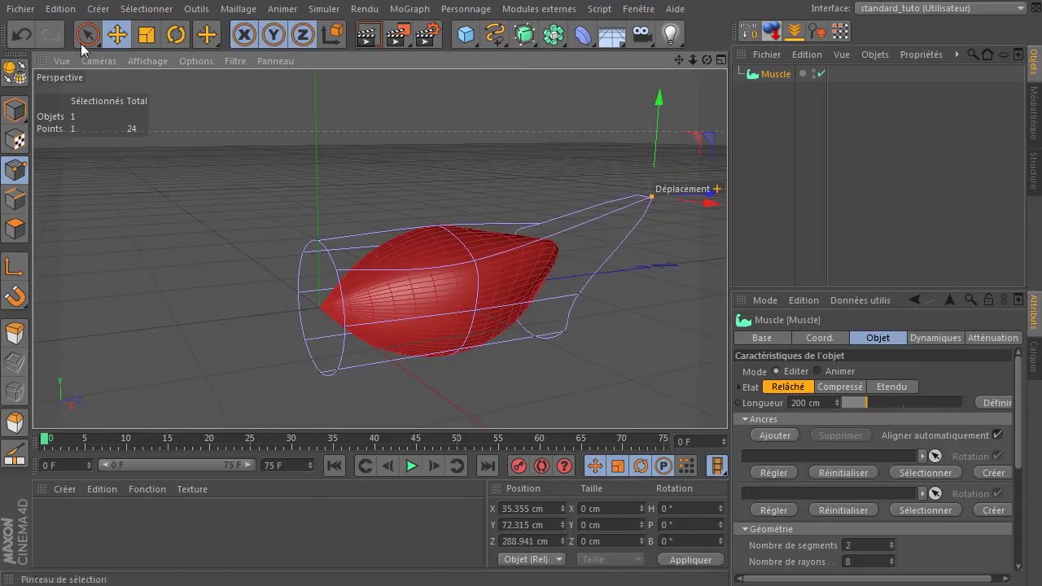
click(21, 34)
click(22, 34)
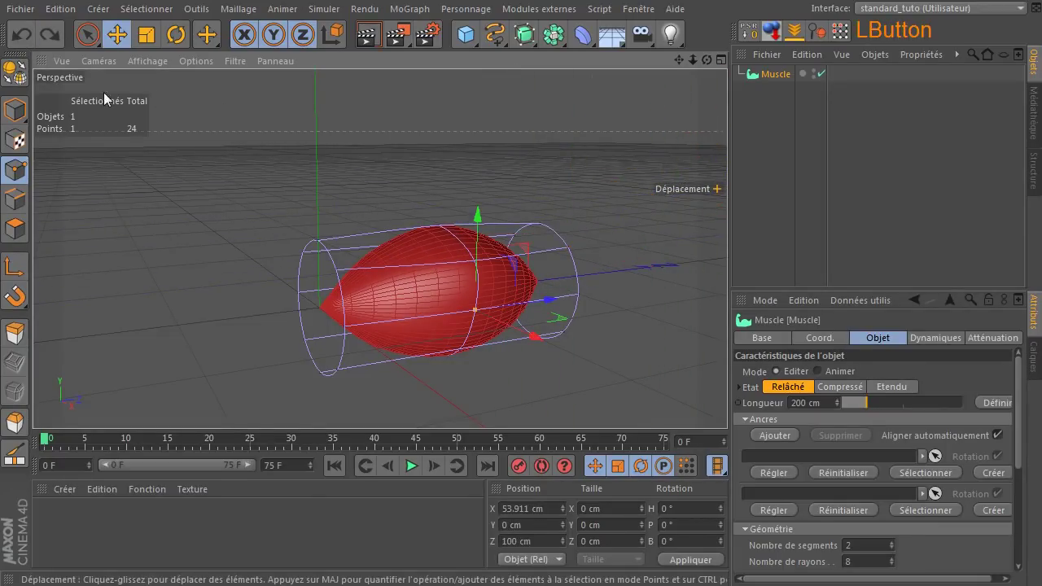
click(21, 35)
click(21, 34)
click(21, 34)
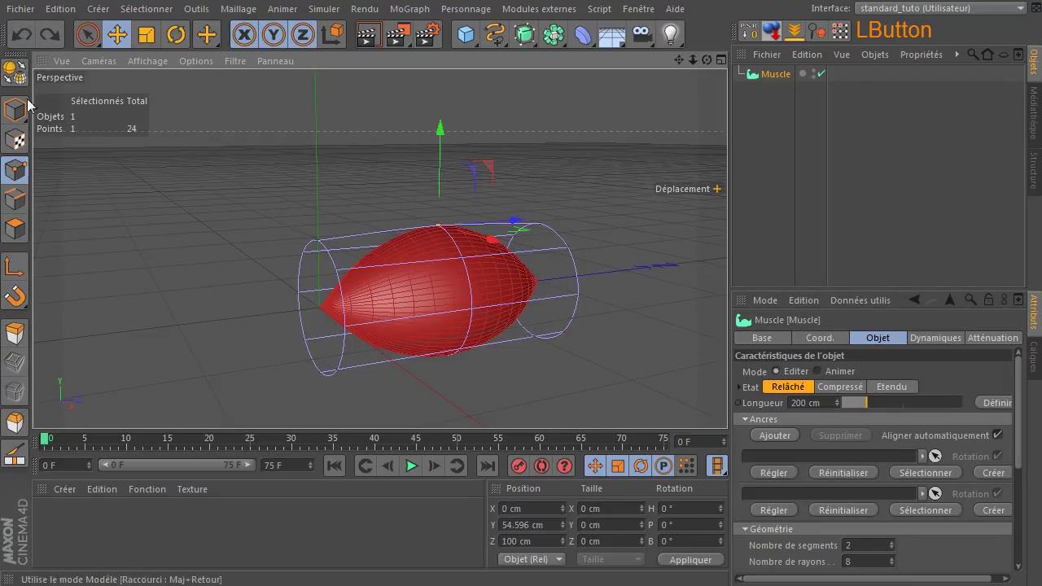
In Edge mode, try raising an upper lengthwise edge of the muscle's cage, and undo the move.
click(16, 200)
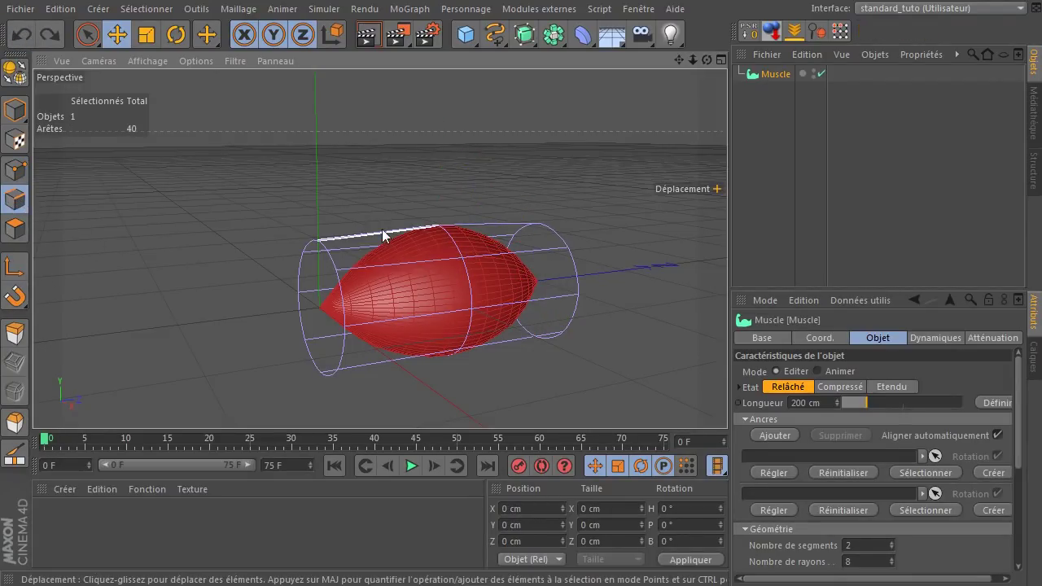
click(398, 263)
click(346, 238)
drag(379, 146, 392, 98)
click(22, 35)
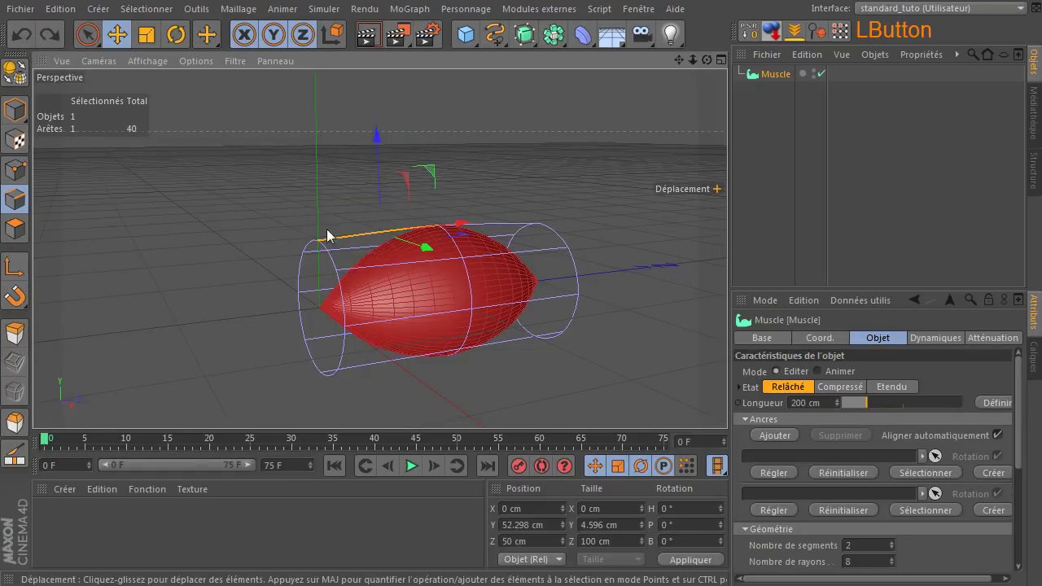
In Polygon mode, try raising an upper polygon of the cage to about Y 109 cm, and undo the move.
click(15, 228)
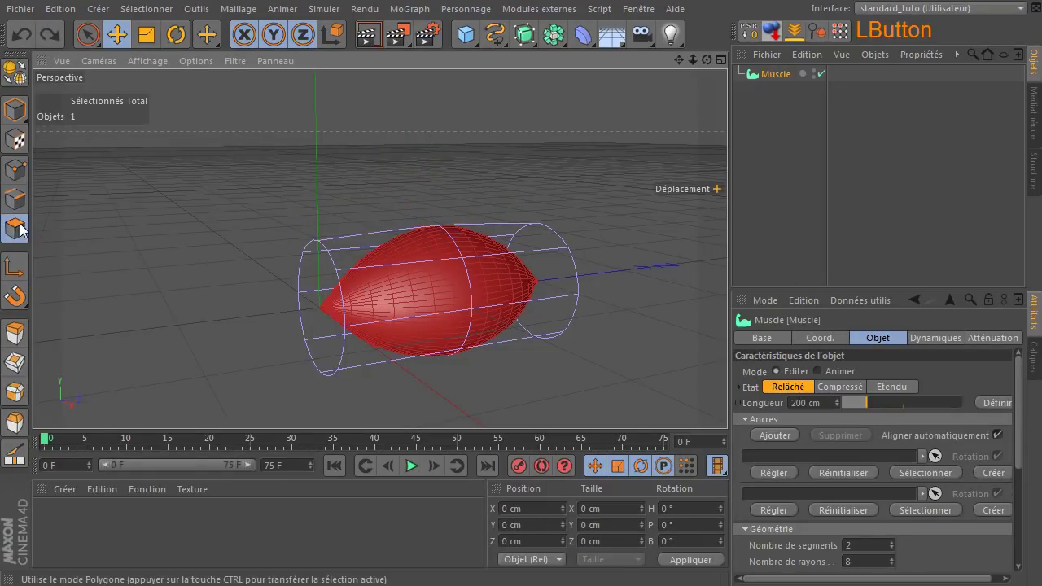
click(387, 244)
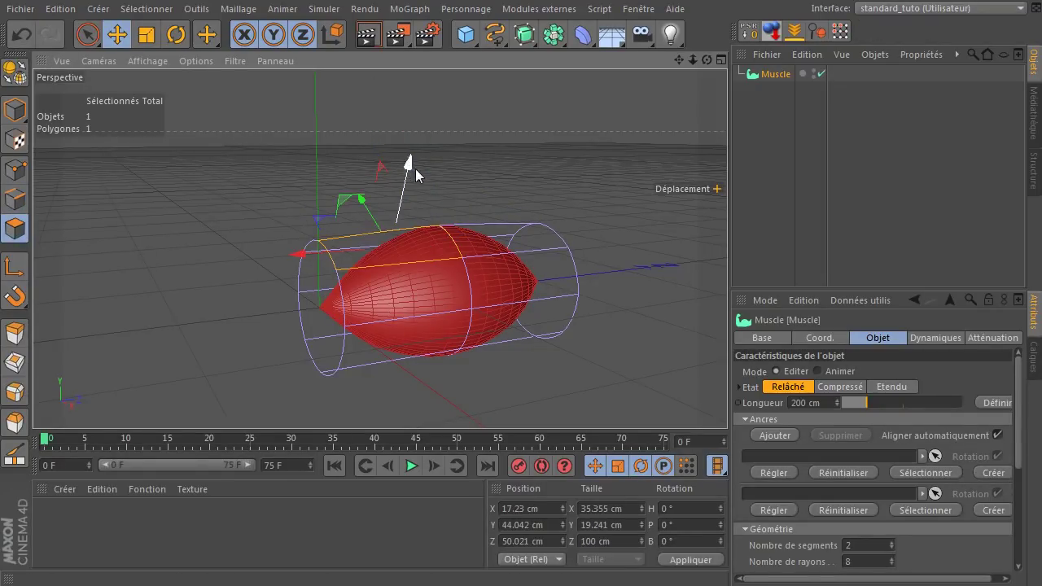
drag(410, 163, 475, 83)
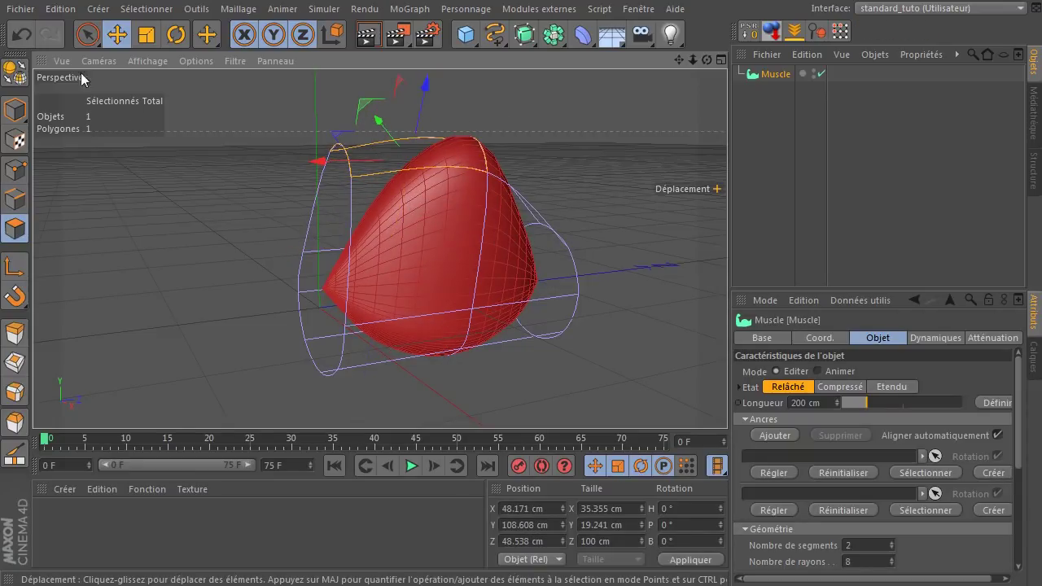
click(22, 36)
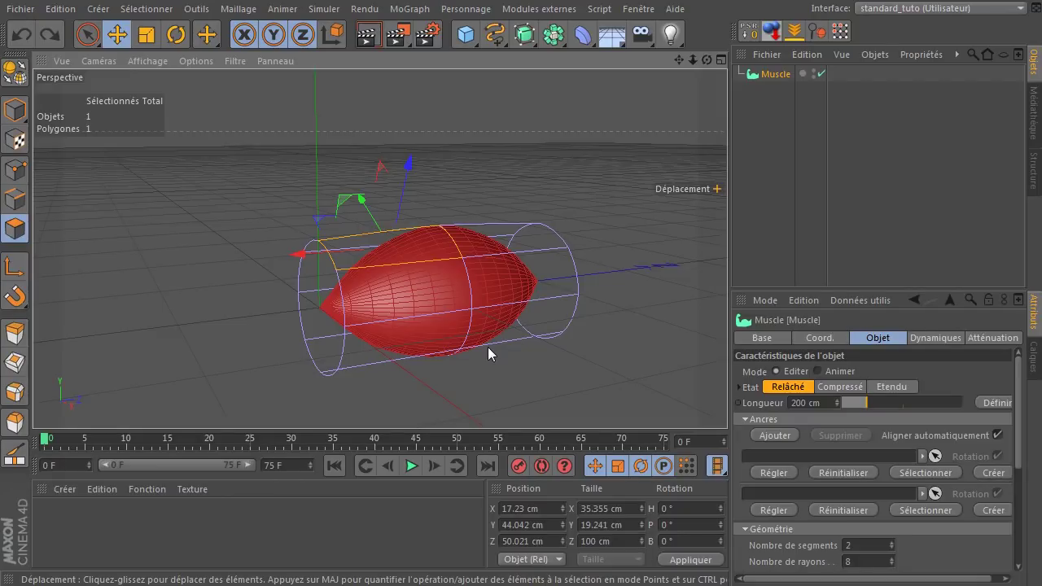
In Model mode, try scaling the whole muscle up to about 239 cm in Z, and undo the scaling.
click(15, 109)
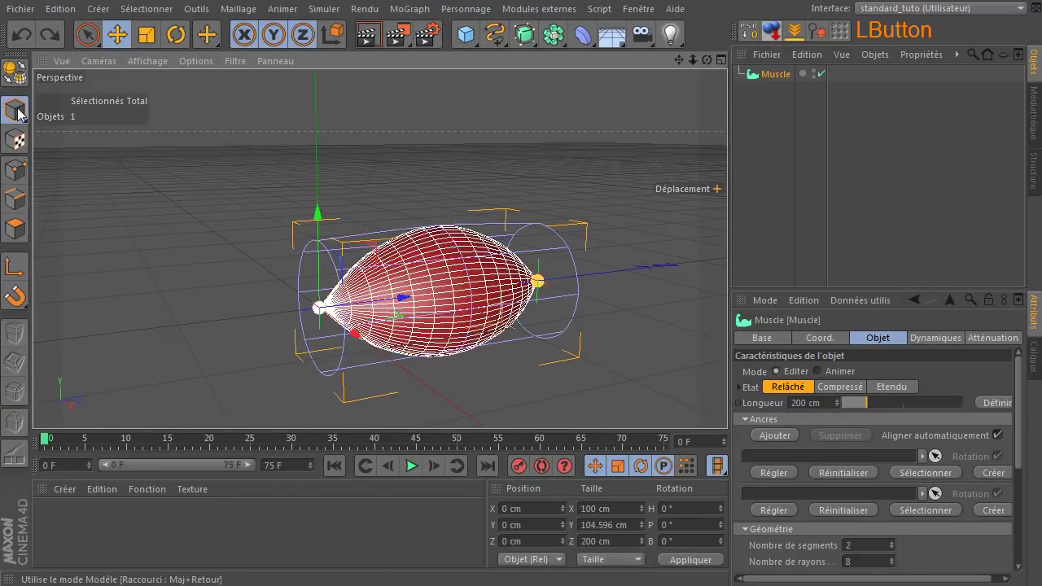
click(145, 38)
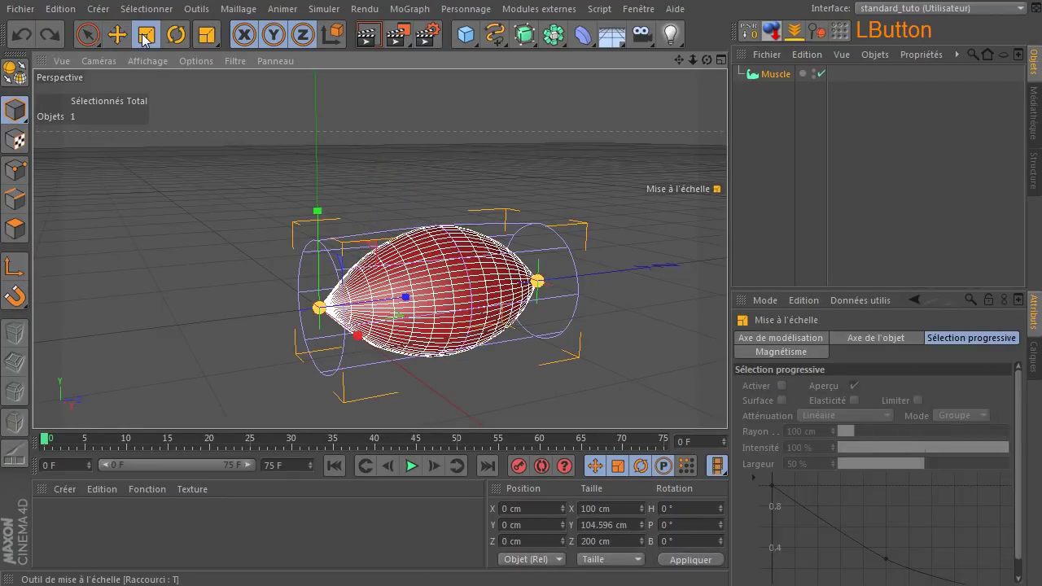
drag(456, 163, 563, 88)
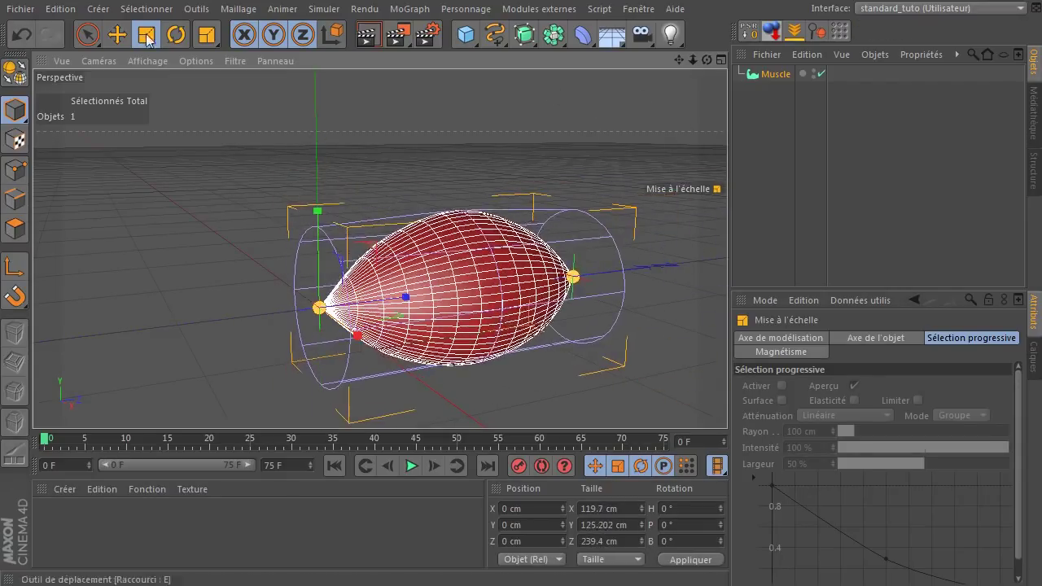
click(24, 38)
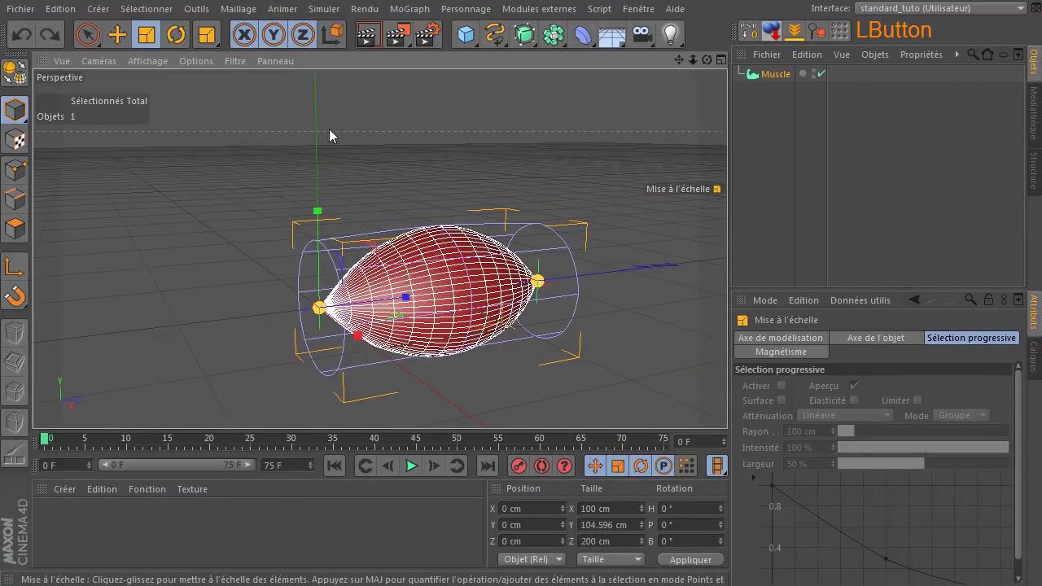
Select the muscle in the viewport with the Pinceau de sélection and enlarge the display area of its attributes.
click(87, 34)
click(195, 174)
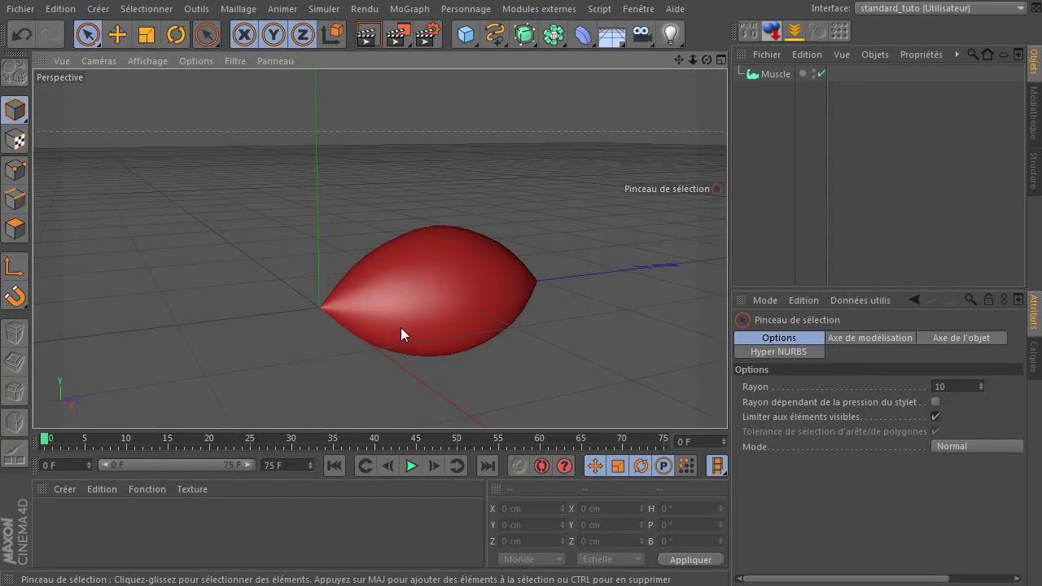
click(422, 284)
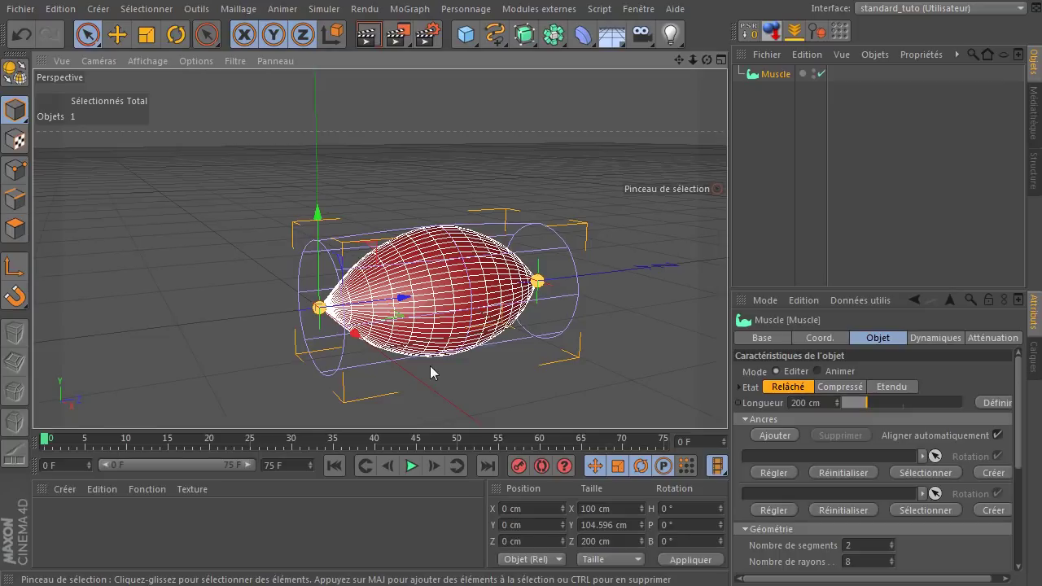
drag(780, 291, 780, 142)
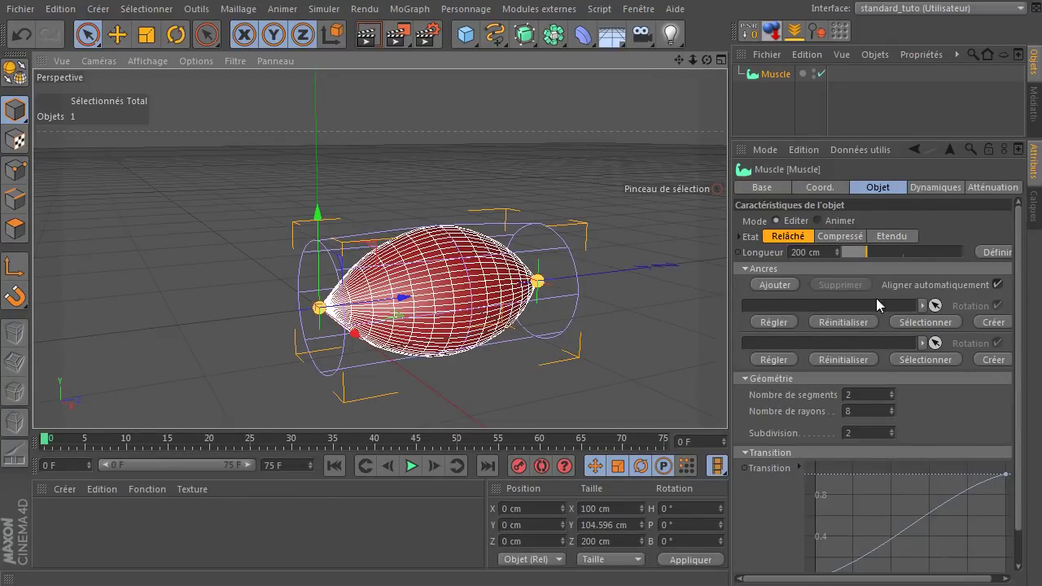
Add two extra anchors to the muscle and delete both of them.
click(775, 285)
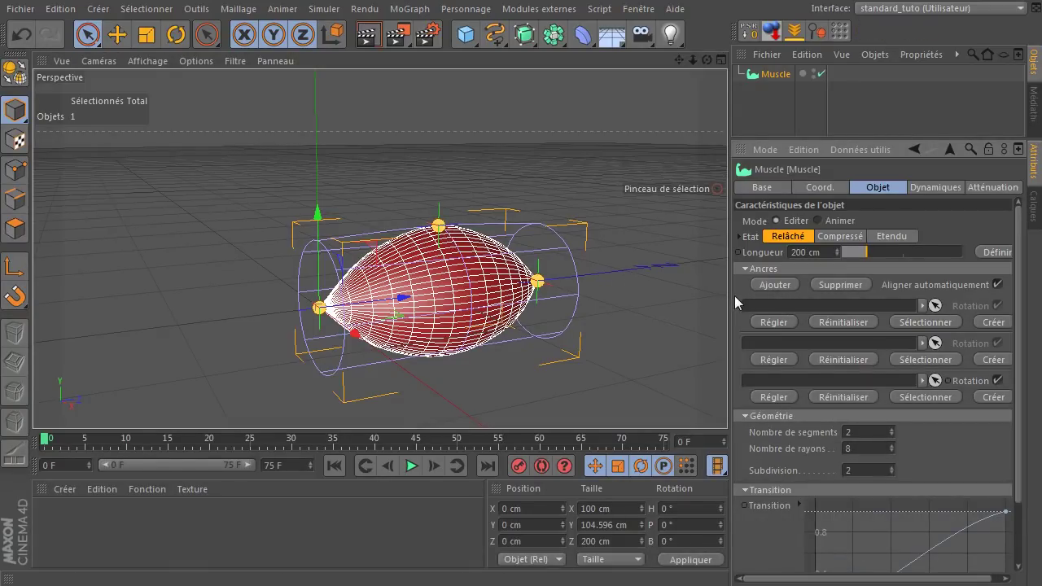
click(762, 289)
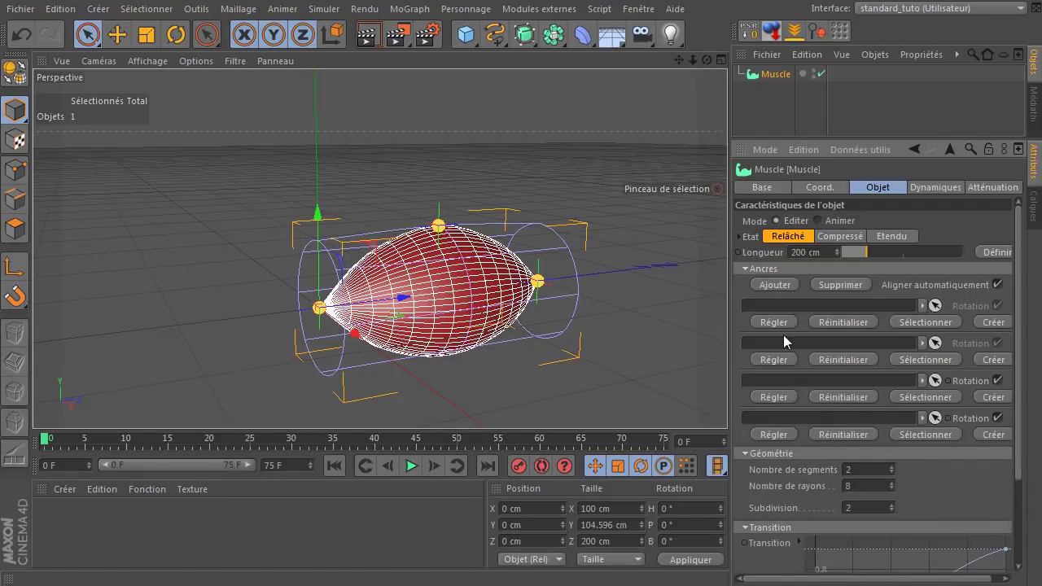
click(839, 284)
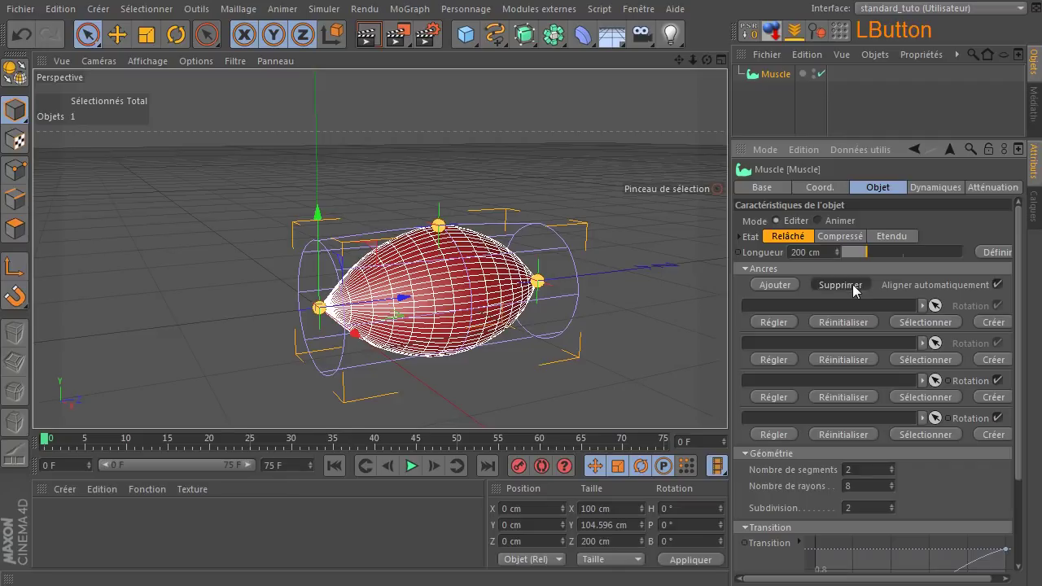
click(840, 284)
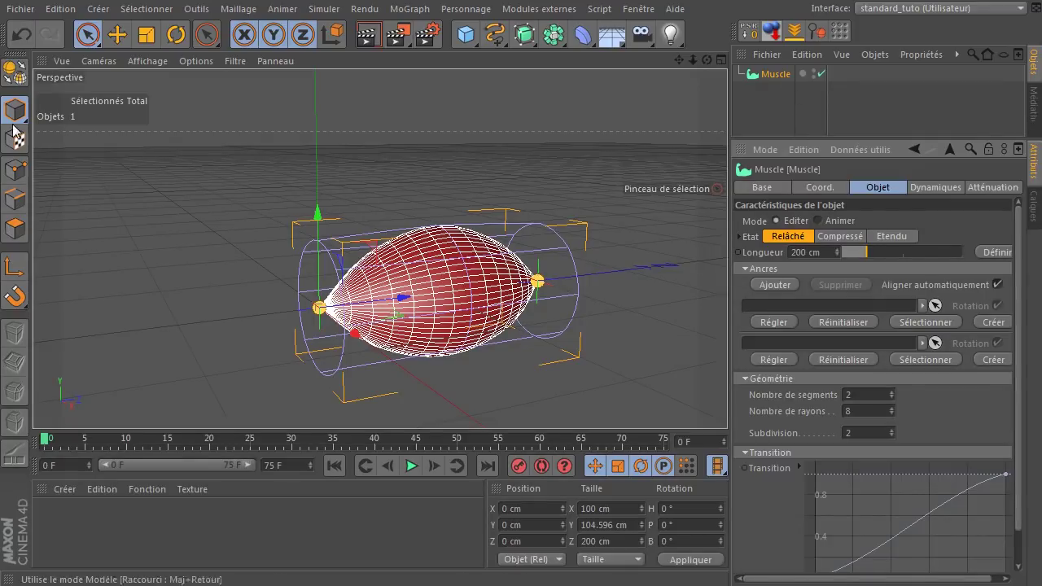
Switch to Point mode, enlarge the attributes display, fold the muscle's Transition section and unfold the Déformer section.
click(14, 171)
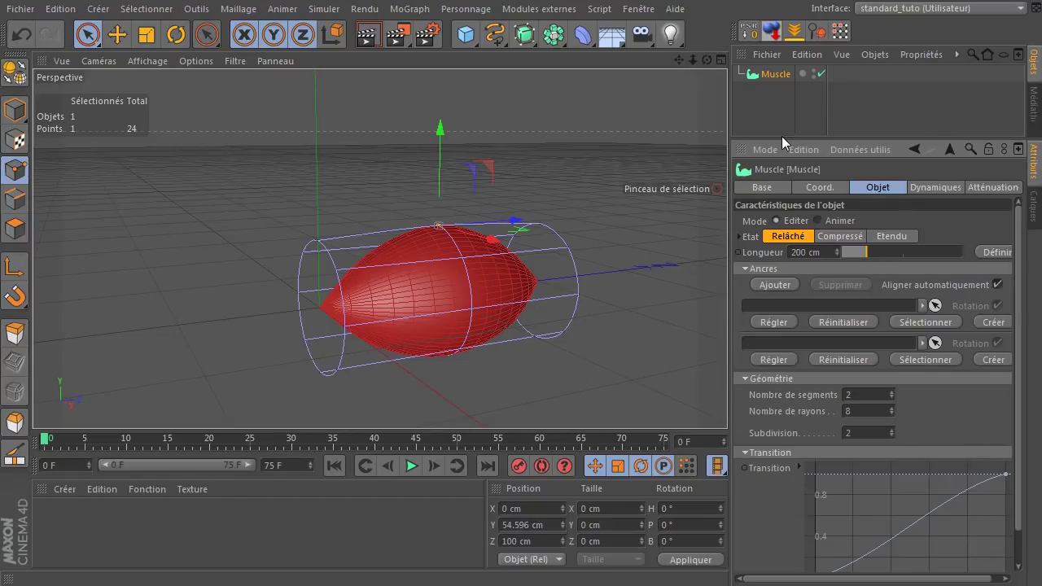
drag(773, 138, 772, 116)
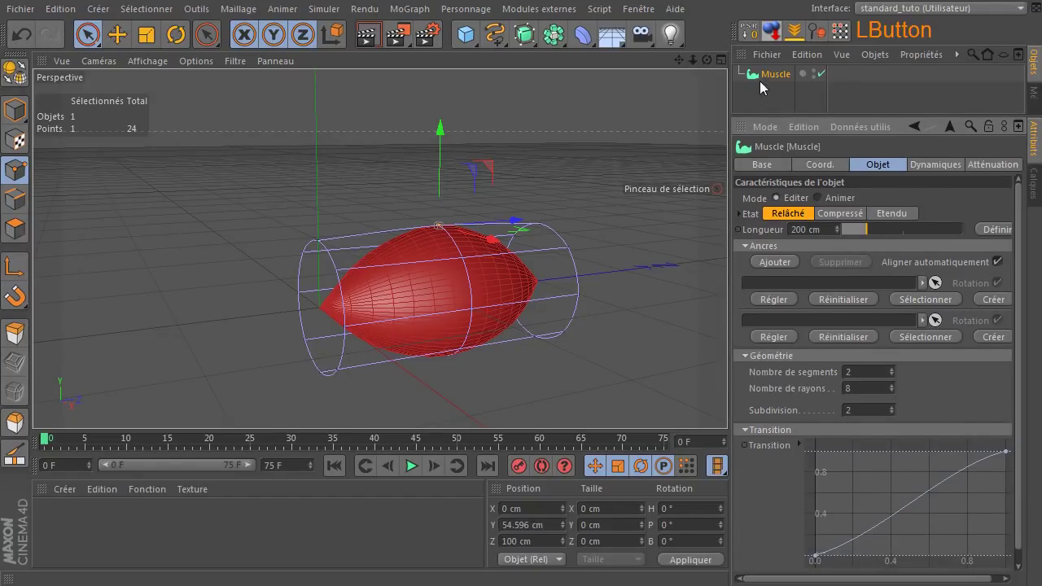
click(744, 429)
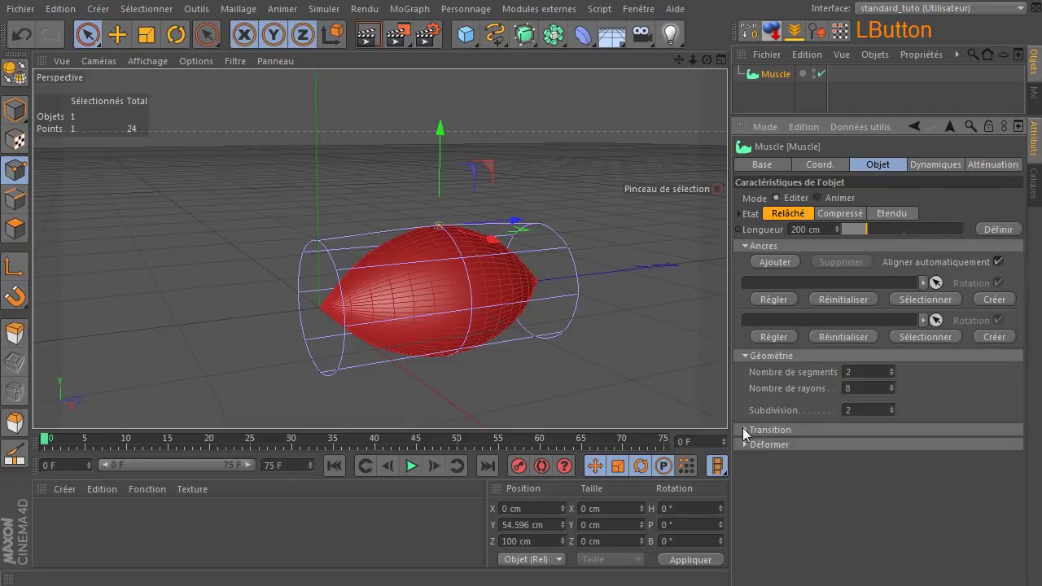
click(741, 445)
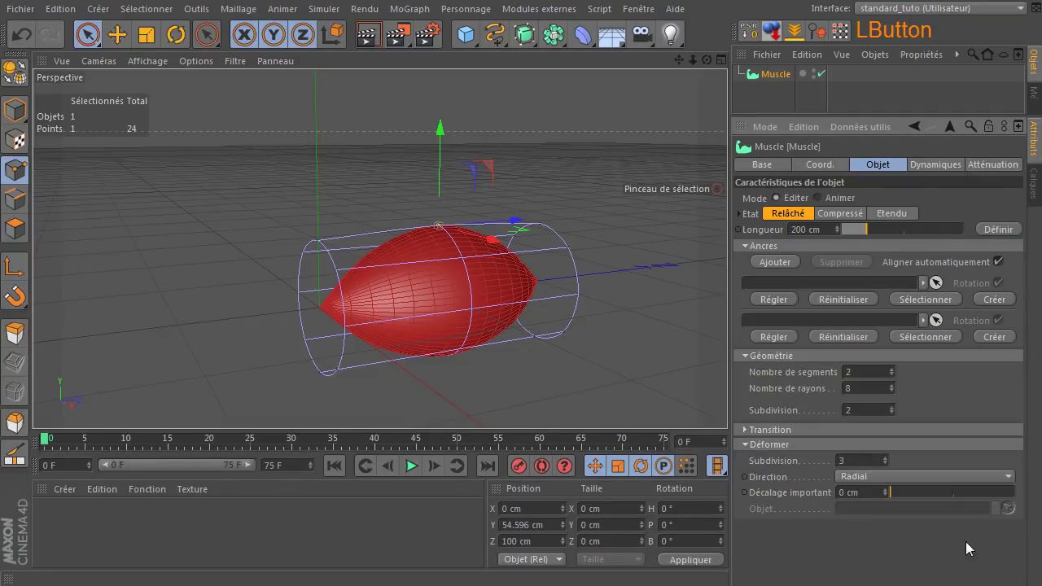
Set the muscle geometry's number of segments to 4.
click(853, 371)
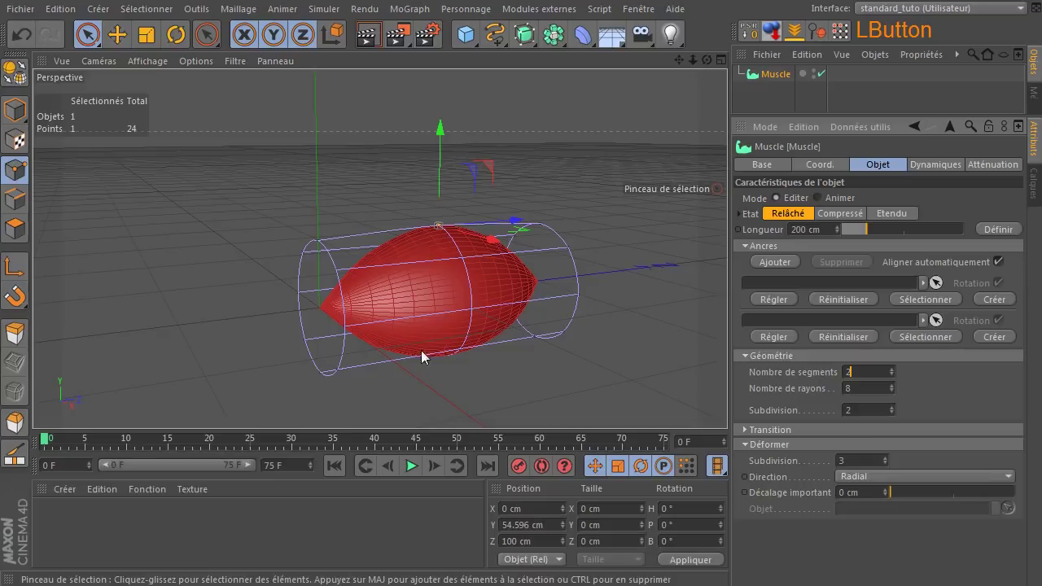
click(893, 368)
click(893, 368)
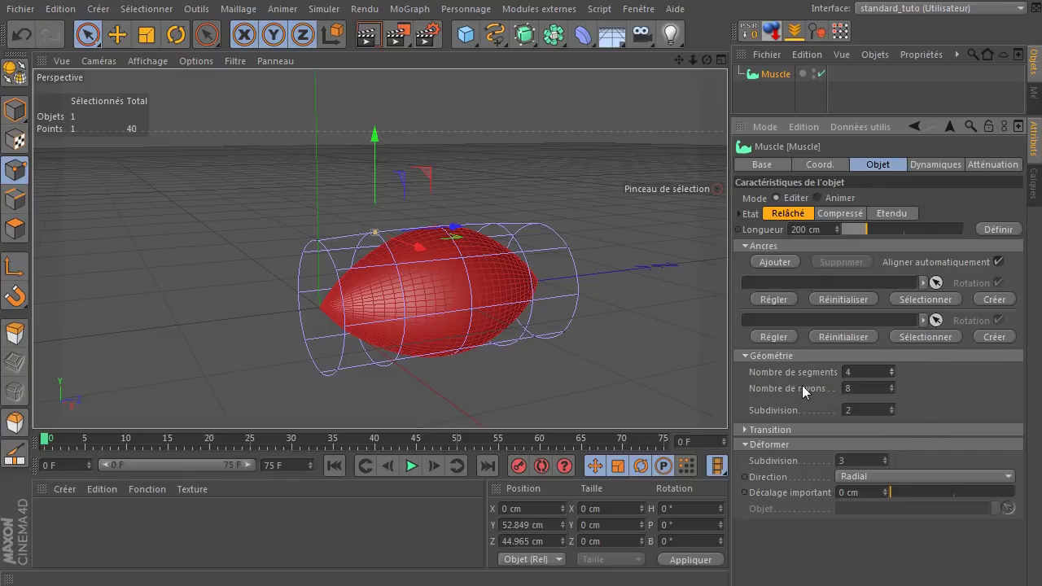
Try 11 rays and a geometry subdivision of 3 on the muscle, restoring 8 rays and subdivision 2.
click(891, 385)
click(890, 386)
click(891, 385)
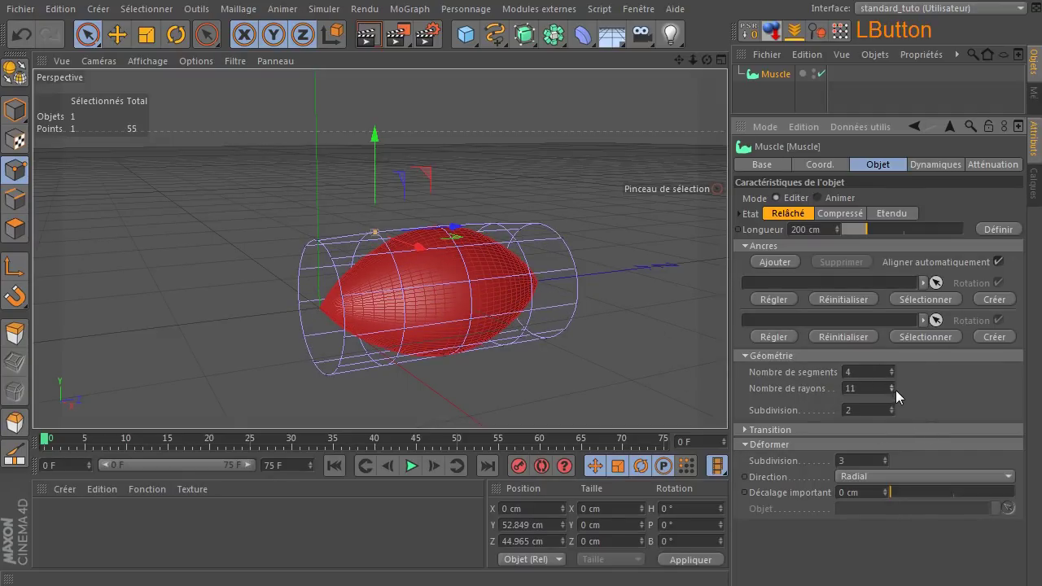
click(894, 392)
click(894, 391)
click(893, 392)
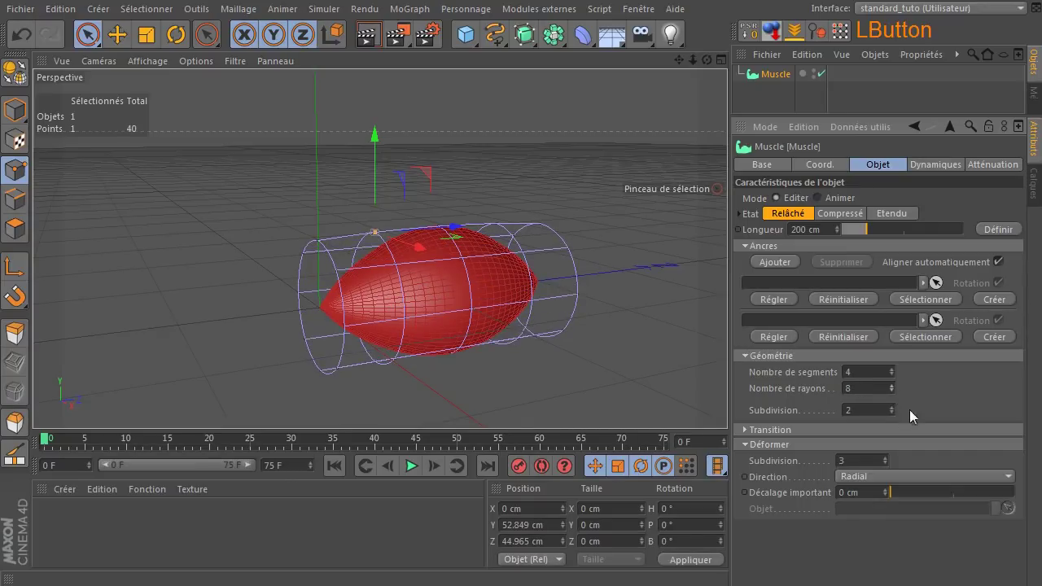
click(890, 406)
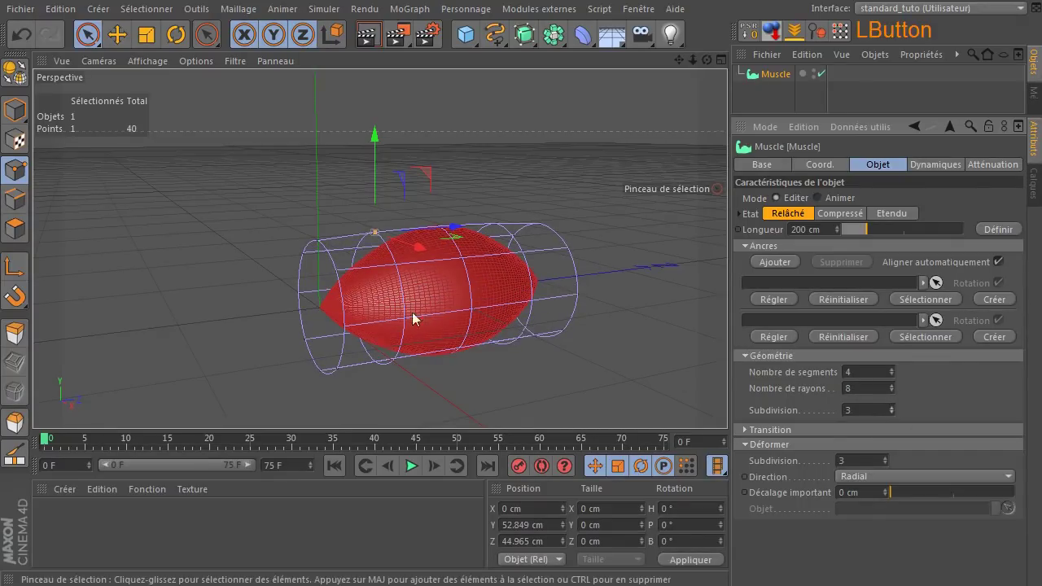
click(891, 413)
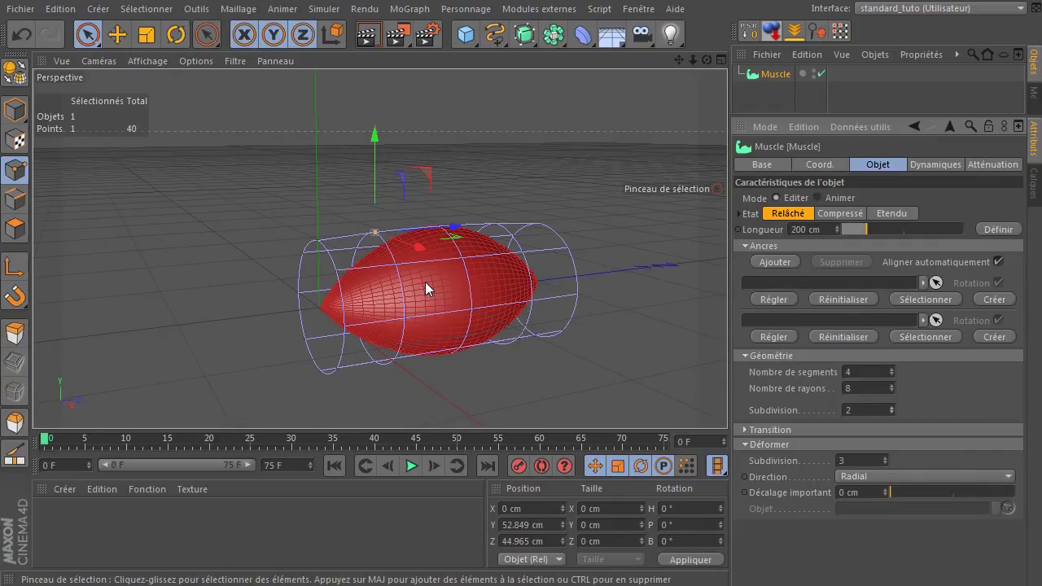
Set the muscle's Déformer direction to Normale.
click(852, 460)
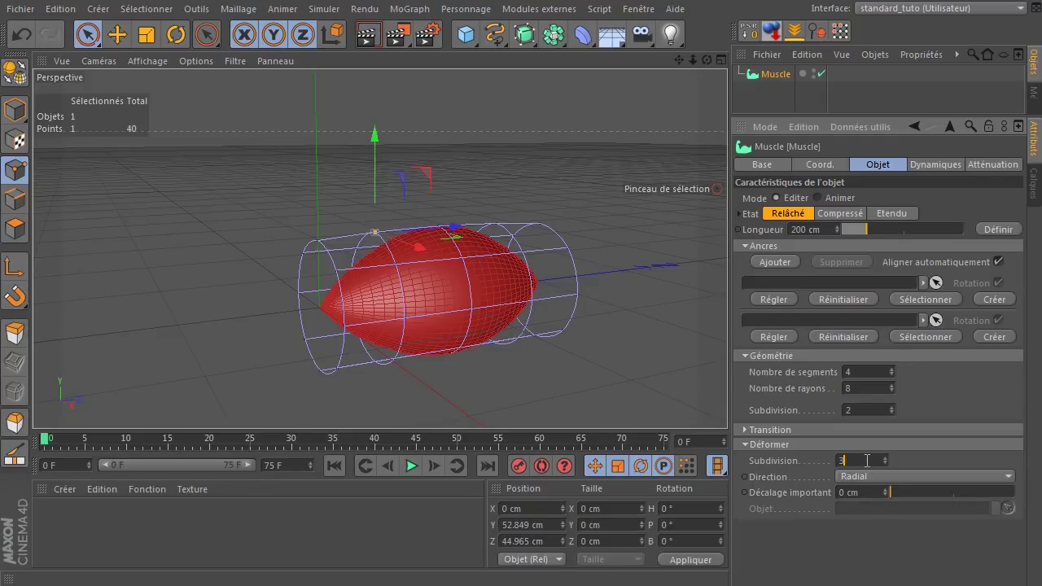
click(890, 476)
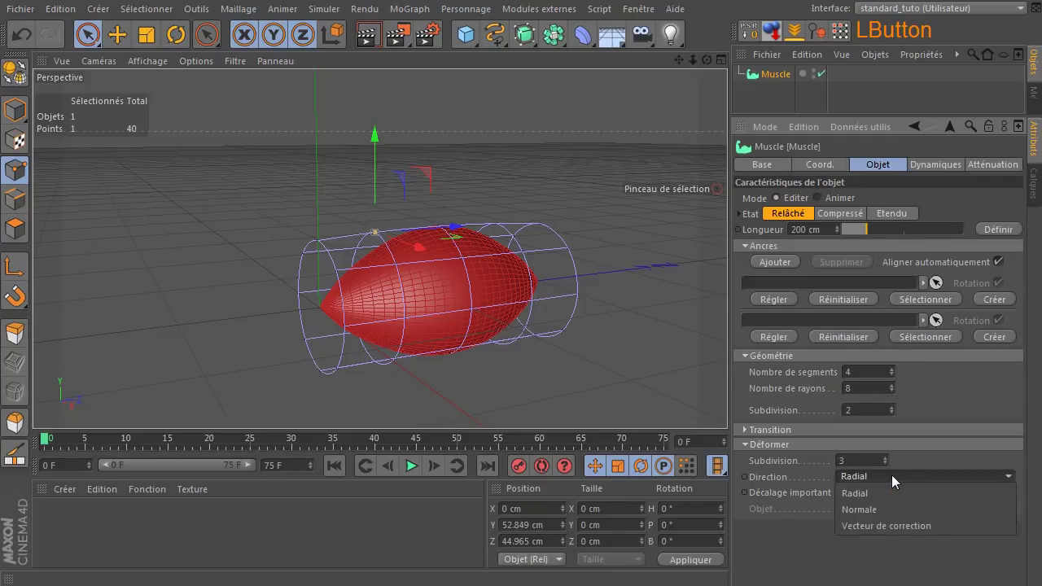
click(831, 462)
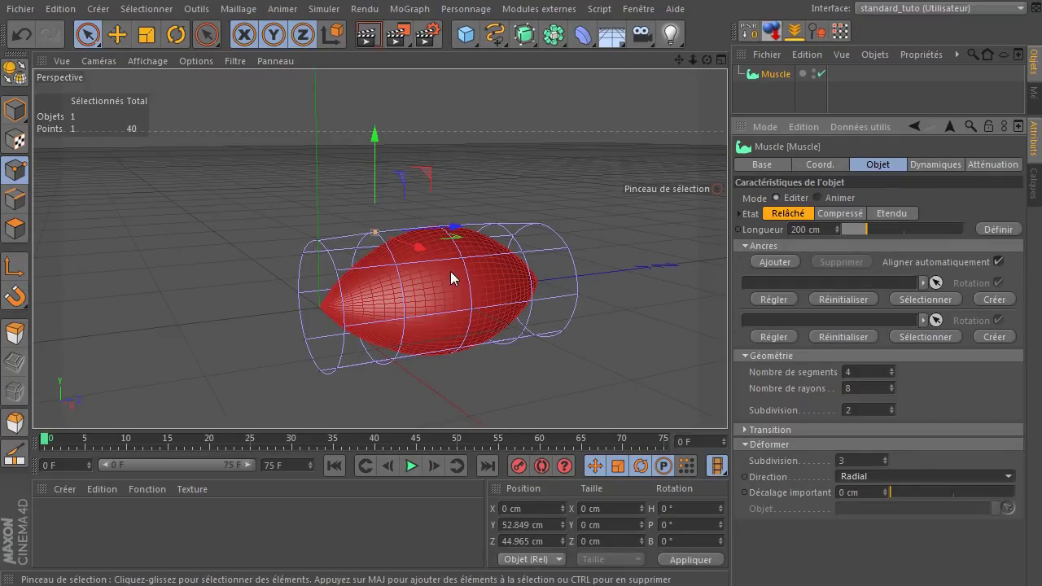
click(860, 476)
click(859, 506)
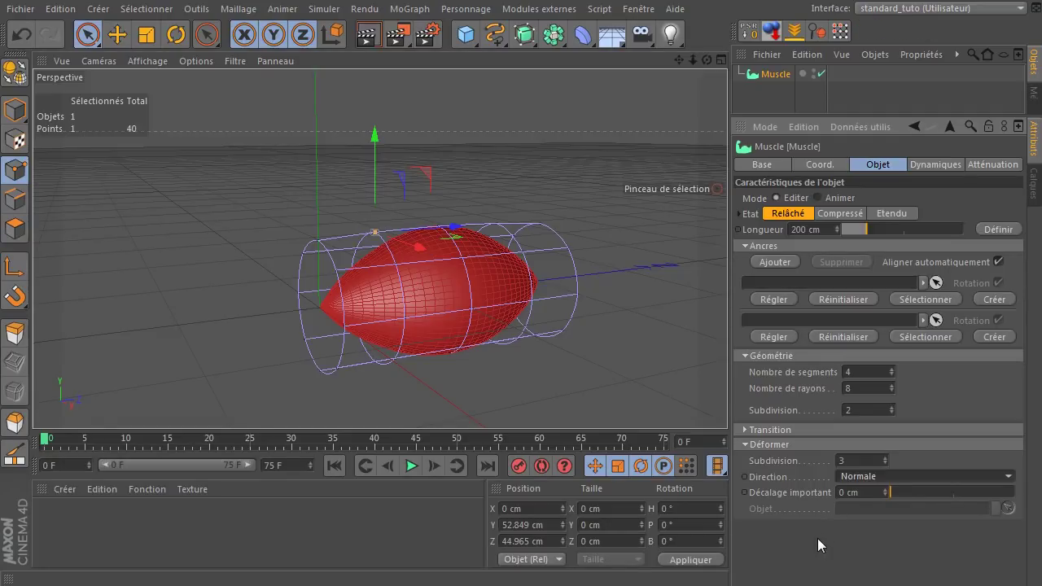
click(915, 480)
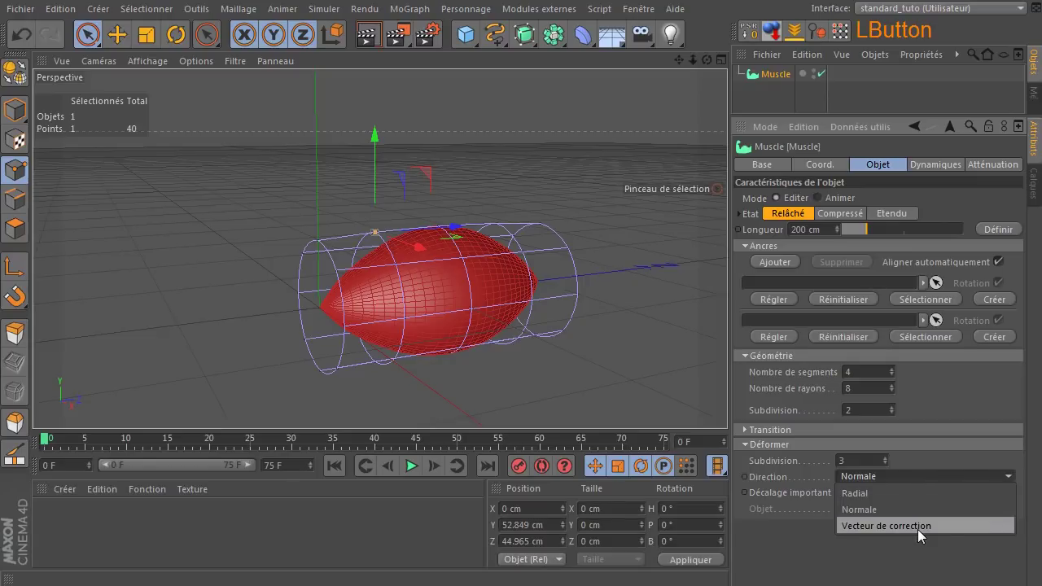
click(888, 563)
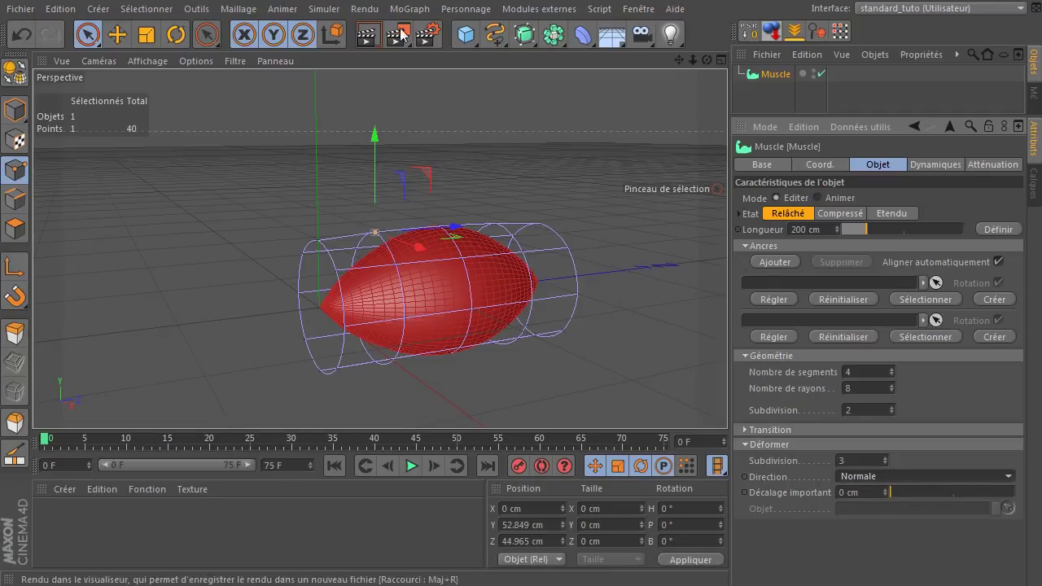
click(466, 9)
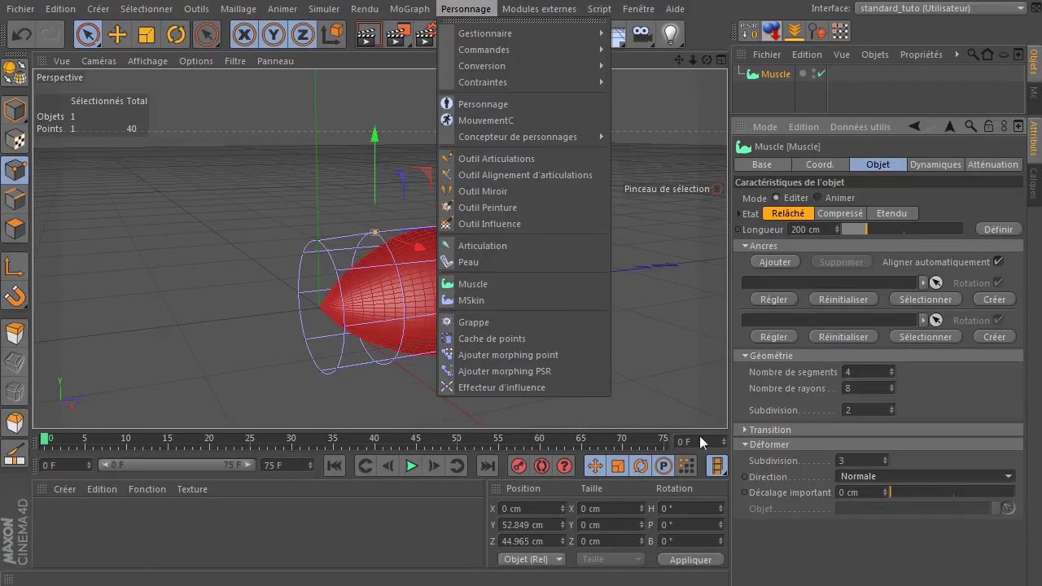
click(857, 550)
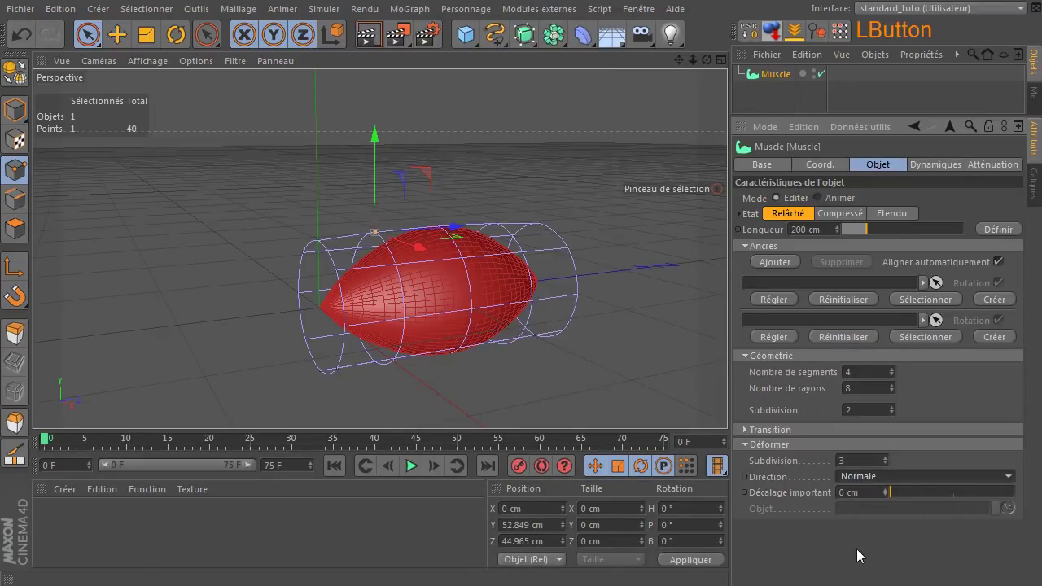
Compare the muscle's Relâché, Compressé and Etendu states alongside the Transition curve, ending on Relâché with the curve folded away.
click(743, 429)
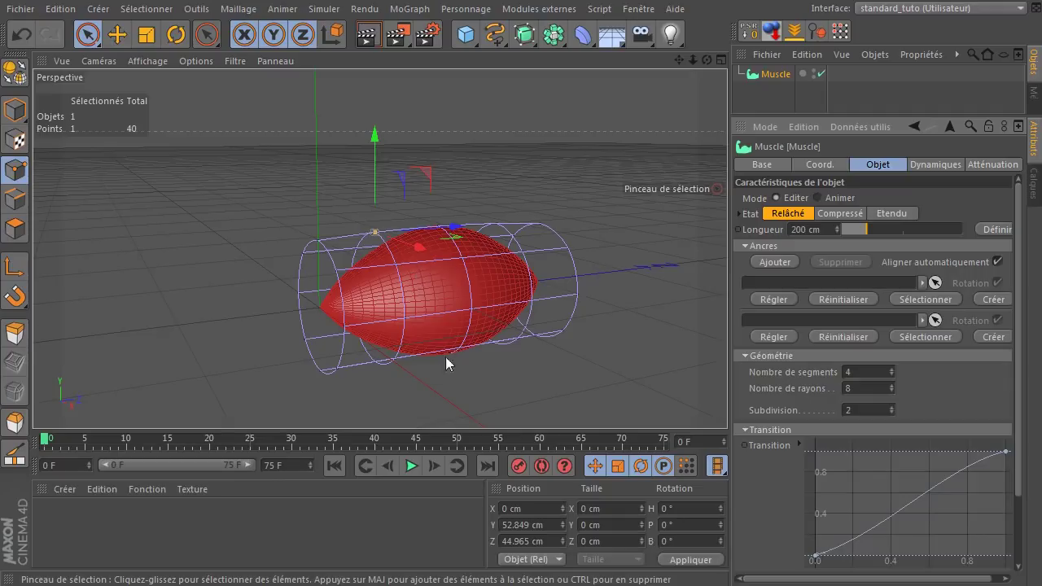
click(787, 215)
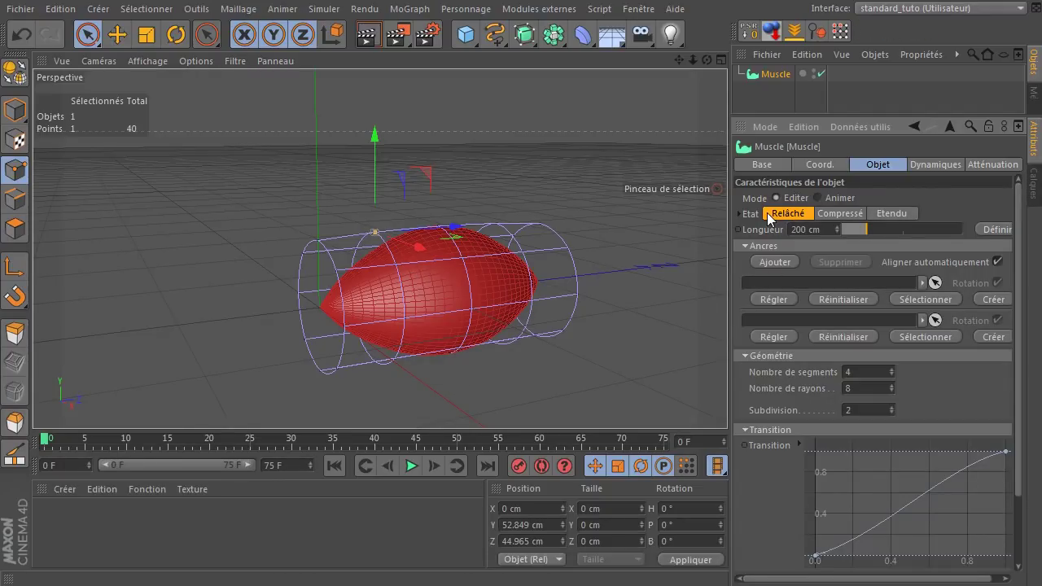
click(829, 215)
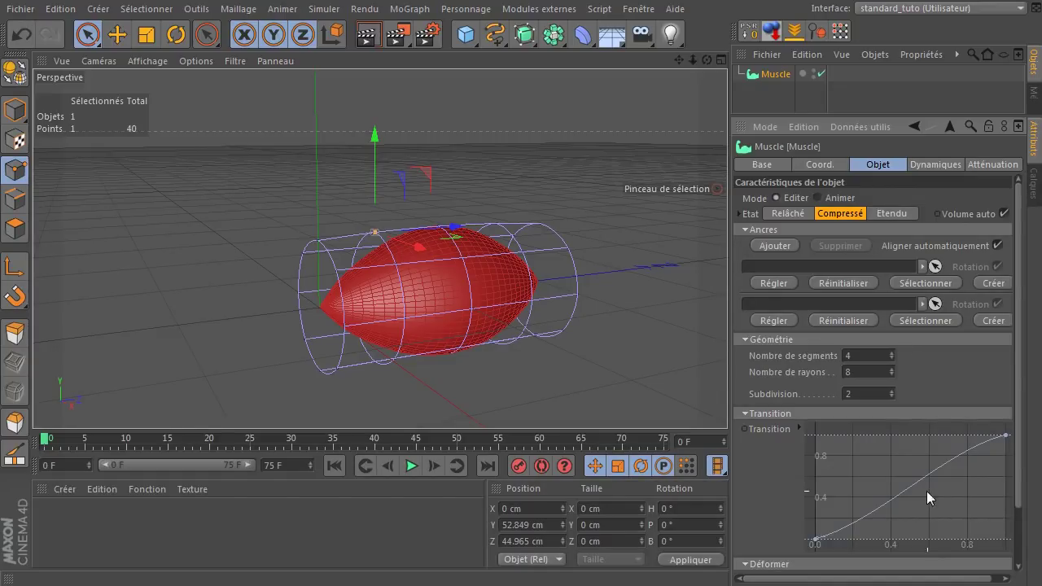
click(789, 213)
click(840, 213)
click(891, 213)
click(795, 212)
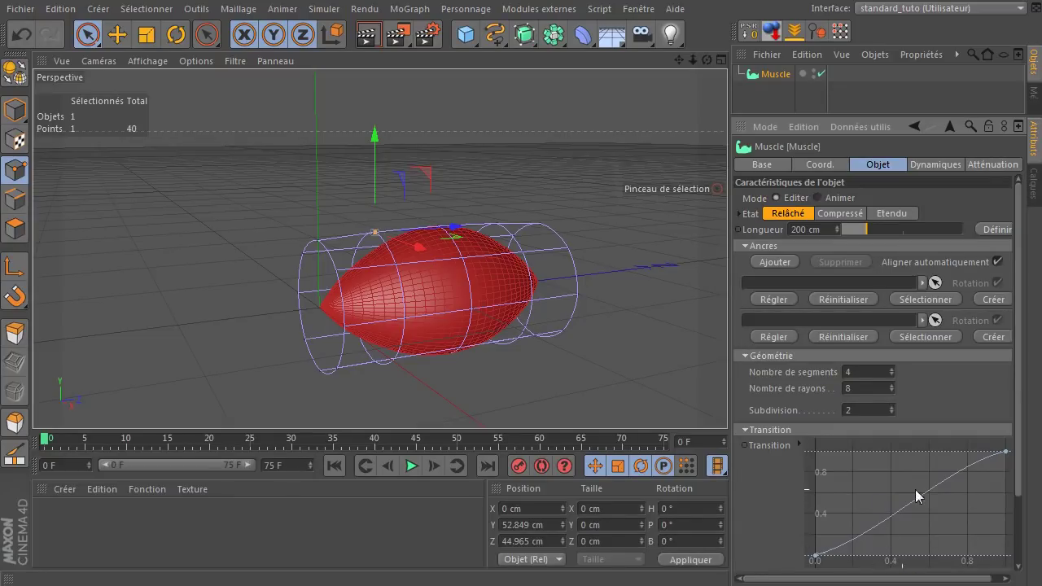
click(746, 430)
In Model mode, switch the muscle from Editer to Animer and unfold its Transition curve.
click(840, 199)
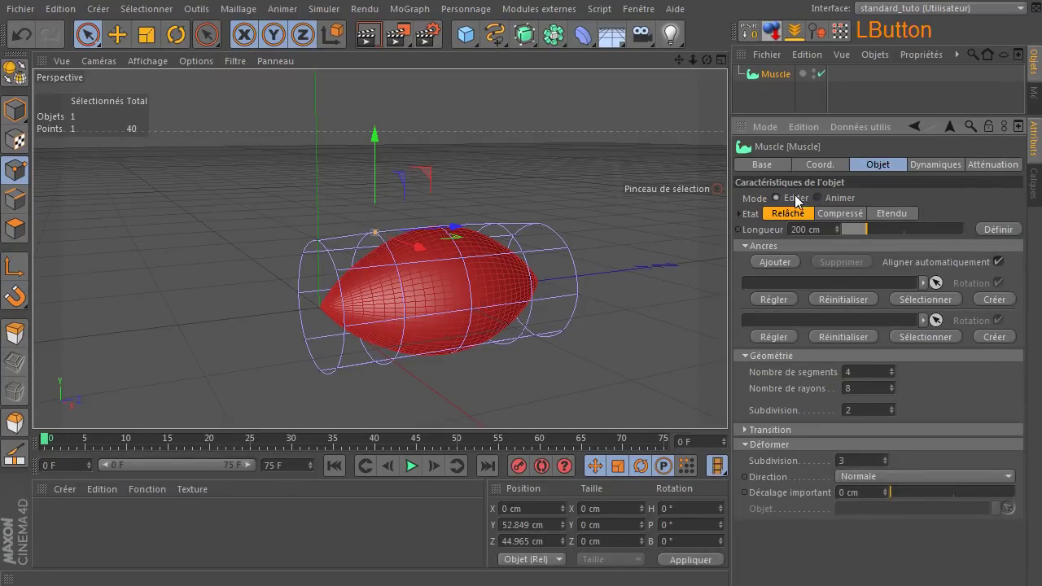
click(772, 197)
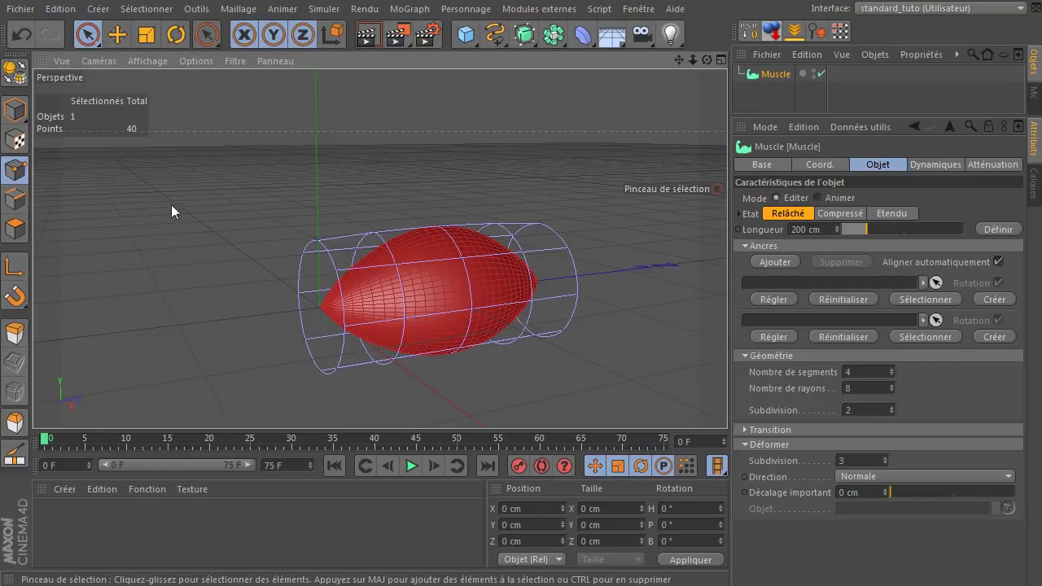
click(15, 109)
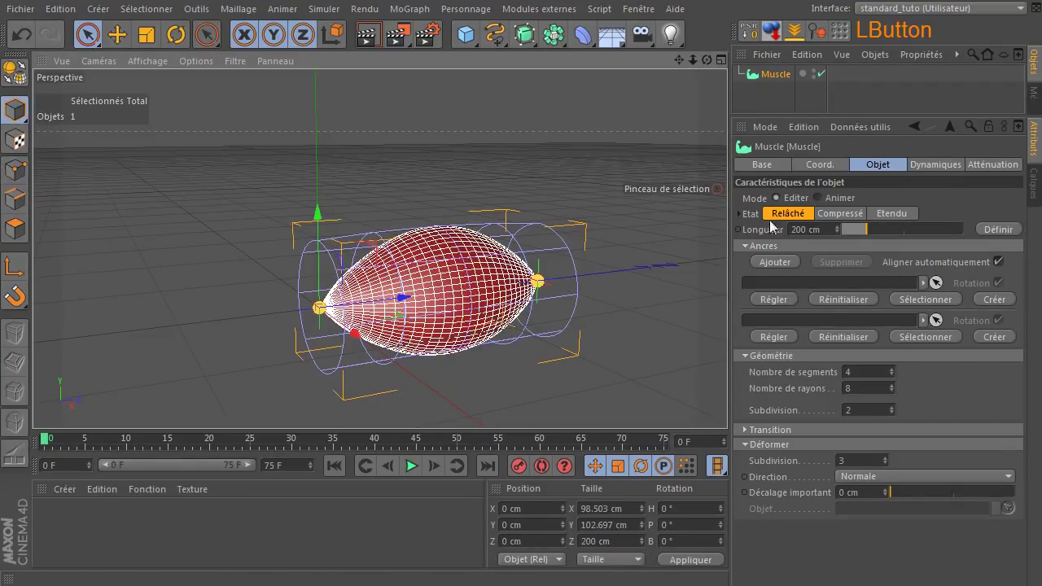
click(840, 197)
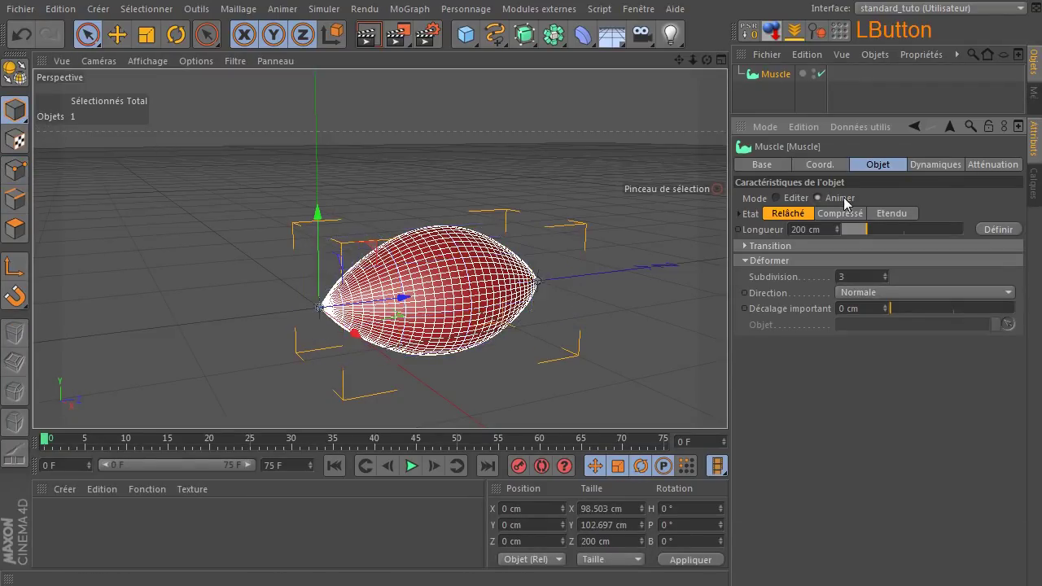
click(741, 245)
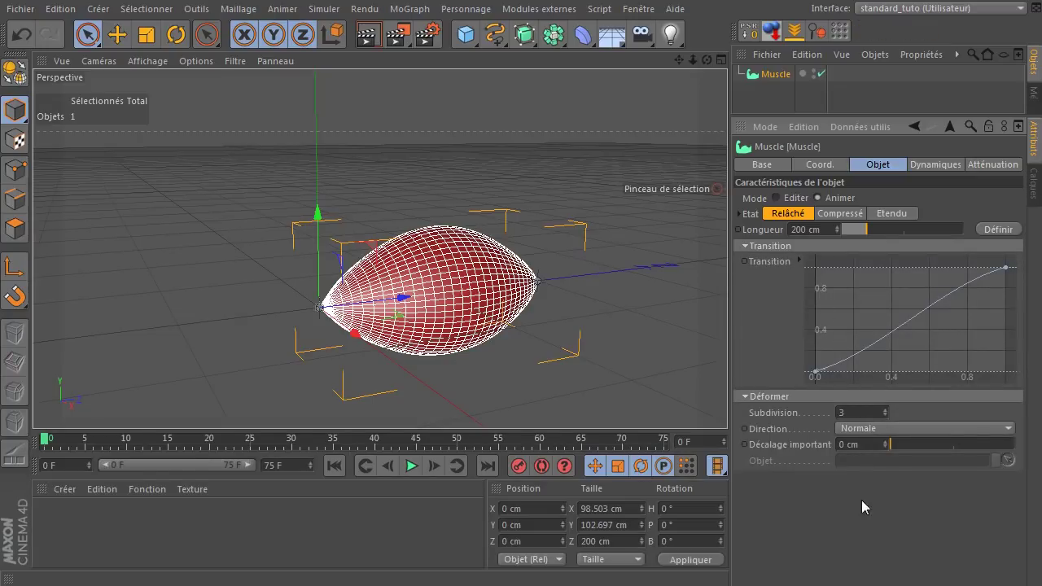
Examine the muscle's Dynamiques settings including Forces, and its Atténuation settings including the available shapes.
click(936, 165)
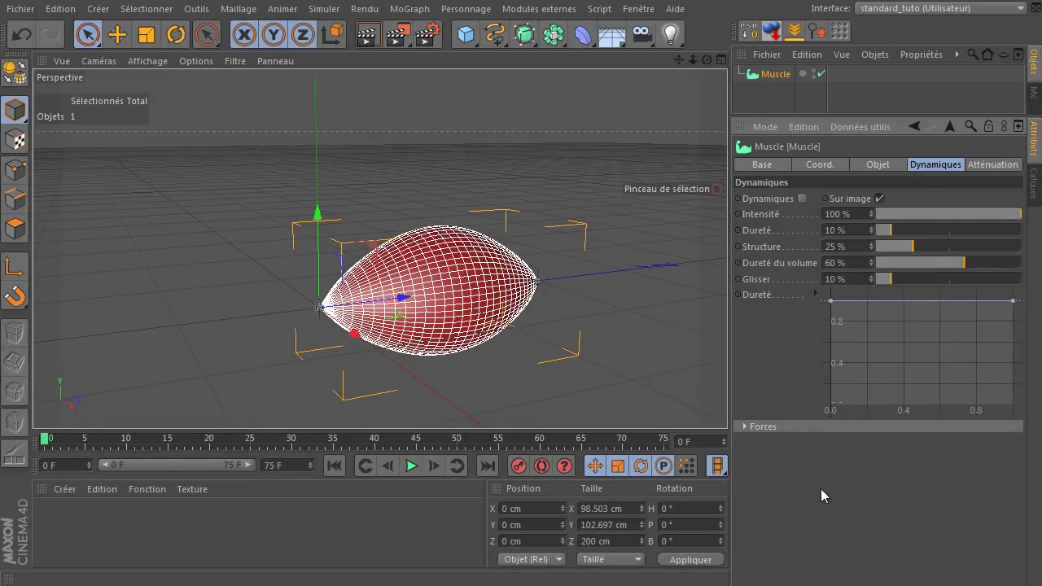
click(746, 427)
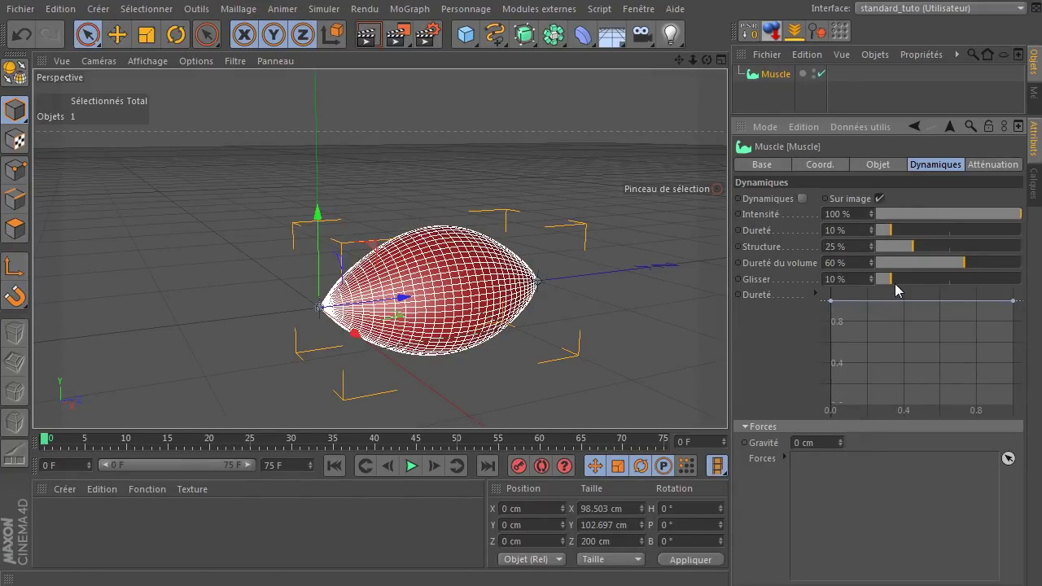
click(979, 168)
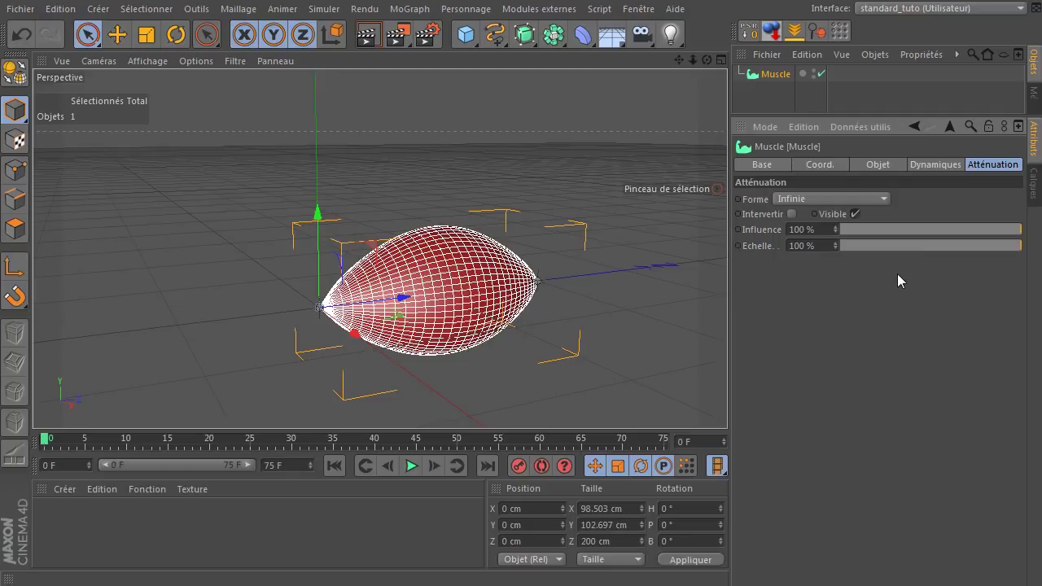
click(785, 199)
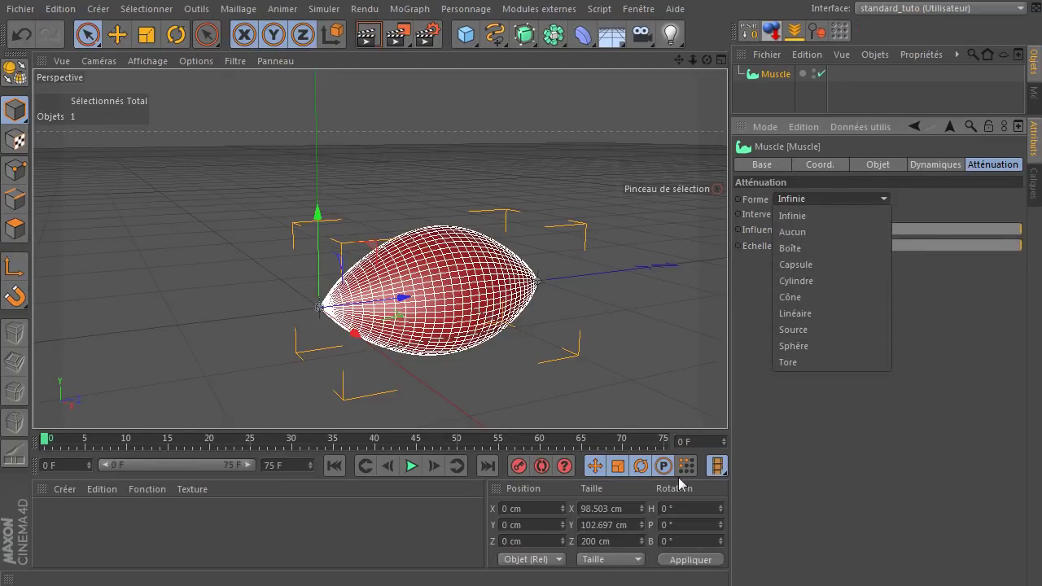
click(874, 525)
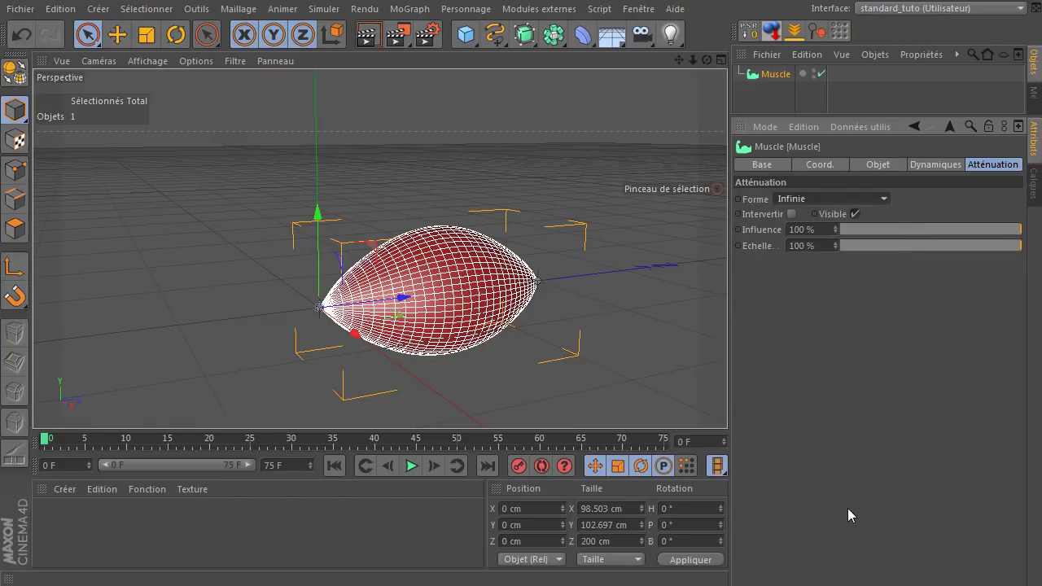
Set the muscle's object mode back to Editer and fold the Transition section.
click(885, 167)
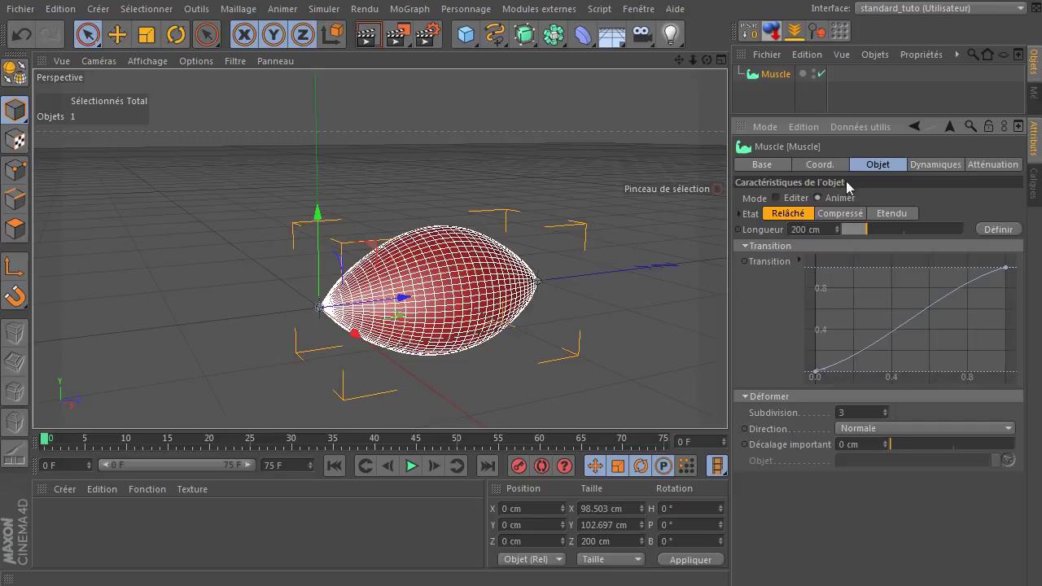
click(797, 198)
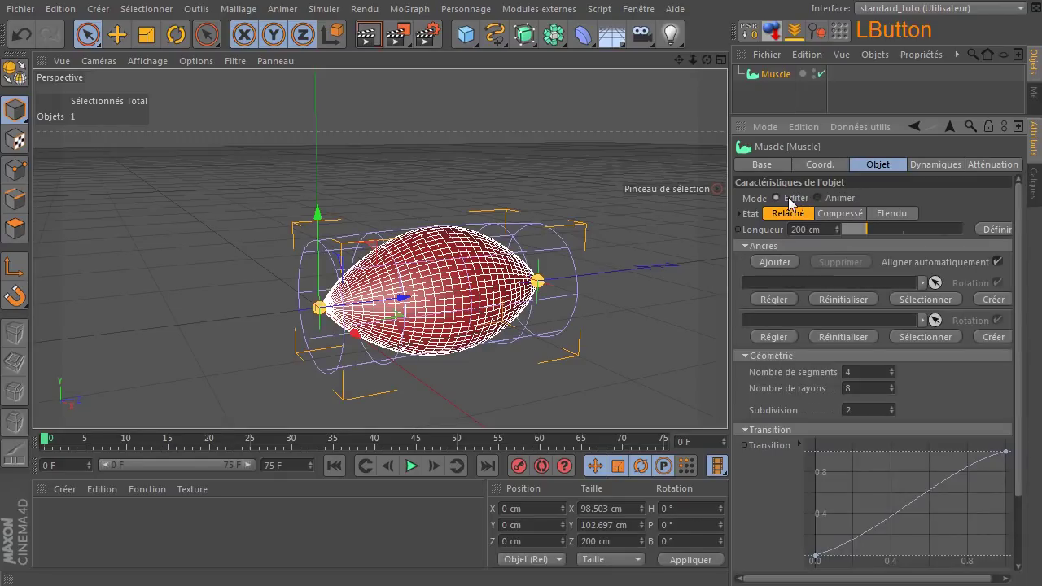
click(745, 430)
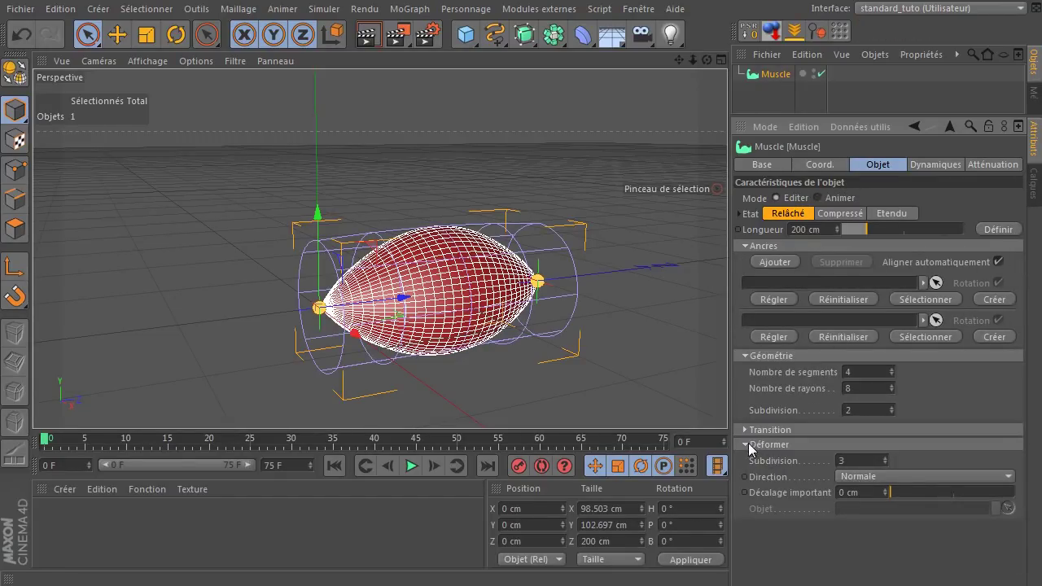
Fold the muscle's Déformer section and pull its start anchor up and outward, stretching the muscle to about 258 cm.
click(748, 443)
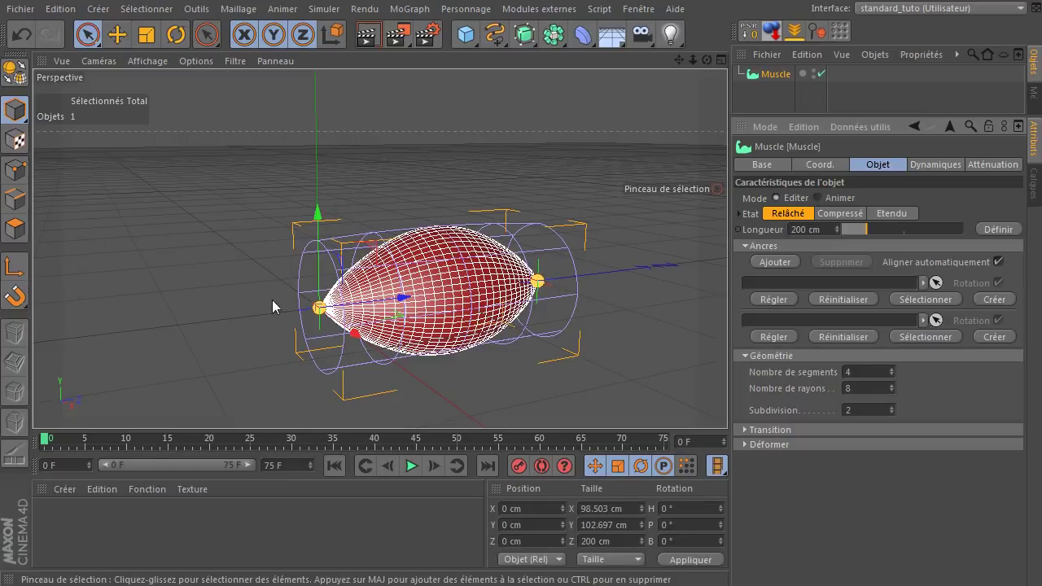
drag(322, 312, 267, 274)
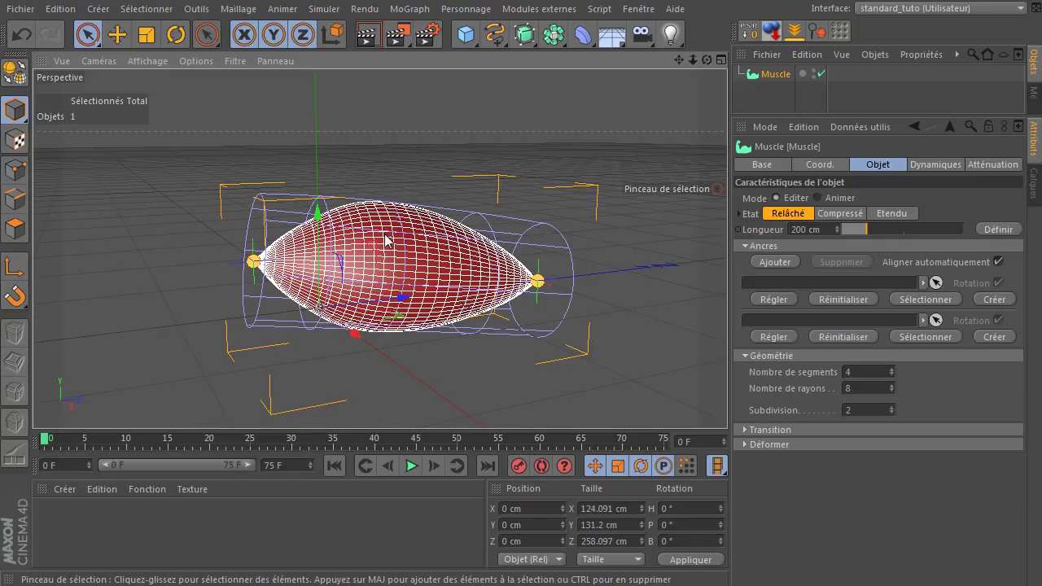
Delete the Muscle object from the scene and enlarge the object list area.
click(772, 78)
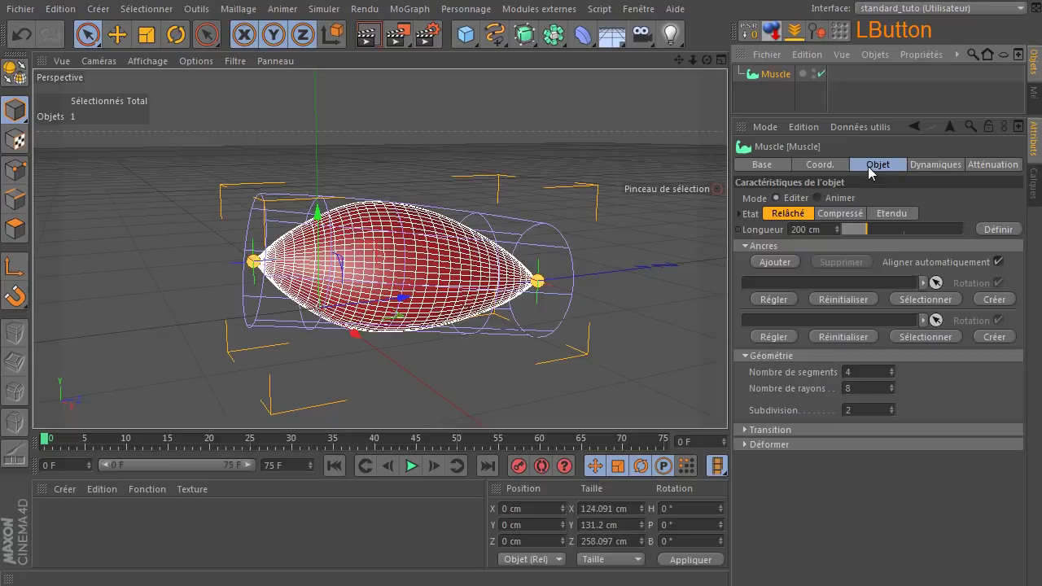
key(Delete)
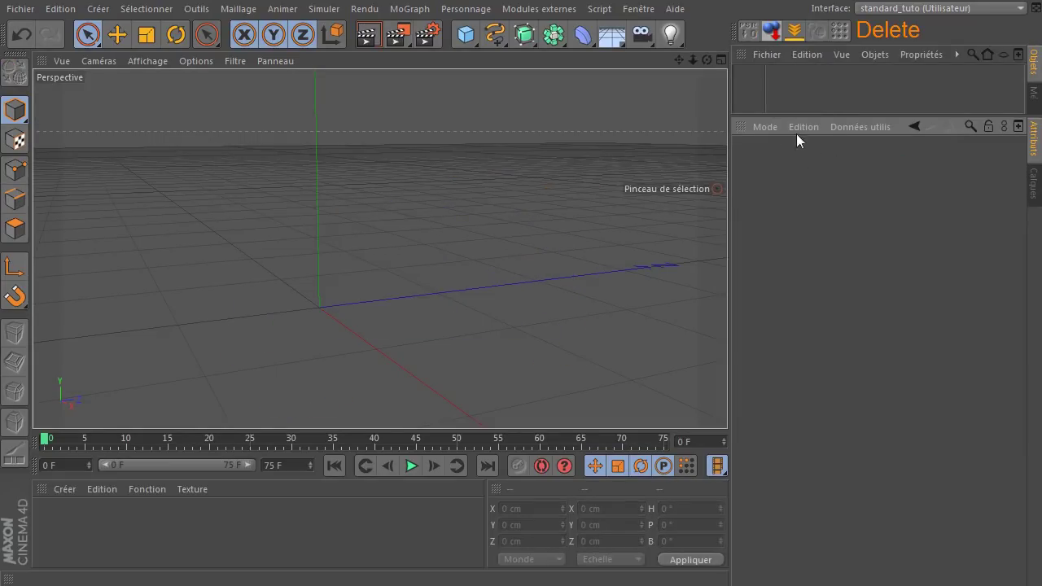
drag(797, 118, 798, 235)
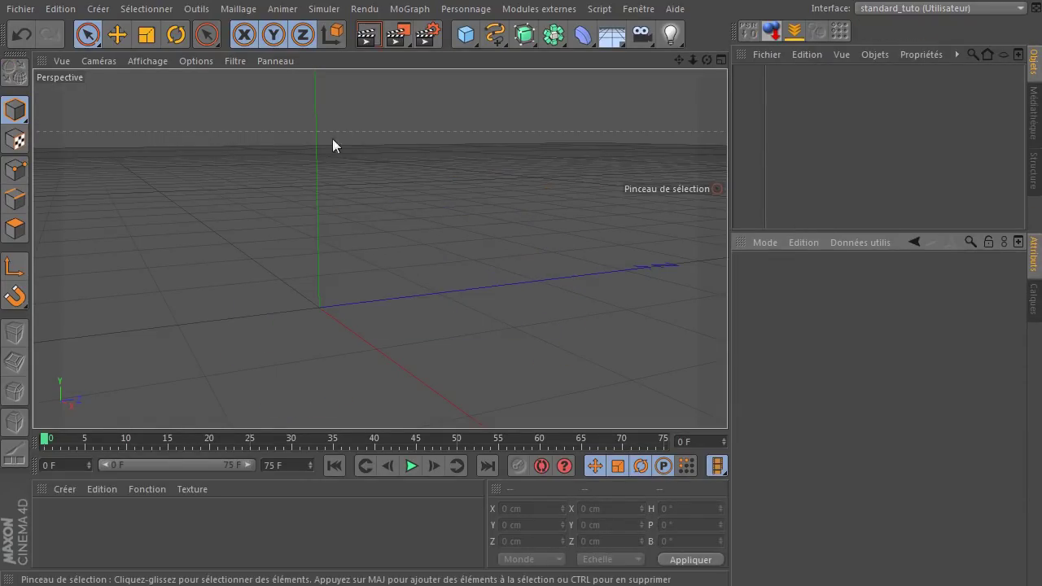
Create a Cylindre primitive oriented along +Z with a height of 600 cm.
drag(679, 61, 753, 70)
drag(380, 248, 416, 245)
click(464, 34)
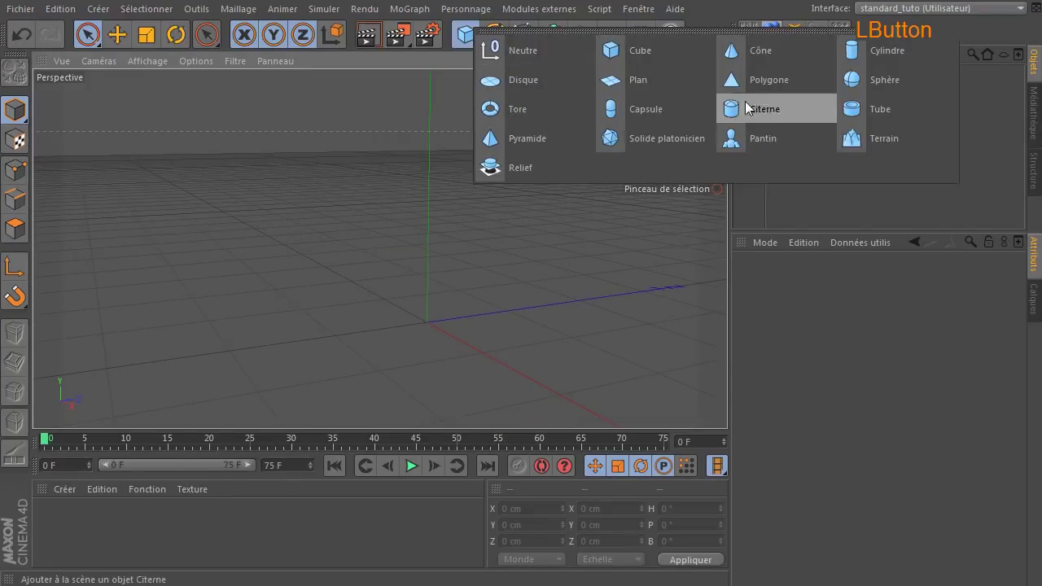
click(859, 54)
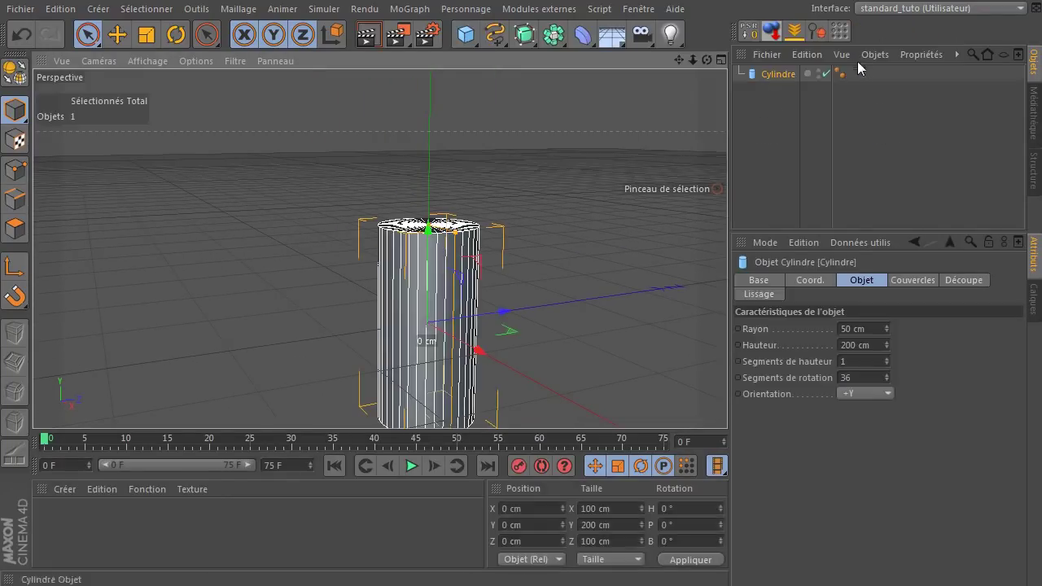
click(871, 393)
click(872, 479)
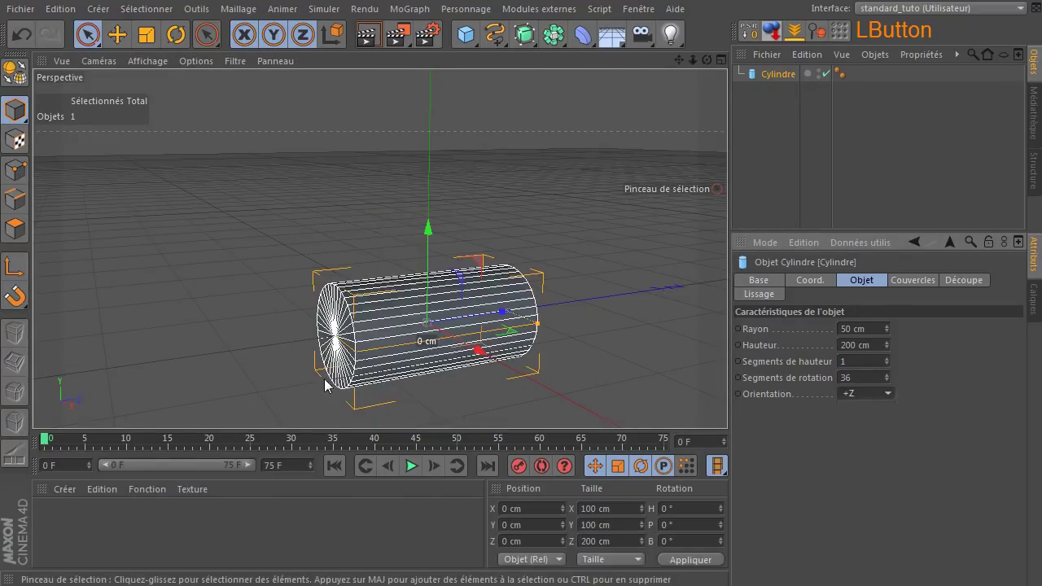
click(876, 379)
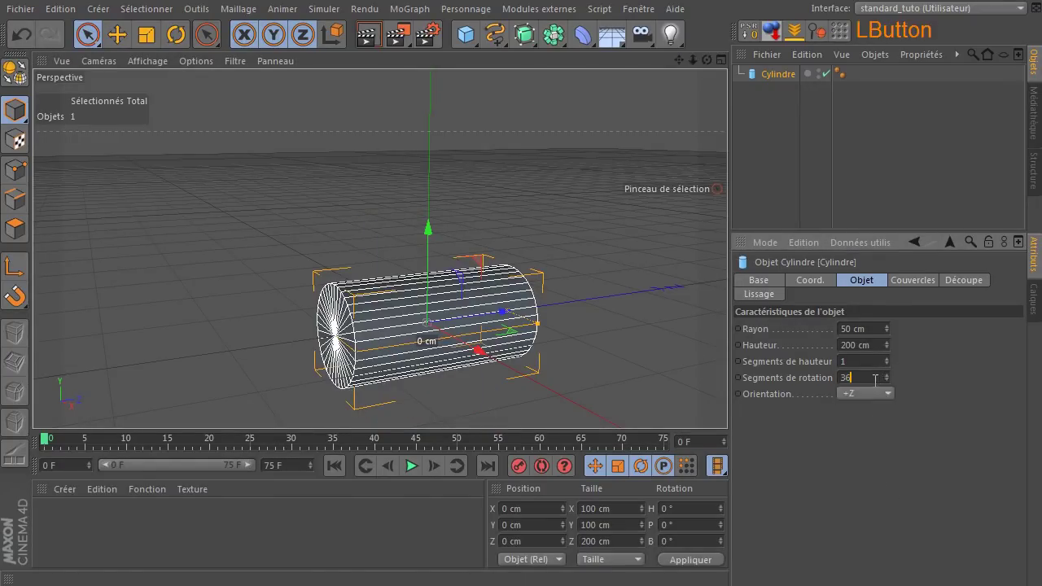
double_click(877, 346)
text(600)
key(Return)
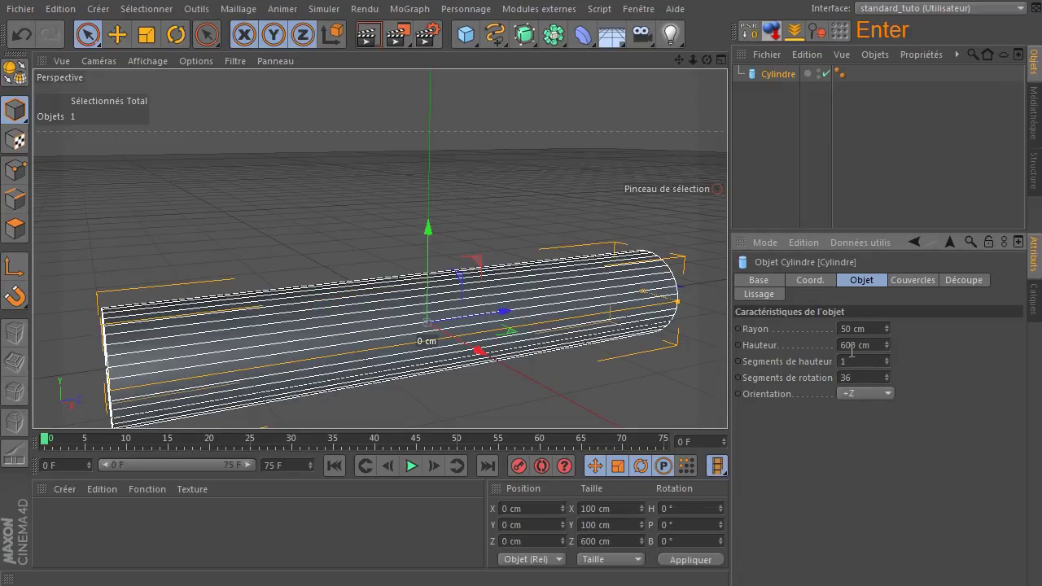
Remove the cylinder's caps (Couvercles) and return to its object settings.
scroll(469, 293, down, 3)
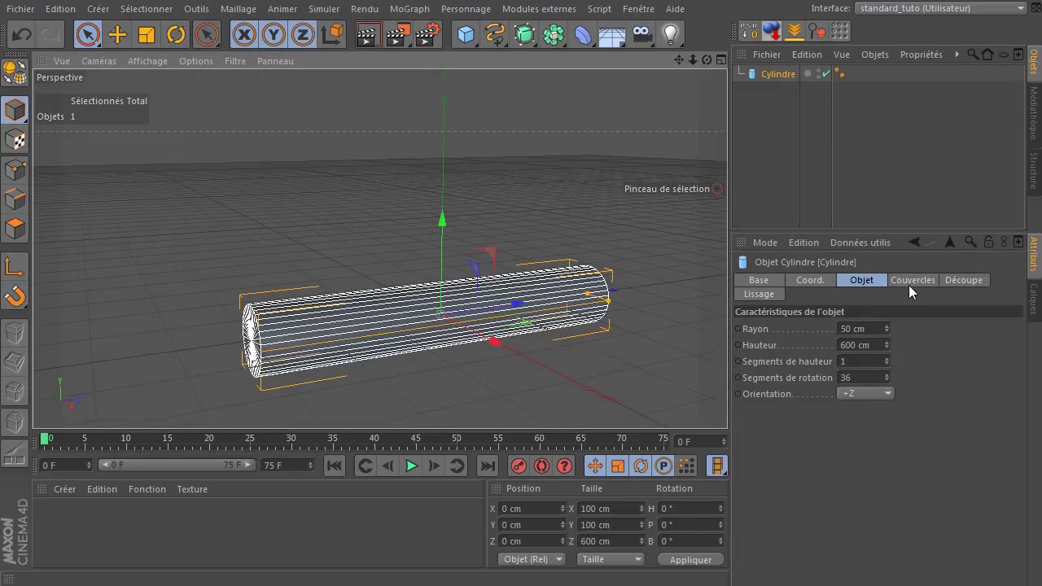
click(909, 281)
click(801, 328)
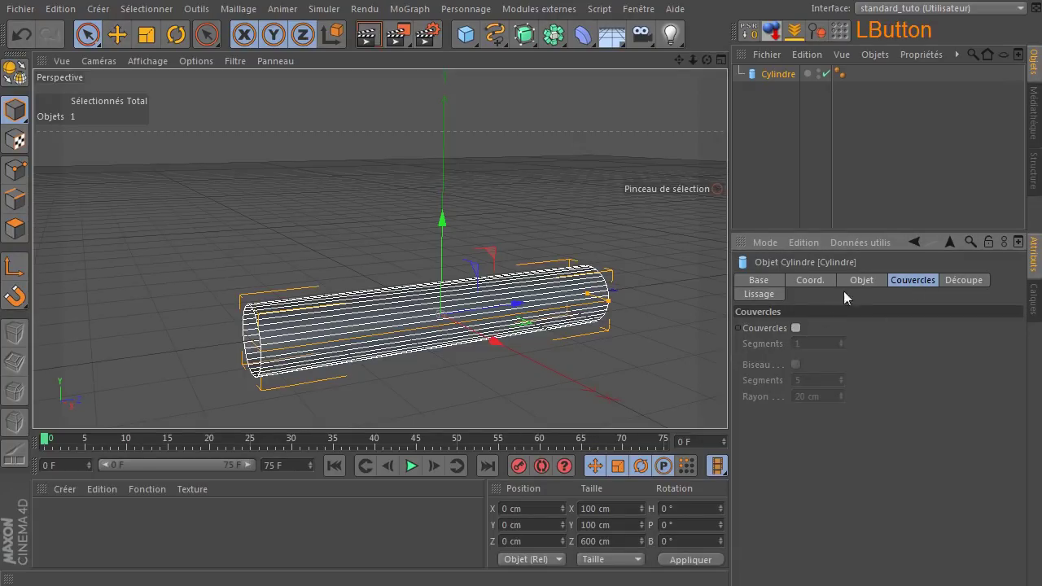
click(855, 281)
Set the cylinder to 18 rotation segments and 20 height segments.
drag(707, 60, 476, 233)
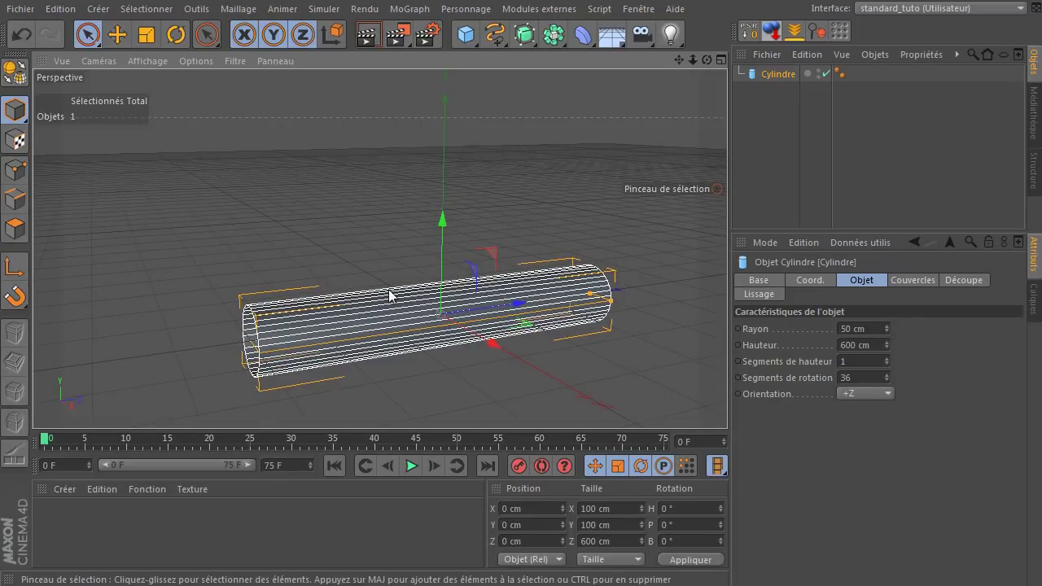
click(858, 376)
text(18)
key(Return)
click(875, 363)
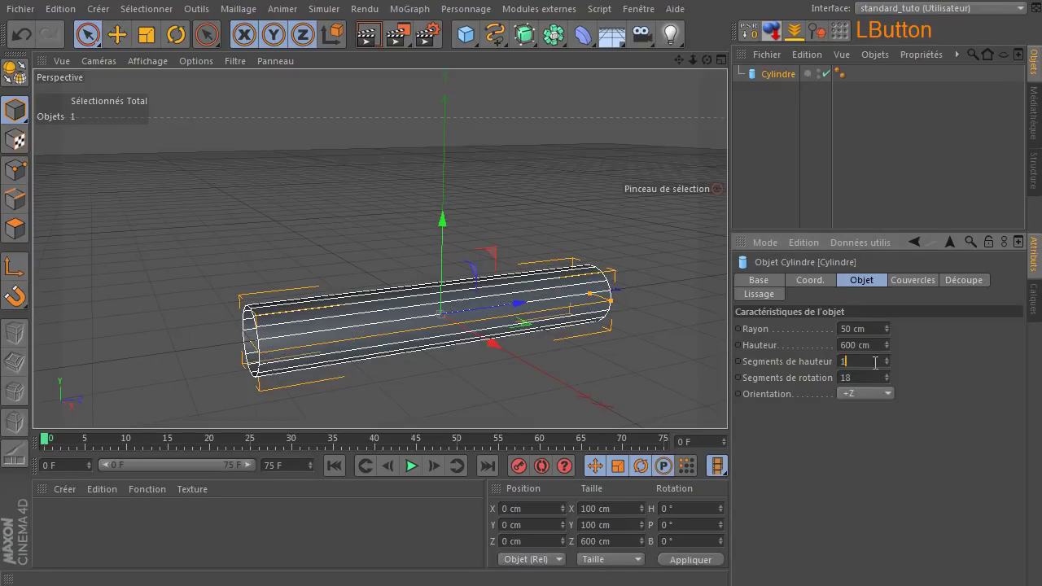
text(20)
key(Return)
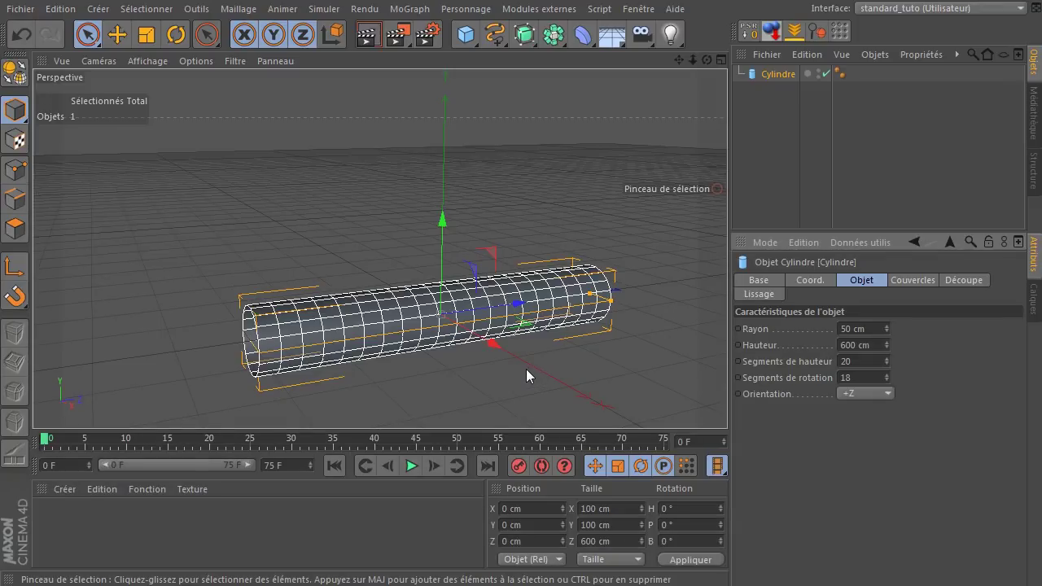
Add a Dilatation/Contraction deformer and rotate it to a 90° pitch so it aligns with the cylinder's length.
drag(678, 60, 668, 62)
drag(580, 37, 761, 108)
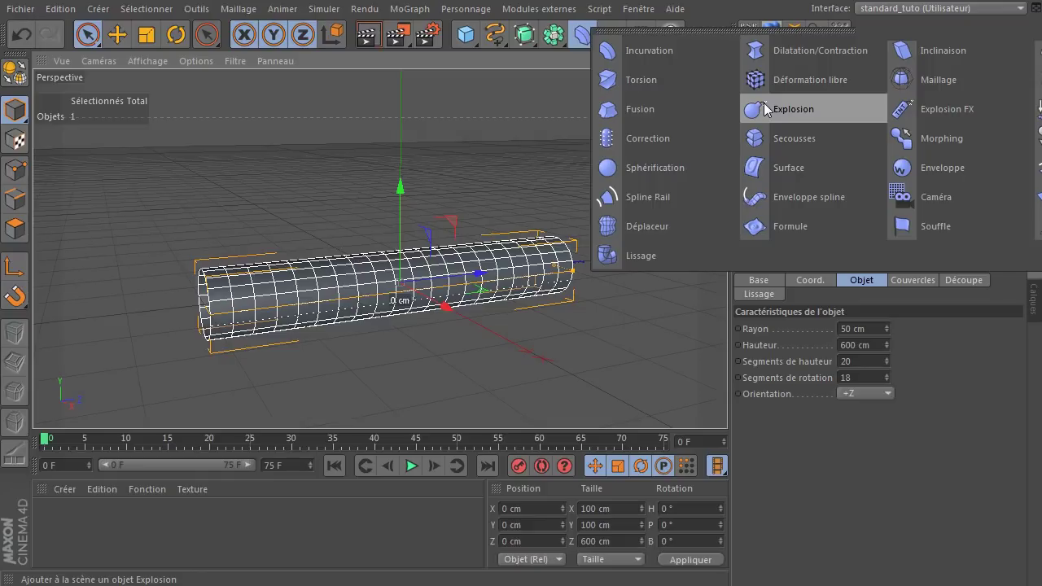
drag(764, 102, 792, 59)
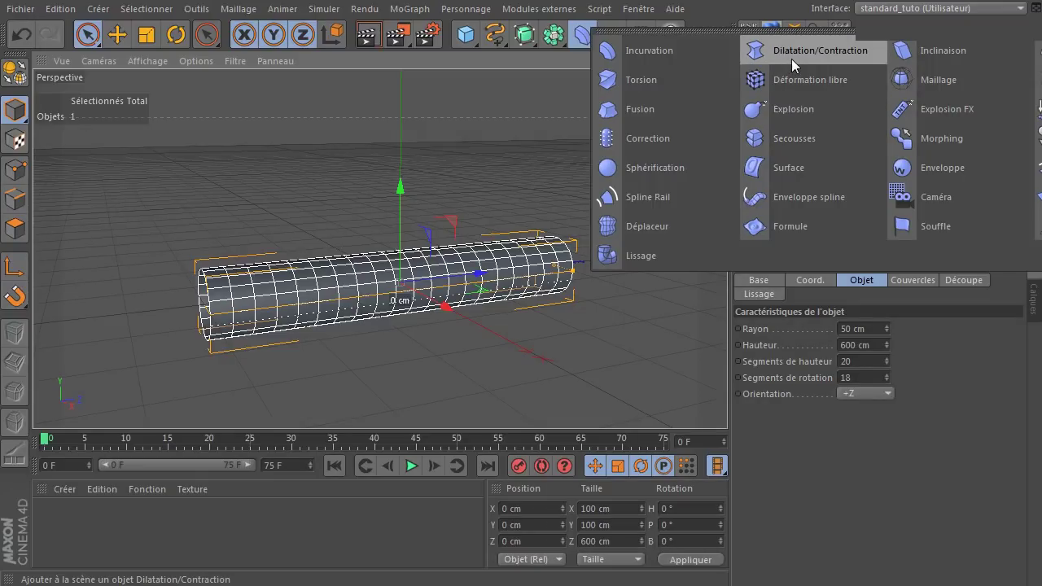
drag(792, 59, 792, 59)
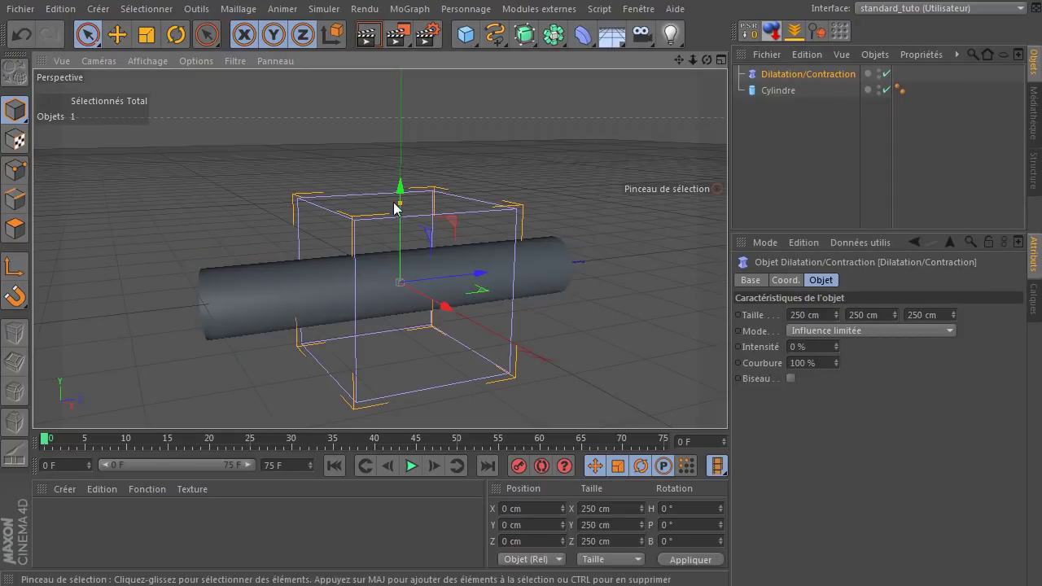
click(175, 34)
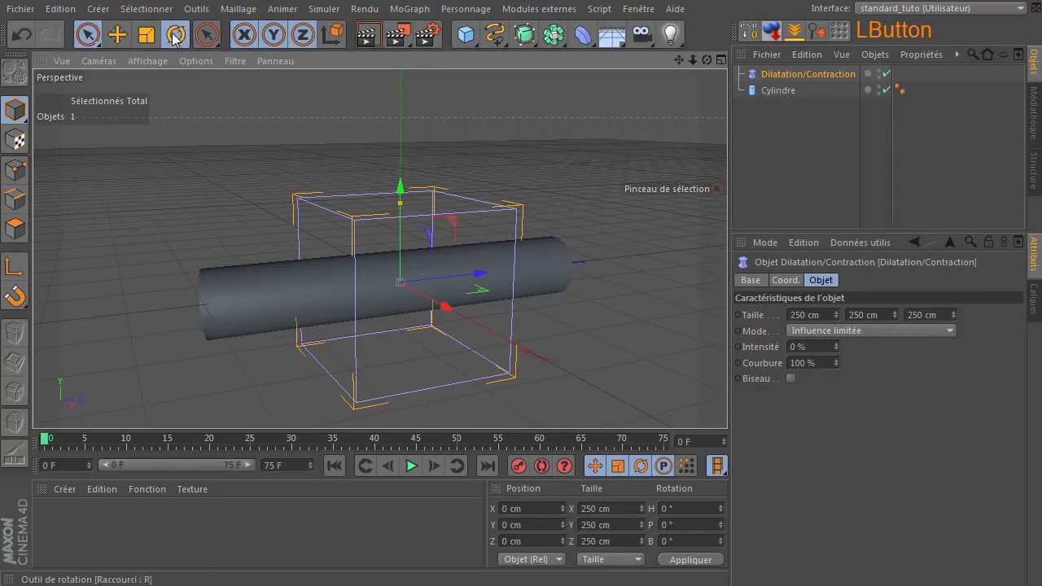
drag(368, 236, 348, 331)
Set the Dilatation/Contraction intensity to about -34 % and make the deformer a child of the cylinder.
click(88, 34)
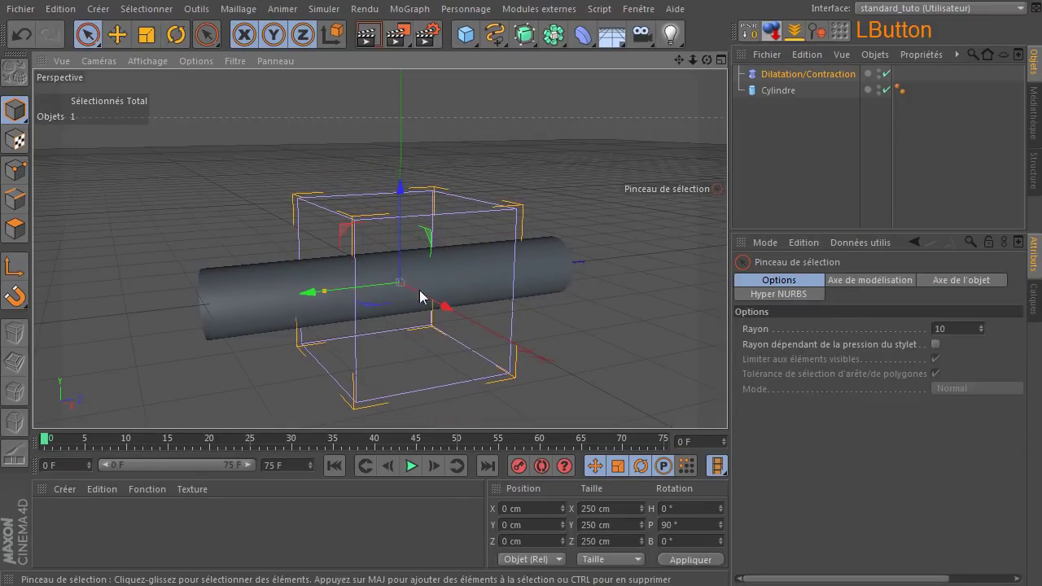
mouse_move(325, 295)
mouse_down()
mouse_move(337, 295)
mouse_move(315, 298)
mouse_move(318, 290)
mouse_up()
drag(778, 90, 783, 91)
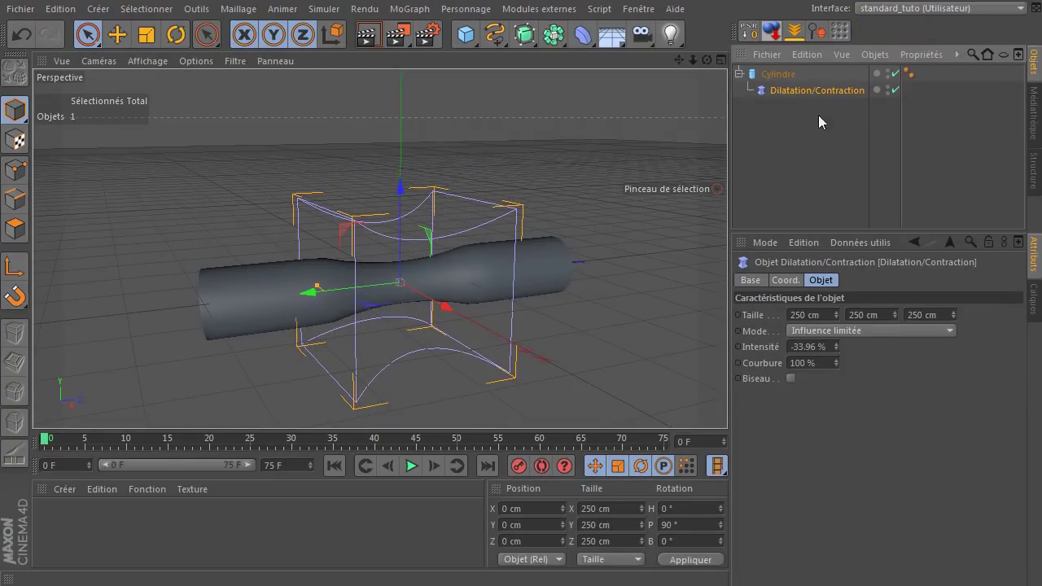
Set the Dilatation/Contraction mode to Influence illimitée and check the deformed cylinder from another angle.
drag(707, 59, 680, 60)
click(823, 328)
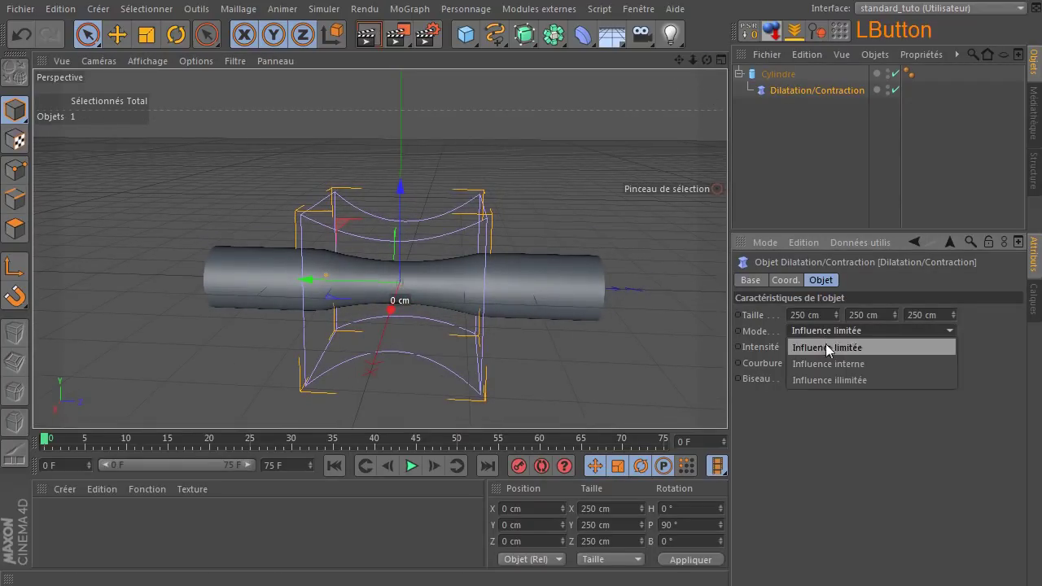
click(822, 377)
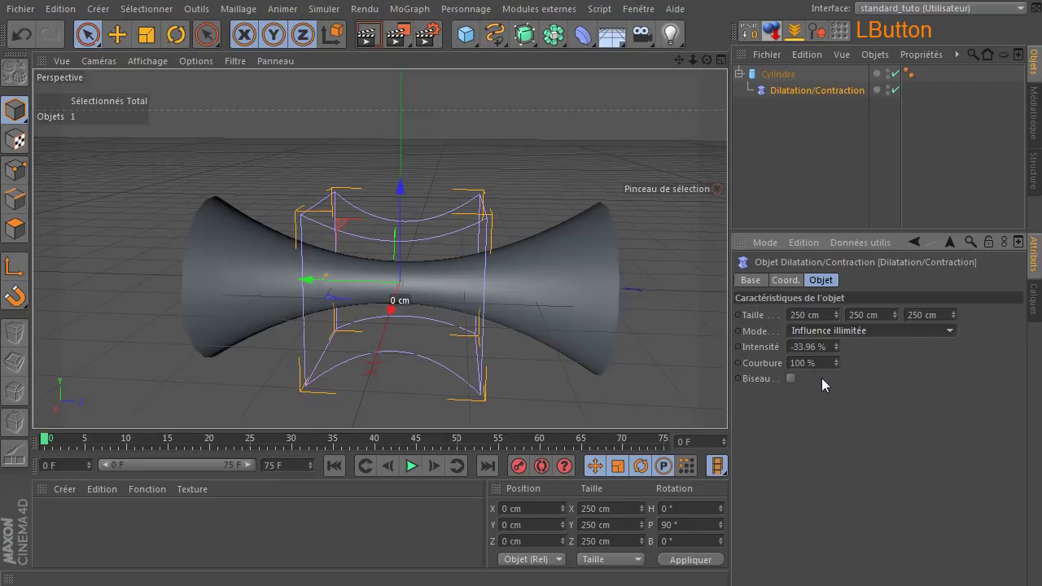
drag(708, 60, 628, 149)
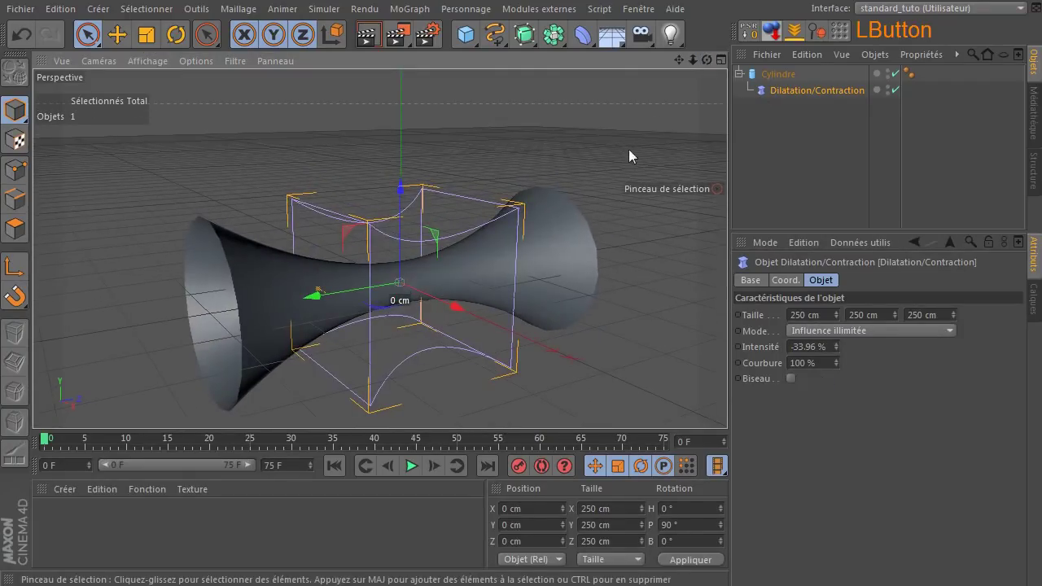
Shorten the Dilatation/Contraction deformer's Y size to 164 cm and set its intensity to about -4.2 %.
drag(321, 293, 330, 286)
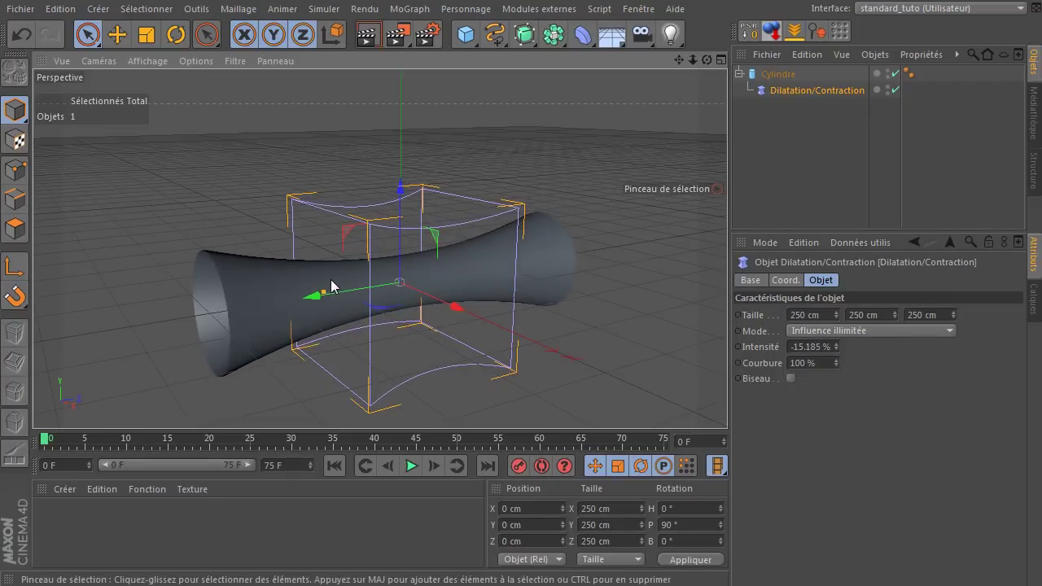
drag(894, 314, 894, 373)
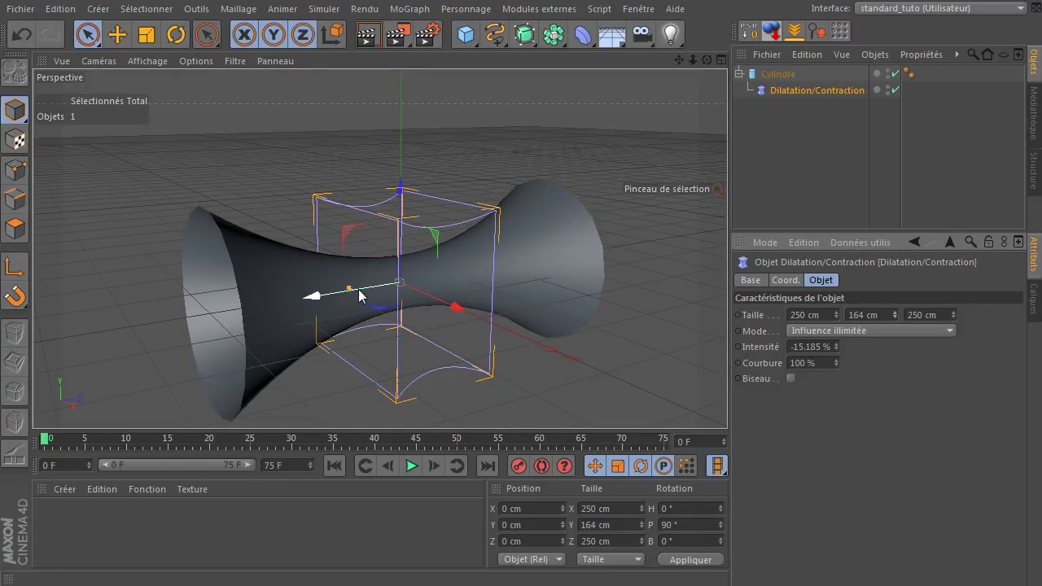
drag(348, 289, 353, 289)
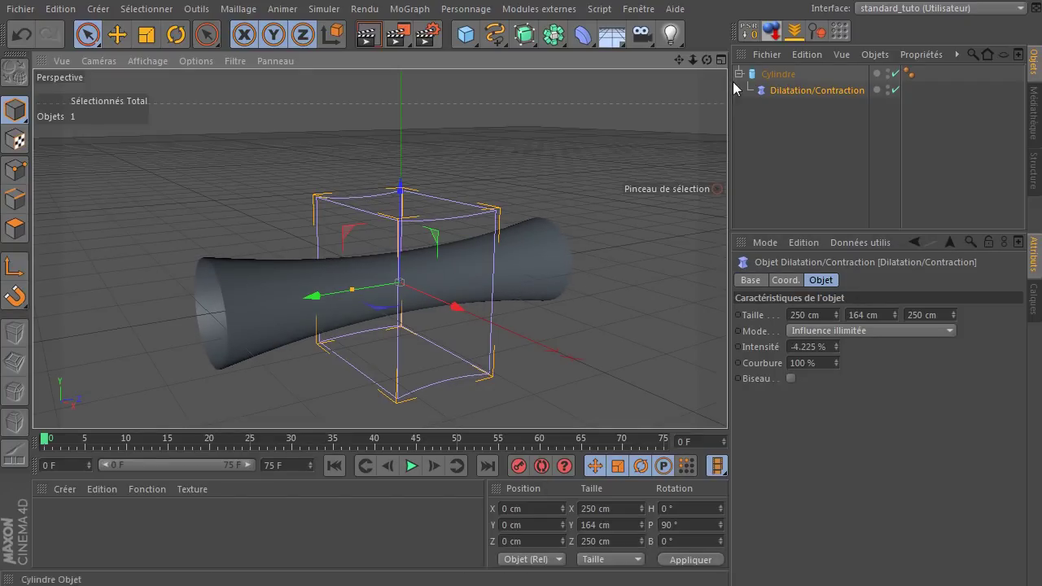
Add an Effilage deformer and rotate it to a -90° pitch to align it with the cylinder's length.
drag(583, 34, 1036, 51)
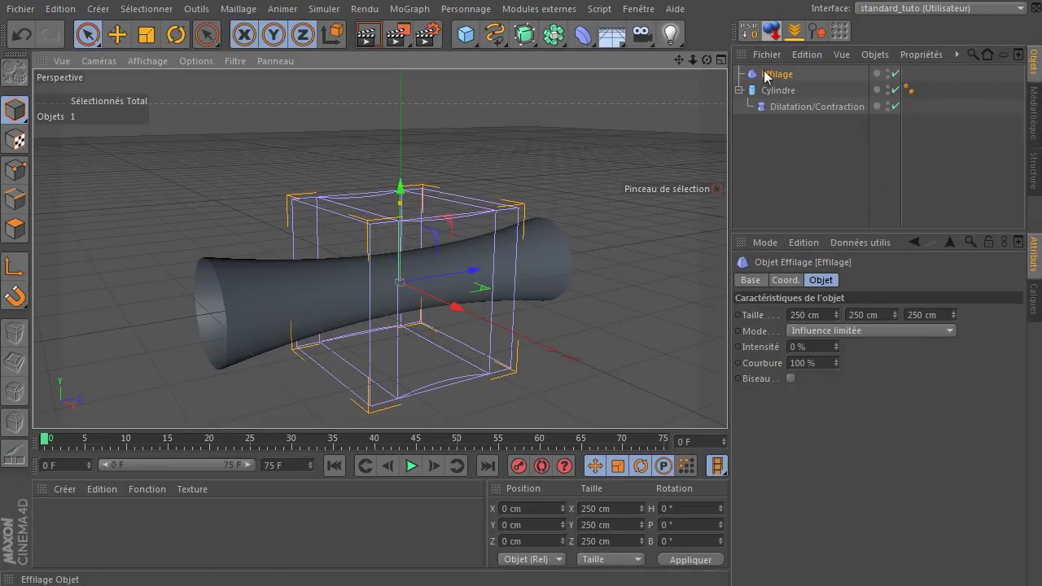
click(176, 34)
drag(358, 268, 420, 251)
Move the Effilage deformer along Z to about 248 cm and place it under the cylinder, below Dilatation/Contraction.
click(117, 34)
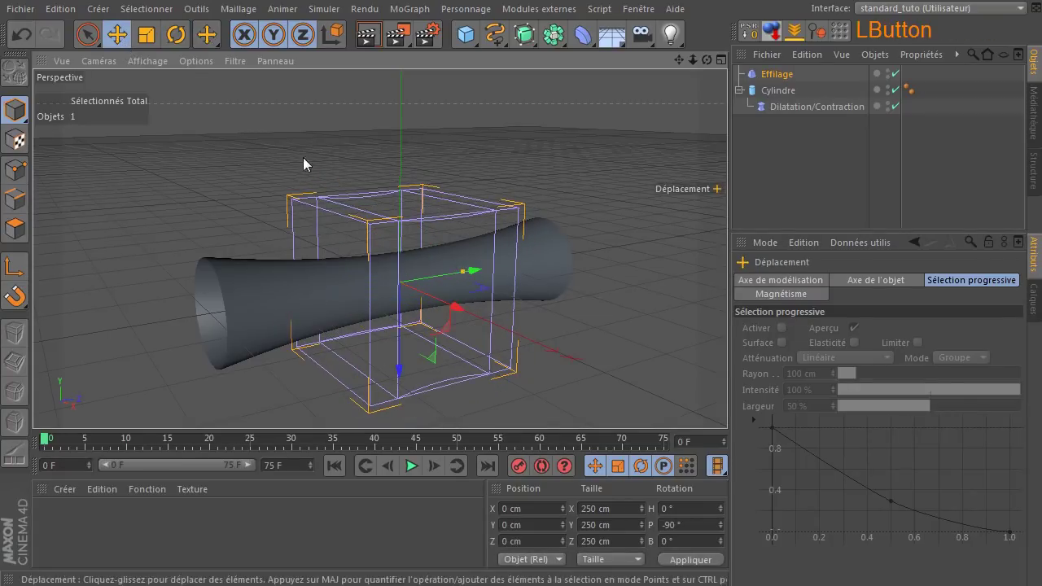
drag(475, 273, 585, 260)
drag(780, 74, 802, 118)
Set the Effilage deformer's intensity to about 73 % to taper the cylinder's end.
click(781, 106)
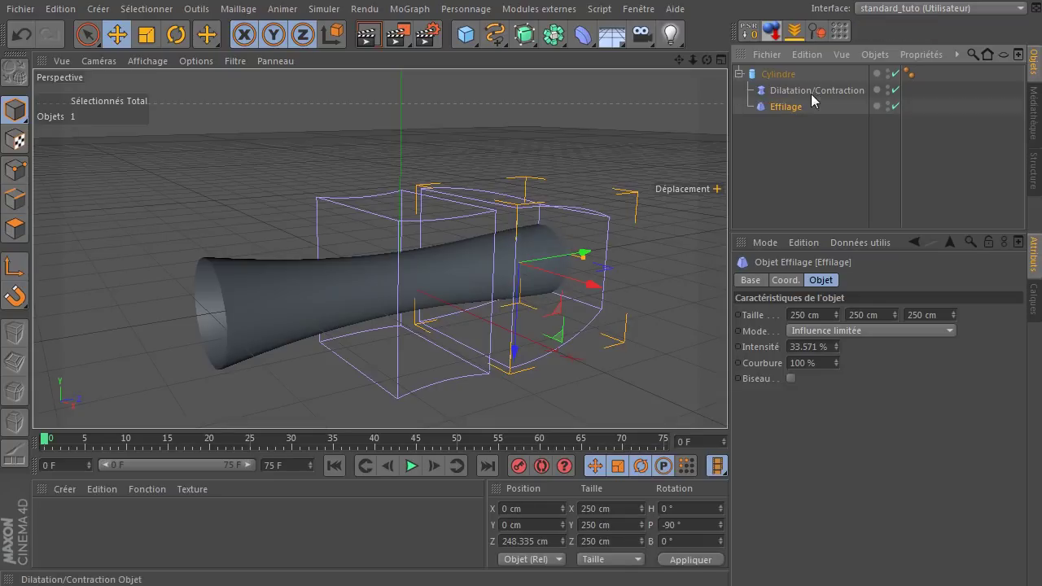
drag(584, 261, 604, 257)
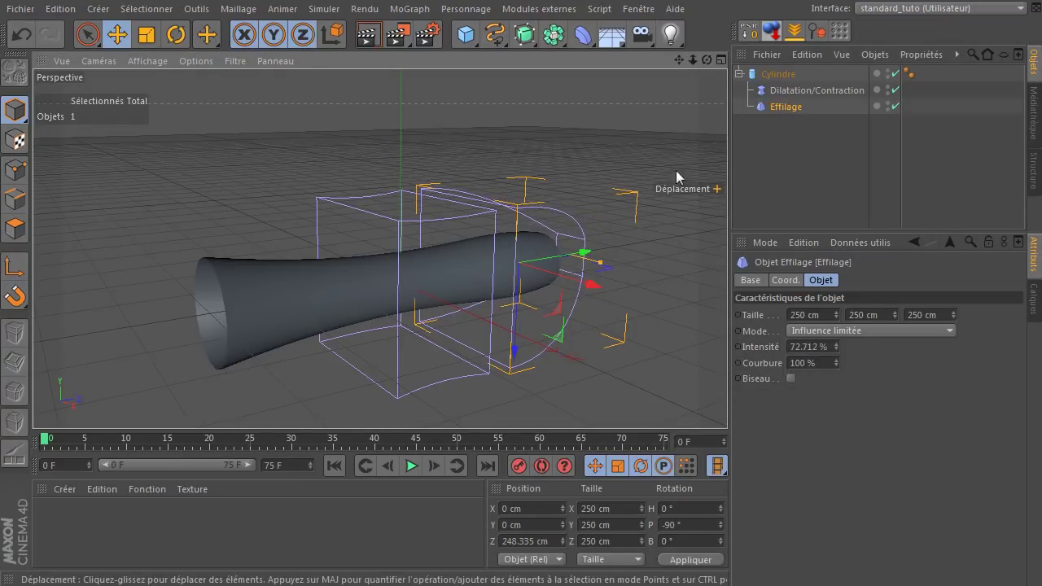
Duplicate the Effilage deformer under the cylinder and rotate the copy to a 90° pitch.
ctrl+drag(780, 107, 807, 123)
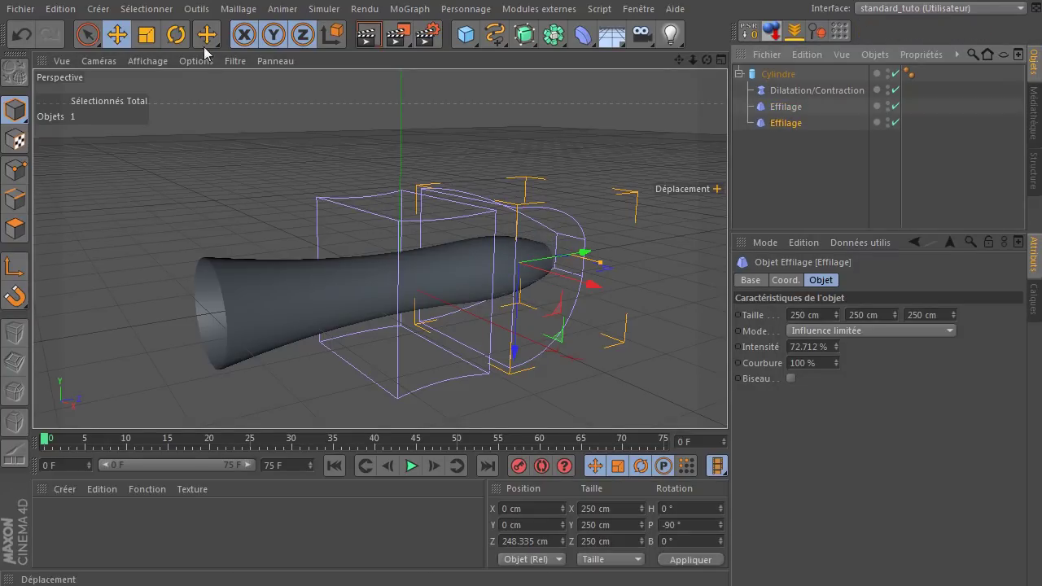
click(176, 35)
drag(496, 230, 591, 368)
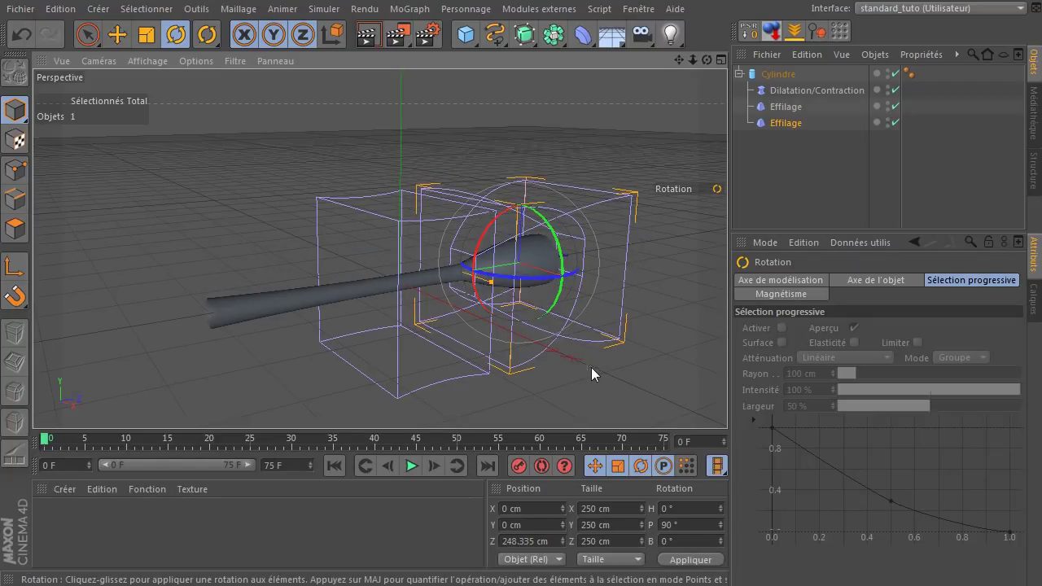
Move the duplicate Effilage deformer along the cylinder to its opposite end.
click(118, 36)
drag(437, 279, 186, 297)
Strengthen the Dilatation/Contraction deformer's narrowing of the cylinder to an intensity of about -11.4 %.
drag(707, 60, 706, 63)
click(780, 90)
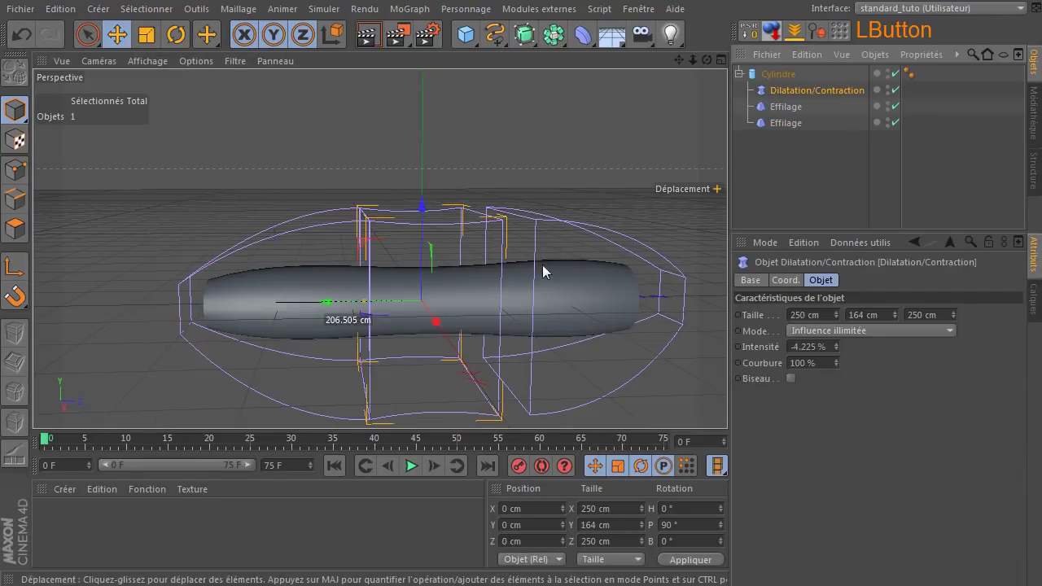
mouse_move(363, 307)
mouse_down()
mouse_move(342, 306)
mouse_move(350, 310)
mouse_up()
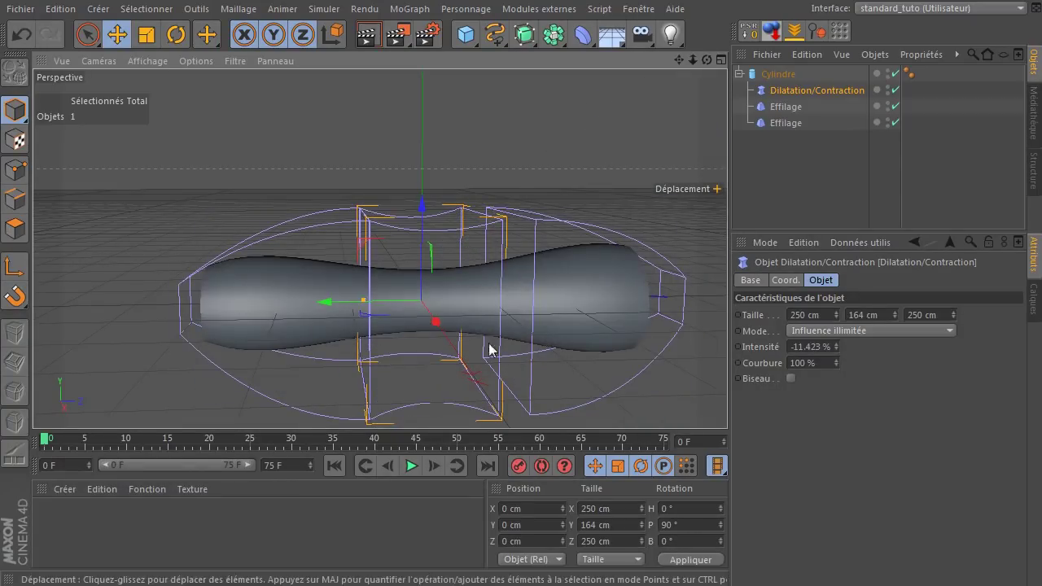
Set the Dilatation/Contraction deformer's intensity to -10 % and shift the deformer about 17.7 cm along the cylinder's Z axis.
click(811, 346)
text(-10)
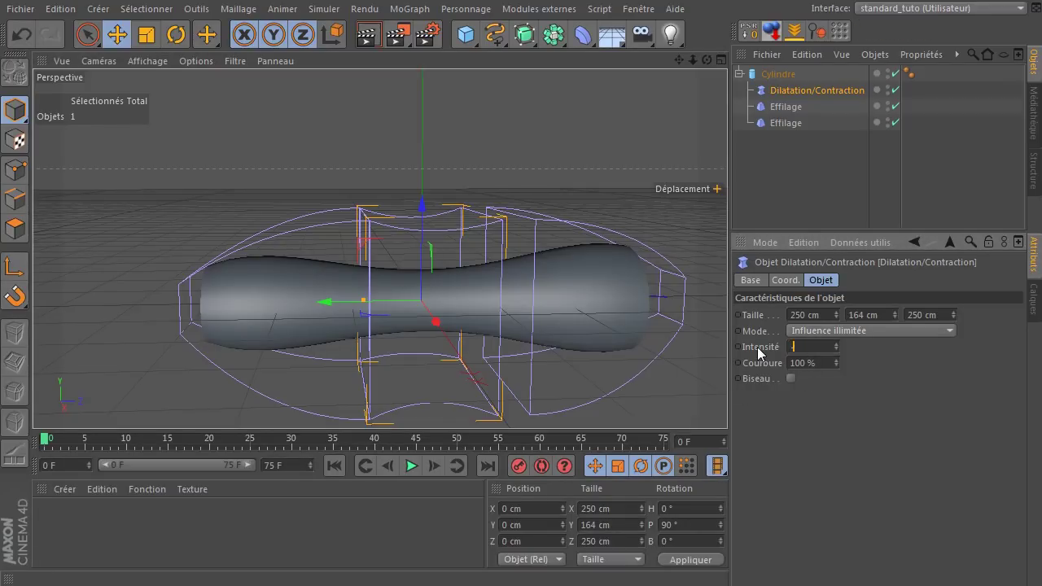
key(Return)
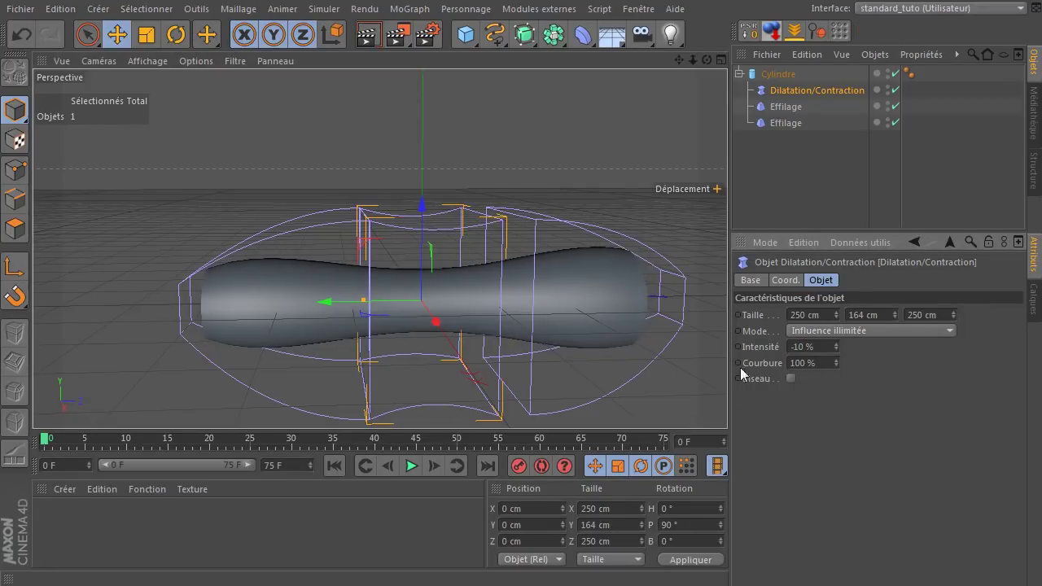
drag(331, 302, 343, 303)
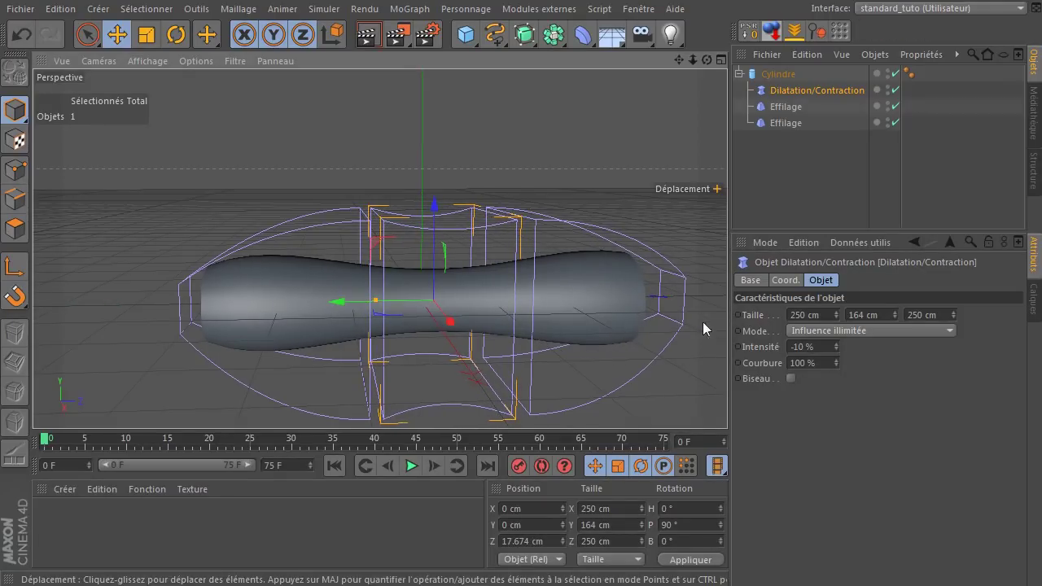
Switch the Dilatation/Contraction deformer's mode to Influence limitée and strengthen its narrowing to an intensity of about -25.9 %.
click(875, 335)
click(875, 350)
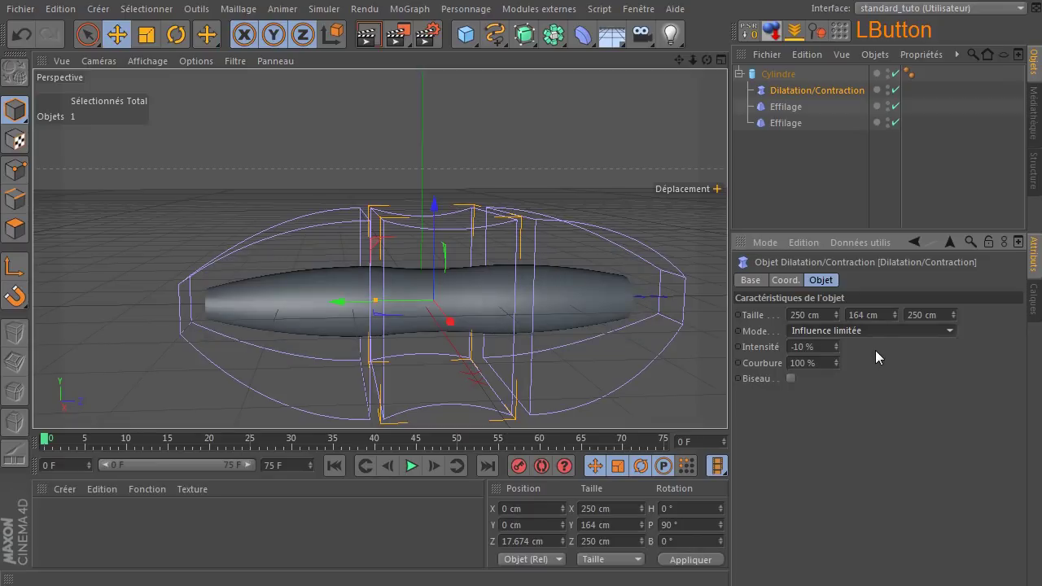
drag(377, 302, 353, 311)
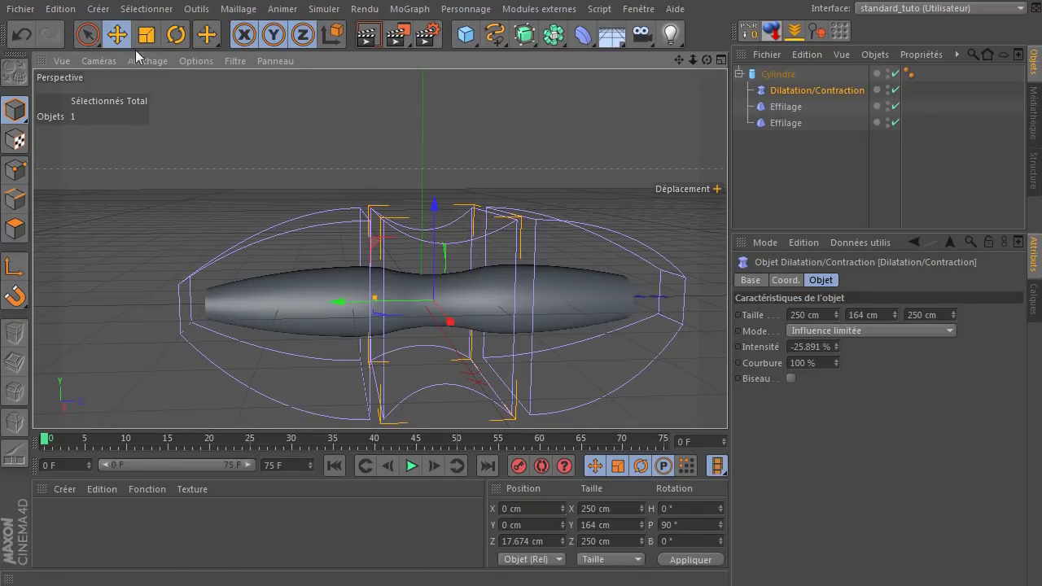
Convert the deformed cylinder's current state into a separate polygon object with Convertir en objet.
click(792, 187)
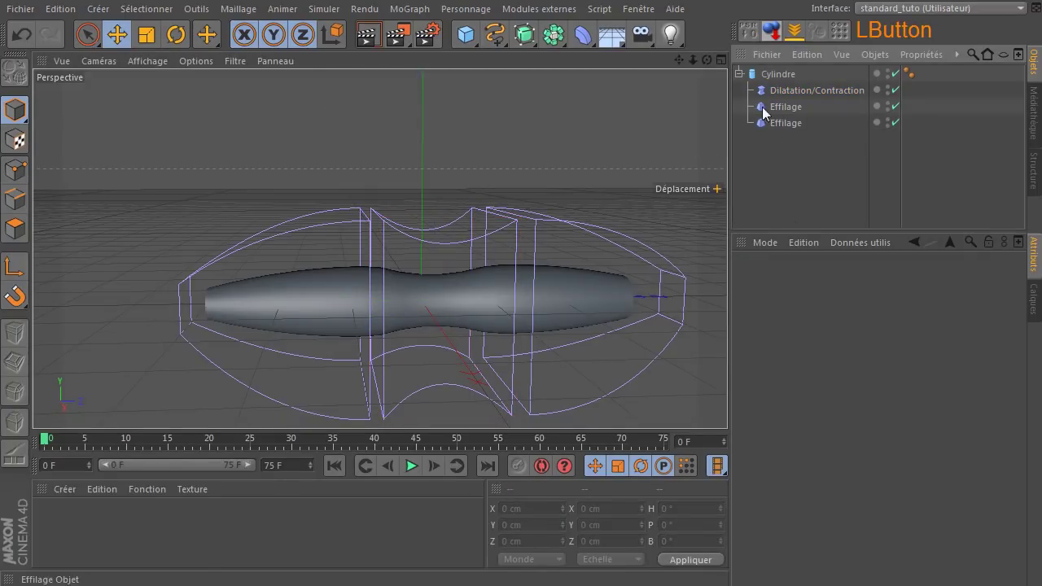
click(769, 74)
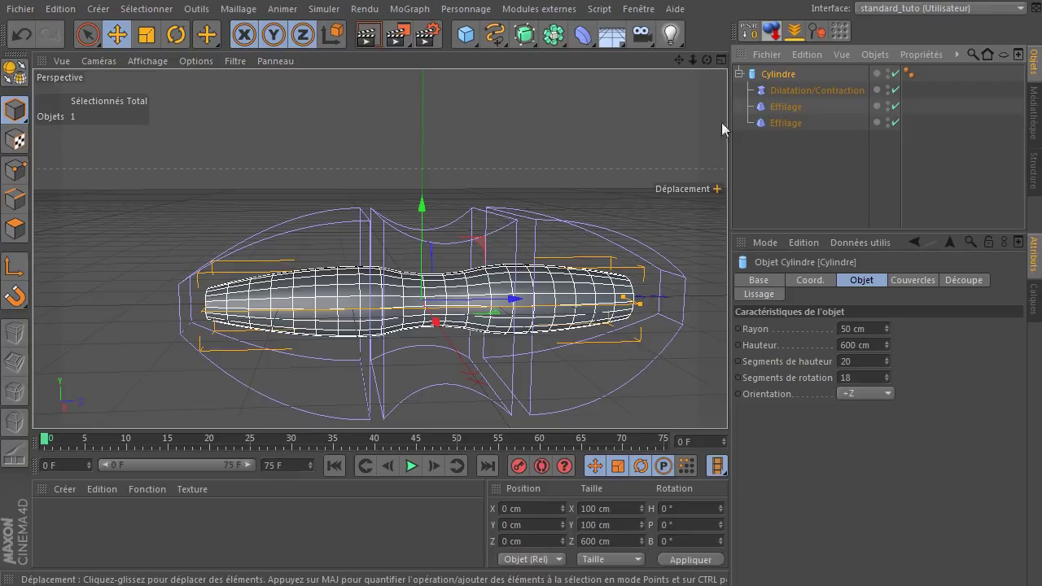
right_click(763, 74)
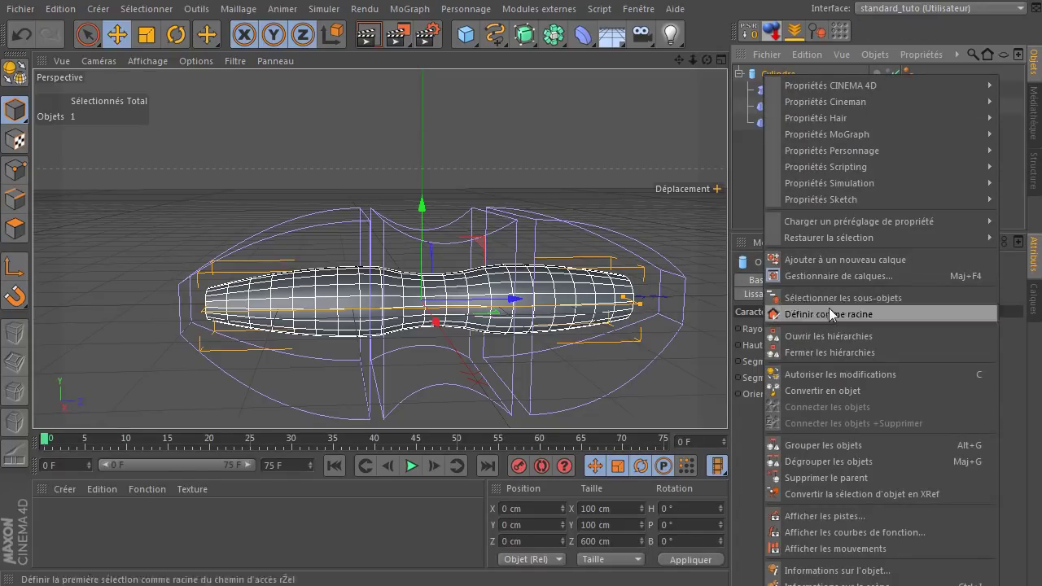
click(817, 392)
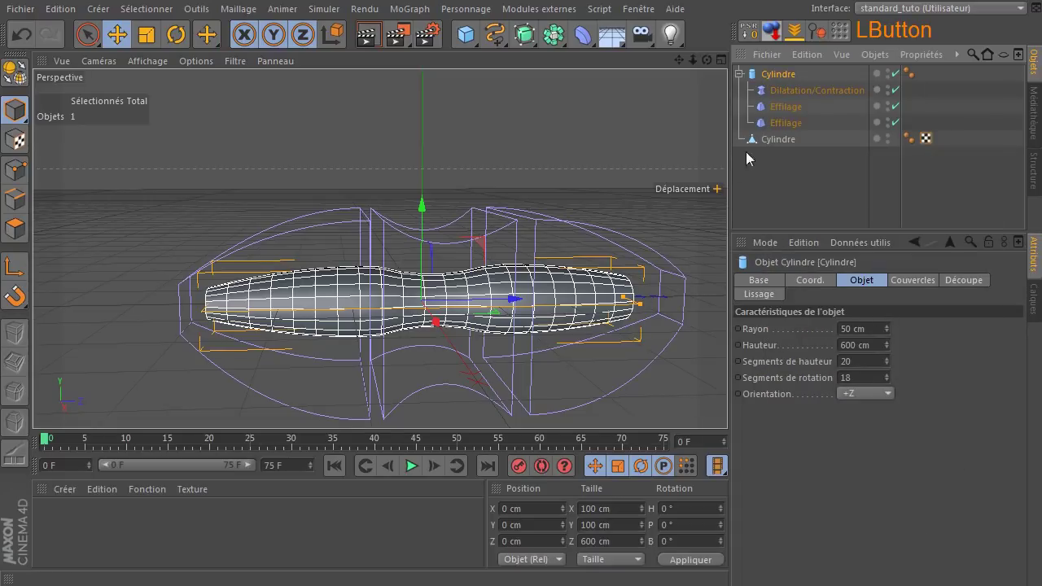
Delete the original parametric cylinder together with its three deformers and select the remaining polygon cylinder.
click(774, 138)
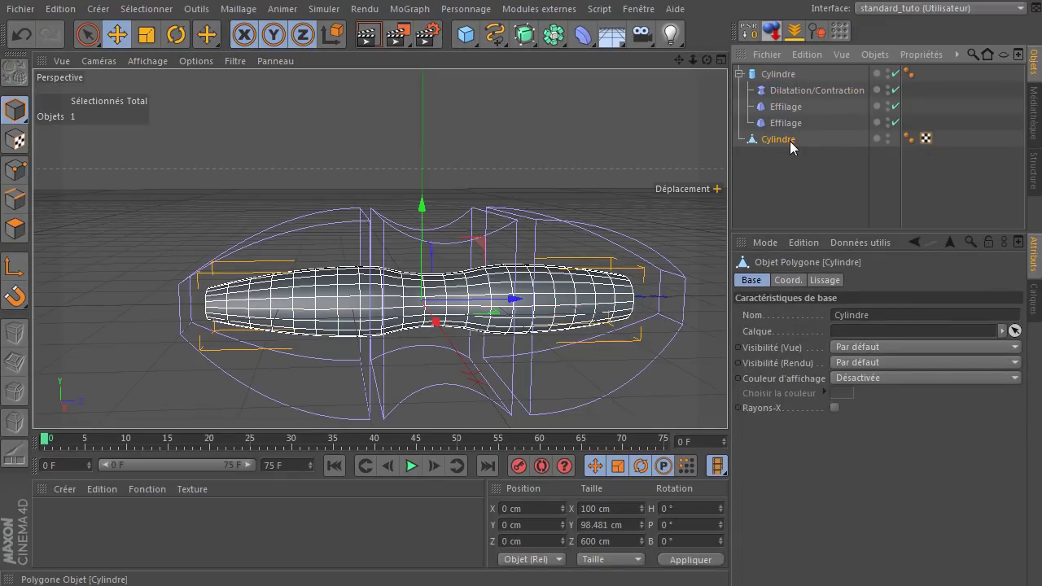
click(779, 112)
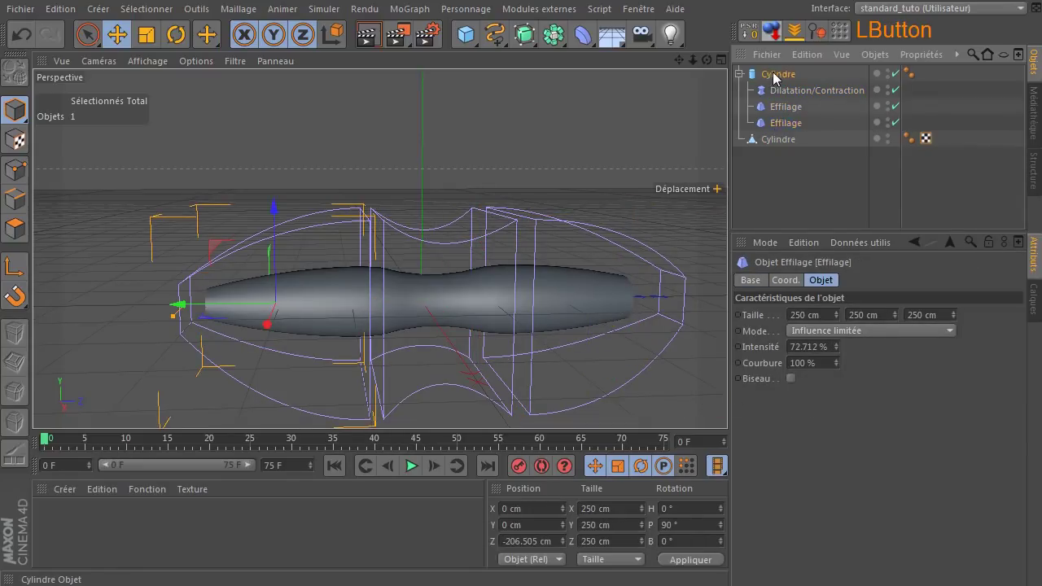
click(773, 75)
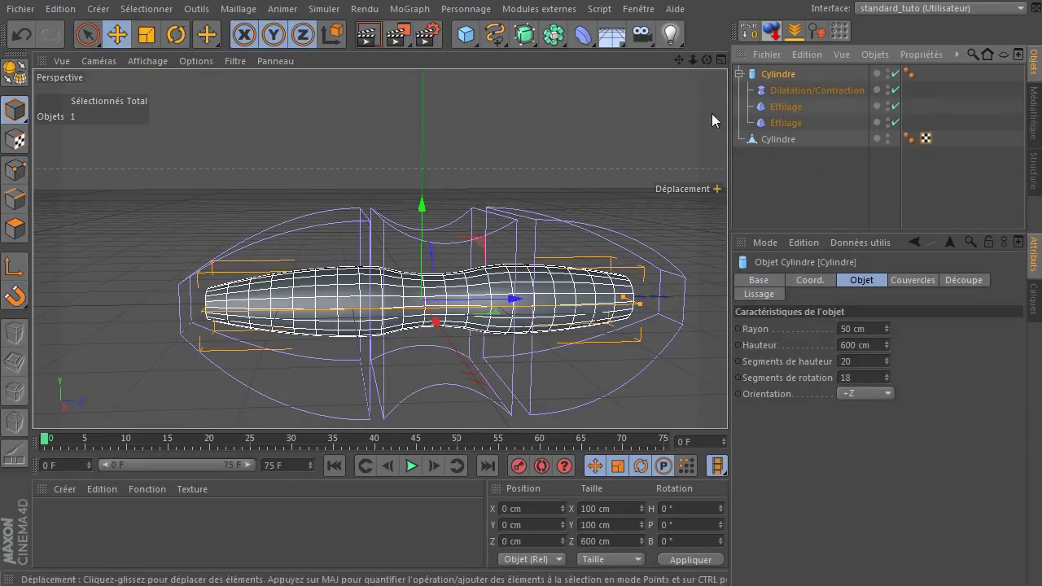
key(Delete)
click(782, 75)
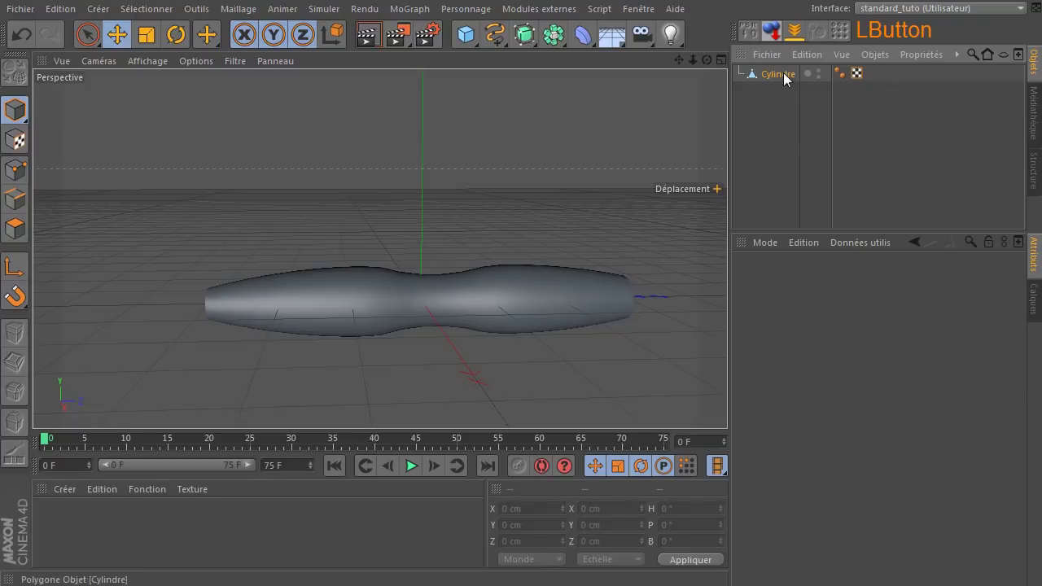
In the Droite view, draw a three-joint chain with Outil Articulations from the cylinder's positive Z end through its middle to the opposite end.
drag(707, 60, 715, 94)
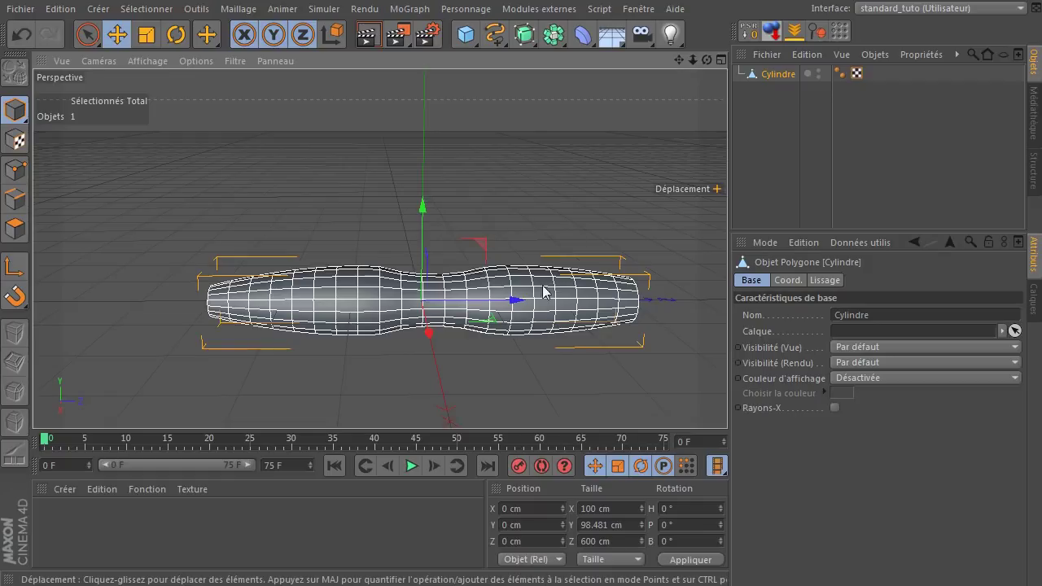
middle_click(685, 275)
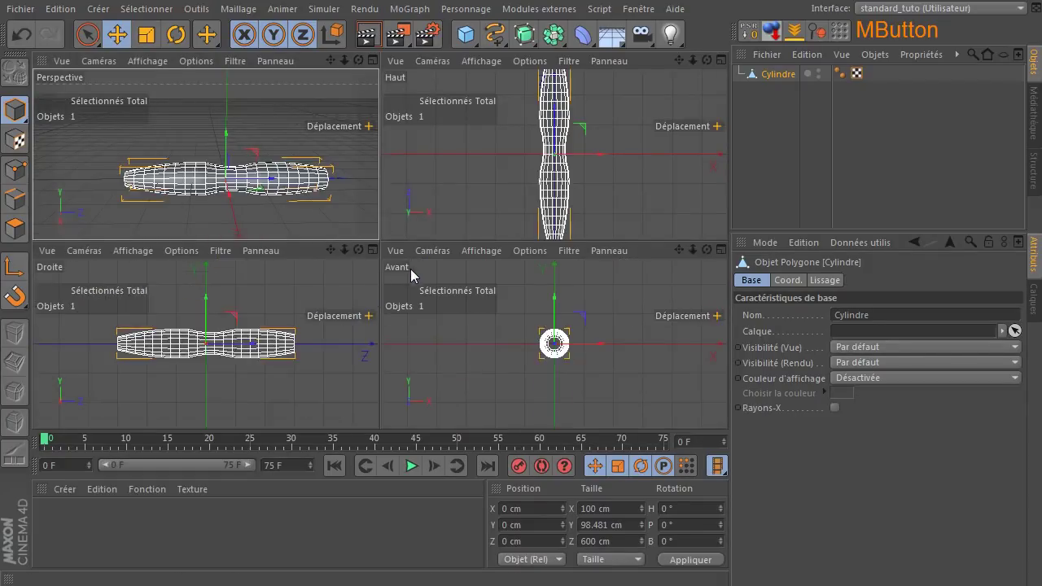
middle_click(181, 307)
middle_click(499, 230)
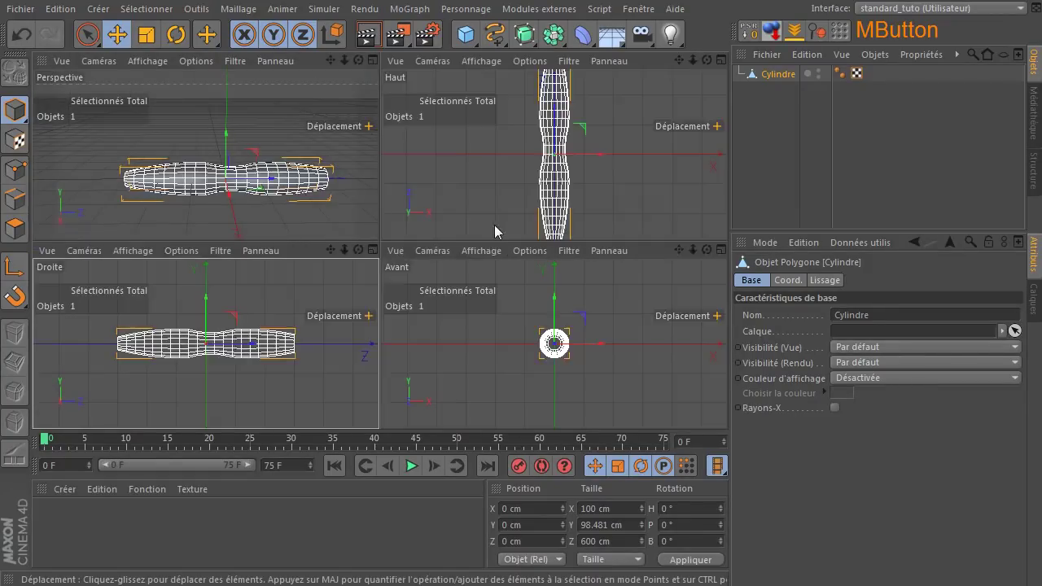
middle_click(228, 330)
scroll(507, 233, up, 2)
scroll(507, 233, down, 2)
drag(678, 60, 683, 112)
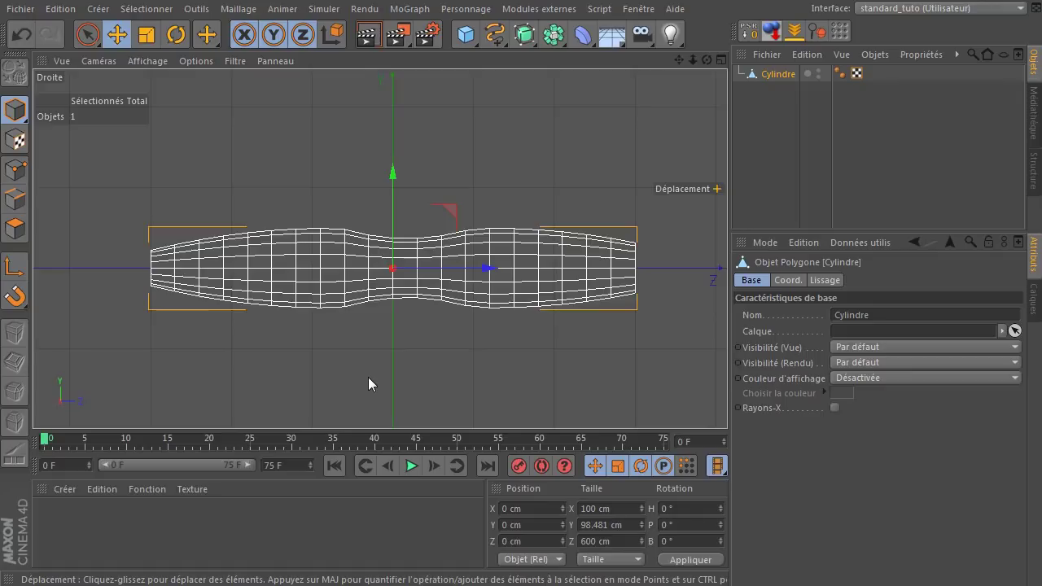
click(477, 9)
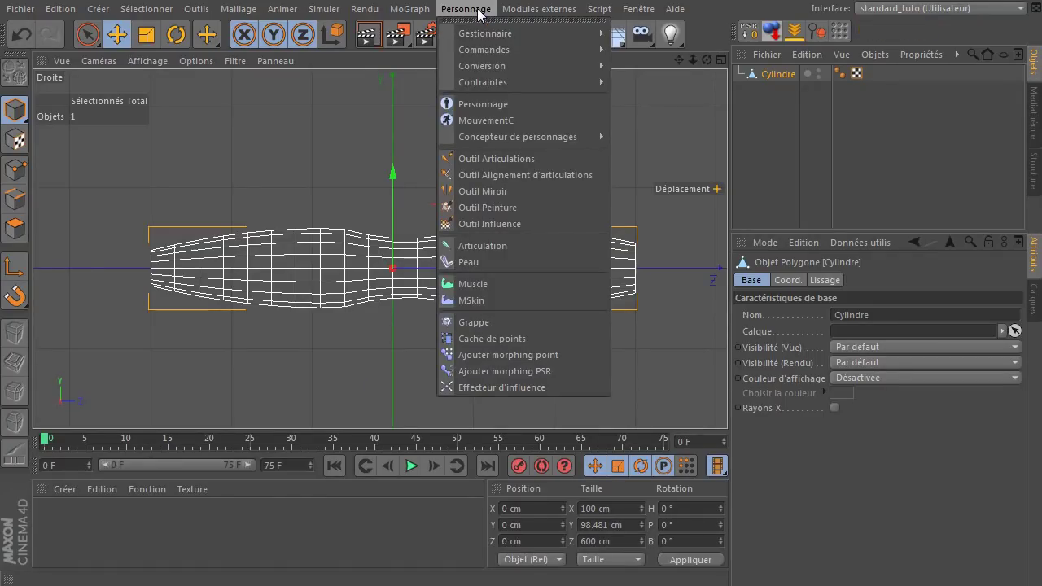
click(495, 159)
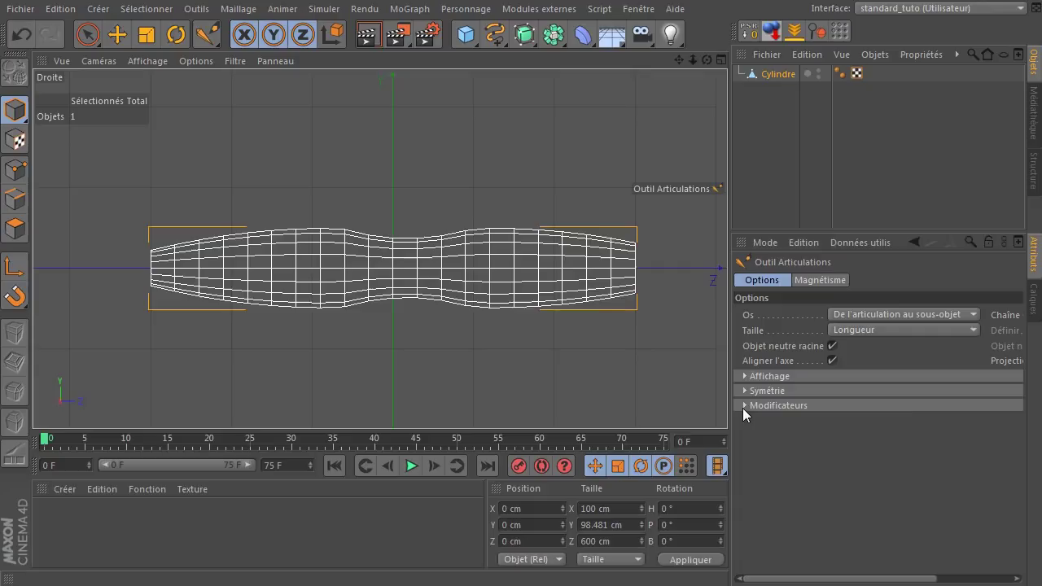
click(743, 405)
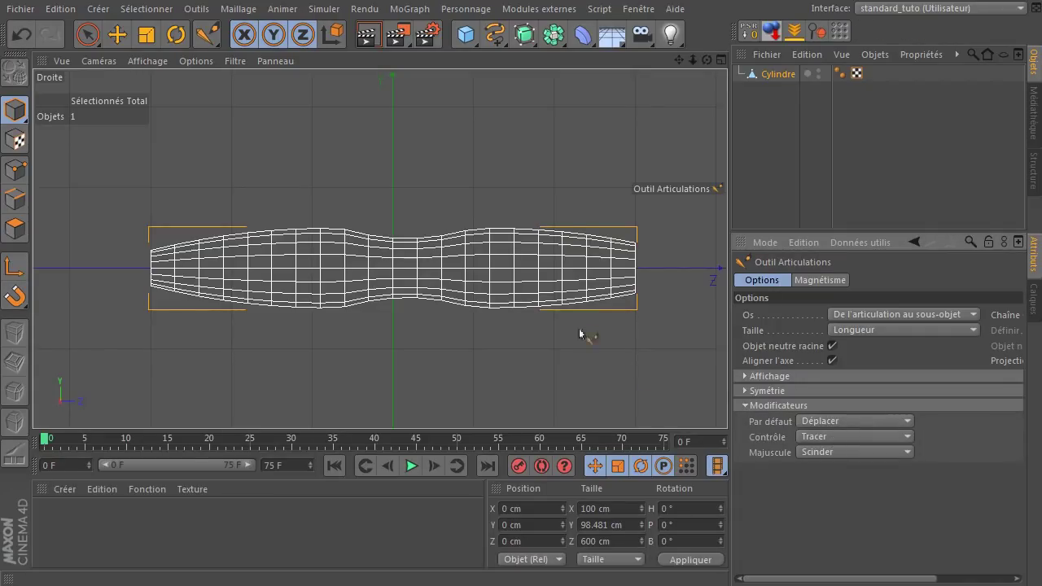
ctrl+click(636, 270)
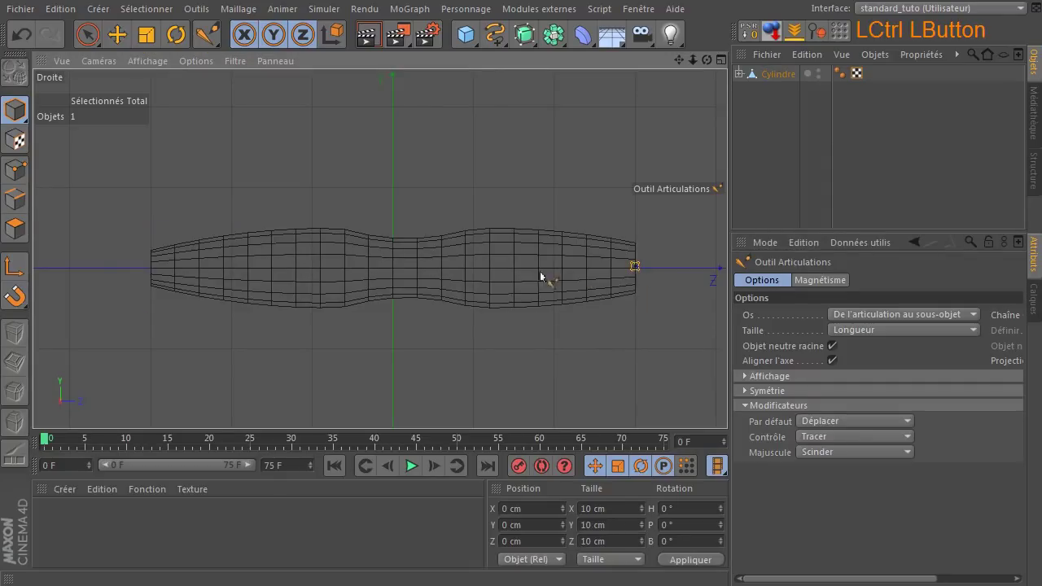
ctrl+click(393, 272)
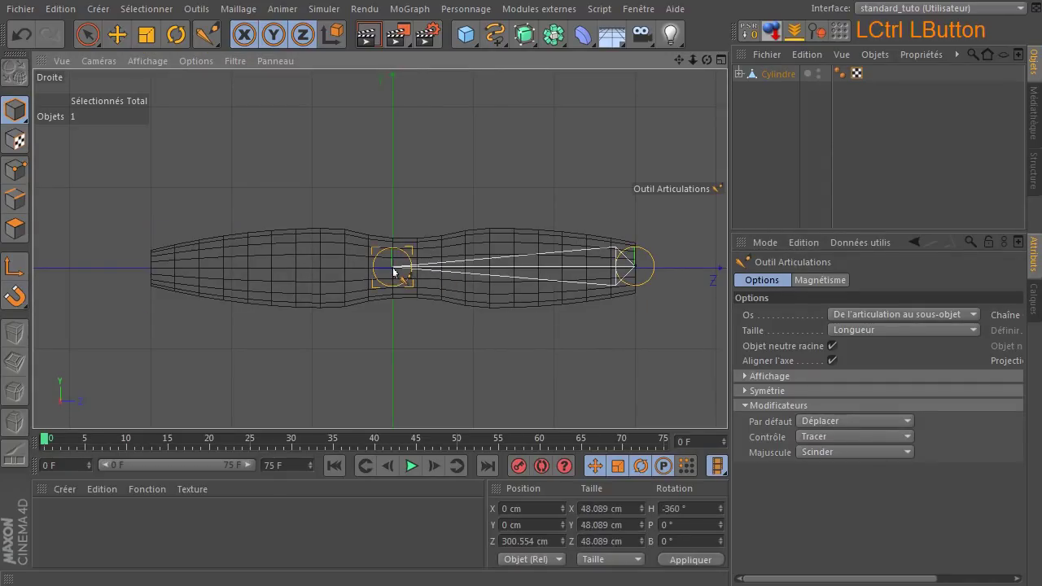
ctrl+click(152, 272)
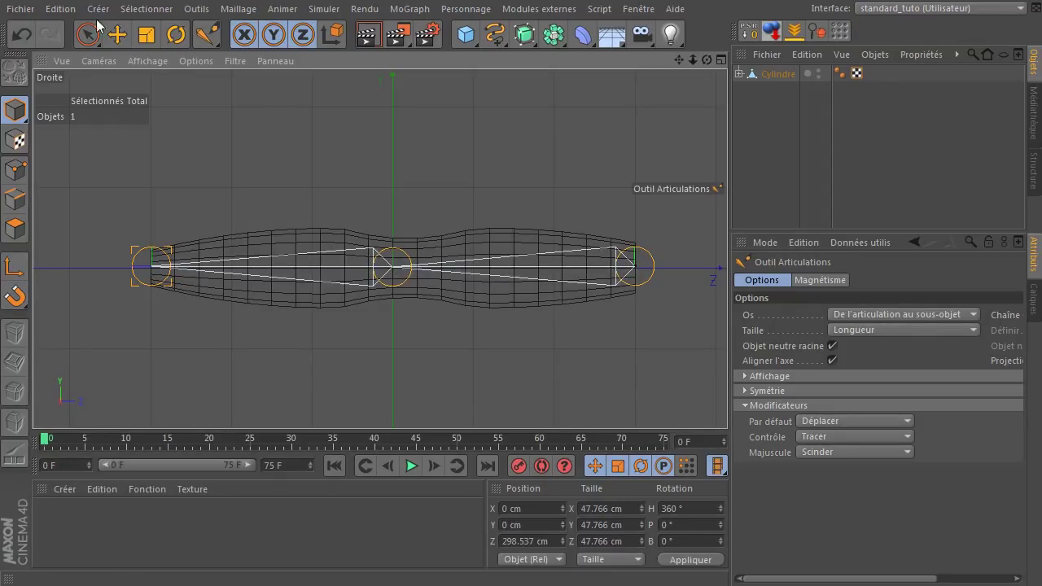
Take the Racine joint hierarchy out of the cylinder and place the cylinder below it in the object list.
click(88, 34)
click(193, 57)
click(151, 266)
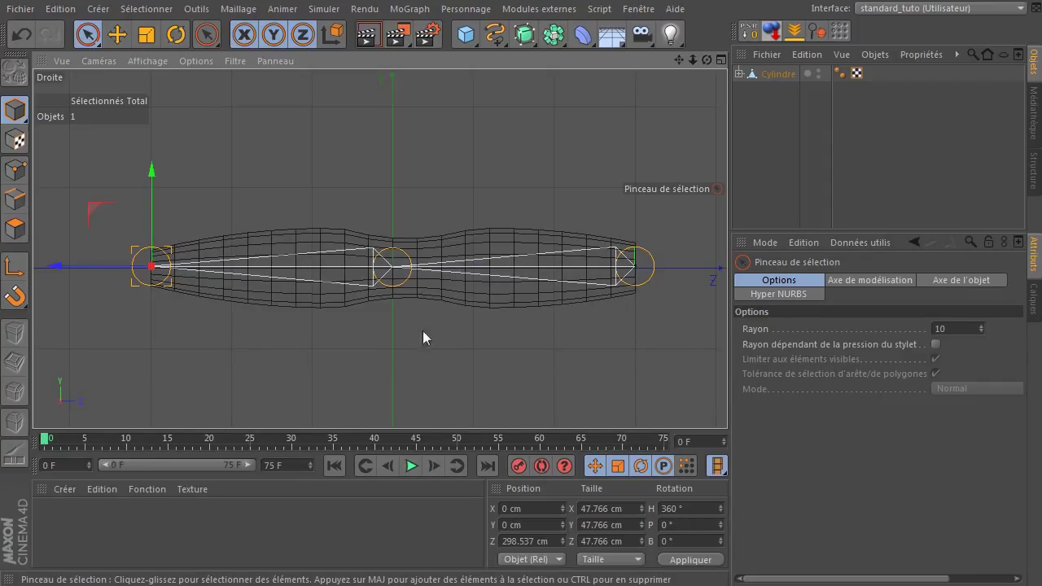
click(739, 74)
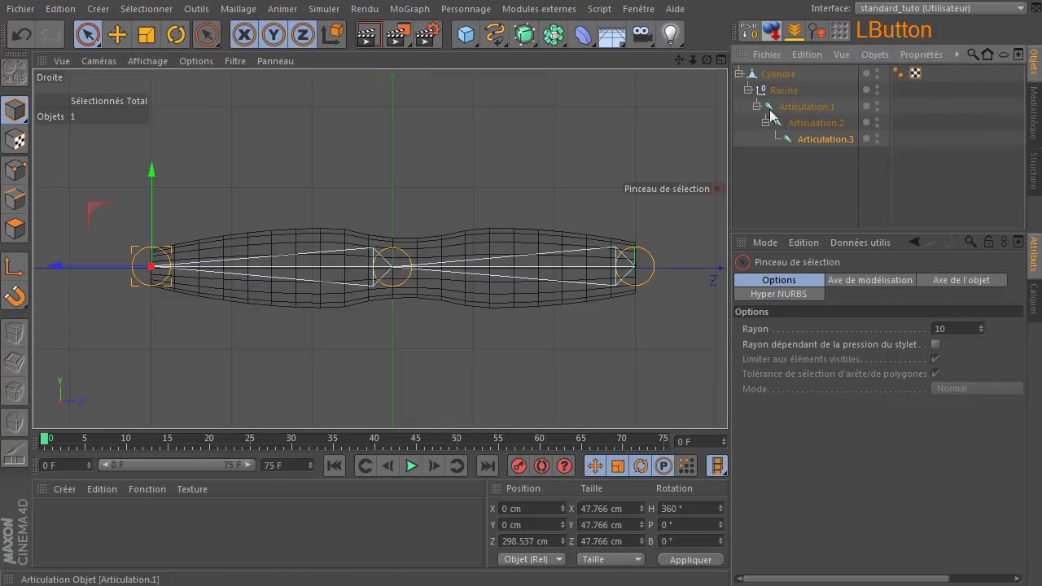
click(778, 92)
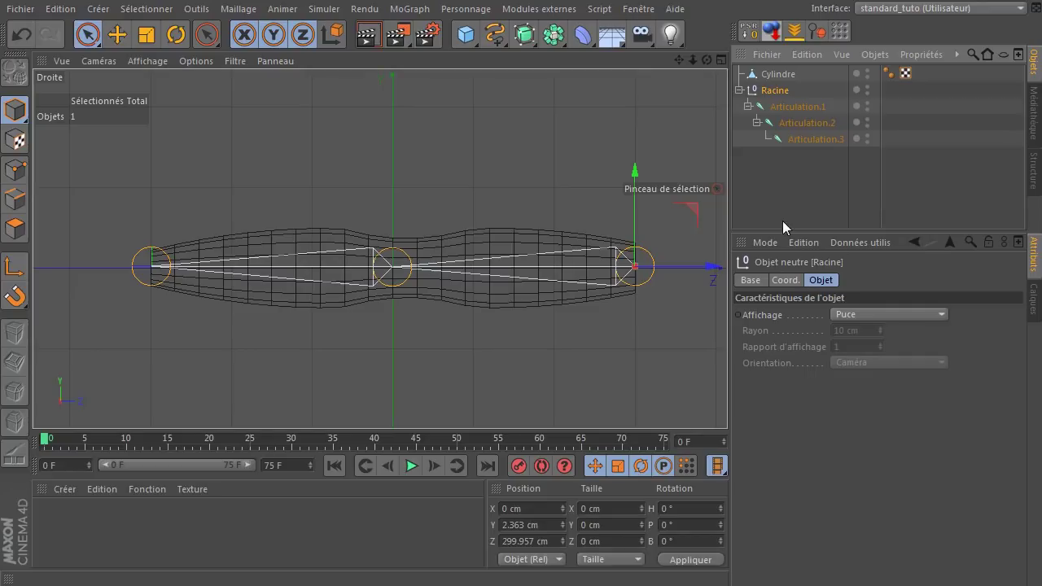
drag(793, 74, 779, 203)
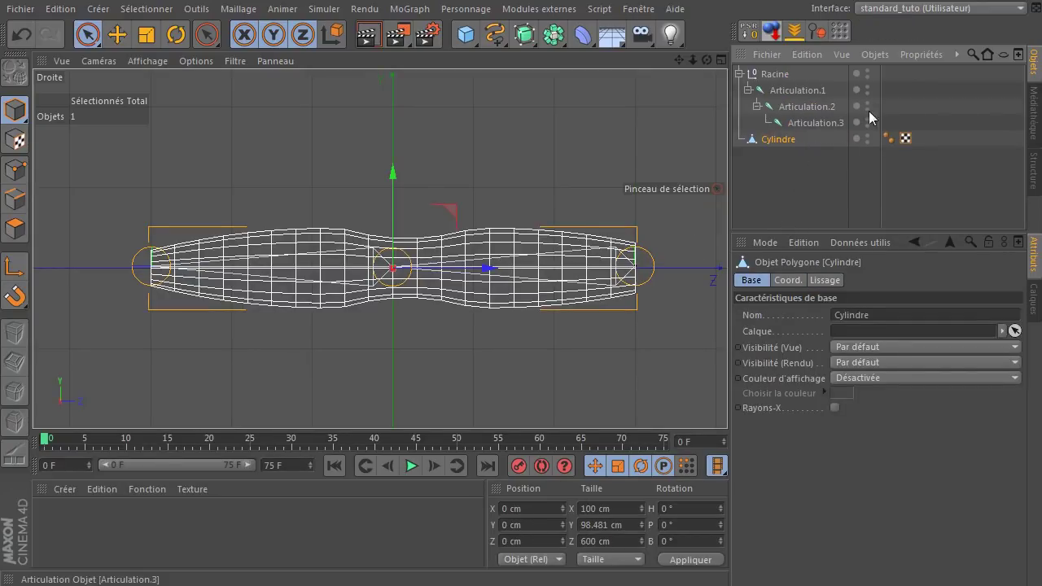
click(810, 176)
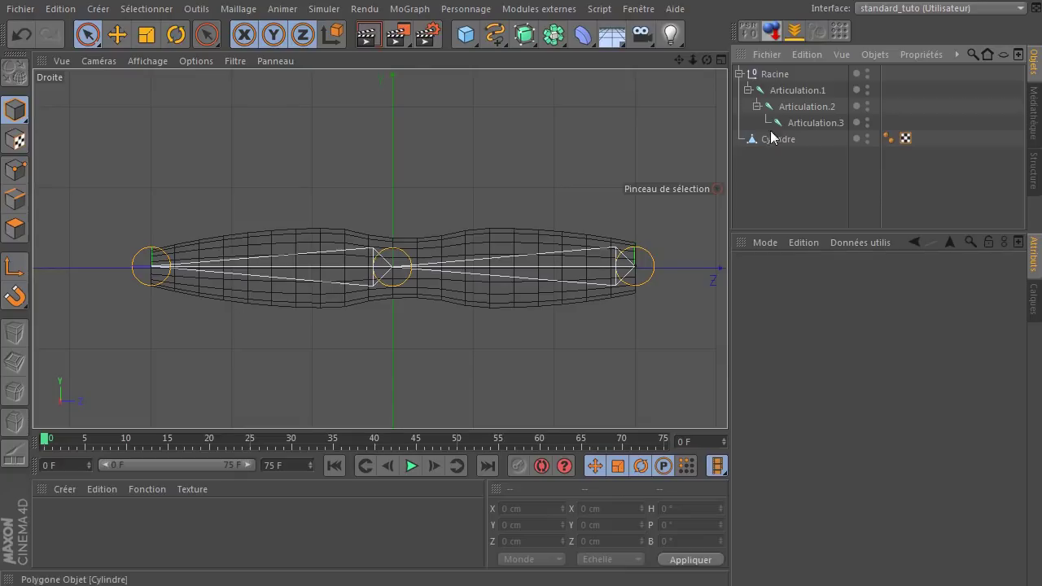
Bind the polygon cylinder to Articulation.1, Articulation.2 and Articulation.3 with the Lier command.
click(788, 92)
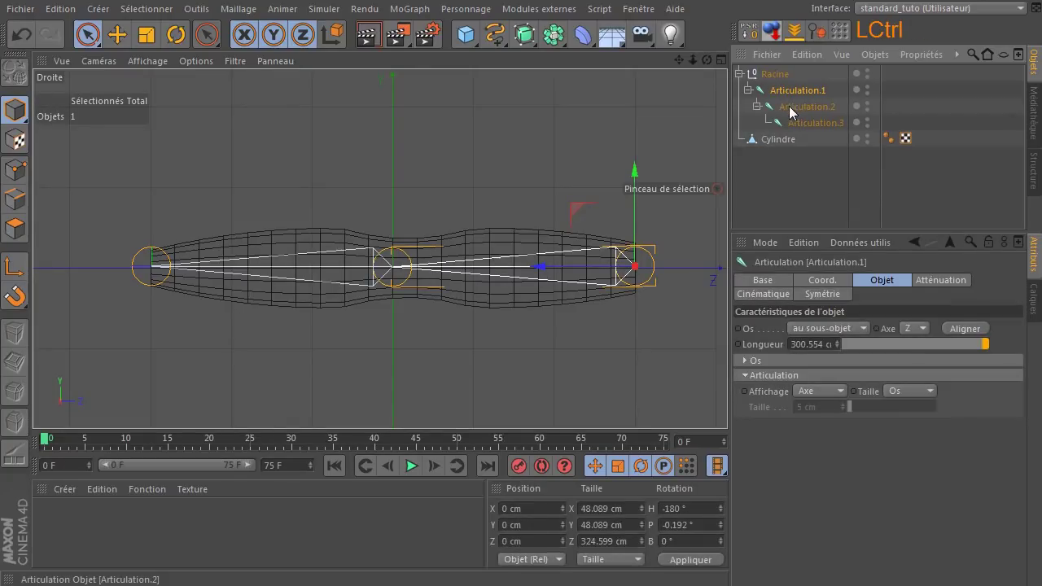
ctrl+click(789, 105)
ctrl+click(794, 123)
ctrl+click(778, 140)
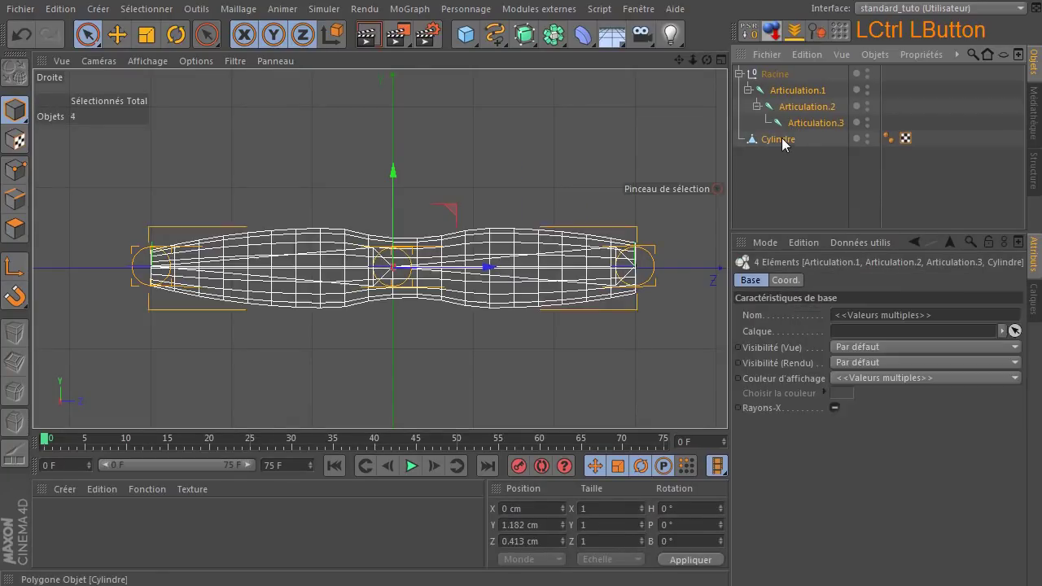
click(475, 10)
mouse_move(472, 50)
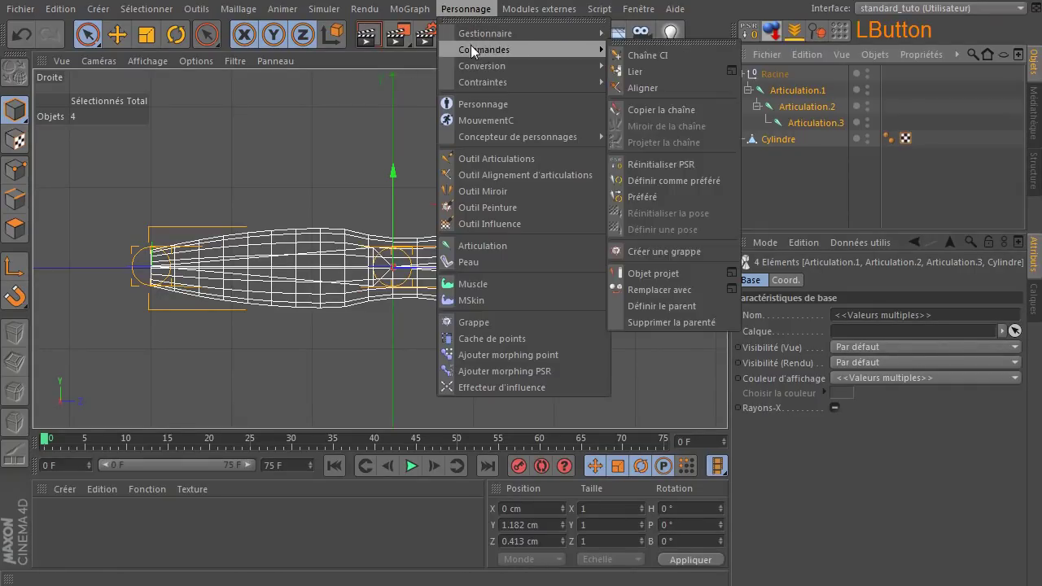
click(651, 74)
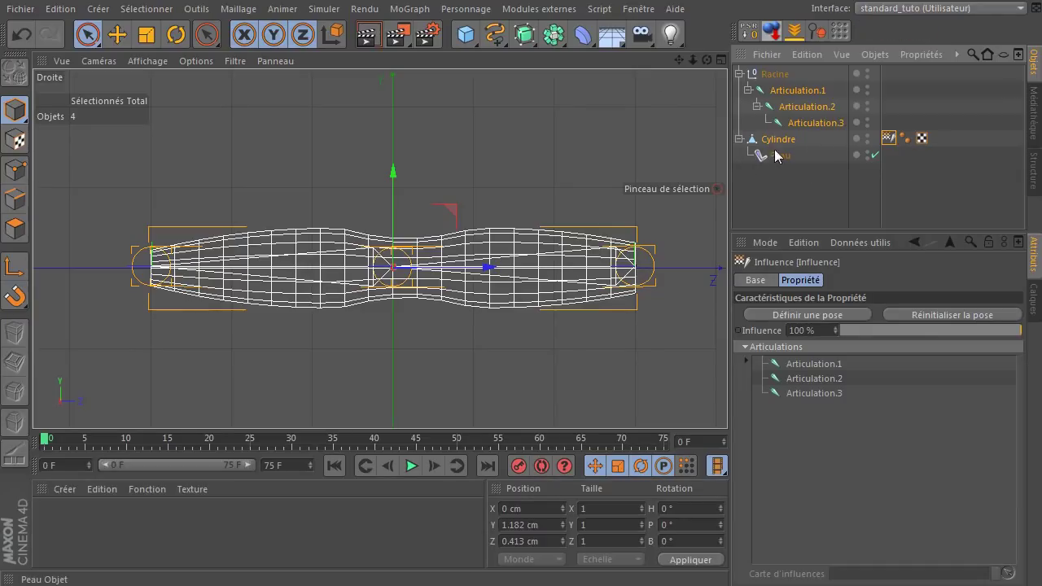
Examine how the cylinder's points are weighted to each joint, using Outil Influence and its list of joints.
click(890, 138)
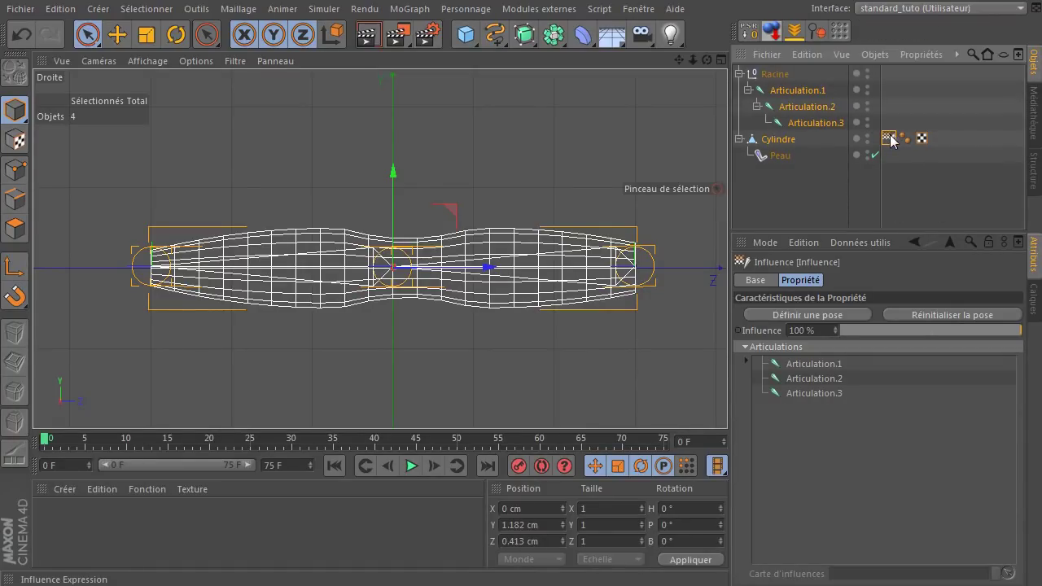
click(452, 10)
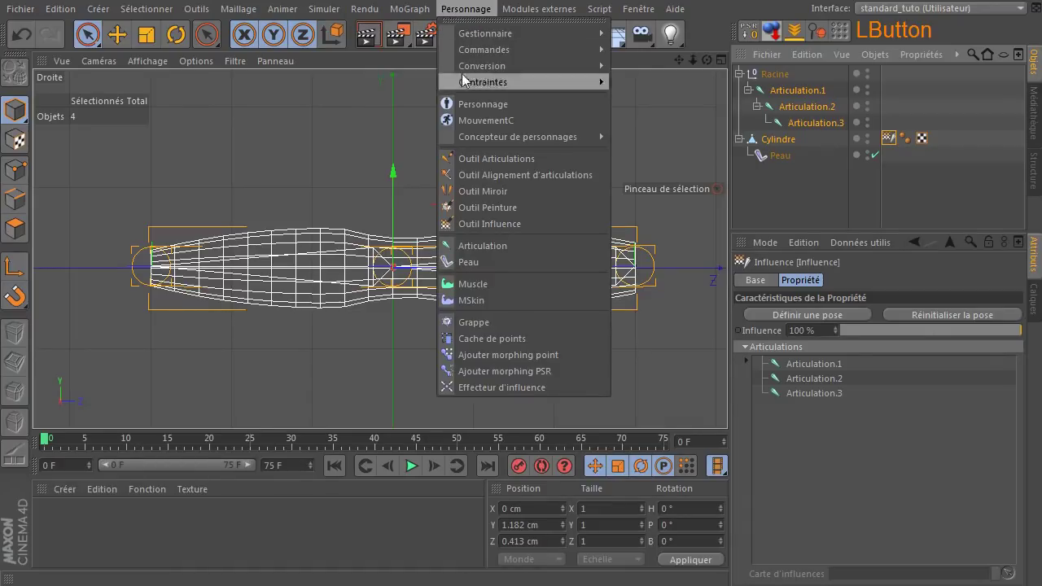
click(477, 223)
click(876, 280)
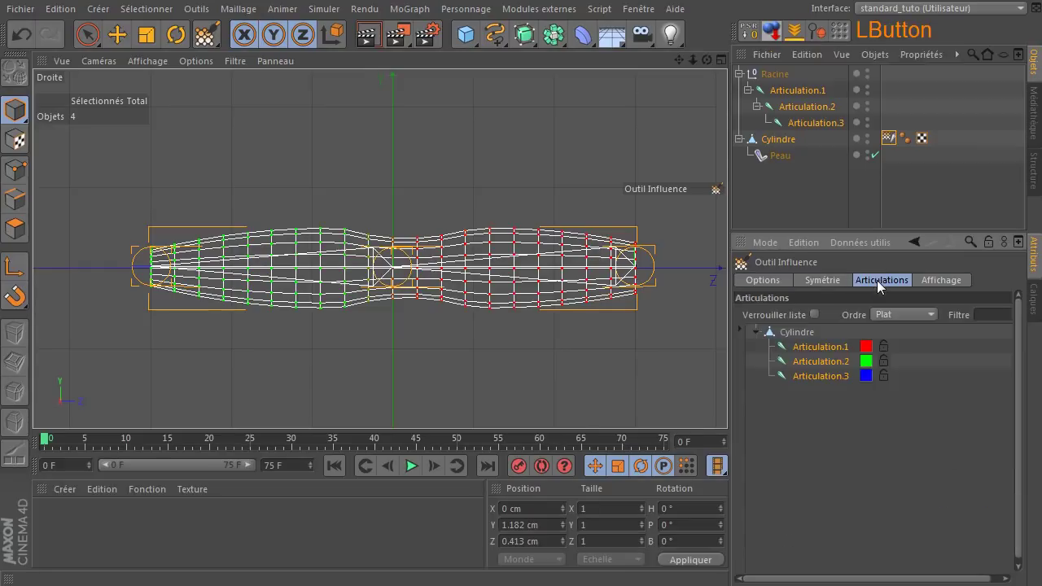
In the Perspective view, examine the influence colours on the cylinder for all joints together, then for Articulation.1, Articulation.2 and Articulation.3 individually.
click(796, 332)
middle_click(418, 210)
middle_click(244, 155)
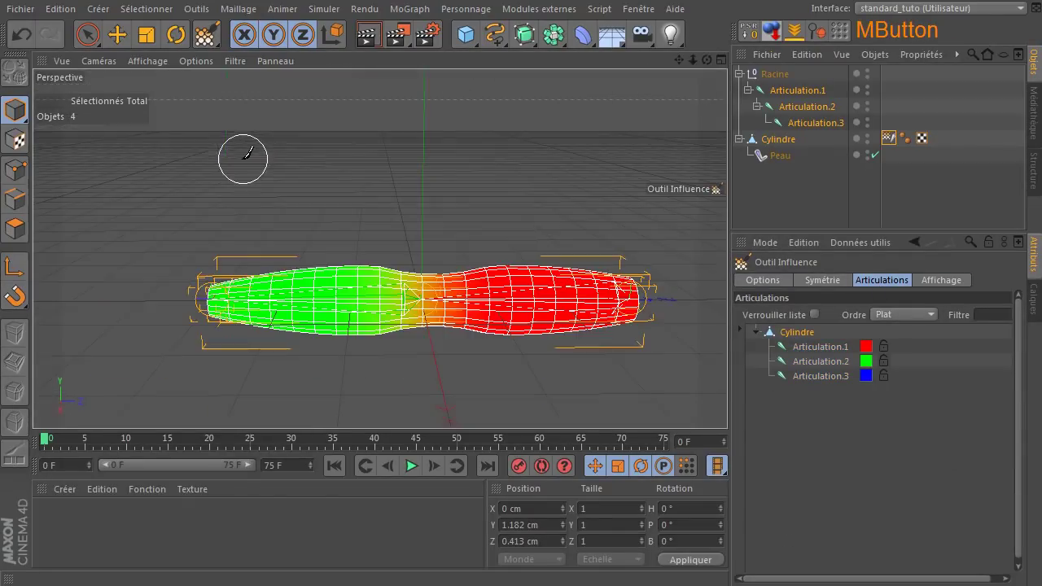
click(787, 335)
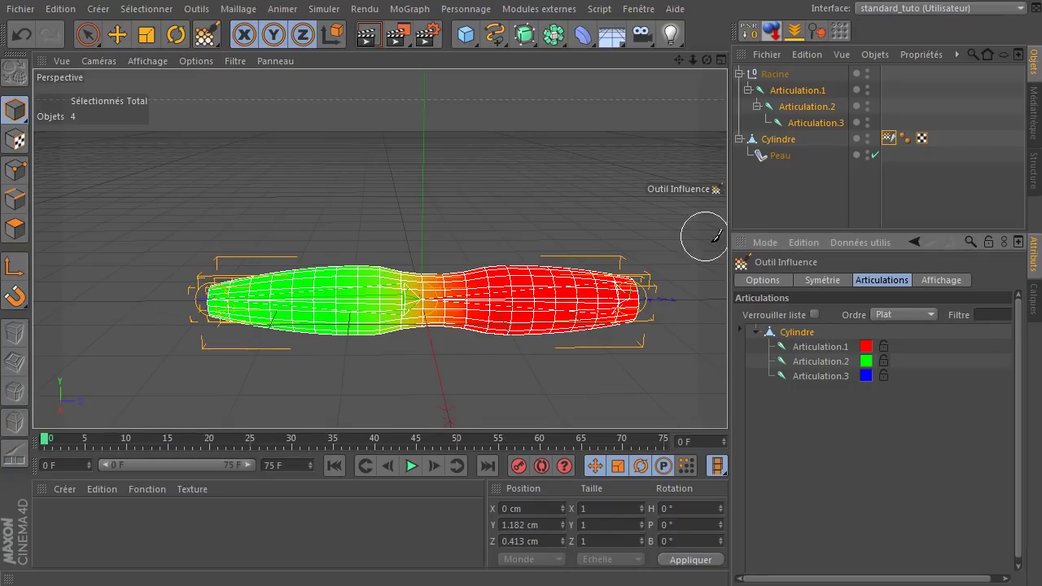
click(823, 344)
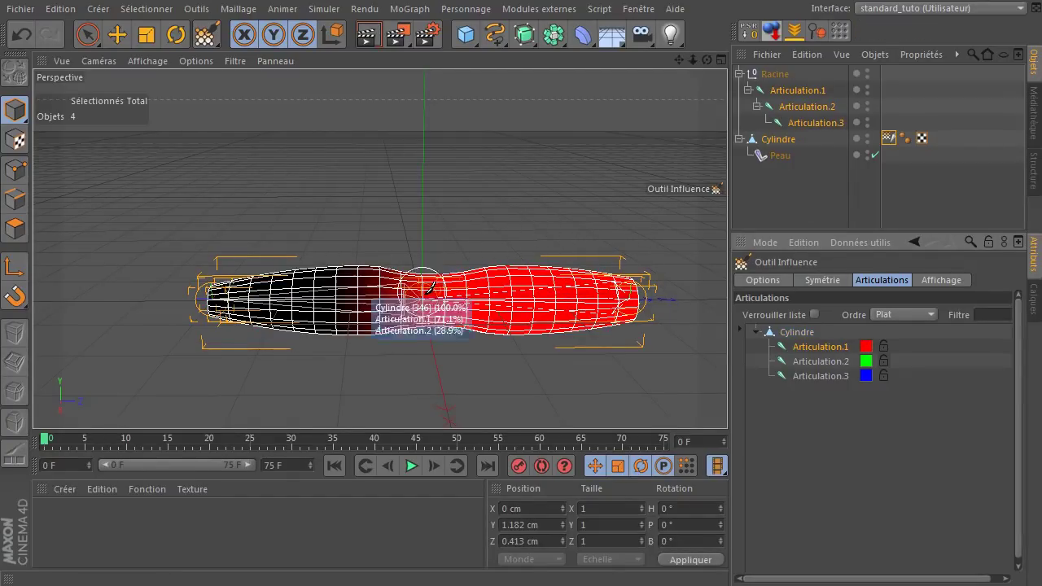
click(825, 360)
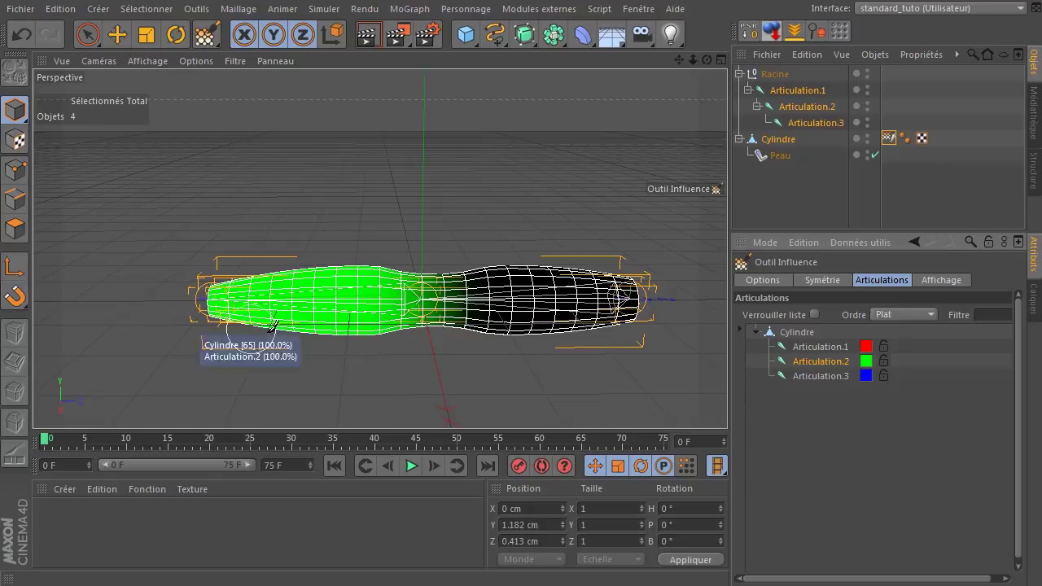
click(825, 378)
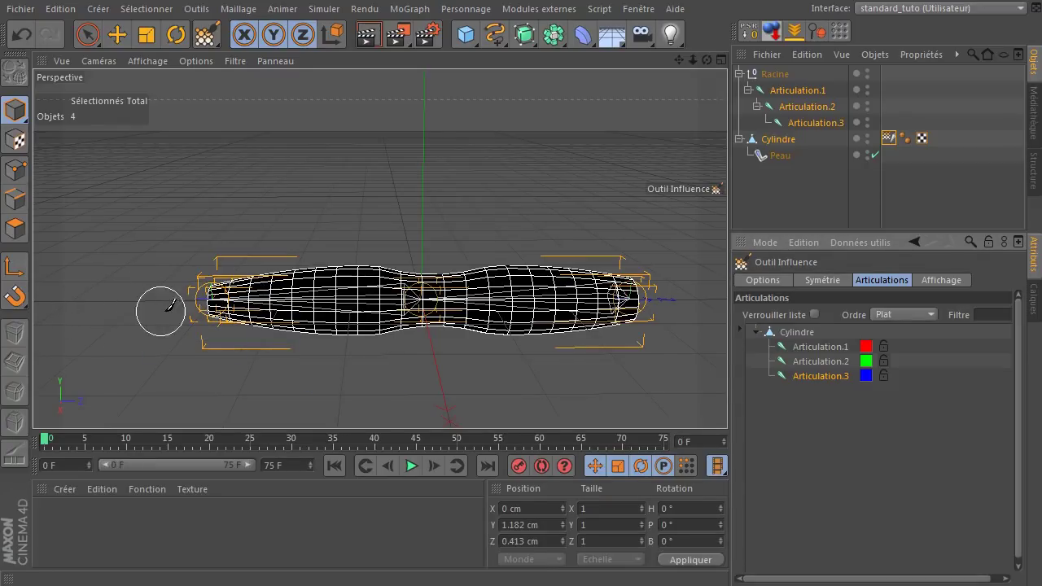
Leave Outil Influence, deselect everything and display the Perspective view in Ombrage de Gouraud (lignes).
click(88, 34)
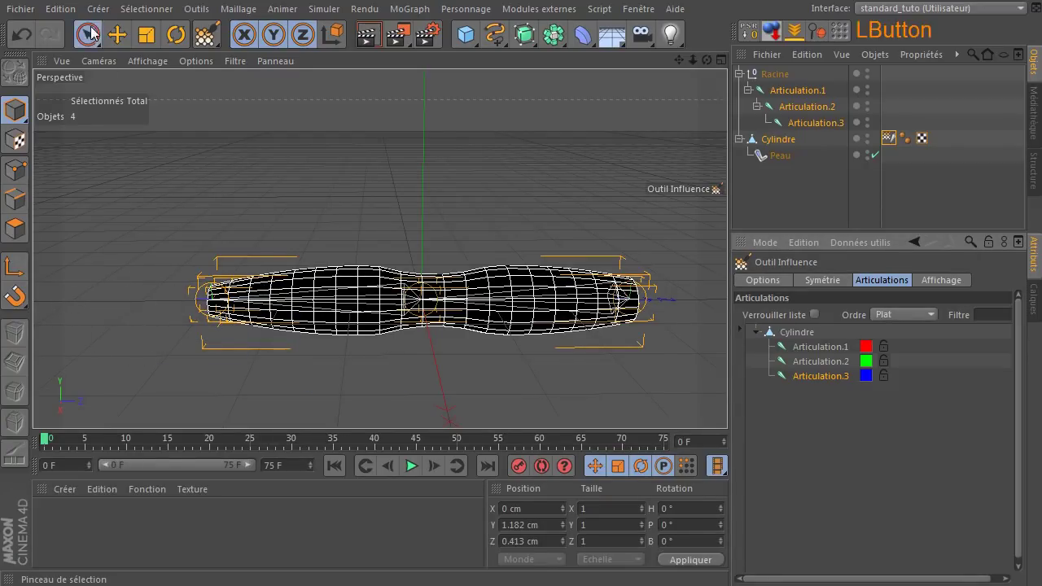
click(799, 193)
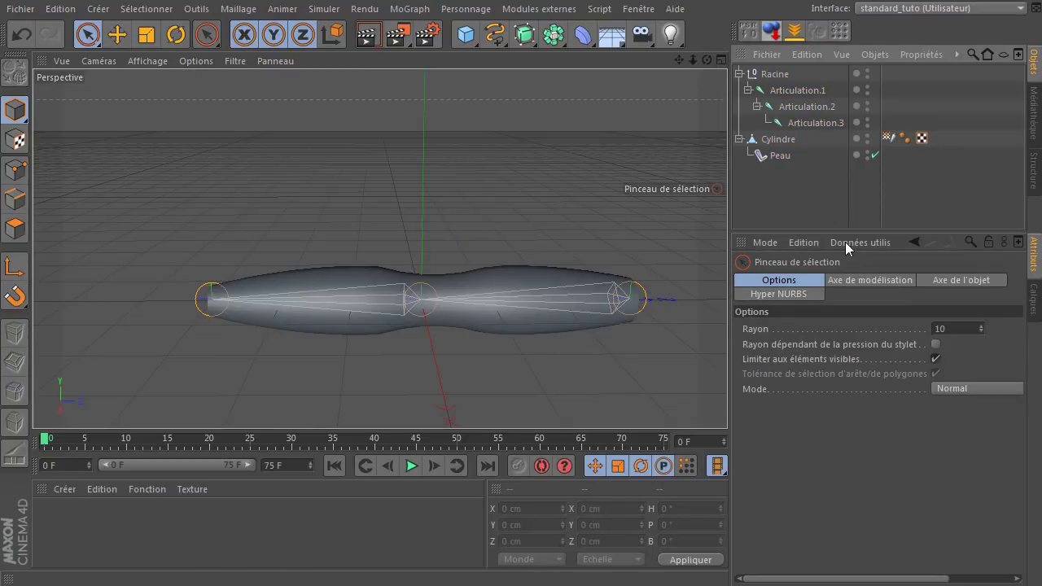
click(150, 60)
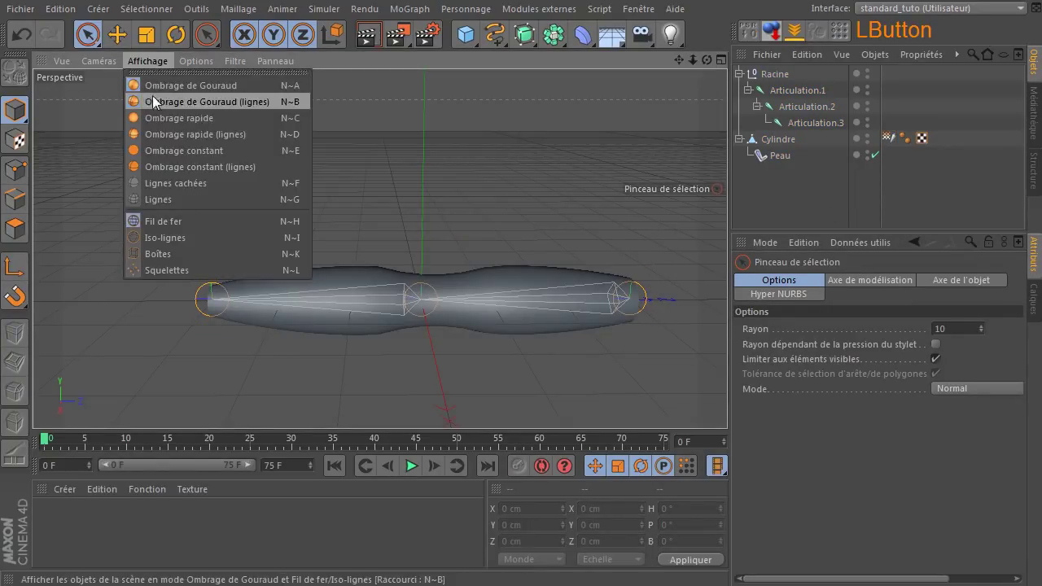
click(186, 101)
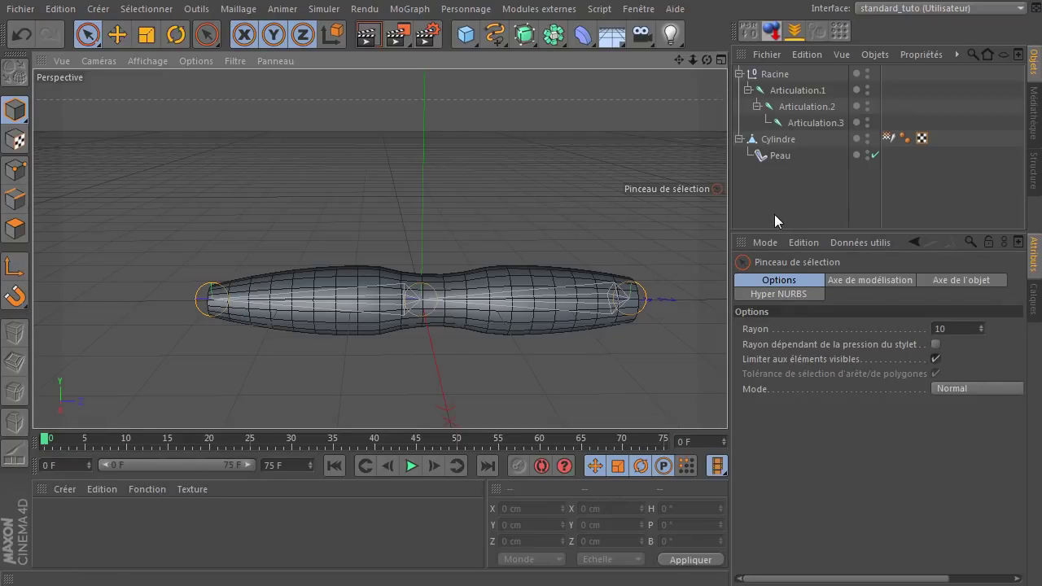
click(802, 91)
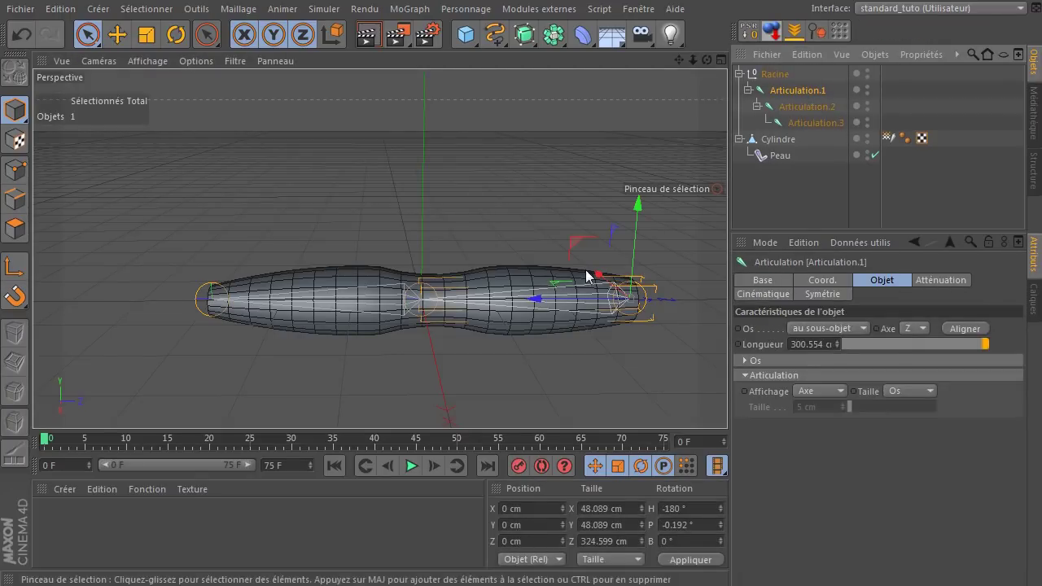
right_click(779, 97)
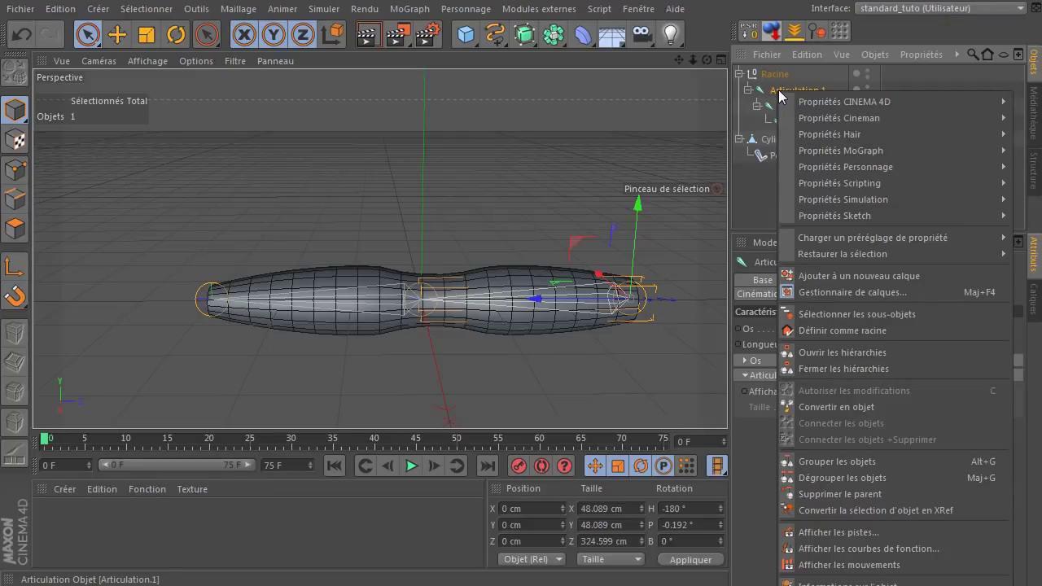
mouse_move(798, 171)
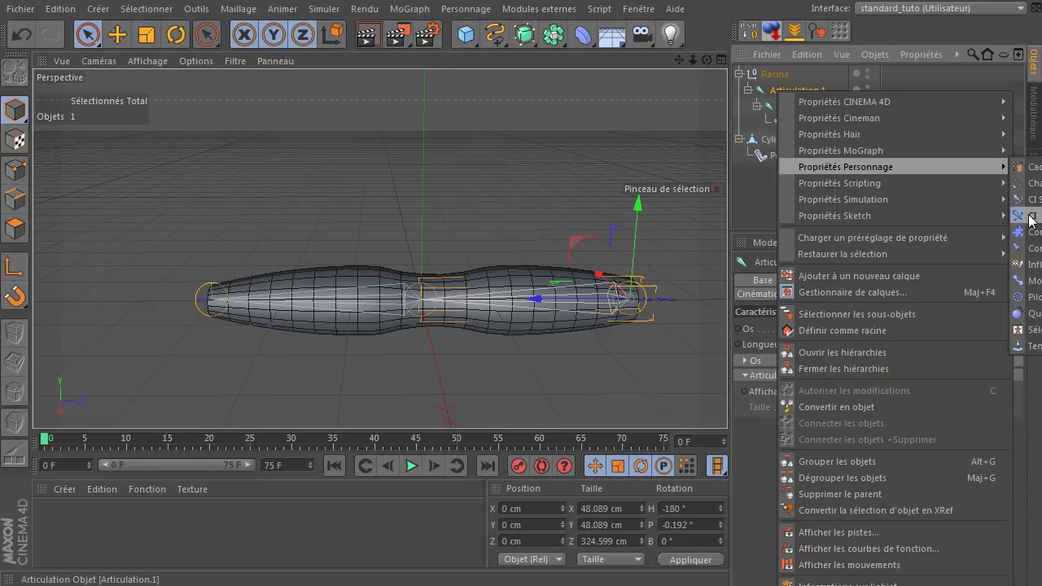
click(727, 203)
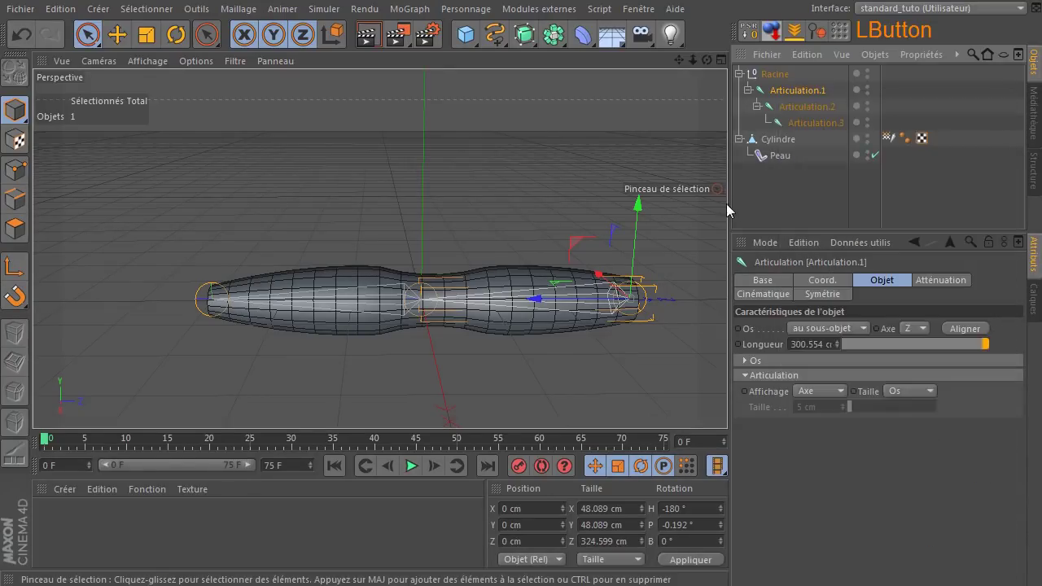
Add a CI tag from the Personnage properties to Articulation.1.
drag(728, 203, 553, 210)
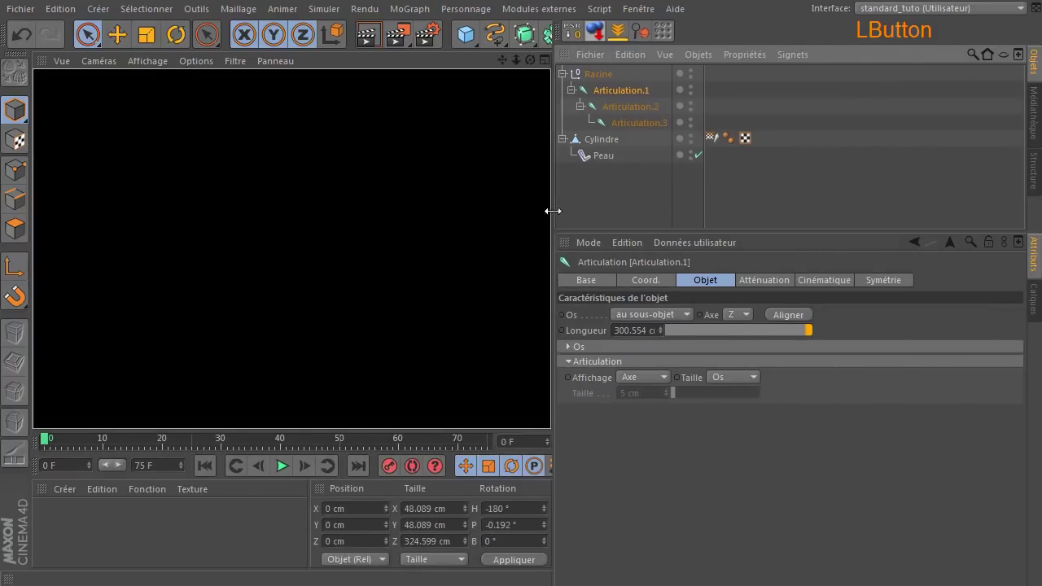
right_click(604, 92)
mouse_move(631, 163)
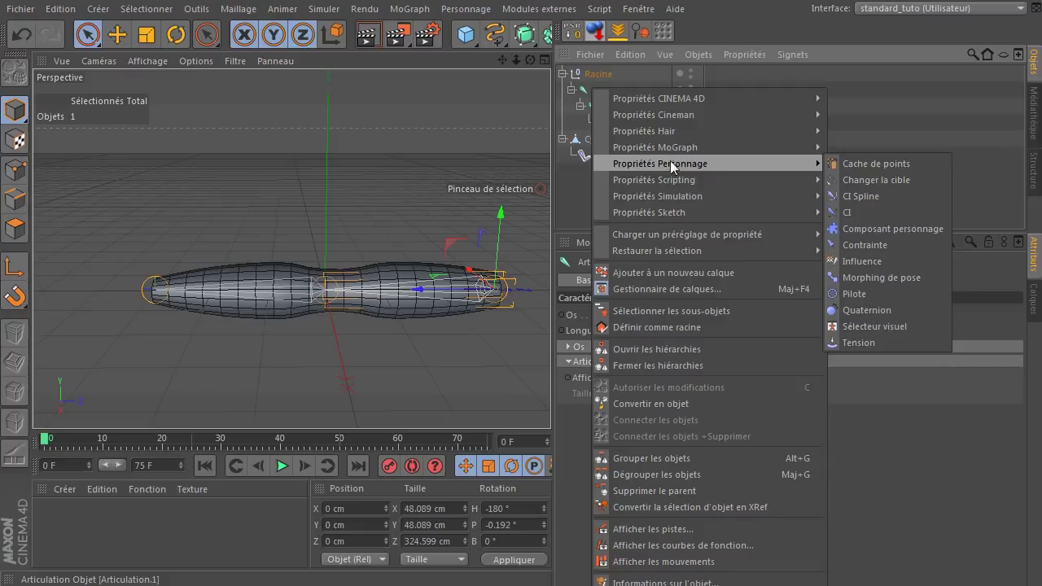
click(868, 213)
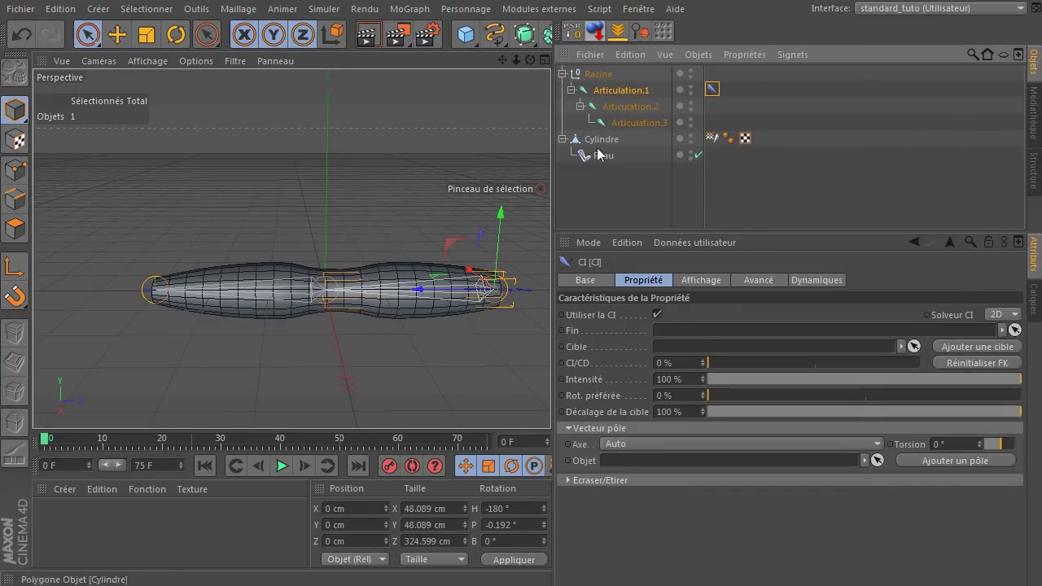
drag(554, 174, 711, 174)
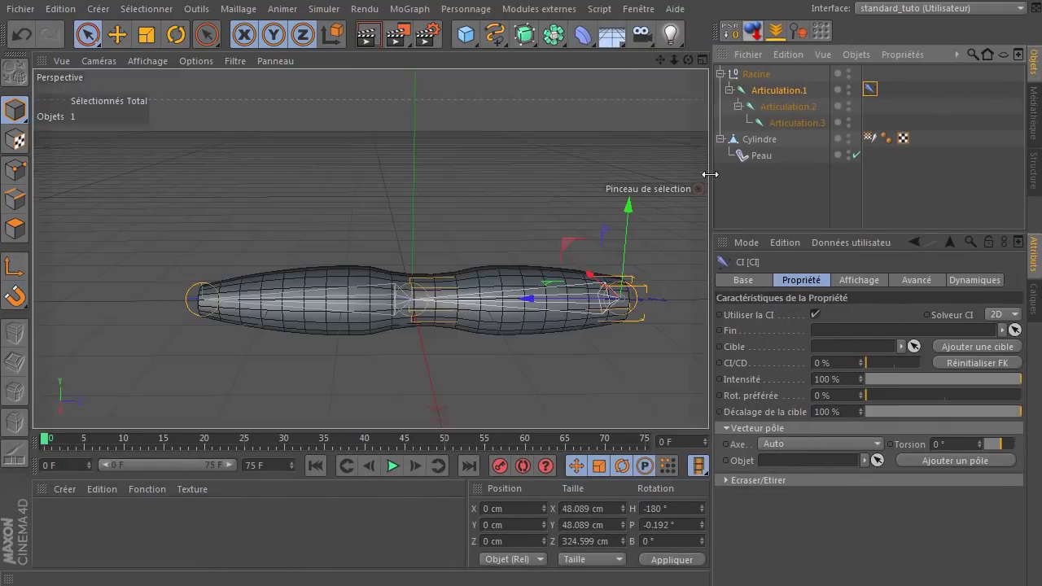
Assign Articulation.3 as the CI tag's Fin and add a target (Cible) for it.
click(870, 91)
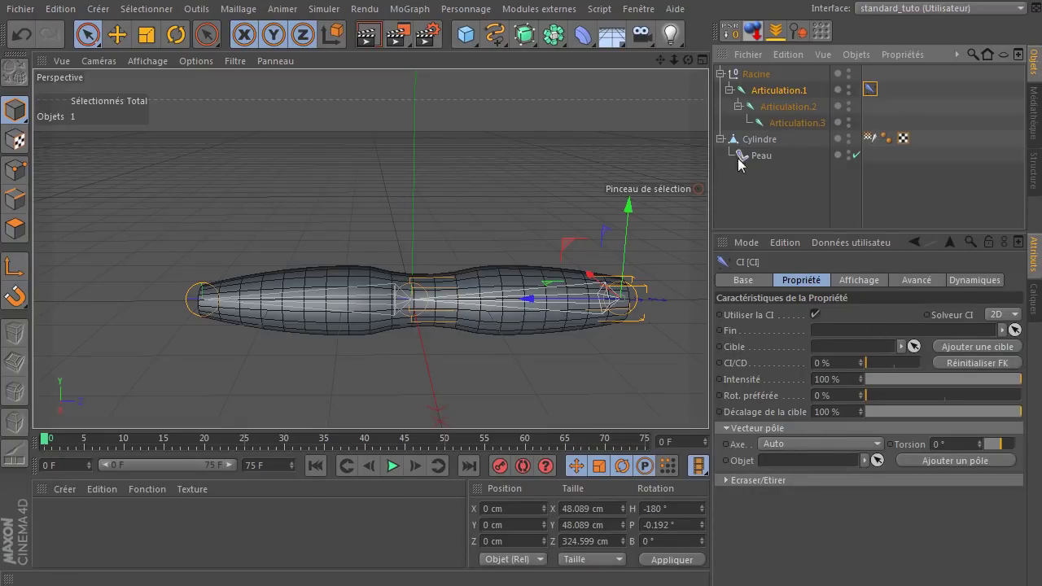
drag(788, 128, 847, 334)
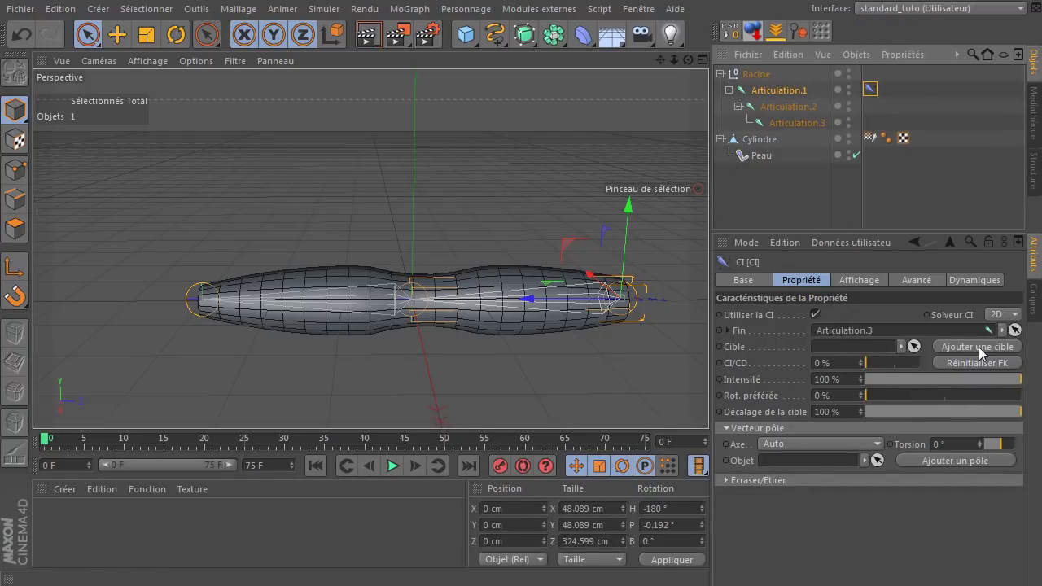
click(979, 348)
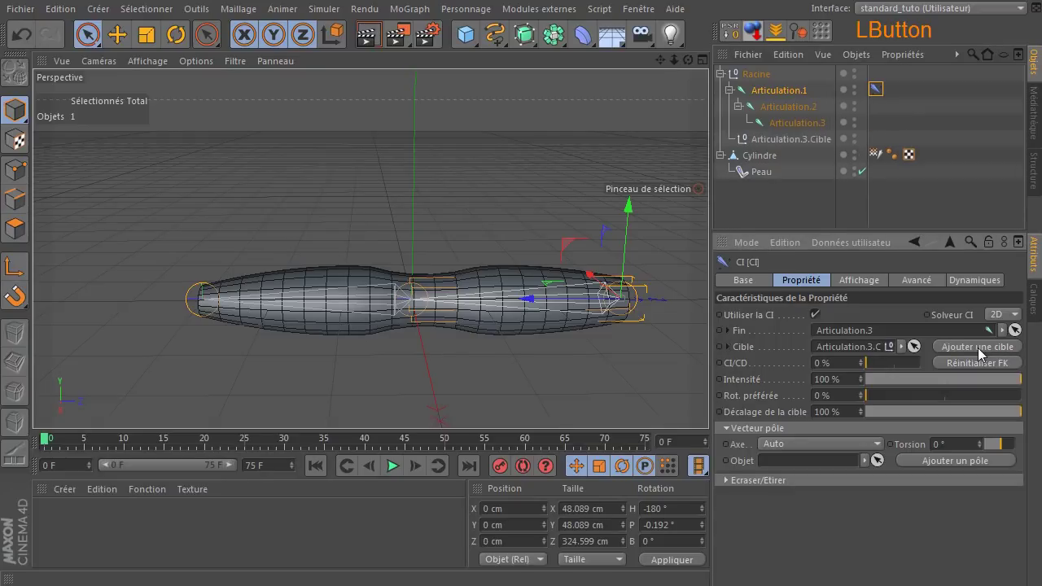
Display the Articulation.3.Cible null as a Sphère with its orientation set to XY.
click(811, 139)
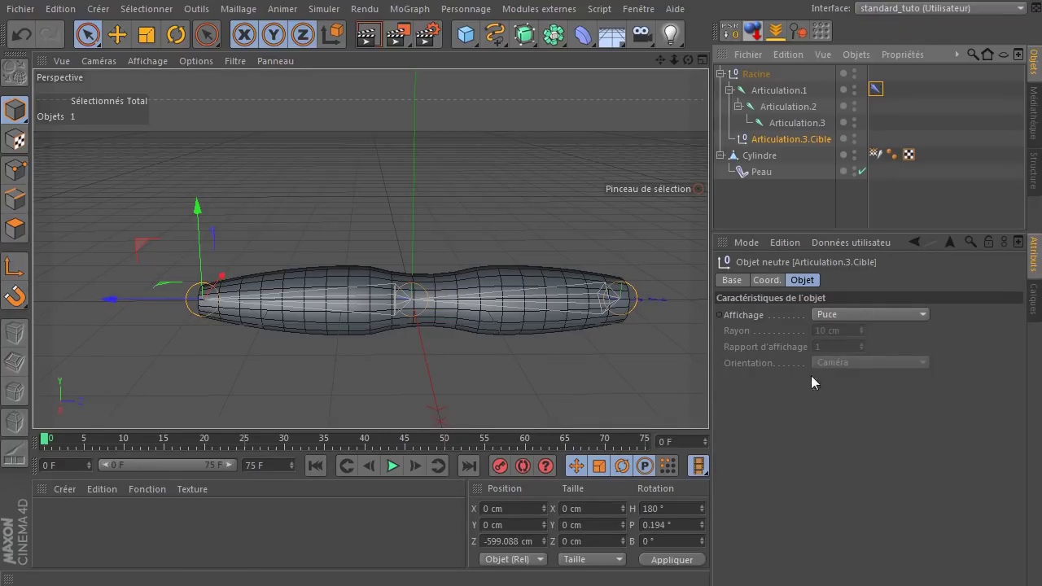
click(869, 318)
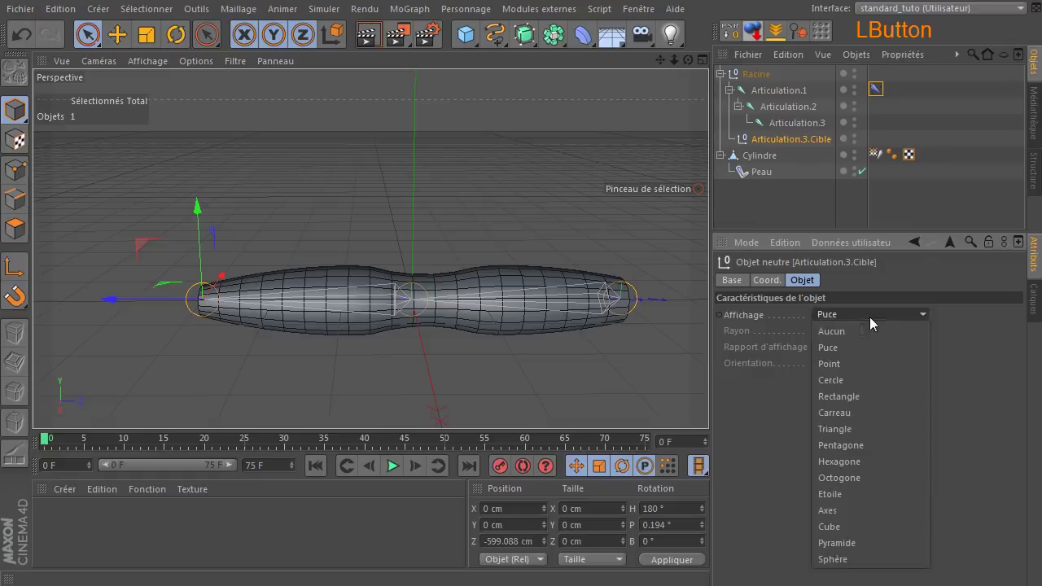
click(859, 558)
click(835, 369)
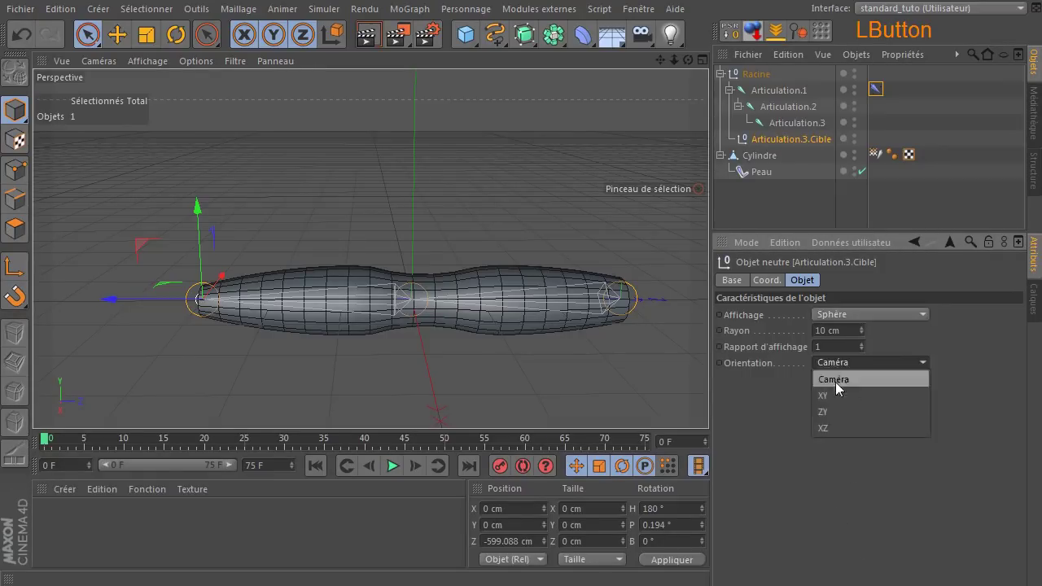
click(836, 397)
Enlarge the Articulation.3.Cible sphere, trying radii of 20 cm and 30 cm before settling on 40 cm.
click(843, 330)
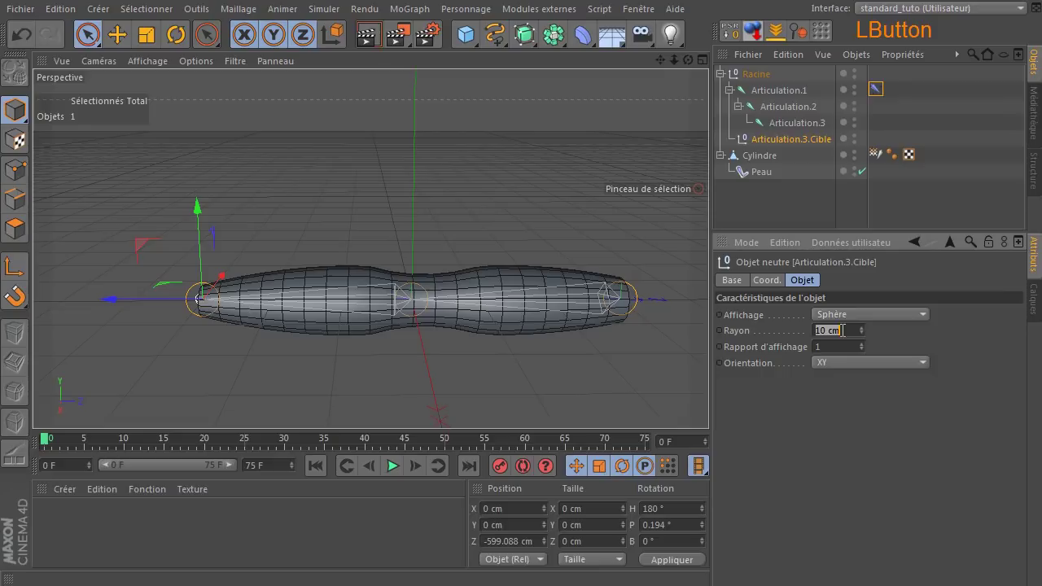
text(20)
key(Return)
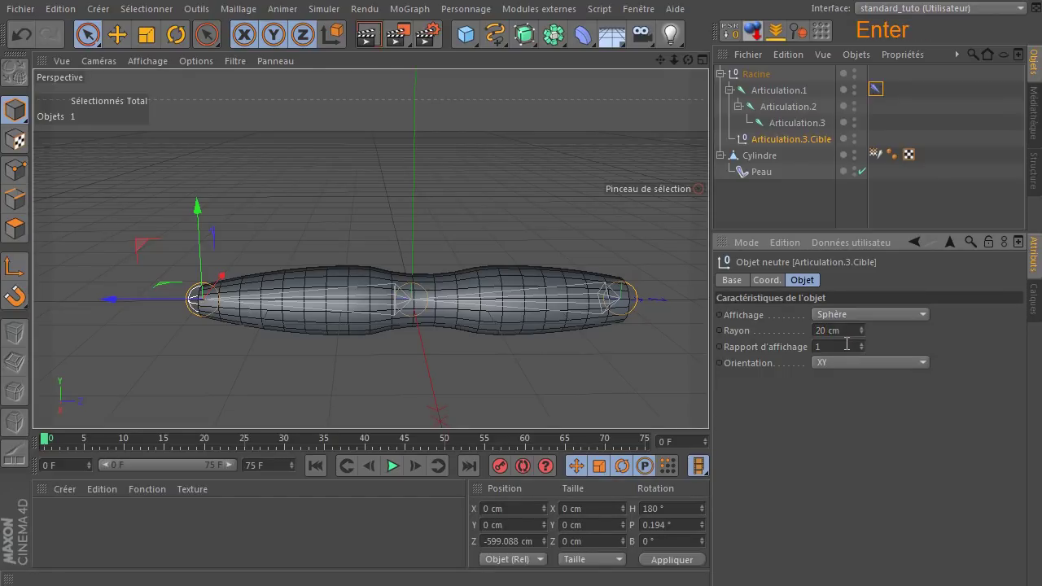
click(838, 330)
text(30)
key(Return)
click(851, 331)
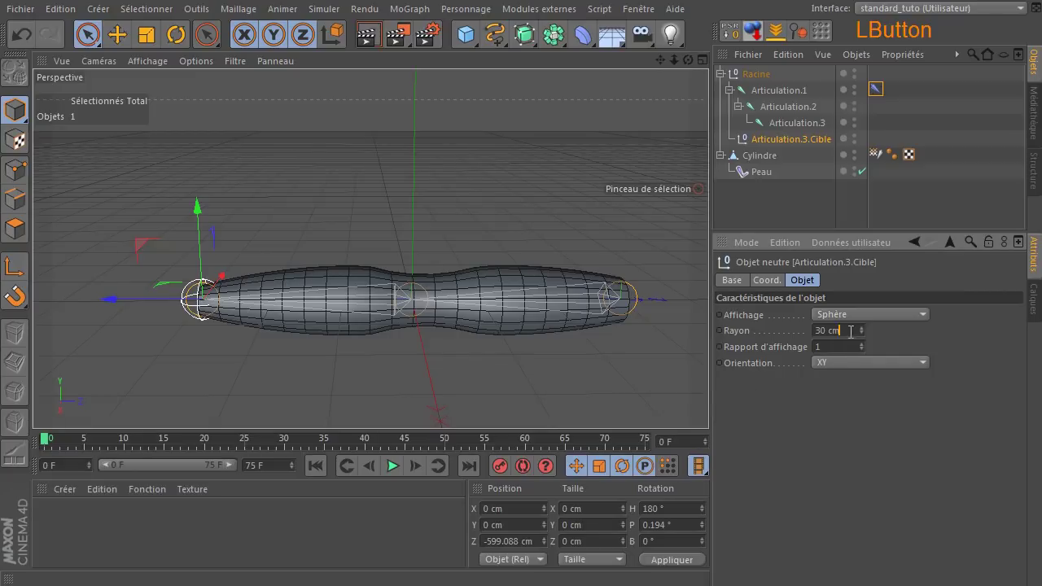
text(40)
key(Return)
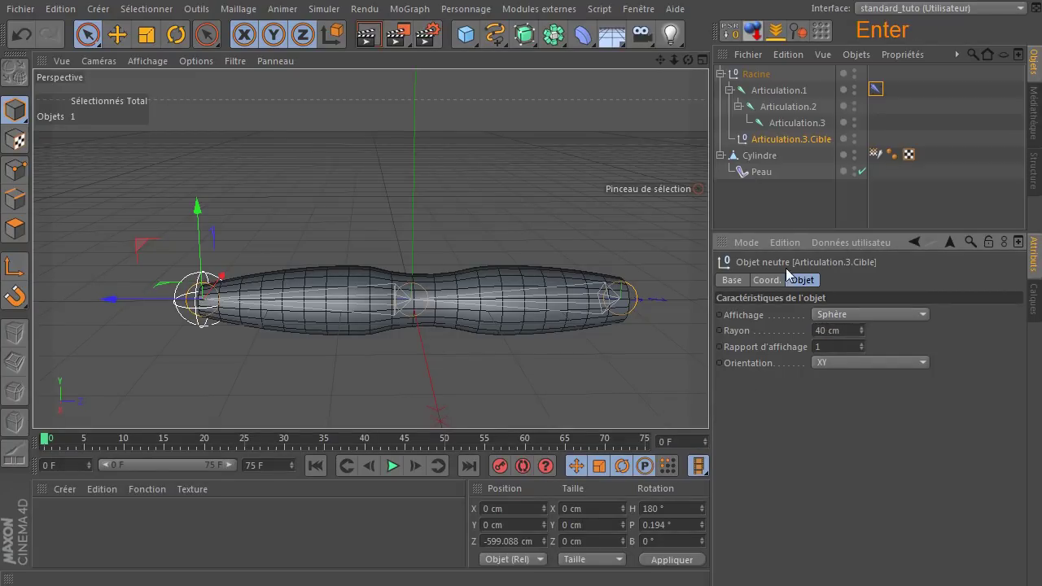
Set the display colour of Articulation.3.Cible to Activée and choose orange for it.
click(741, 280)
click(839, 379)
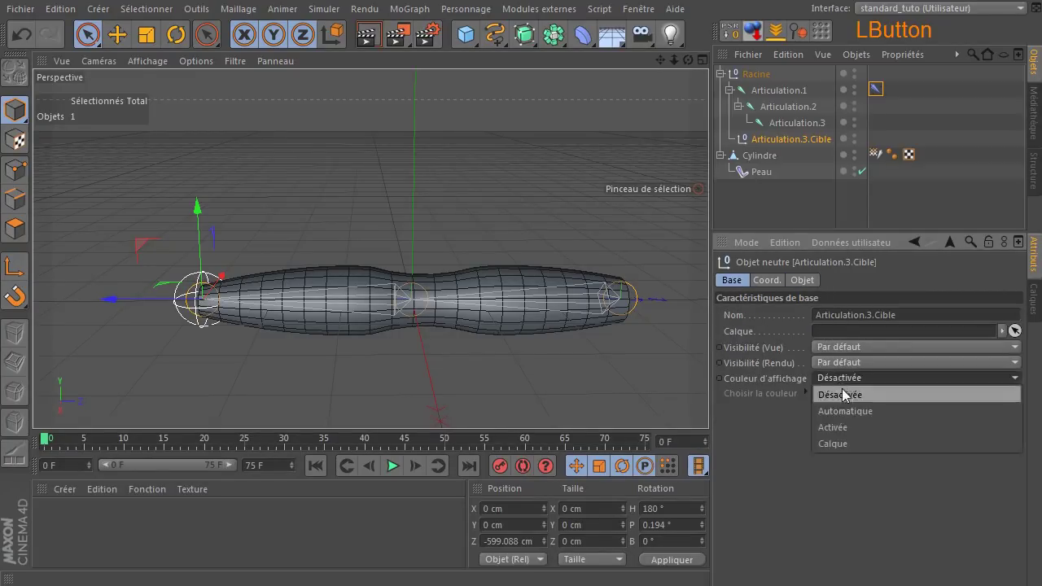
click(845, 430)
click(818, 392)
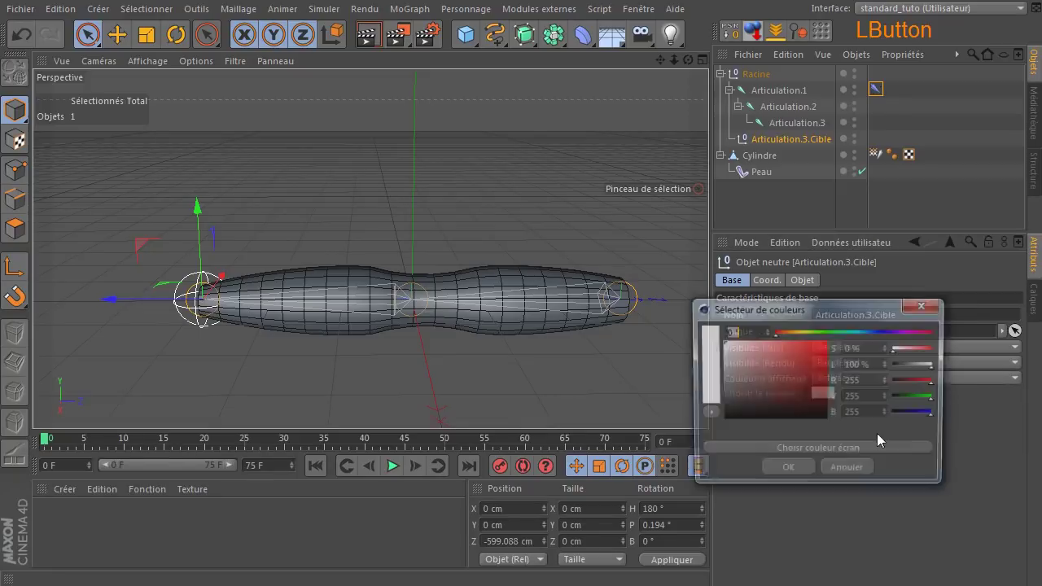
drag(779, 394, 788, 335)
click(803, 332)
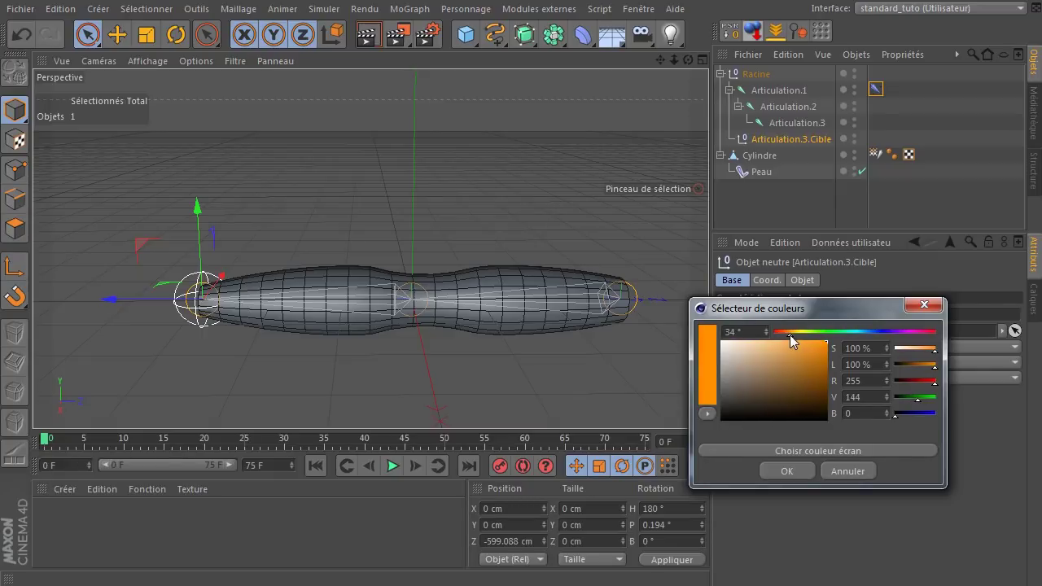
click(796, 333)
click(821, 352)
click(822, 346)
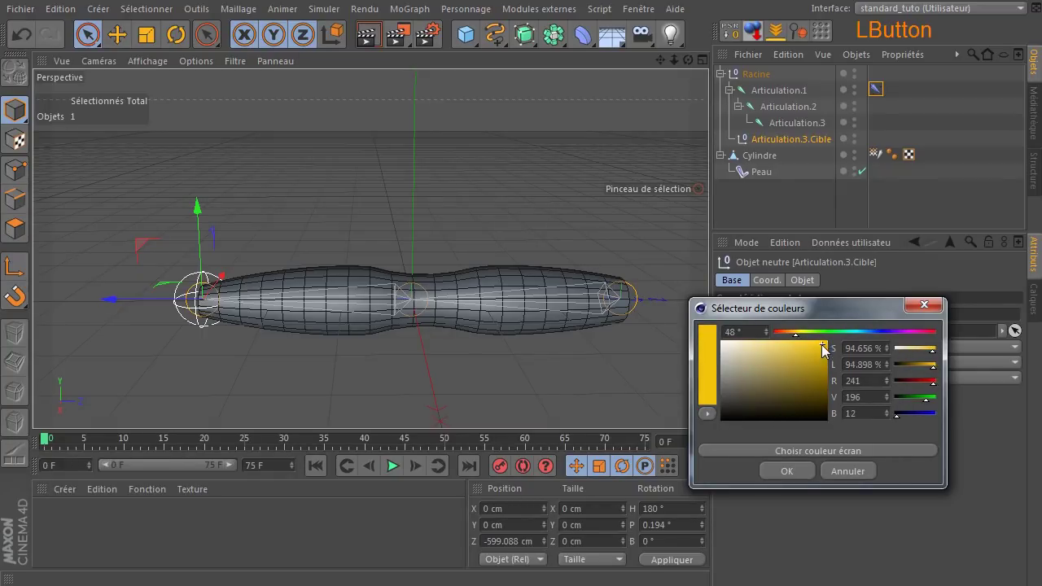
click(789, 333)
drag(788, 333, 785, 333)
click(819, 361)
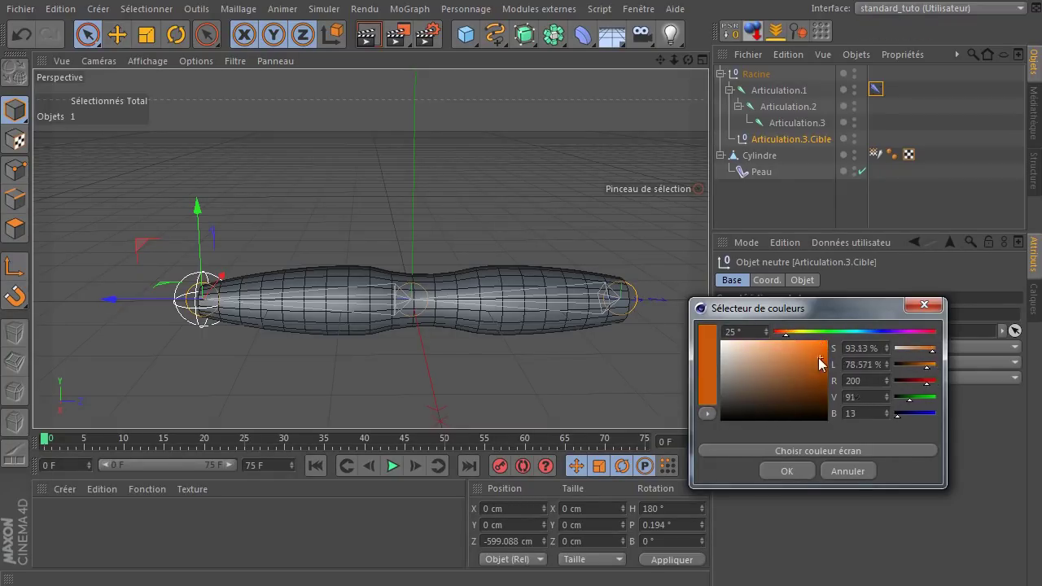
click(787, 471)
click(782, 218)
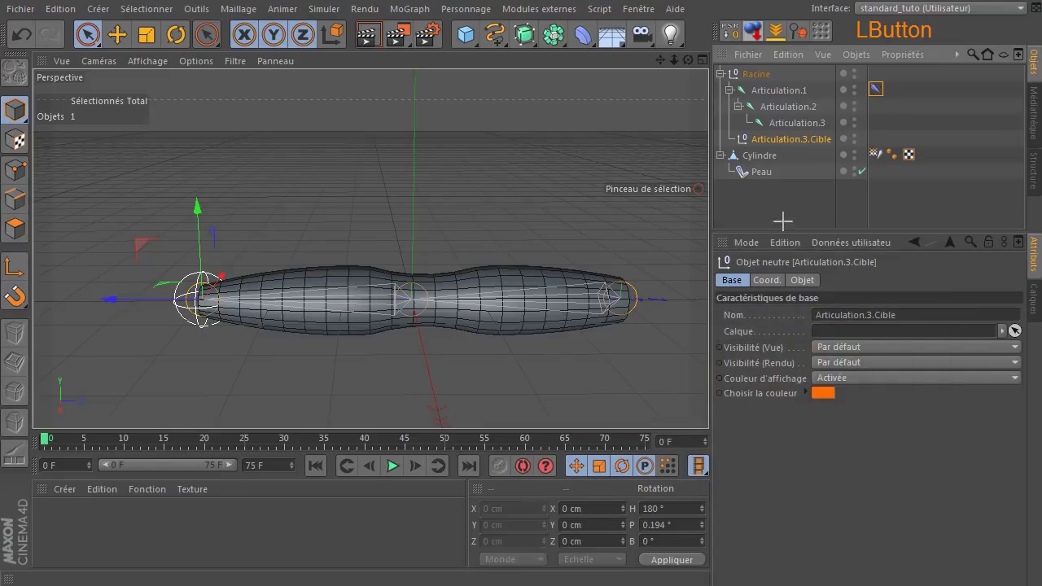
Test the IK bend by sliding Articulation.3.Cible along its Z axis towards the cylinder, then out past its end to about Z -696 cm.
click(179, 310)
drag(109, 300, 211, 301)
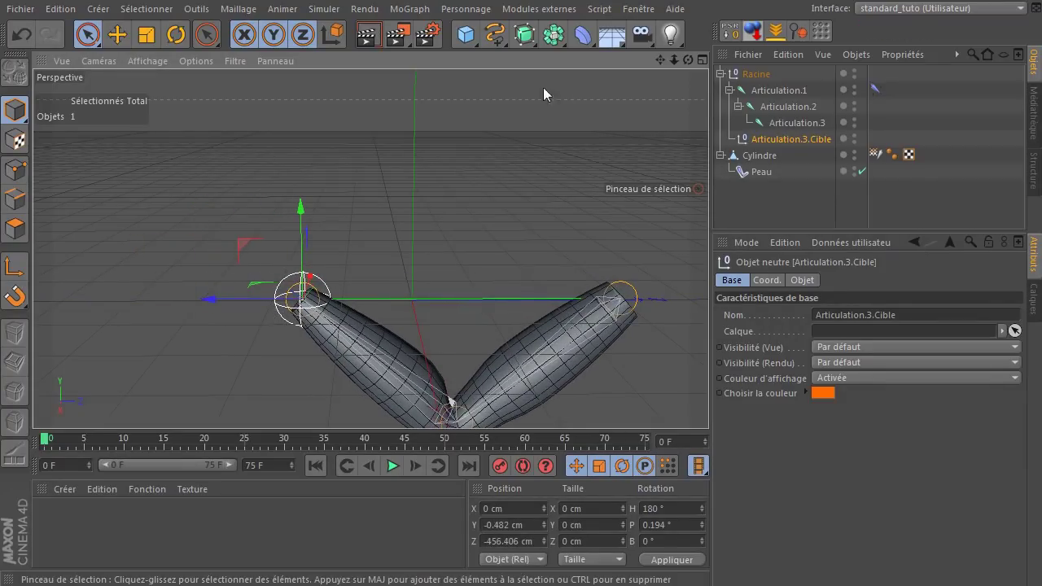
drag(661, 60, 574, 128)
drag(163, 225, 20, 176)
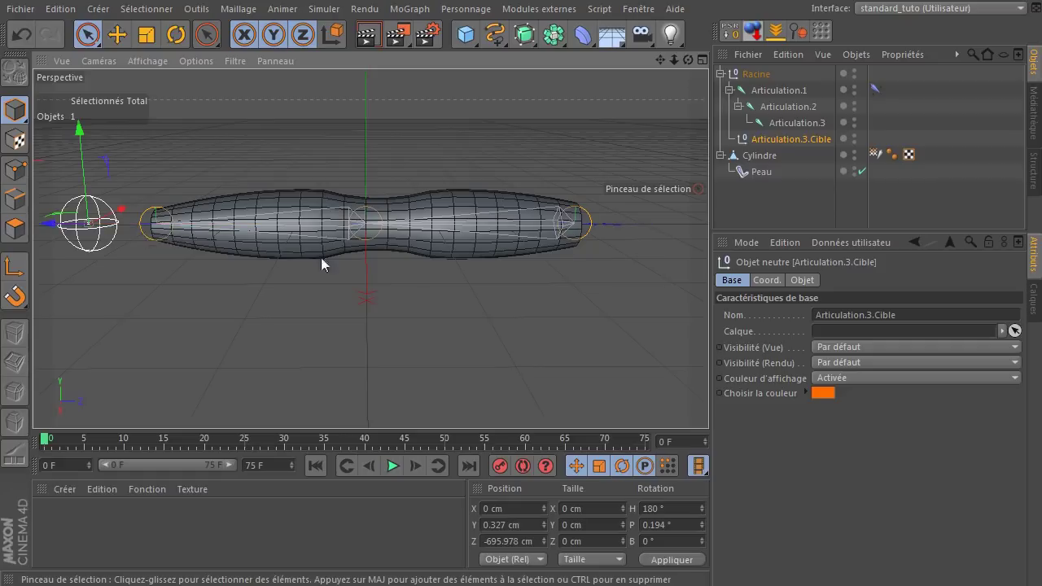
Add a pole to the CI tag on Articulation.1 and display the Articulation.1.Pôle null as a Pyramide.
click(874, 86)
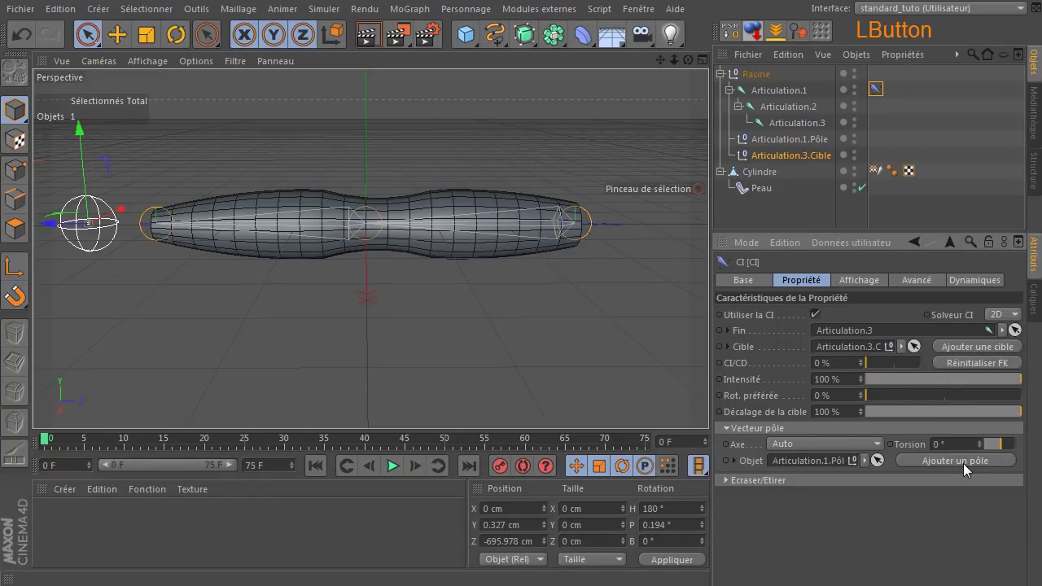
click(813, 140)
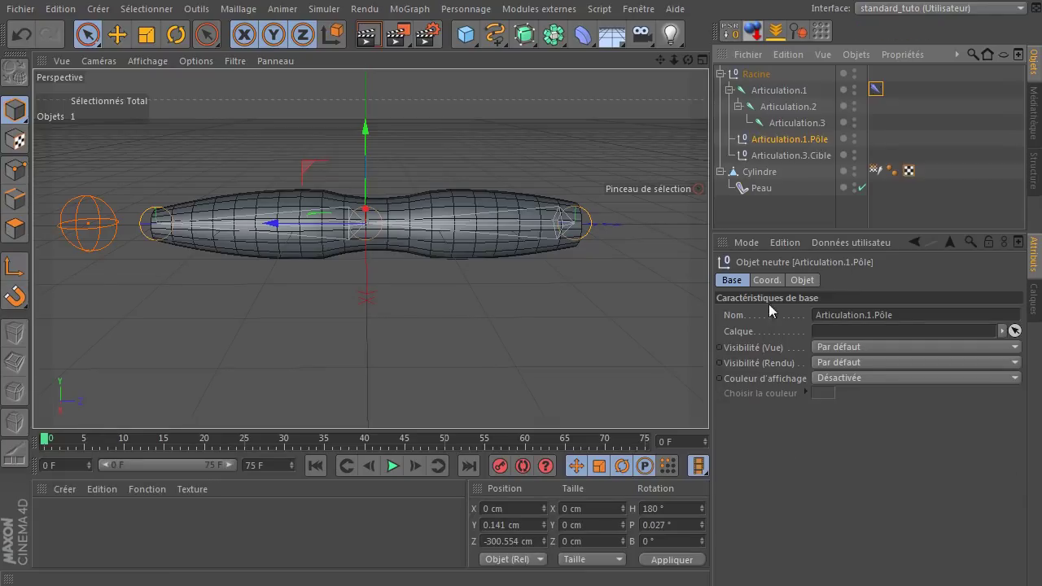
click(803, 280)
click(864, 313)
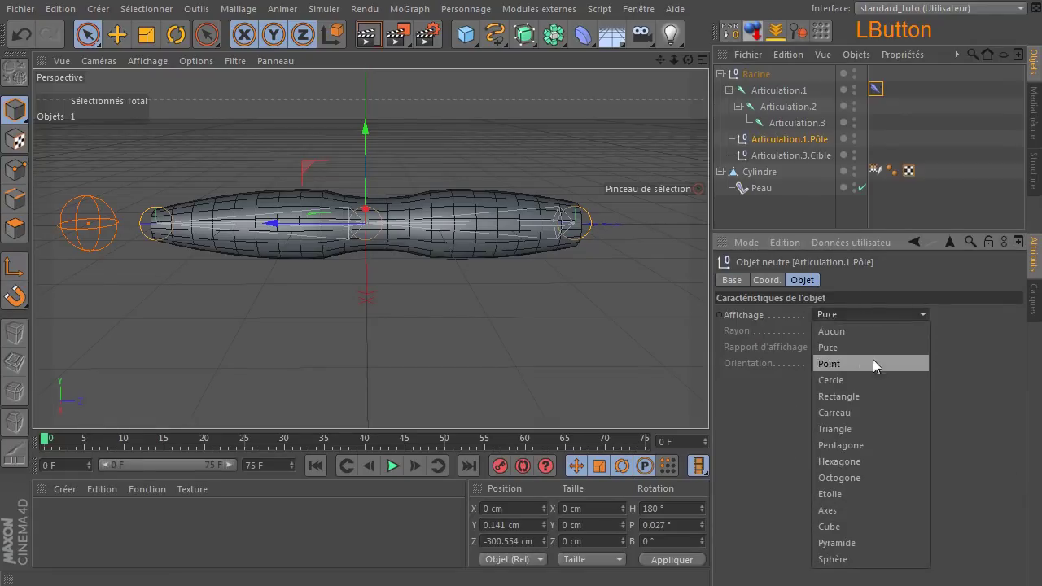
click(862, 542)
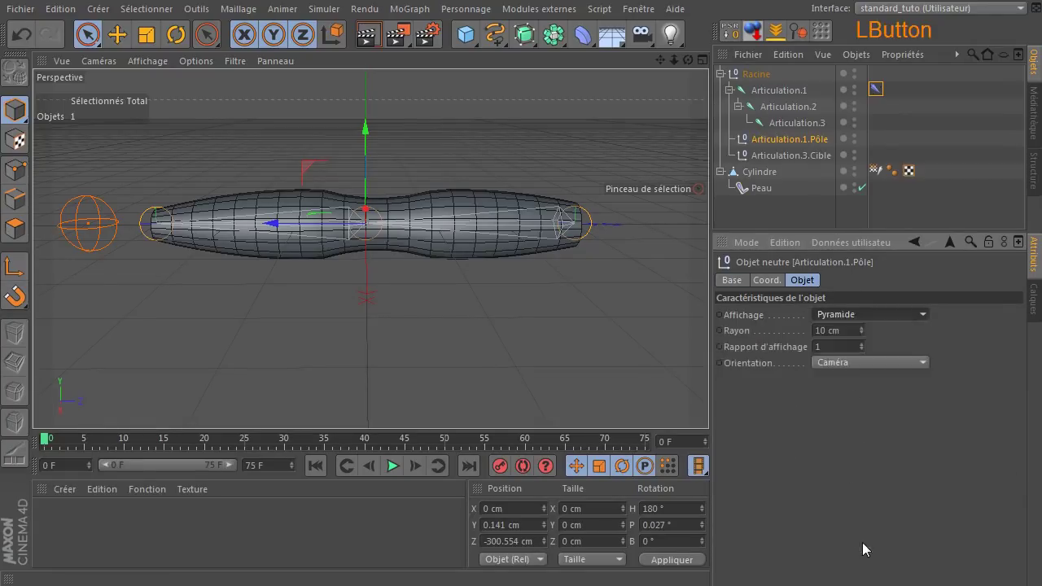
Set the orientation of the Articulation.1.Pôle pyramid to XY and its radius to 20 cm.
click(826, 362)
click(837, 394)
double_click(838, 331)
text(20)
key(Return)
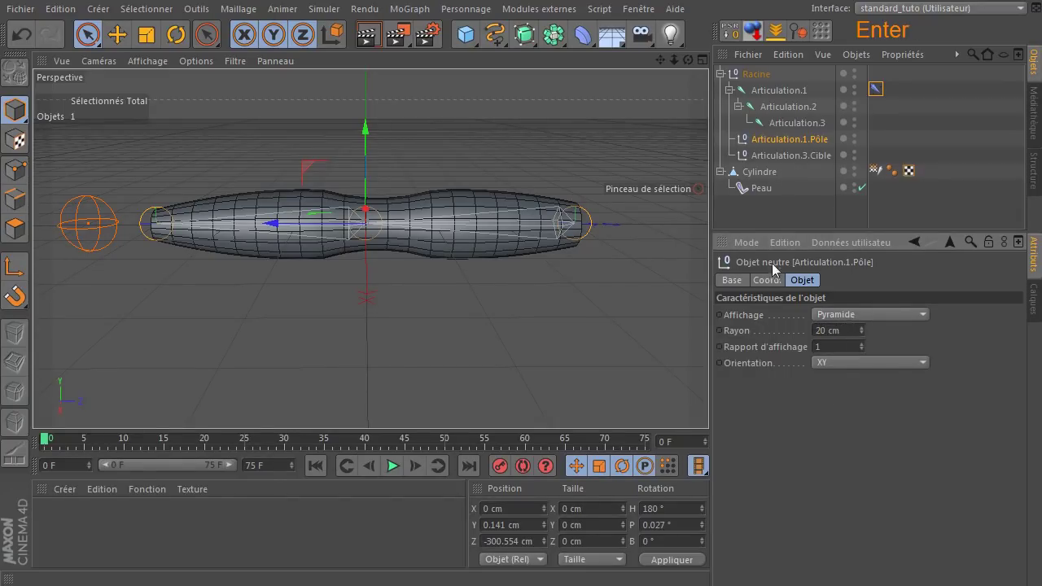
Set the display colour of Articulation.1.Pôle to Activée and choose a cyan with hue 185° for it.
click(732, 280)
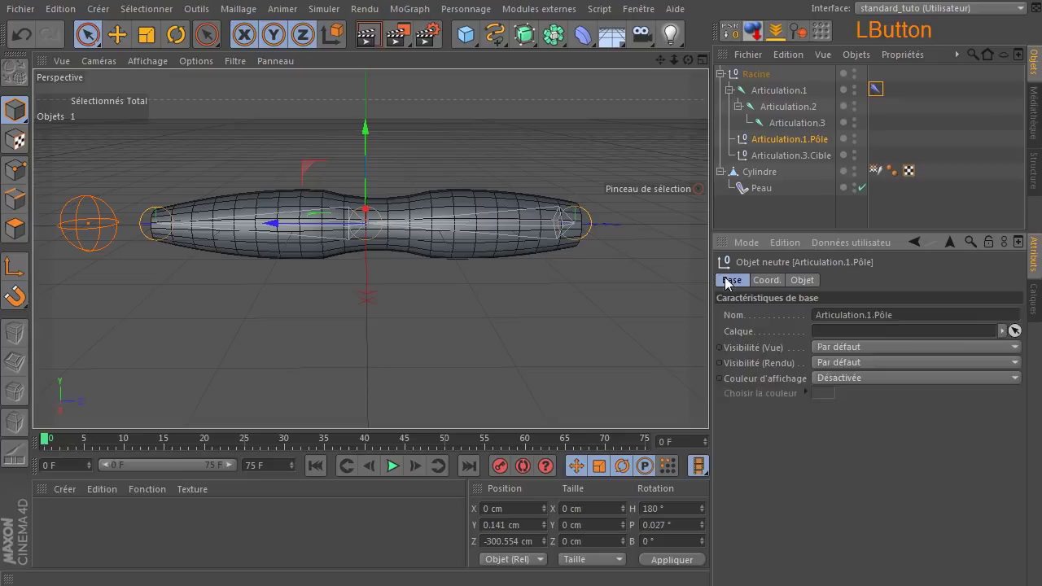
click(844, 379)
click(838, 426)
click(816, 394)
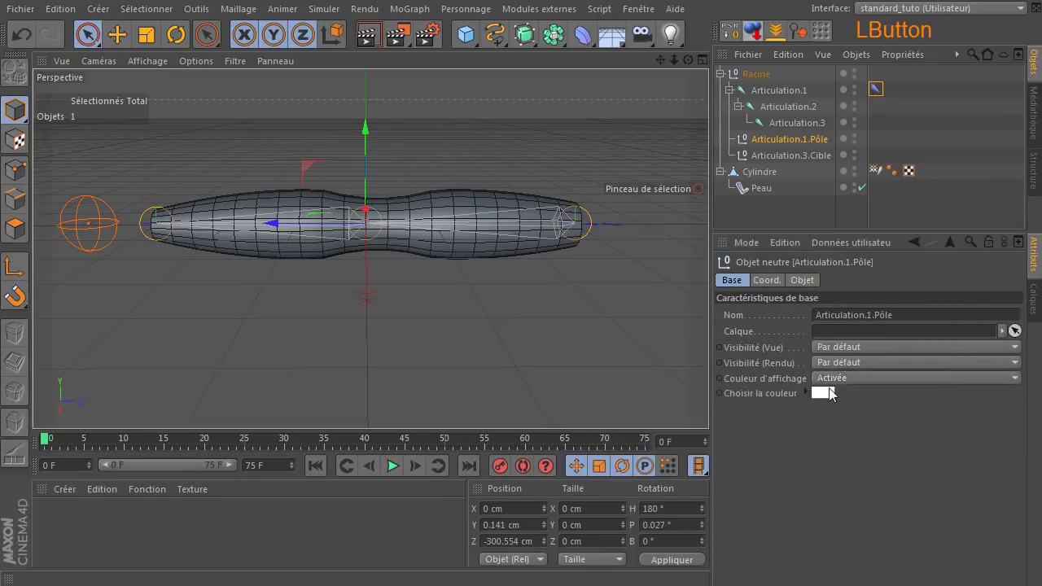
mouse_move(814, 390)
mouse_down()
mouse_move(837, 335)
mouse_move(885, 326)
mouse_move(867, 327)
mouse_up()
drag(807, 358, 819, 344)
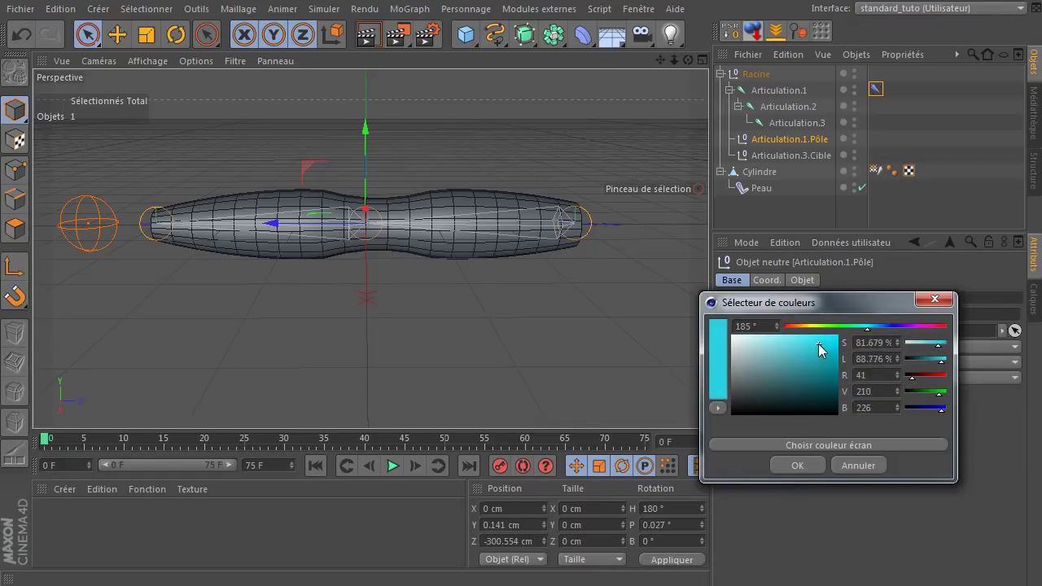
click(785, 463)
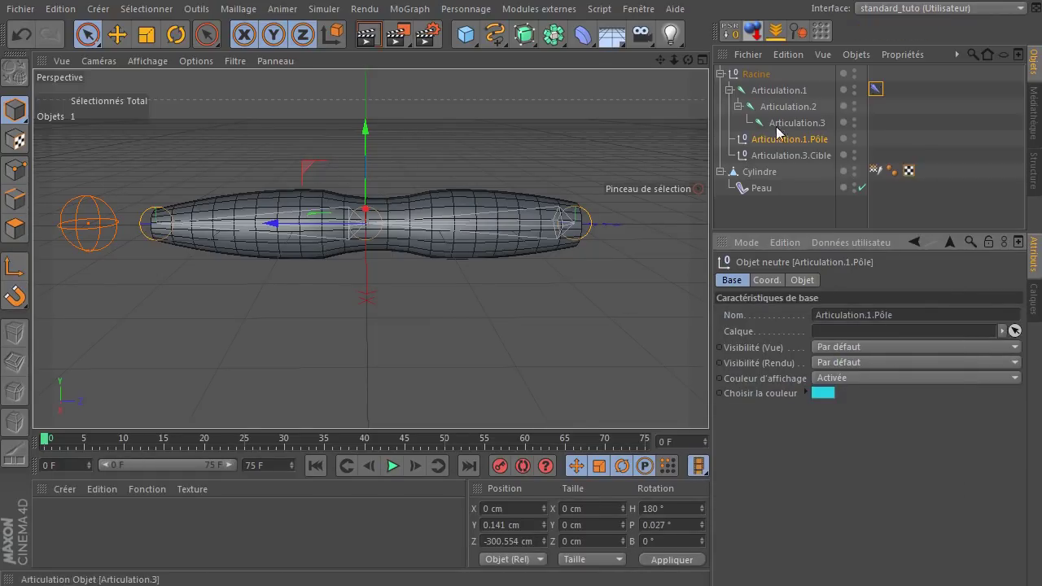
Lower Articulation.1.Pôle below the cylinder to about Y -138 cm, and move Articulation.3.Cible to test the bend direction.
drag(365, 132, 371, 232)
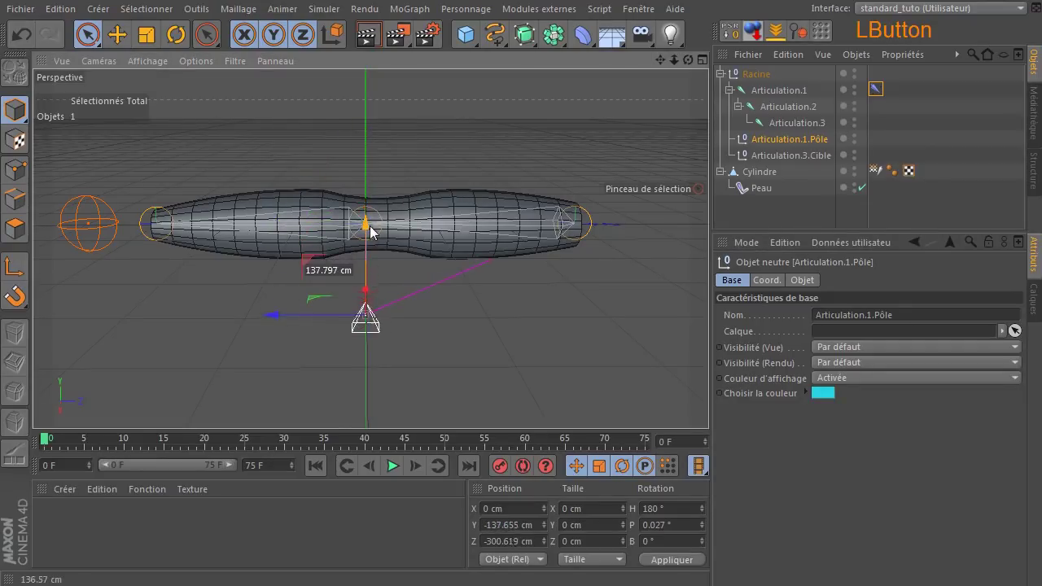
click(539, 374)
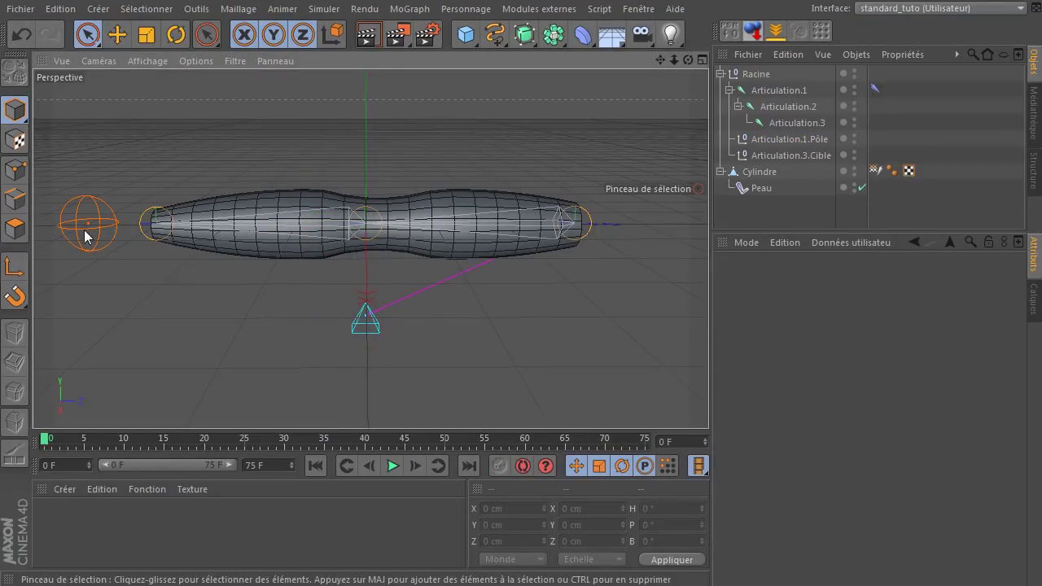
click(771, 153)
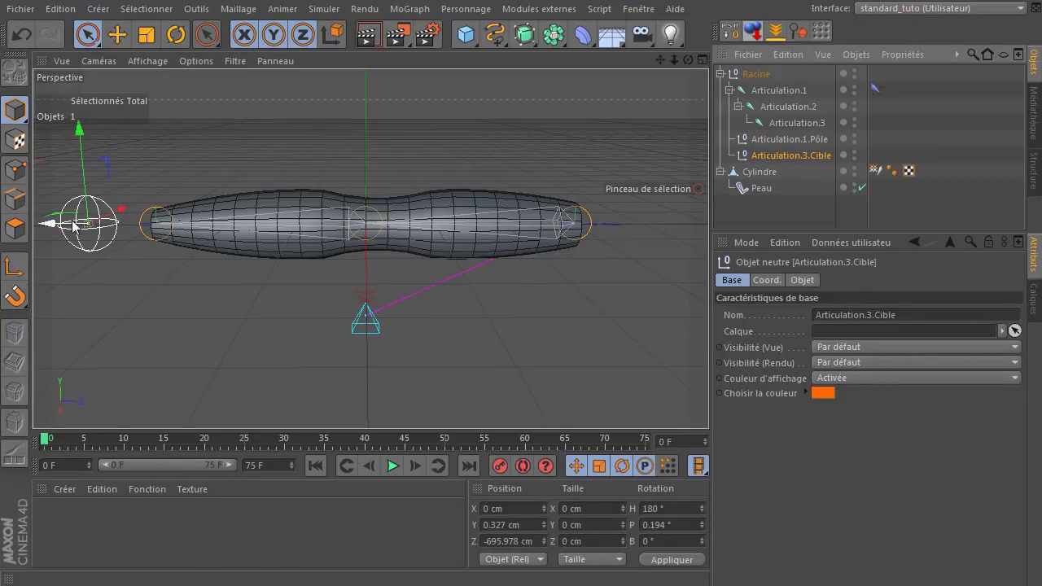
drag(51, 225, 101, 169)
Raise Articulation.1.Pôle above the cylinder to about Y 119 cm, and test the bend by moving Articulation.3.Cible, leaving it near Z -647 cm.
click(777, 139)
drag(365, 313, 366, 141)
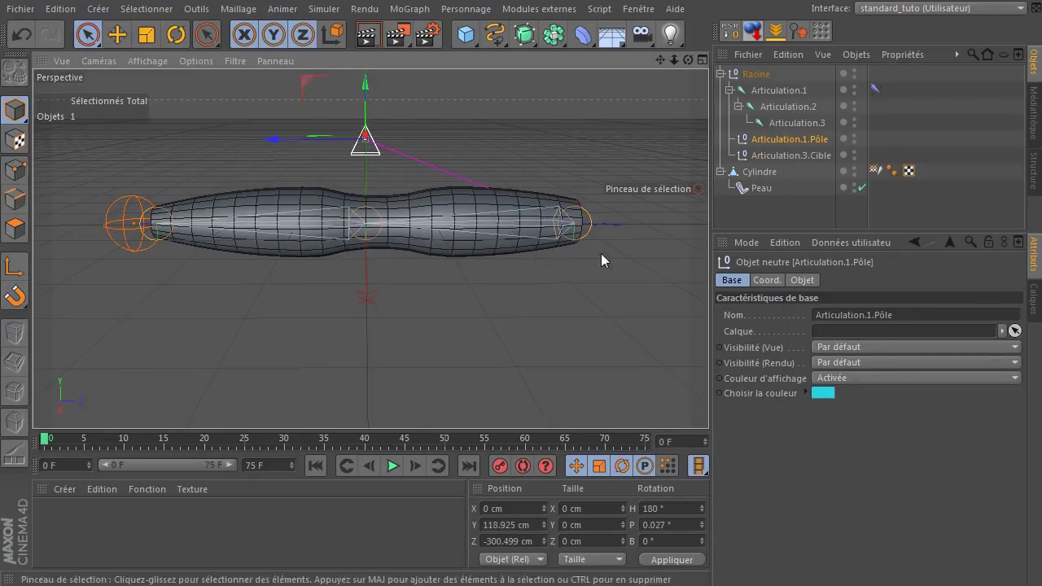
click(794, 155)
mouse_move(62, 226)
mouse_down()
mouse_move(129, 221)
mouse_move(45, 233)
mouse_up()
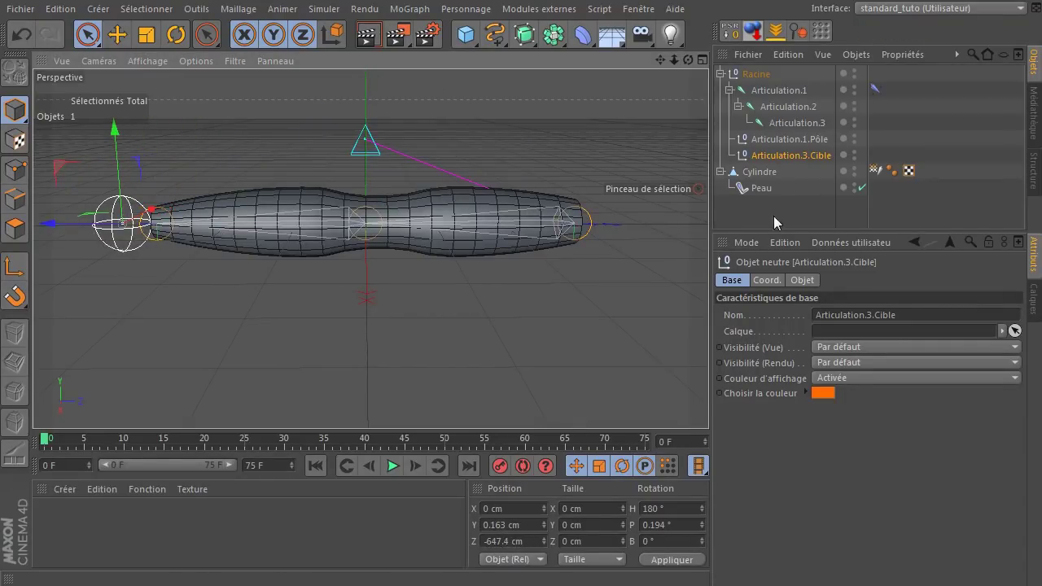
Lower Articulation.1.Pôle to about Y -167 cm, test the bend by moving Articulation.3.Cible up and inward, and undo the target's move.
click(763, 139)
drag(365, 86, 377, 287)
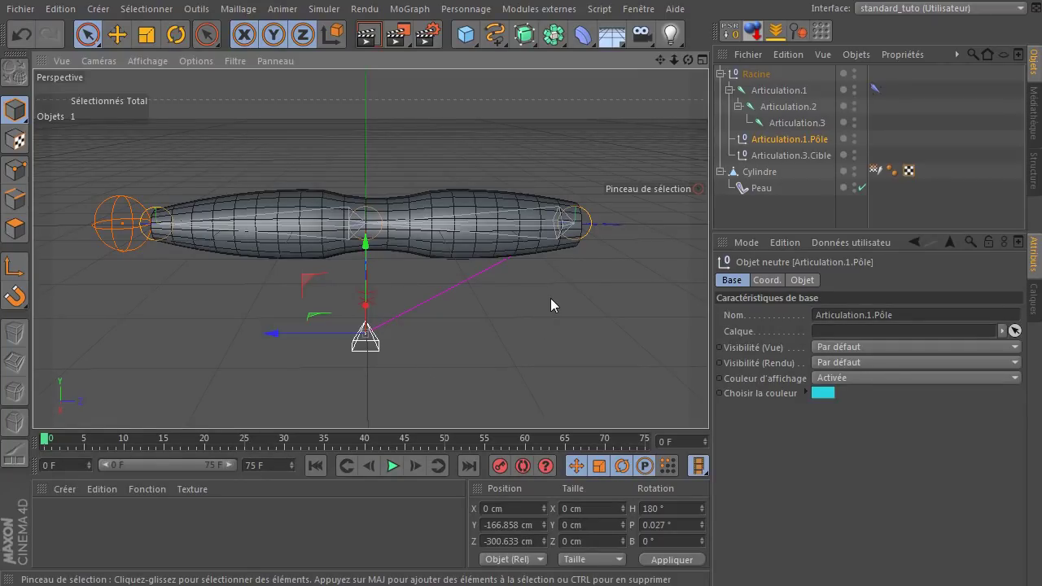
click(787, 155)
drag(123, 222, 288, 77)
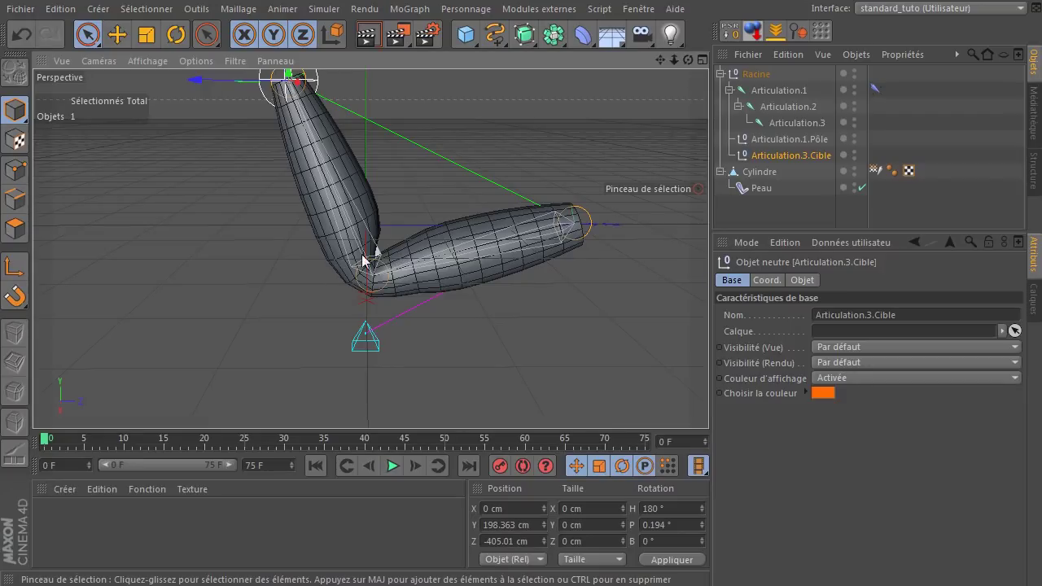
click(21, 35)
Deselect everything and add a Muscle object to the scene.
drag(674, 59, 372, 249)
drag(688, 59, 656, 134)
mouse_move(661, 61)
mouse_down()
mouse_move(667, 74)
mouse_move(659, 61)
mouse_up()
click(582, 188)
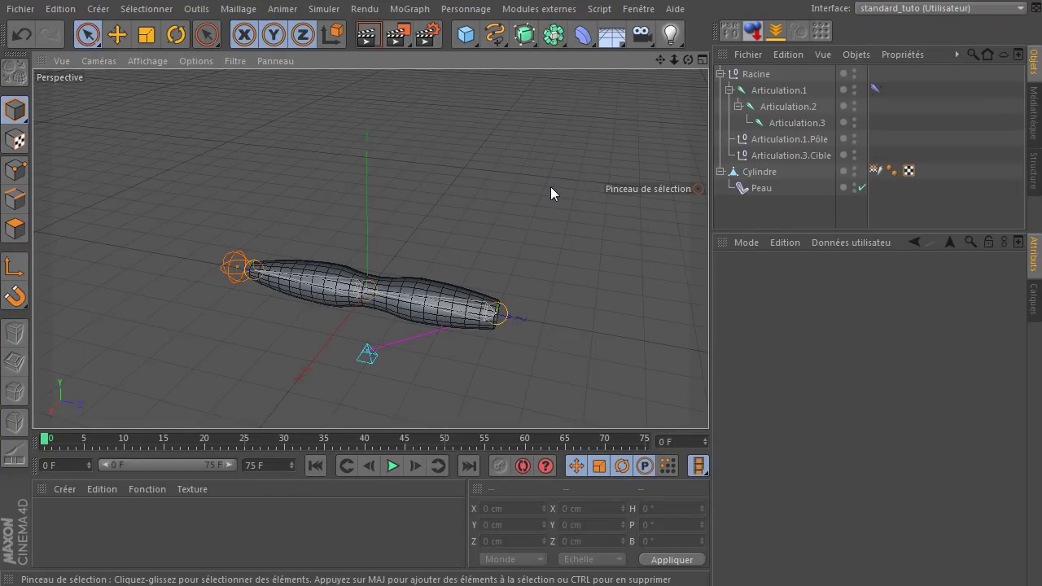
click(777, 210)
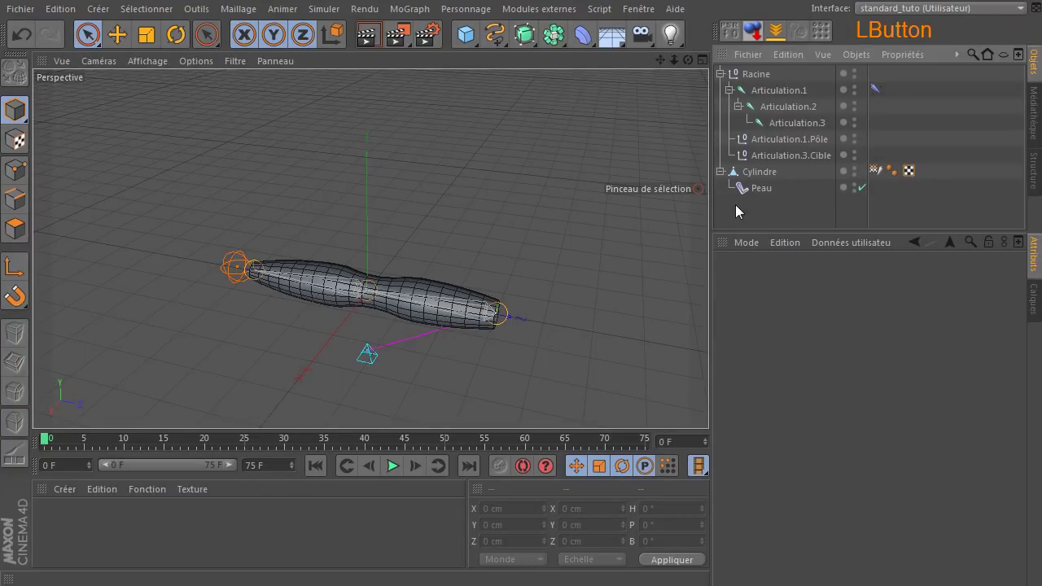
click(477, 9)
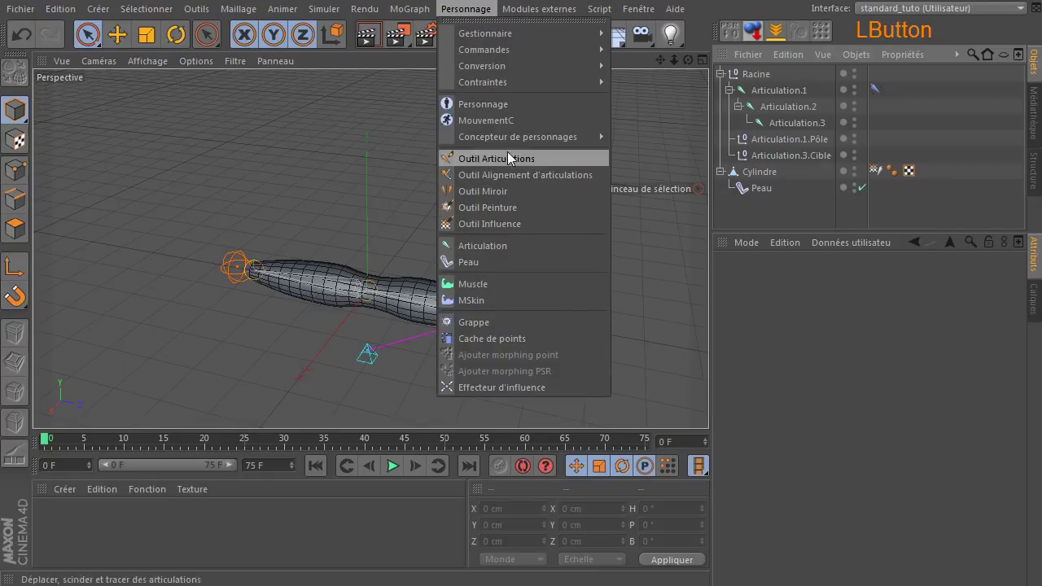
click(460, 284)
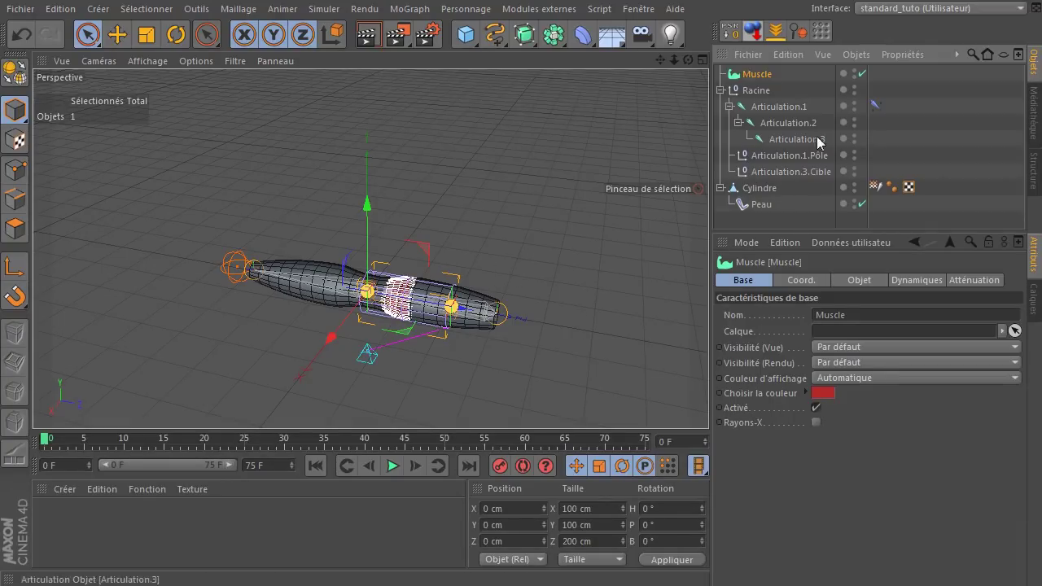
In the Droite view, reposition both end anchors of the muscle so that it sits clear above the cylinder.
middle_click(463, 186)
middle_click(257, 311)
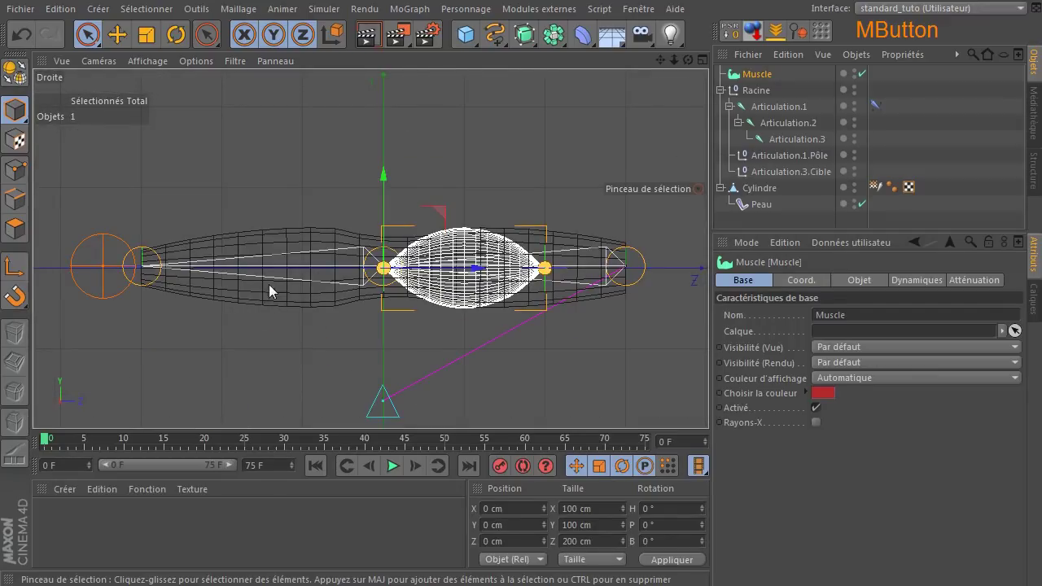
drag(545, 268, 603, 248)
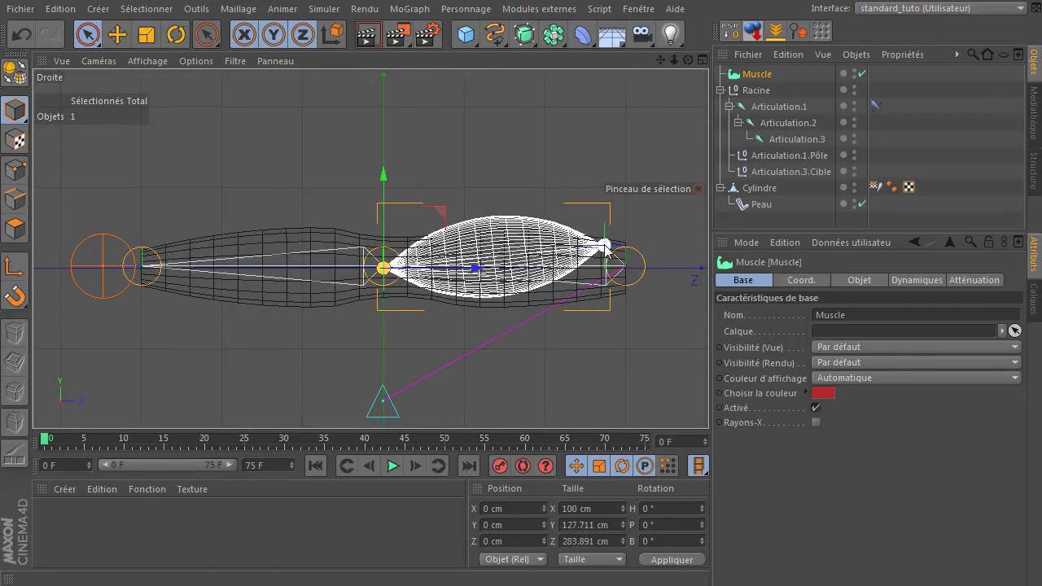
drag(385, 270, 359, 244)
drag(603, 245, 578, 149)
drag(366, 250, 337, 162)
Create a null object and name it Attache A.
drag(463, 35, 500, 43)
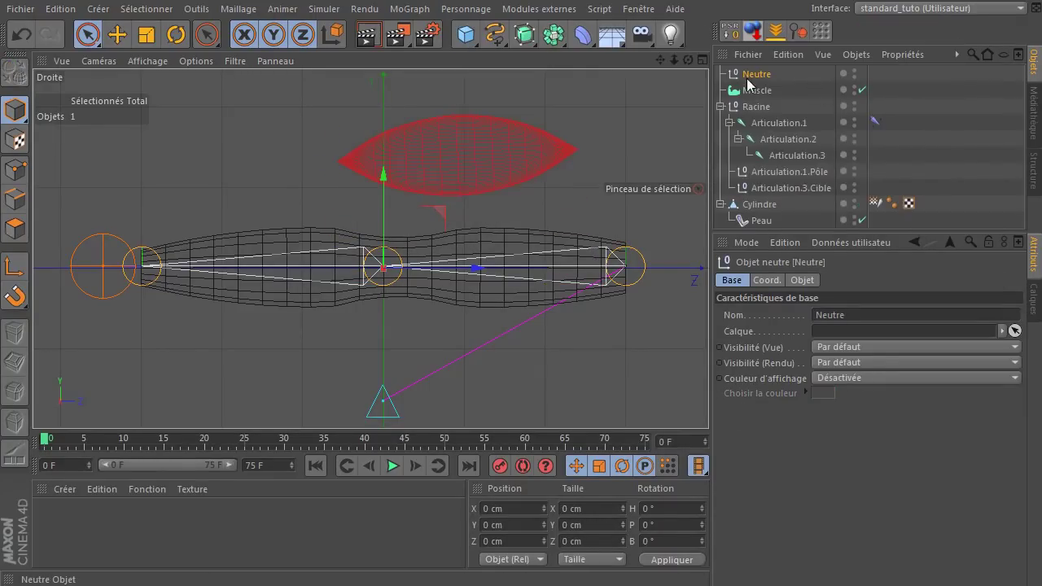
double_click(753, 74)
text(Attache A)
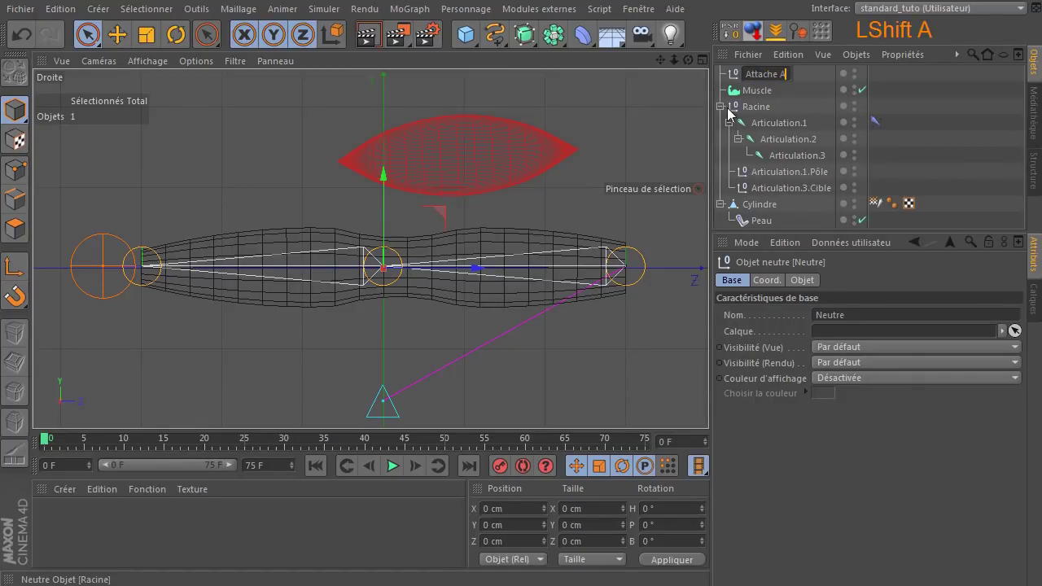
click(857, 428)
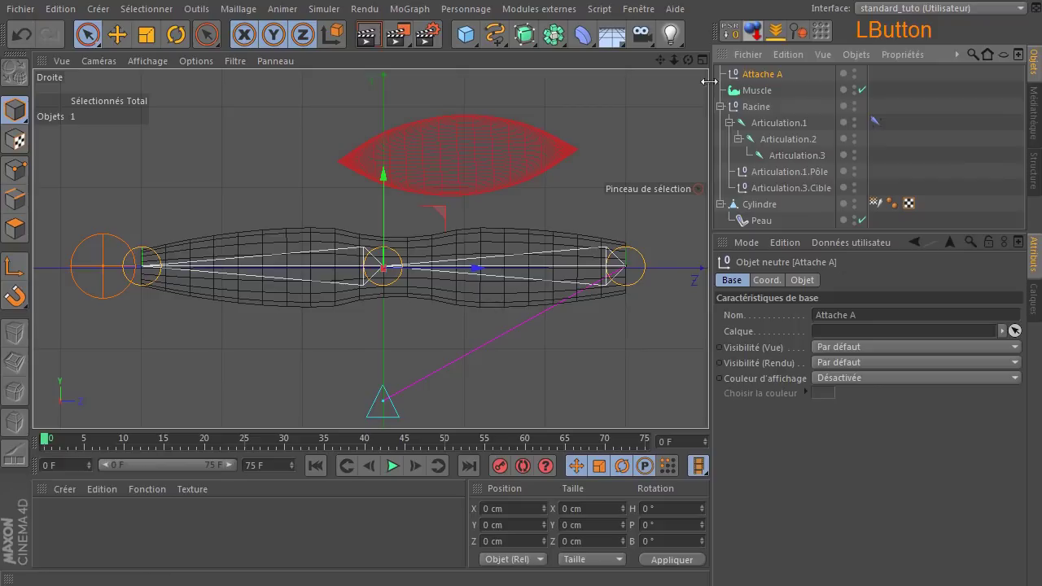
Display the Attache A null as a Cube with a radius of 20 cm.
click(759, 75)
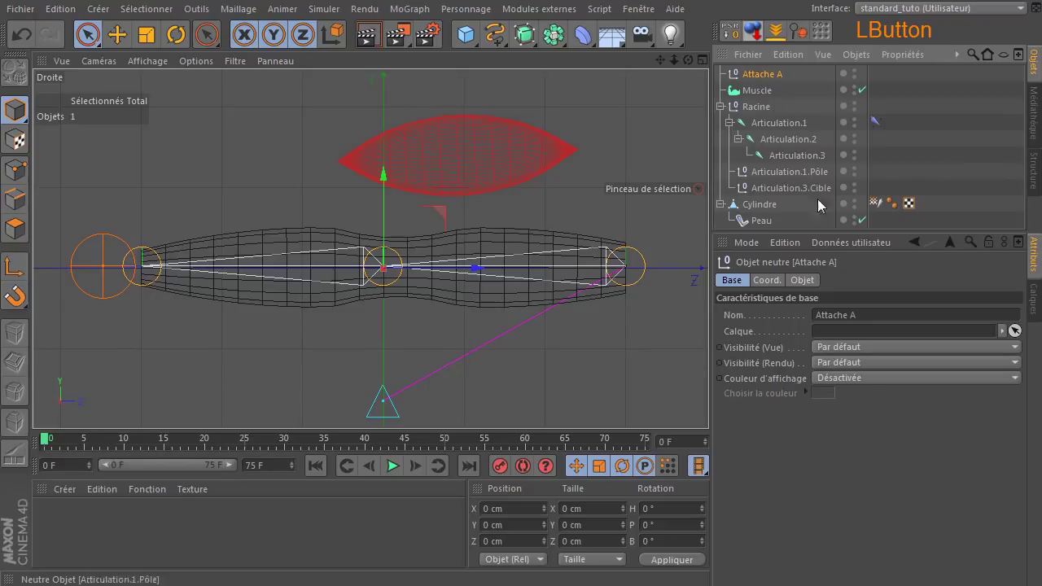
click(802, 280)
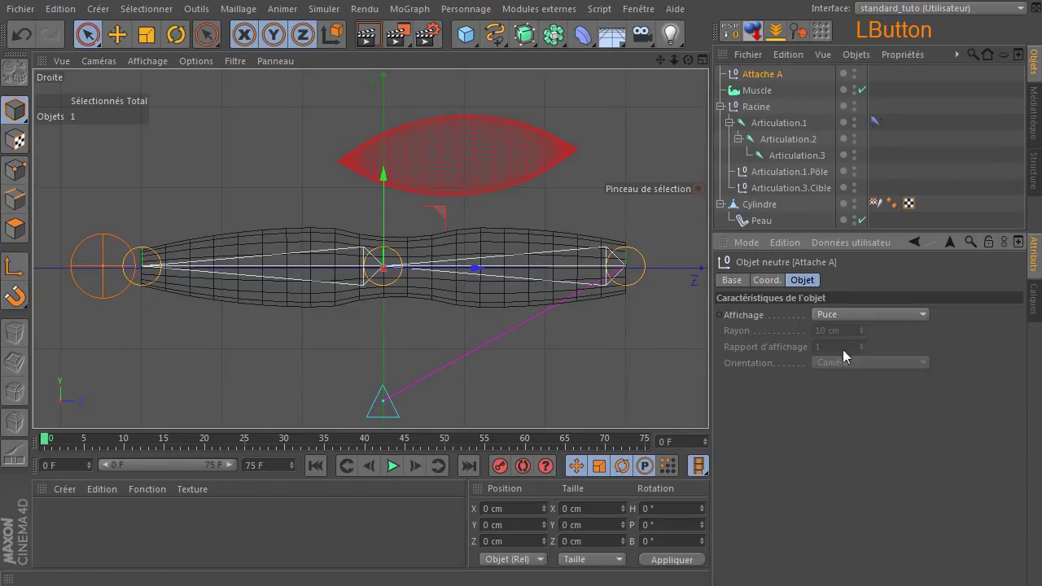
click(868, 314)
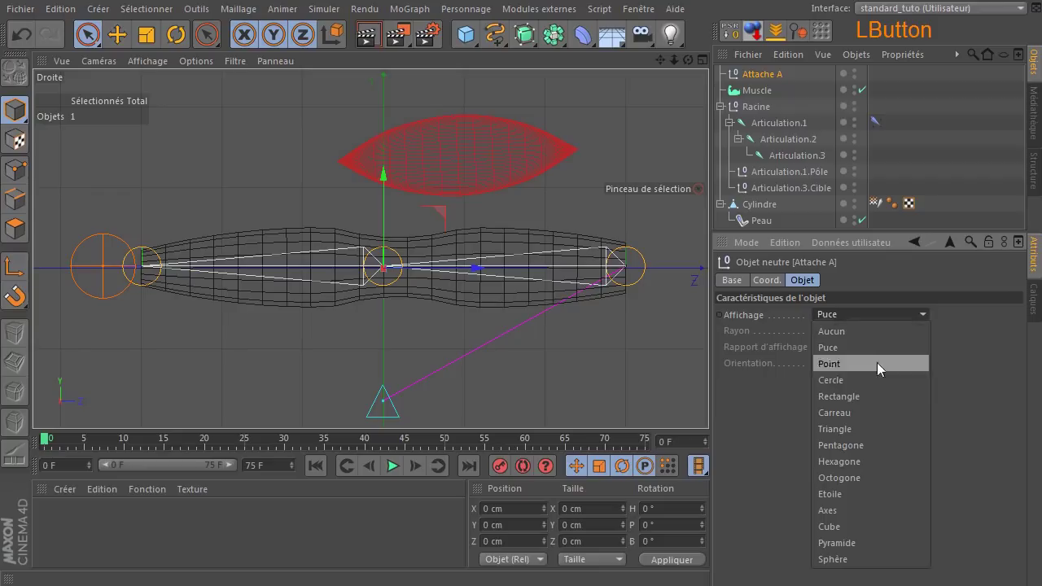
click(878, 527)
click(847, 330)
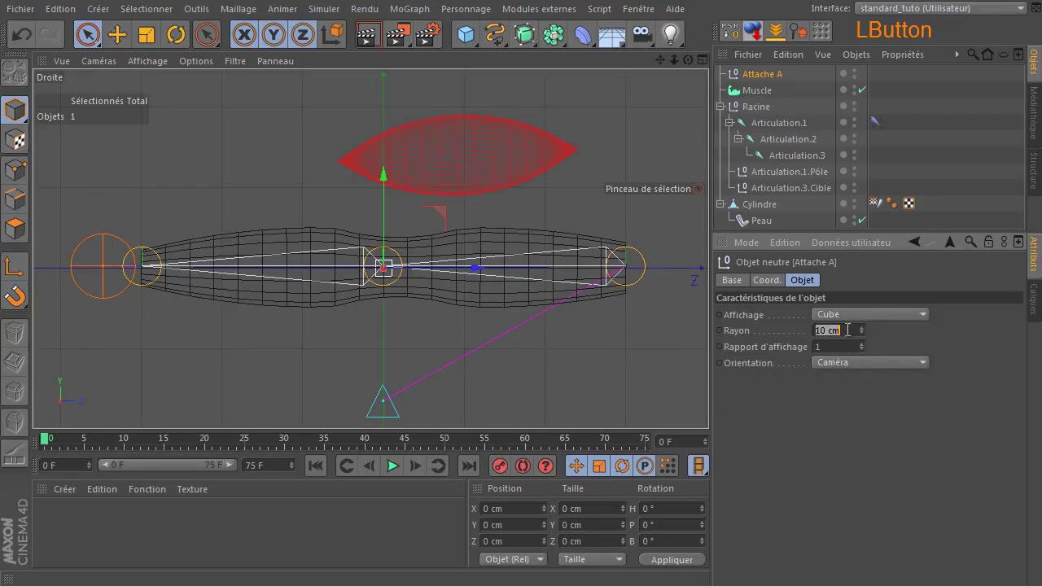
text(20)
key(Return)
Set the orientation of Attache A to XY and move it to the cylinder's +Z end, about Y 20 cm, Z 278 cm.
click(863, 358)
click(857, 392)
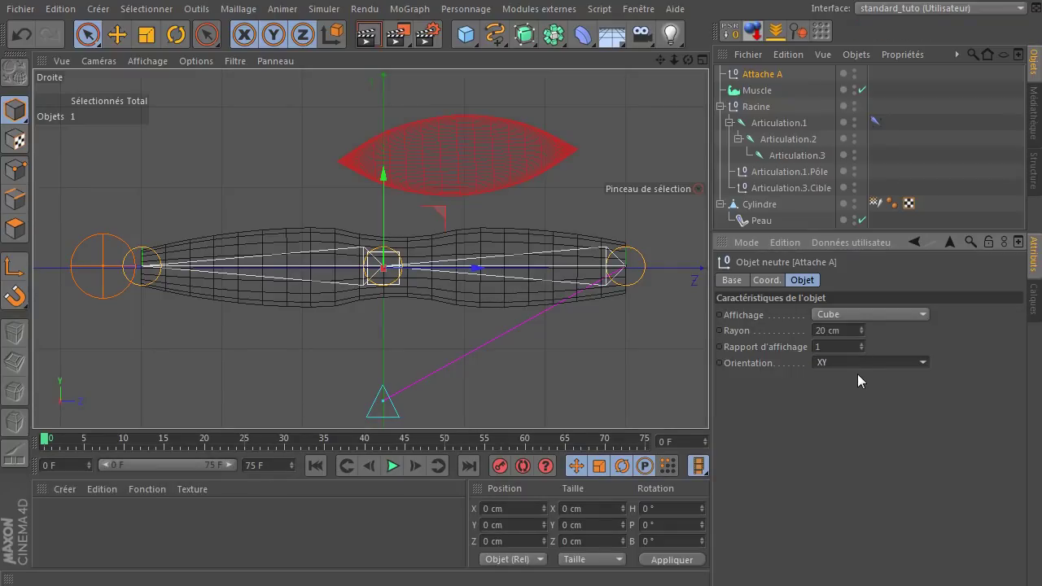
drag(383, 267, 603, 238)
mouse_move(661, 185)
mouse_down()
mouse_move(679, 197)
mouse_move(666, 202)
mouse_up()
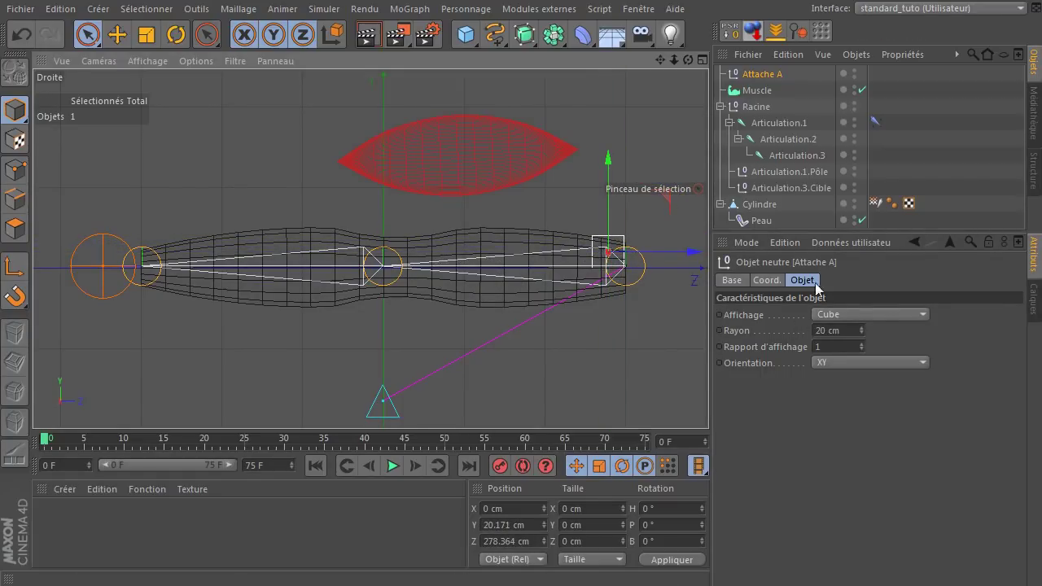
Duplicate Attache A and rename the copy Attache B.
ctrl+drag(760, 73, 765, 87)
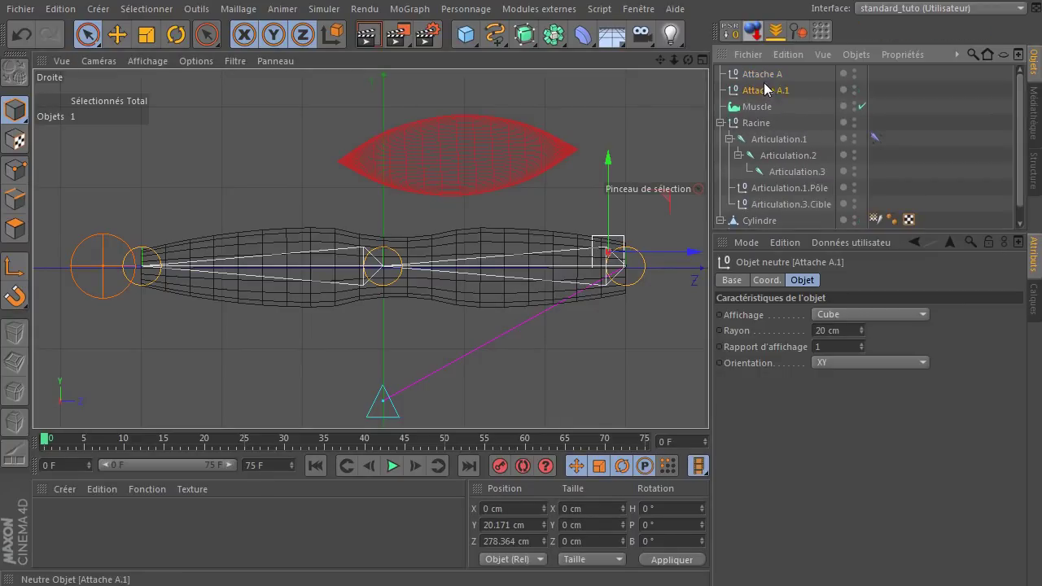
double_click(781, 91)
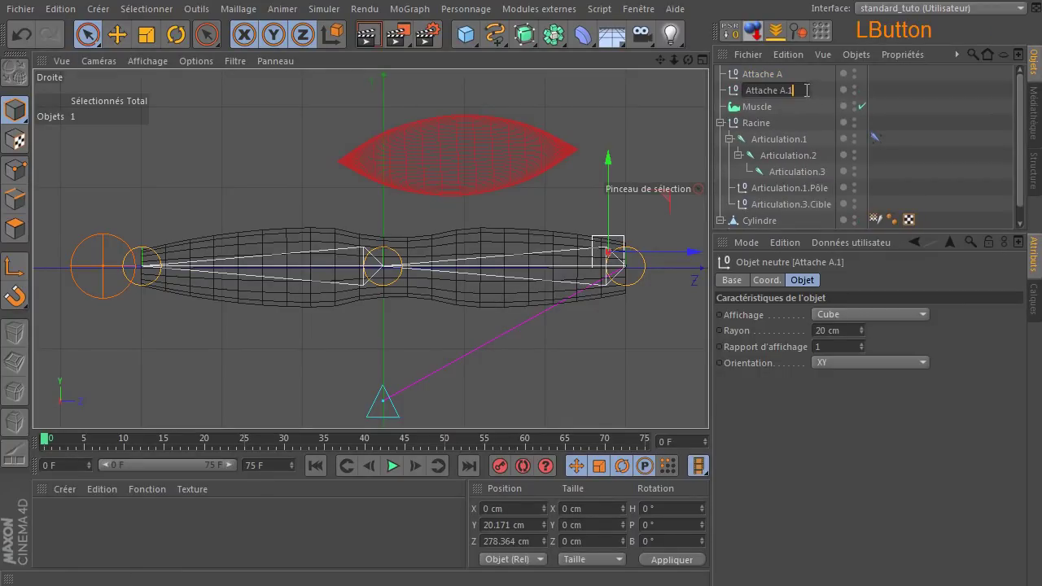
key(BackSpace)
key(BackSpace)
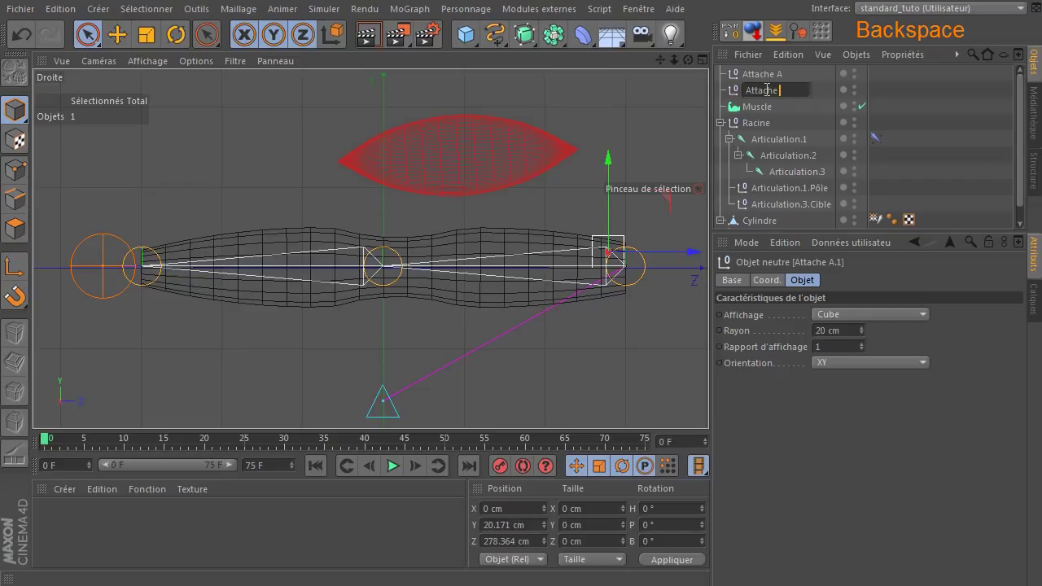
key(shift)
click(840, 451)
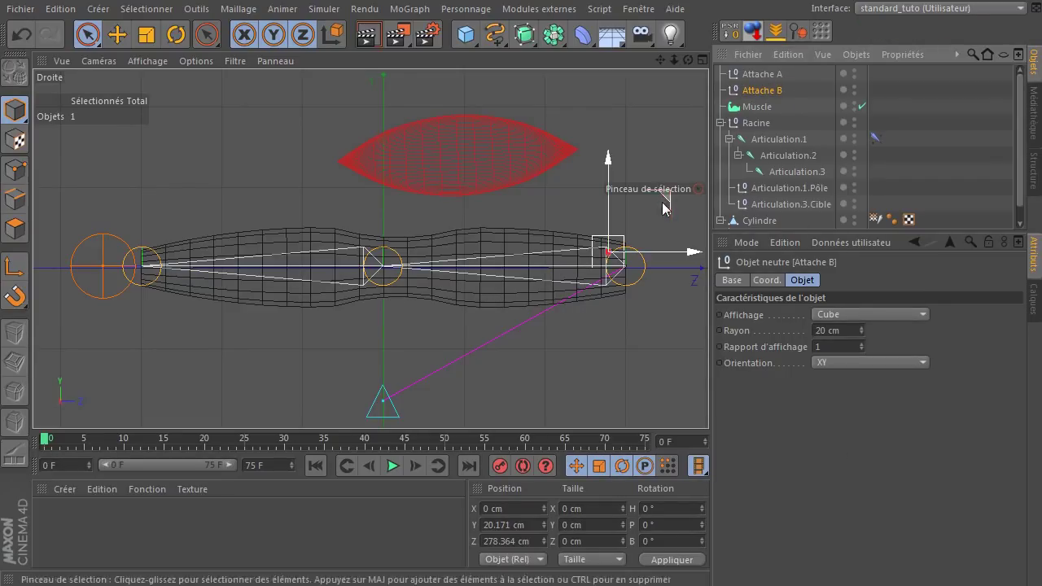
Move Attache B near the cylinder's middle, about Y 30 cm, Z -38 cm; parent Attache A under Articulation.1 and Attache B under Articulation.2.
drag(663, 205, 411, 188)
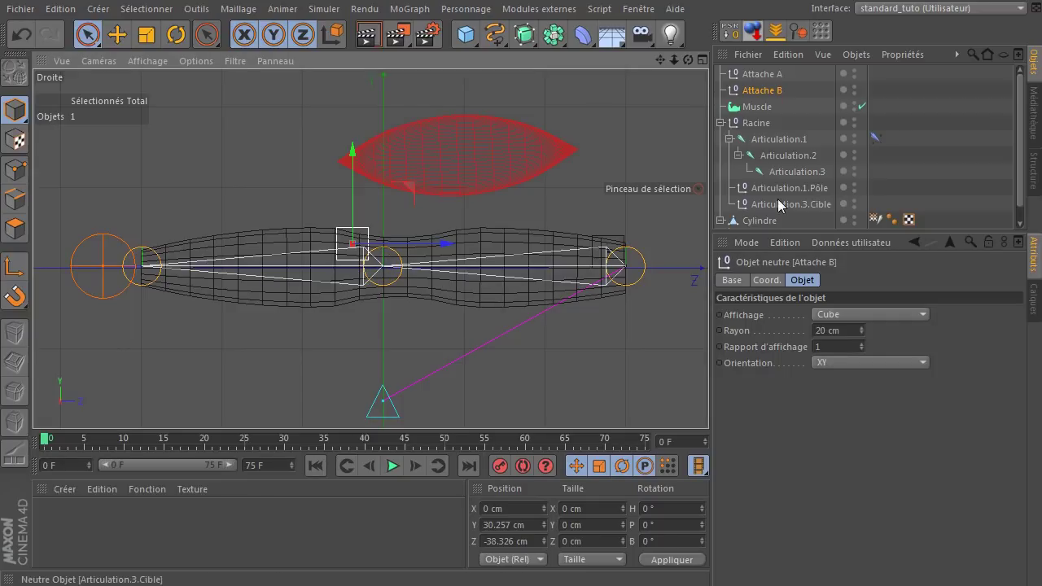
click(765, 74)
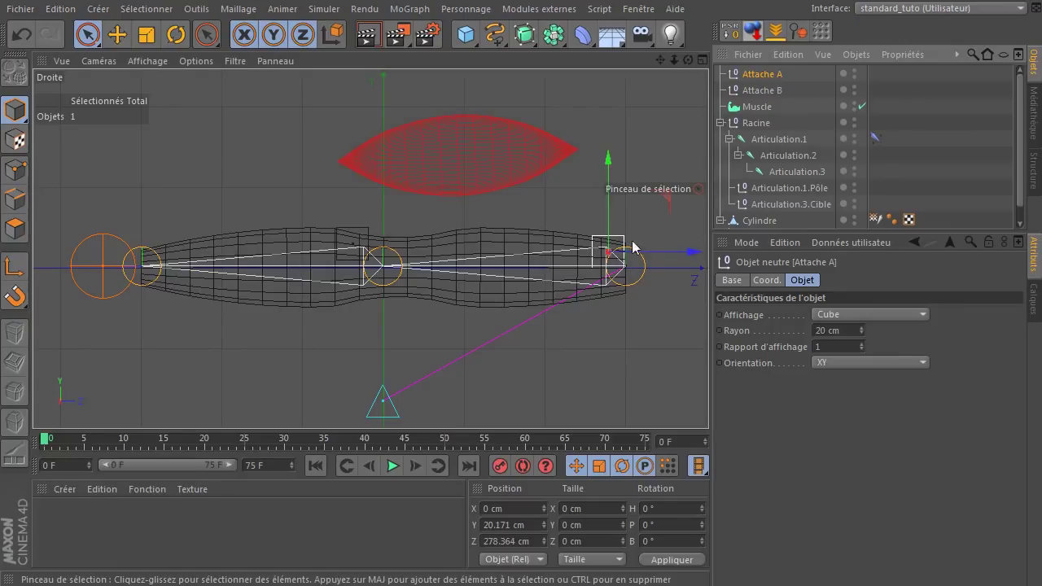
drag(769, 79, 796, 141)
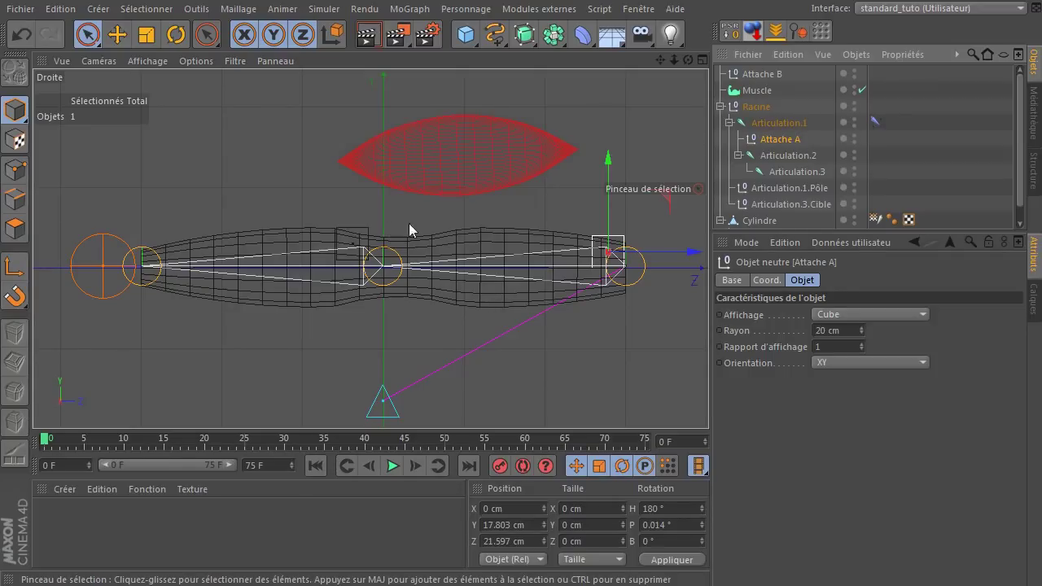
click(745, 75)
drag(810, 159, 793, 160)
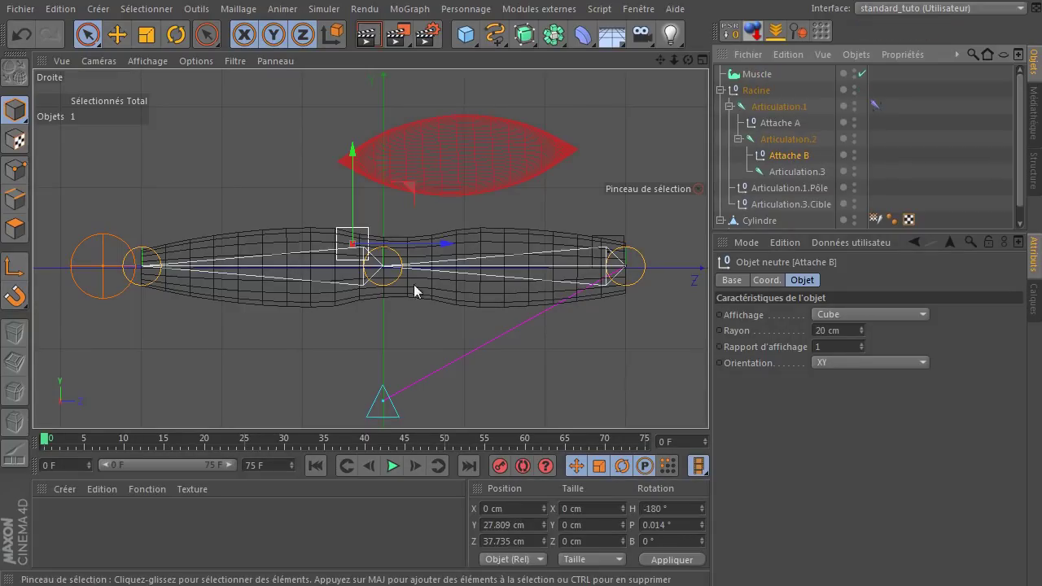
Activate the display color of both Attache A and Attache B and set it to magenta.
middle_click(590, 192)
middle_click(222, 200)
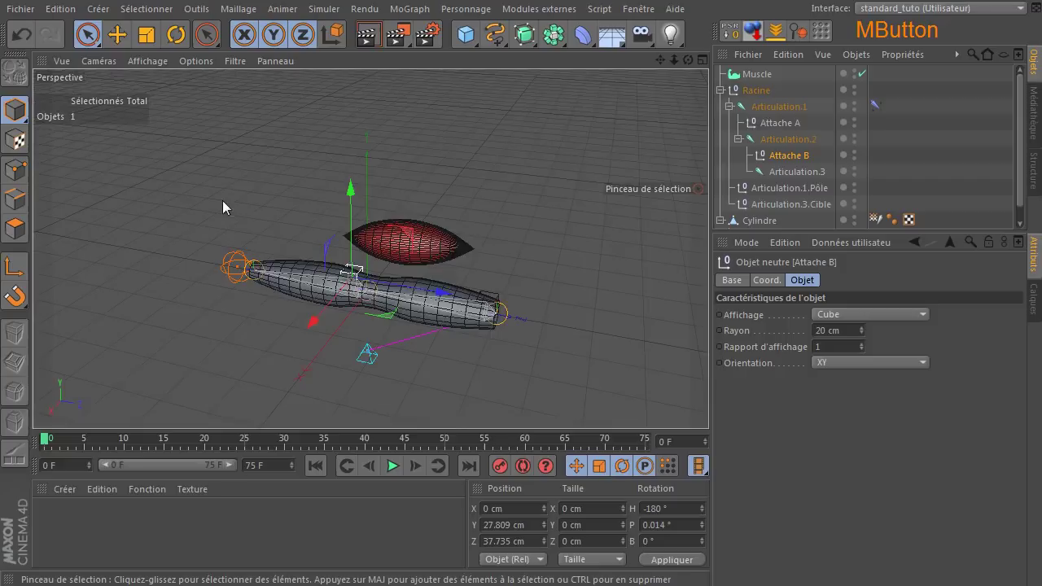
click(814, 204)
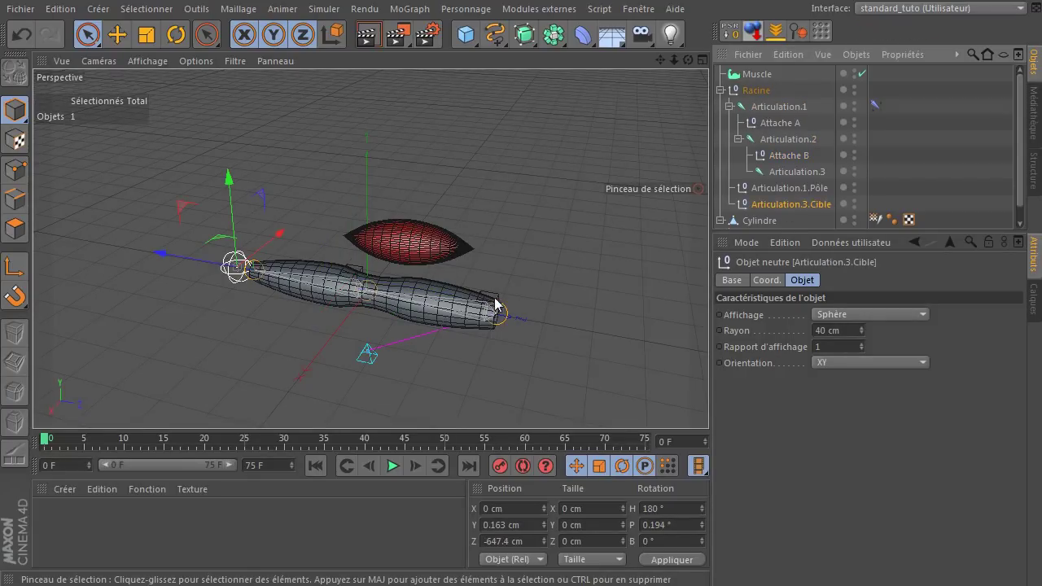
click(789, 125)
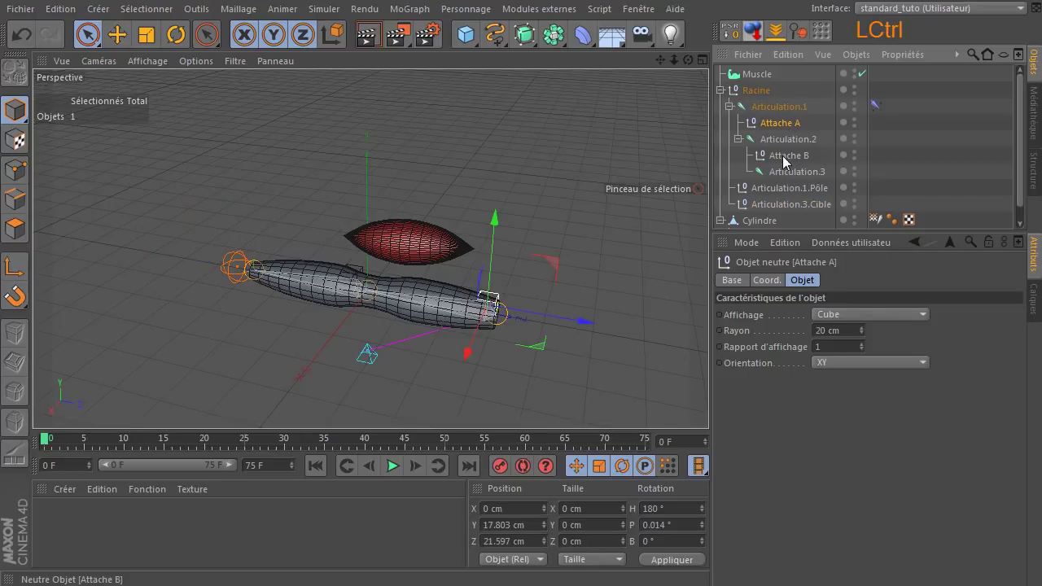
ctrl+click(787, 156)
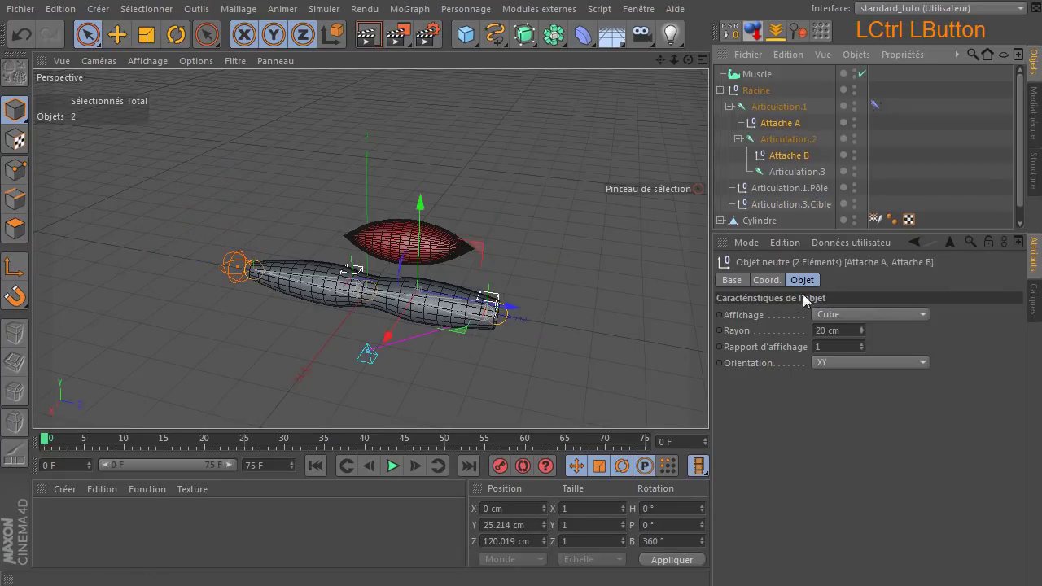
click(740, 281)
click(823, 379)
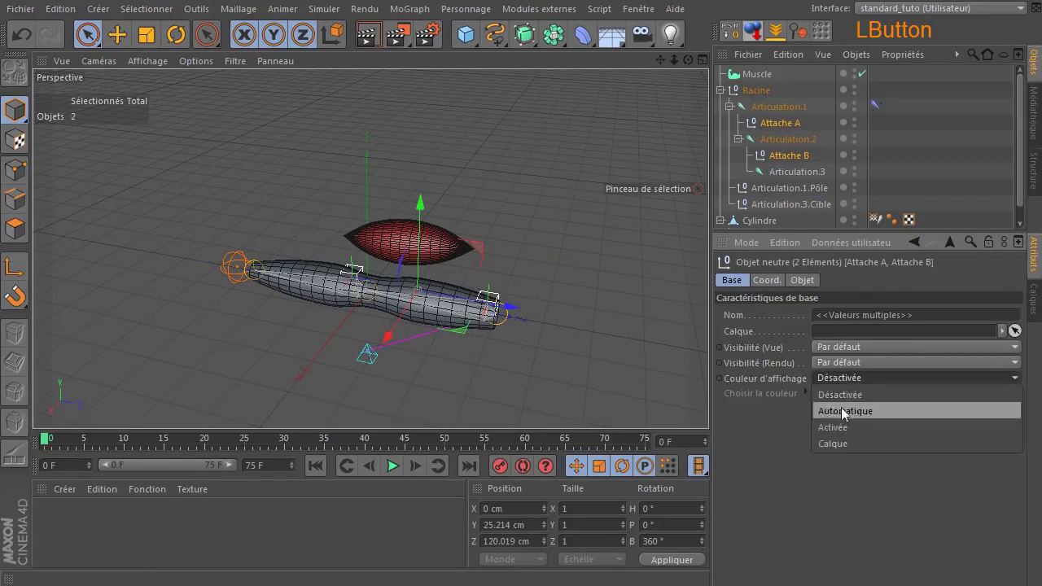
click(845, 429)
click(825, 395)
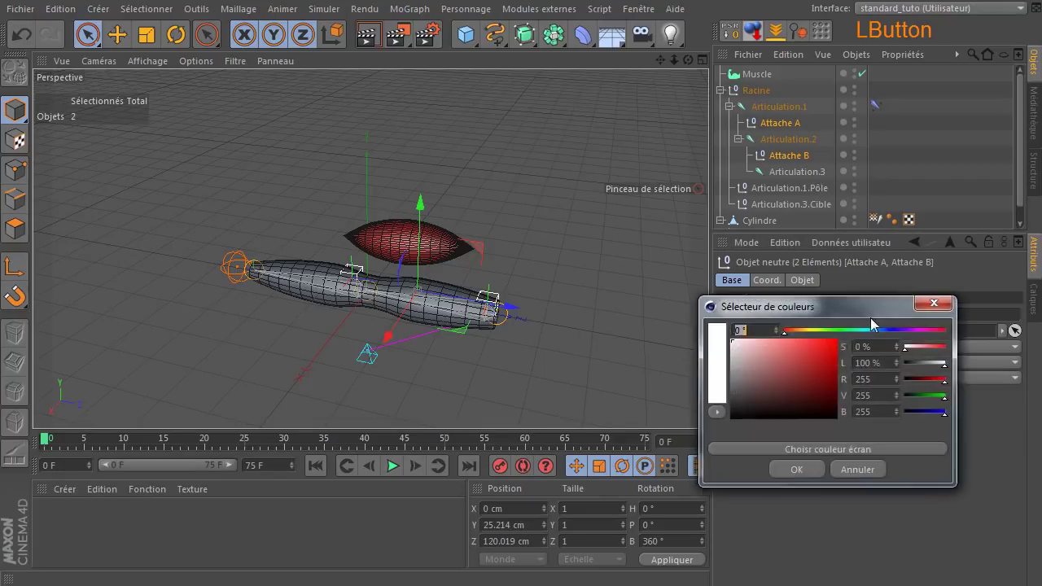
drag(894, 331, 918, 333)
drag(824, 348, 802, 344)
click(797, 471)
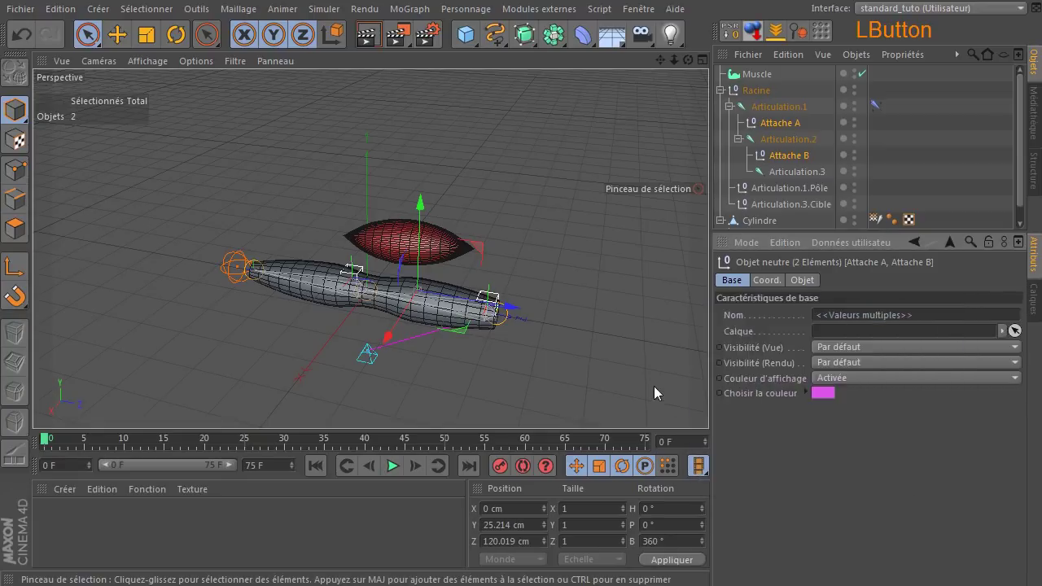
click(380, 309)
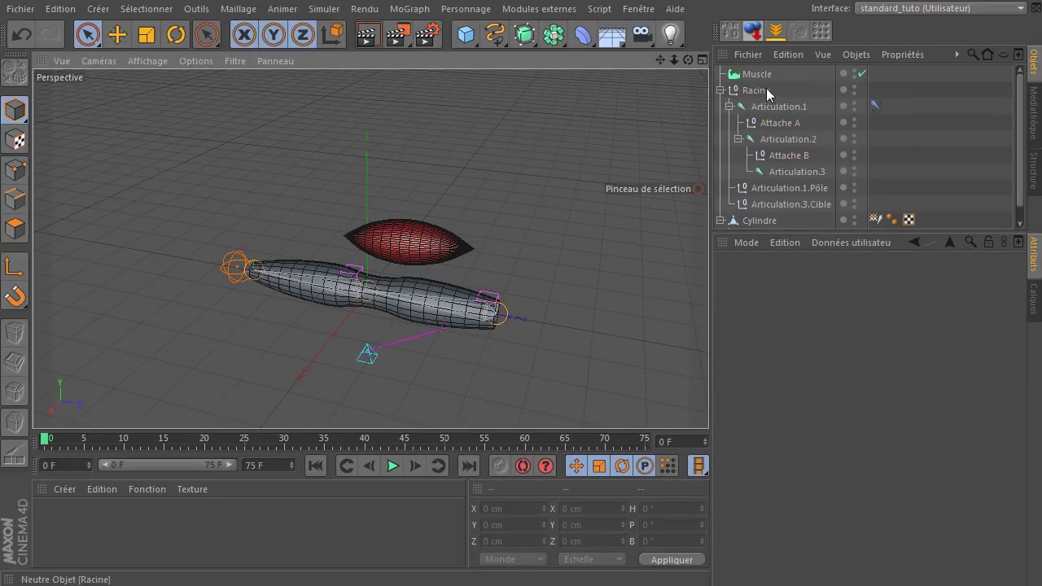
Test the chain by moving Articulation.3.Cible, leaving the target beyond the cylinder's end at about Z -694 cm.
click(783, 203)
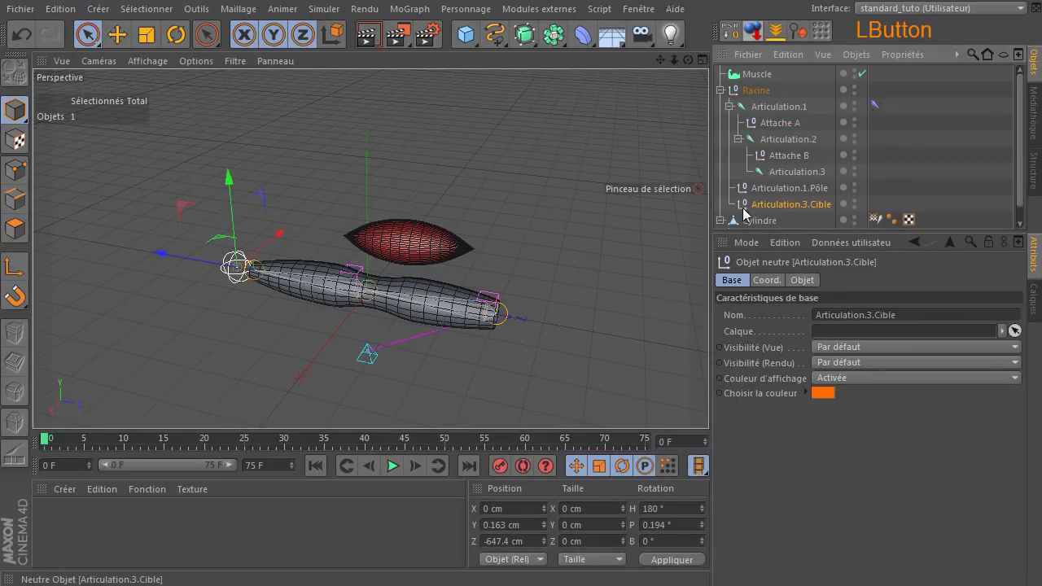
drag(153, 259, 219, 258)
drag(350, 259, 151, 221)
Place the muscle's two end handles on Attache A and Attache B.
middle_click(489, 207)
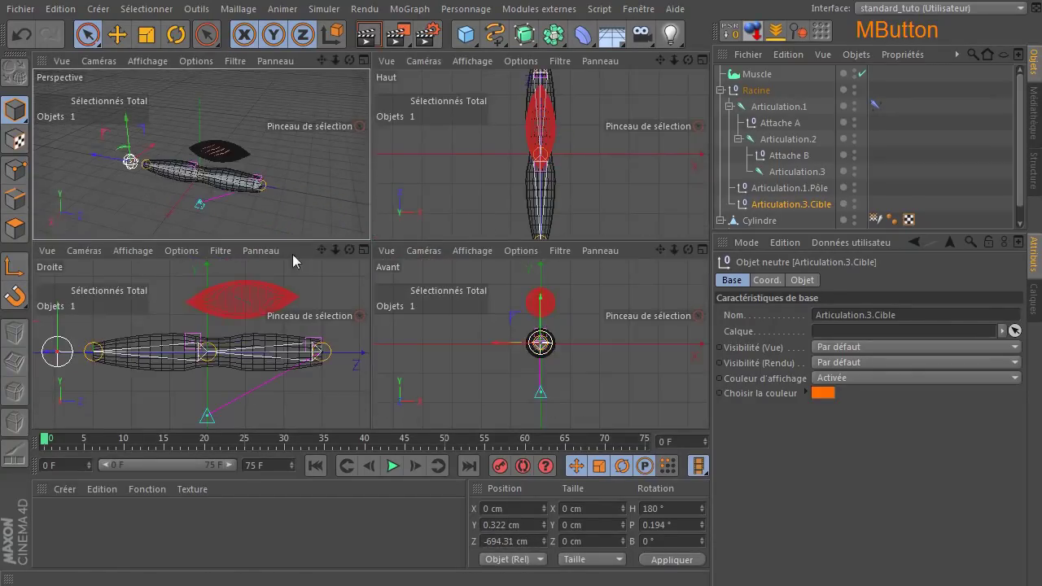
middle_click(324, 293)
click(742, 74)
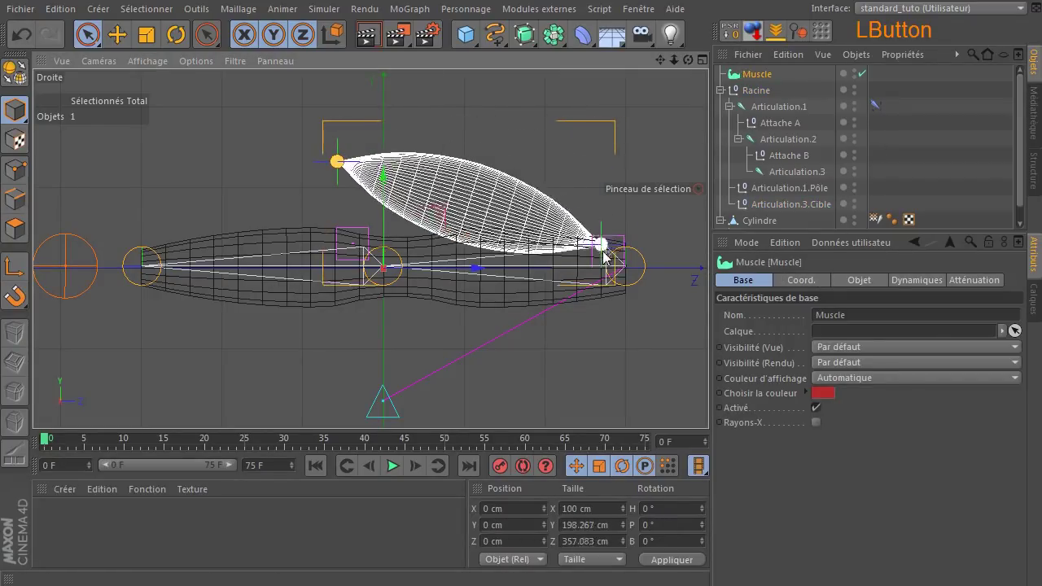
drag(331, 171, 356, 249)
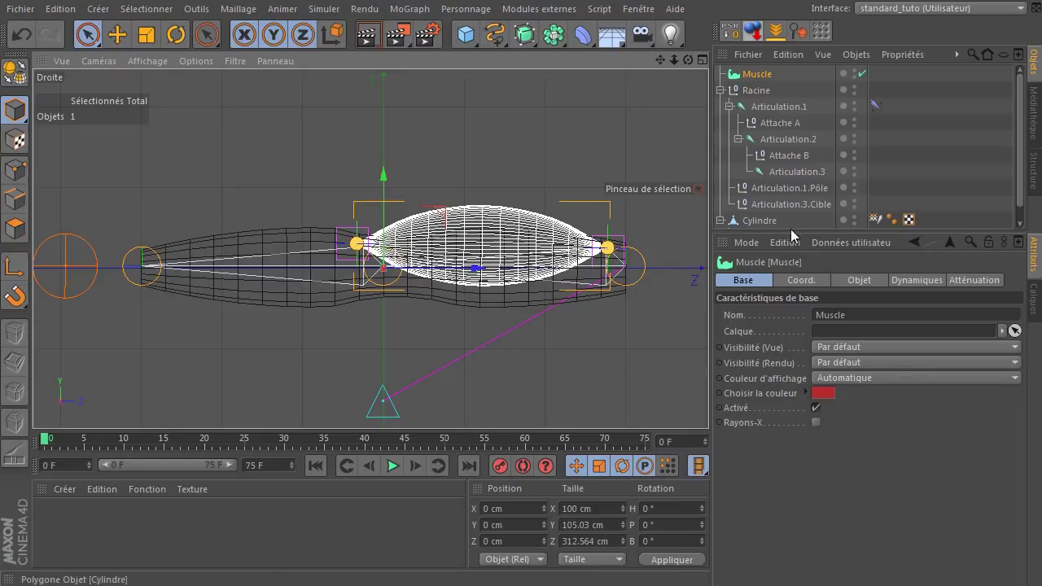
Assign Attache A as the muscle's first anchor object and Attache B as its second.
click(753, 76)
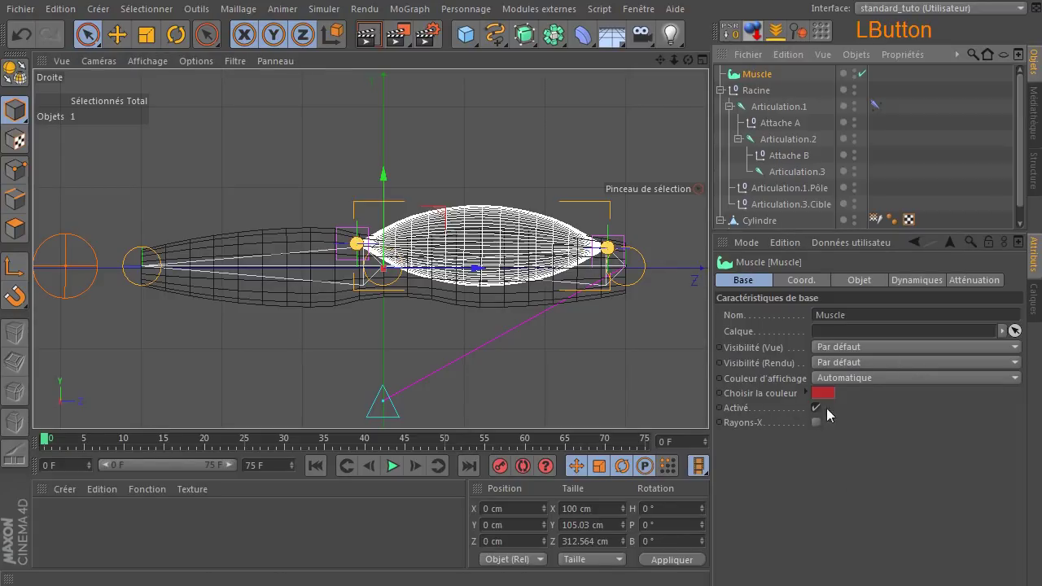
click(855, 279)
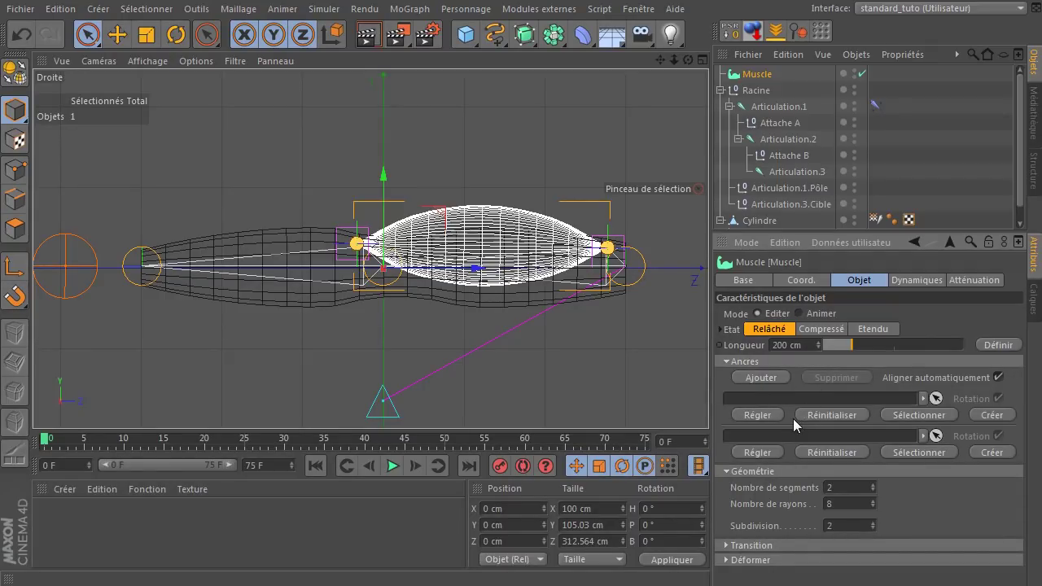
drag(782, 128, 817, 186)
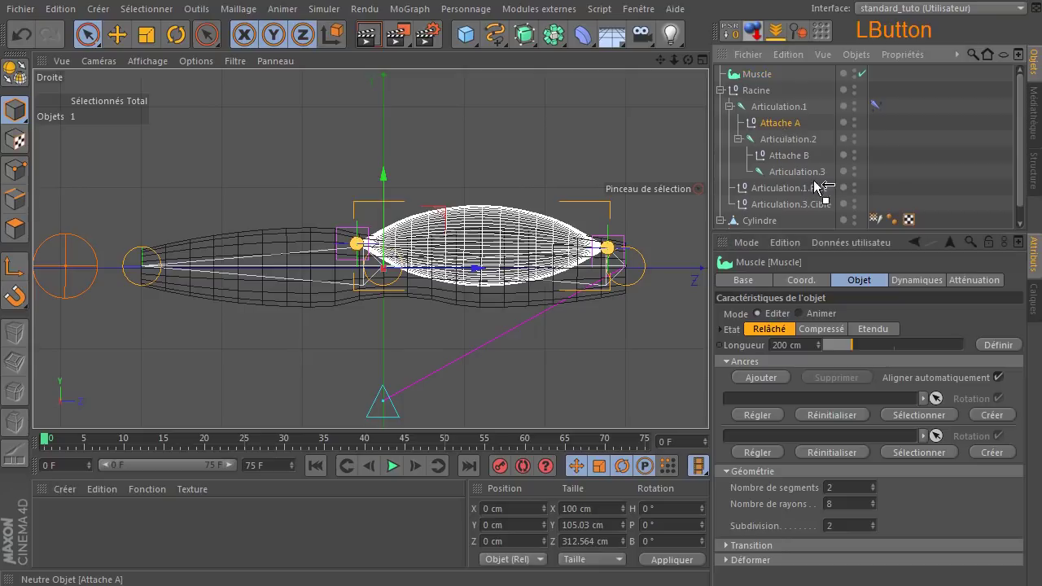
drag(794, 400, 737, 437)
click(801, 157)
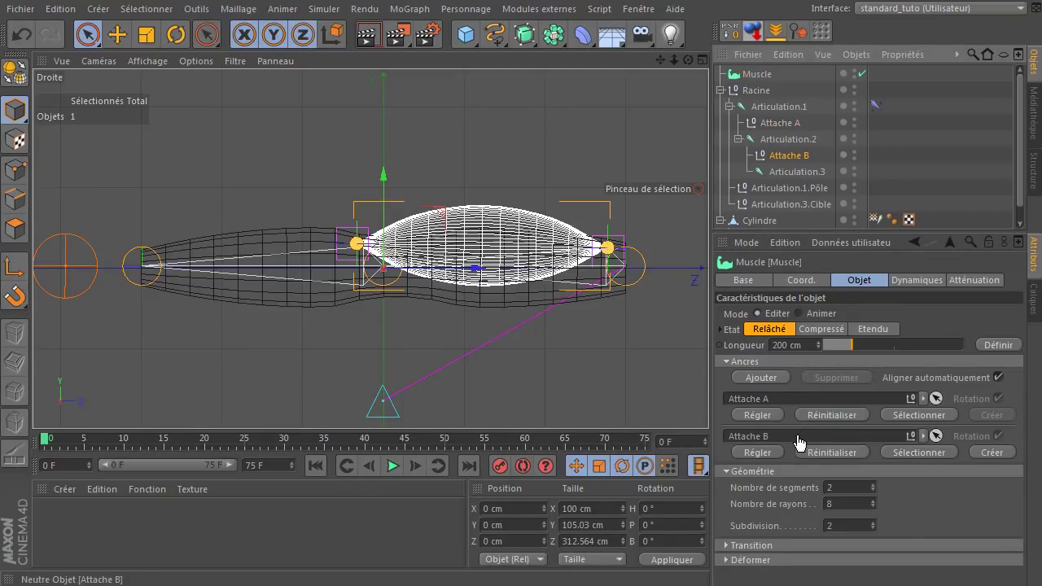
Try Régler on the Attache A anchor and Réinitialiser on both muscle anchors, and undo the resets.
click(761, 415)
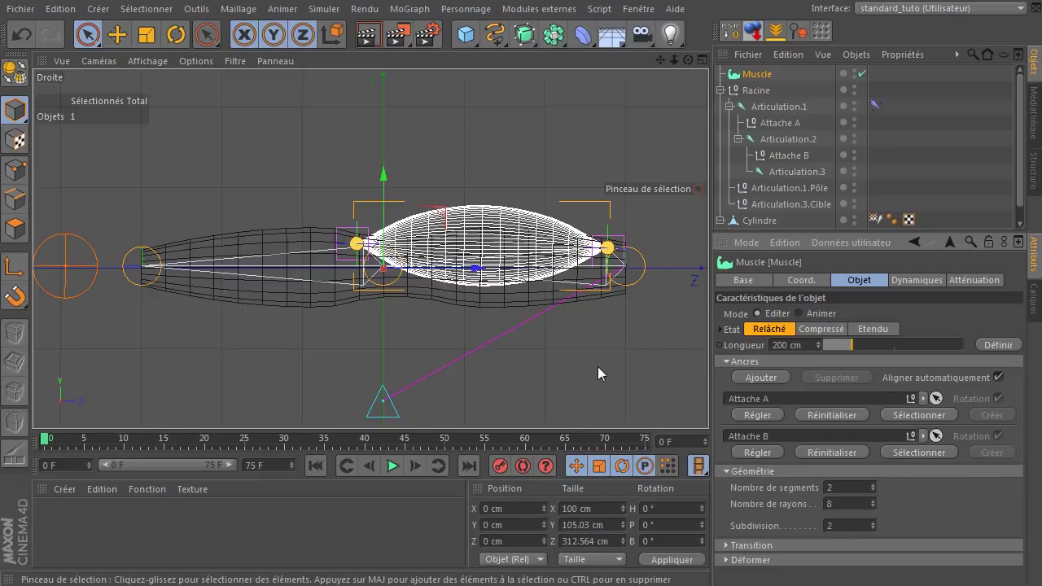
click(837, 415)
click(841, 452)
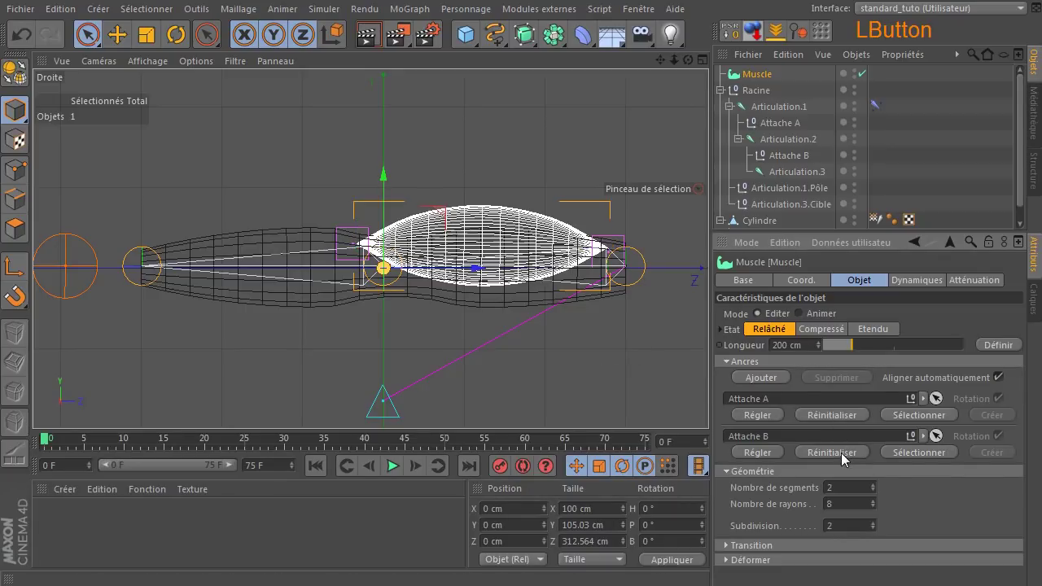
click(16, 39)
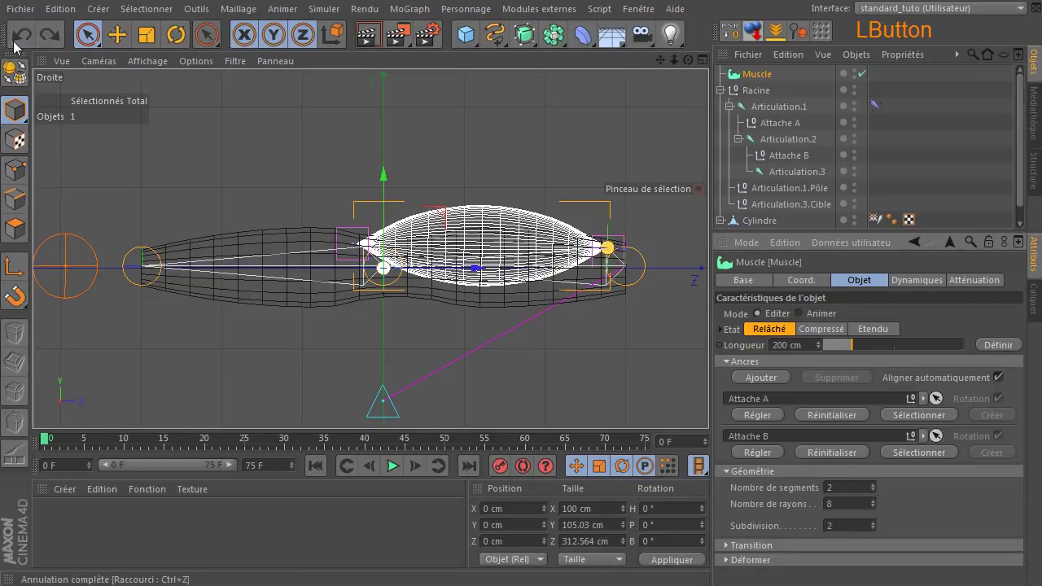
click(494, 374)
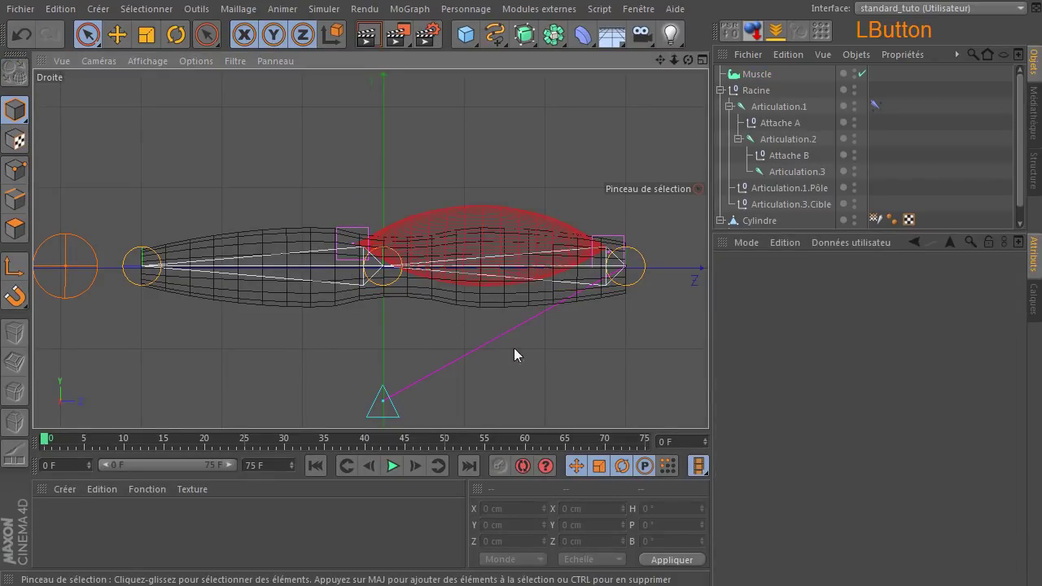
Try raising Attache A above the cylinder to test the muscle's attachment, and undo the move.
middle_click(575, 275)
middle_click(134, 177)
mouse_move(688, 59)
mouse_down()
mouse_move(688, 32)
mouse_move(693, 57)
mouse_move(690, 45)
mouse_up()
drag(368, 290, 382, 285)
click(780, 123)
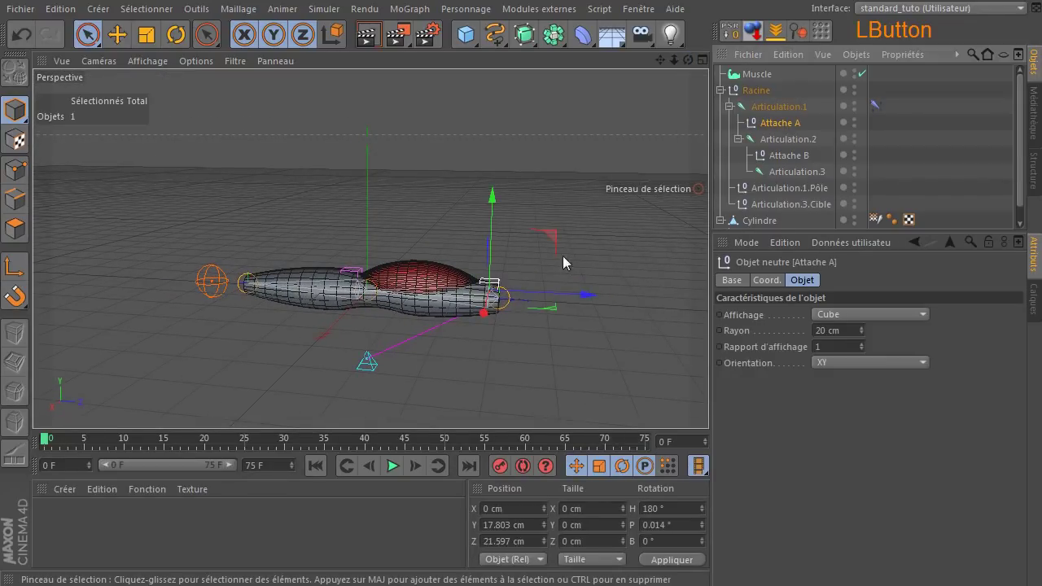
drag(548, 243, 555, 204)
click(22, 34)
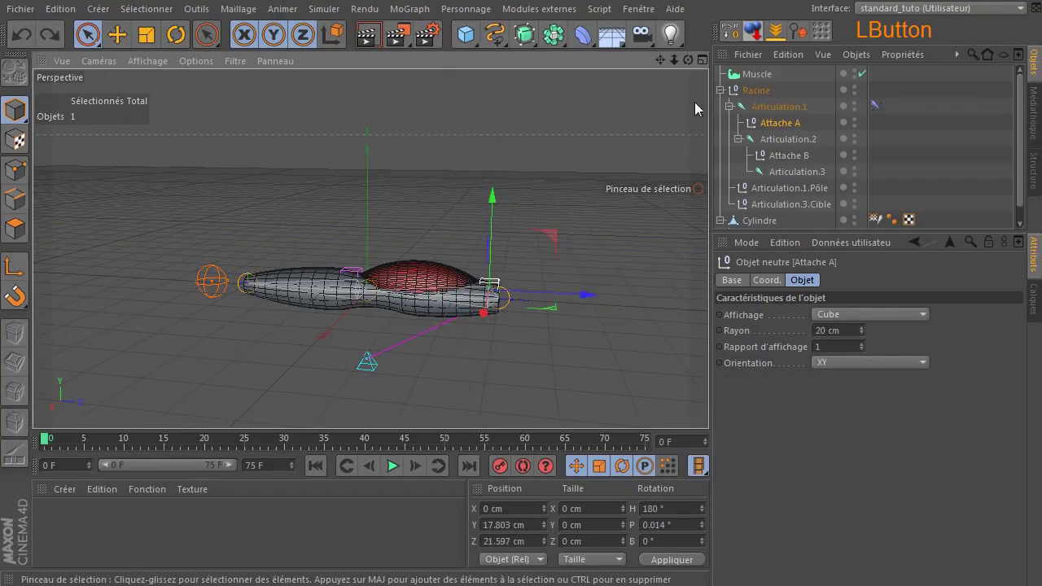
Apply Régler to both muscle anchors and move Attache A above the cylinder to about Y 122 cm, Z 10 cm.
click(762, 74)
click(750, 414)
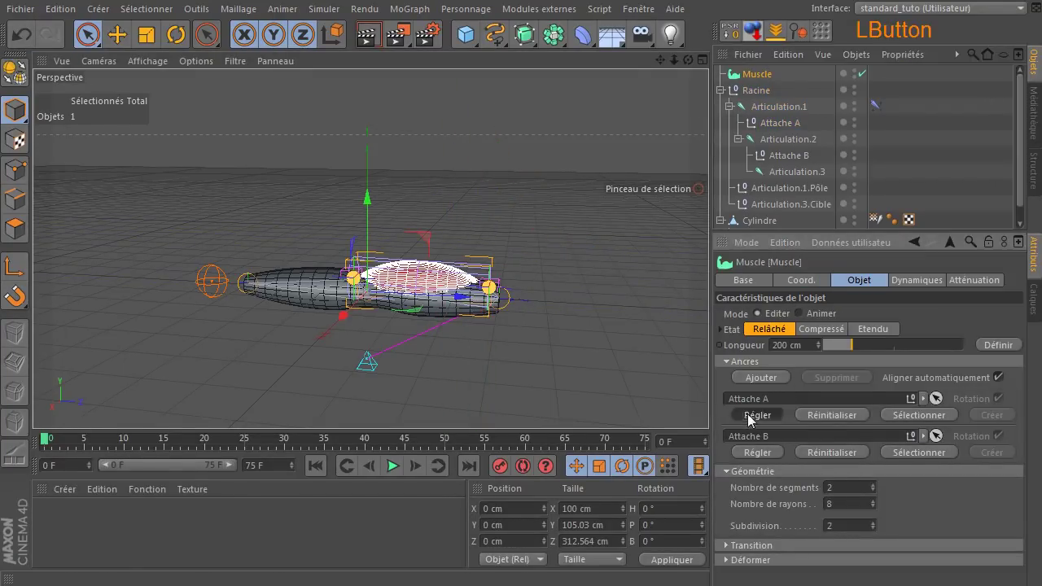
click(756, 453)
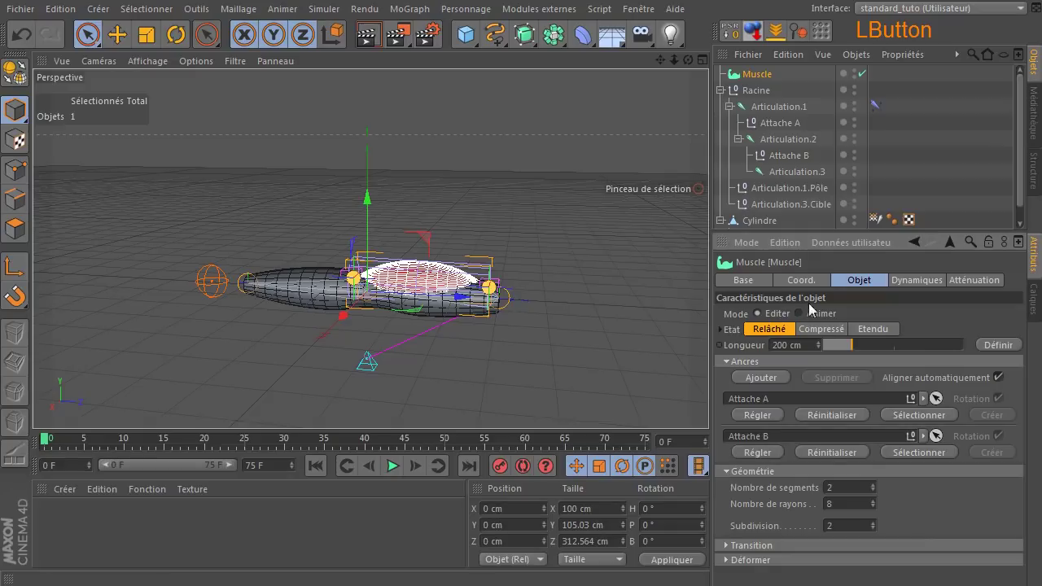
click(778, 123)
drag(489, 283, 495, 243)
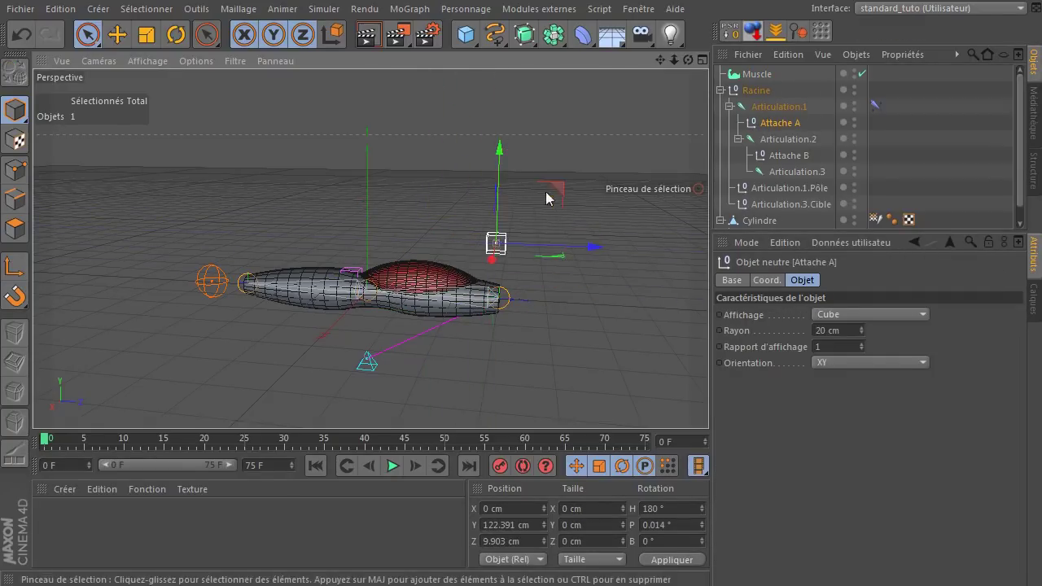
Select the muscle's Relâché state and move its +Z end handle onto the raised Attache A.
click(753, 74)
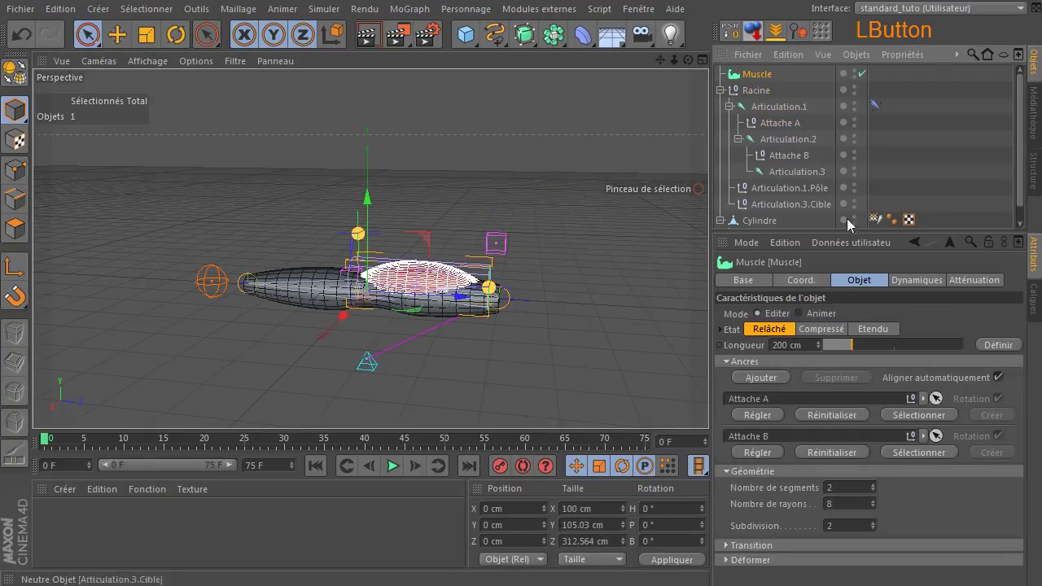
click(769, 328)
drag(477, 248, 502, 249)
scroll(480, 297, up, 5)
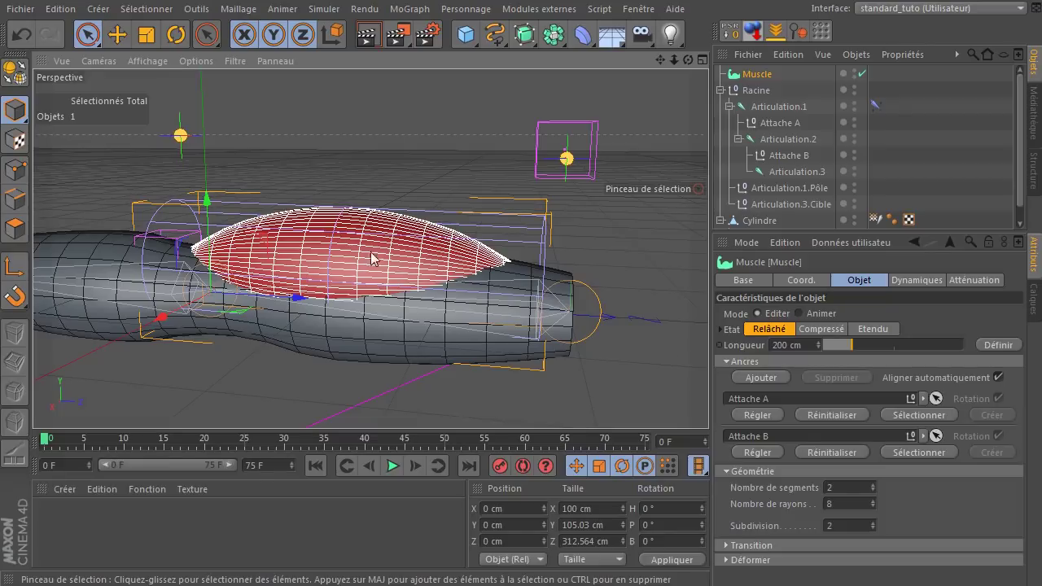
Undo the anchor tests, the anchor assignments and the muscle end moves, back to the muscle's original position above the cylinder.
click(20, 35)
click(20, 36)
click(20, 36)
click(20, 36)
click(21, 36)
click(21, 36)
click(20, 36)
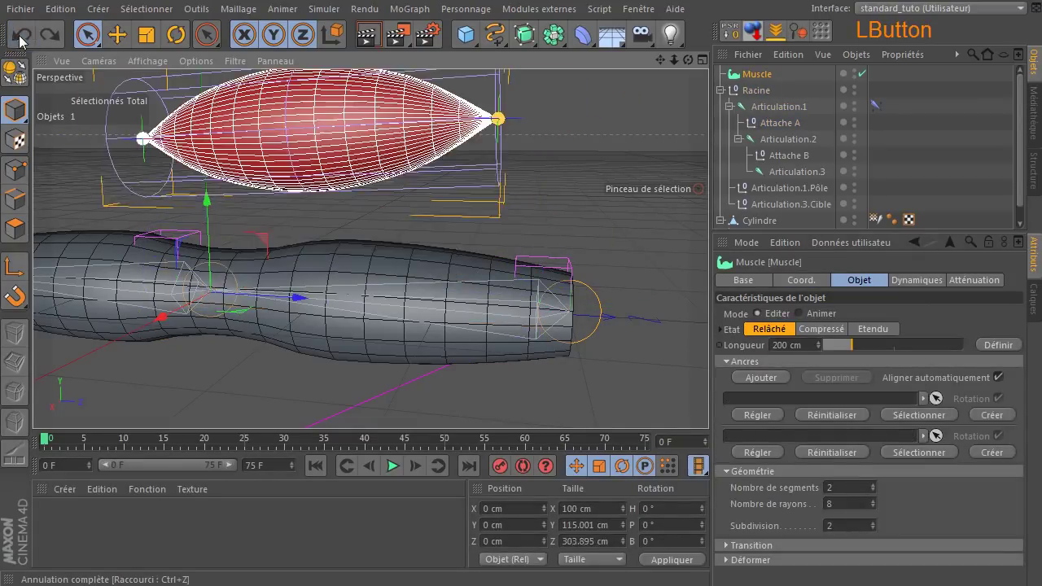
click(21, 36)
Move the muscle's two end handles down onto the cylinder, one near Attache A and the other near Attache B.
click(755, 74)
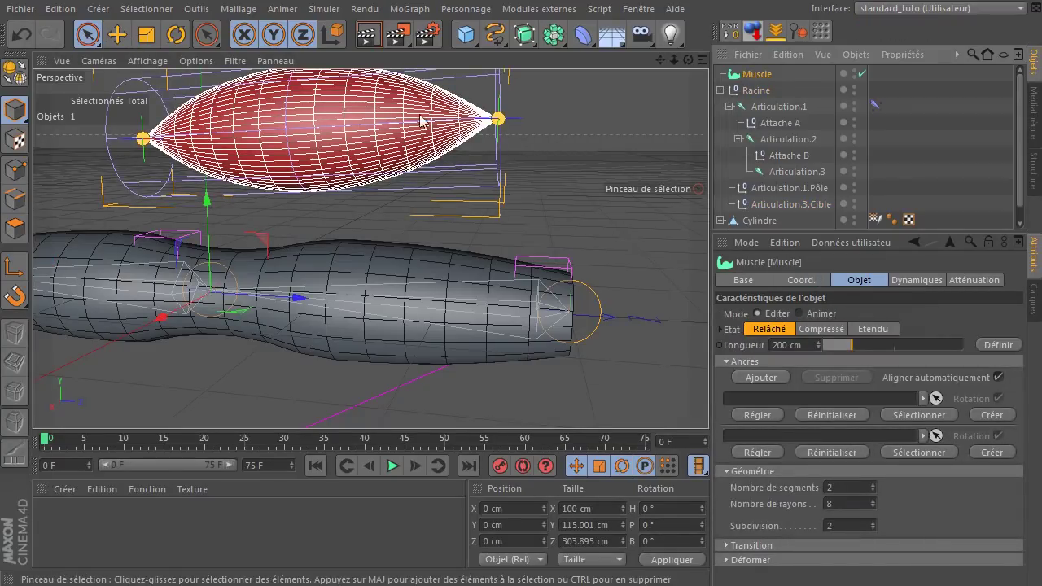
drag(497, 119, 551, 286)
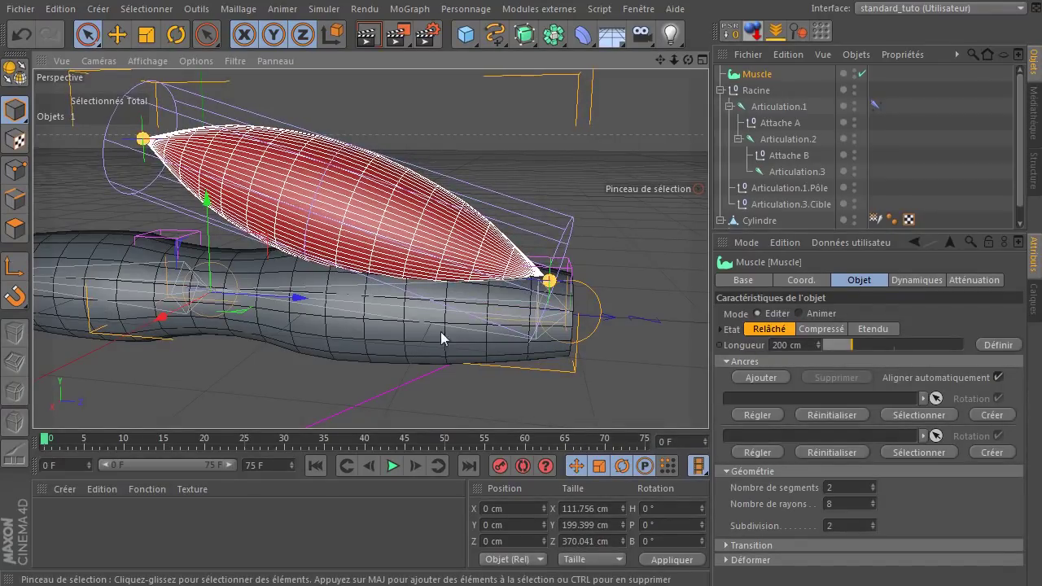
middle_click(466, 292)
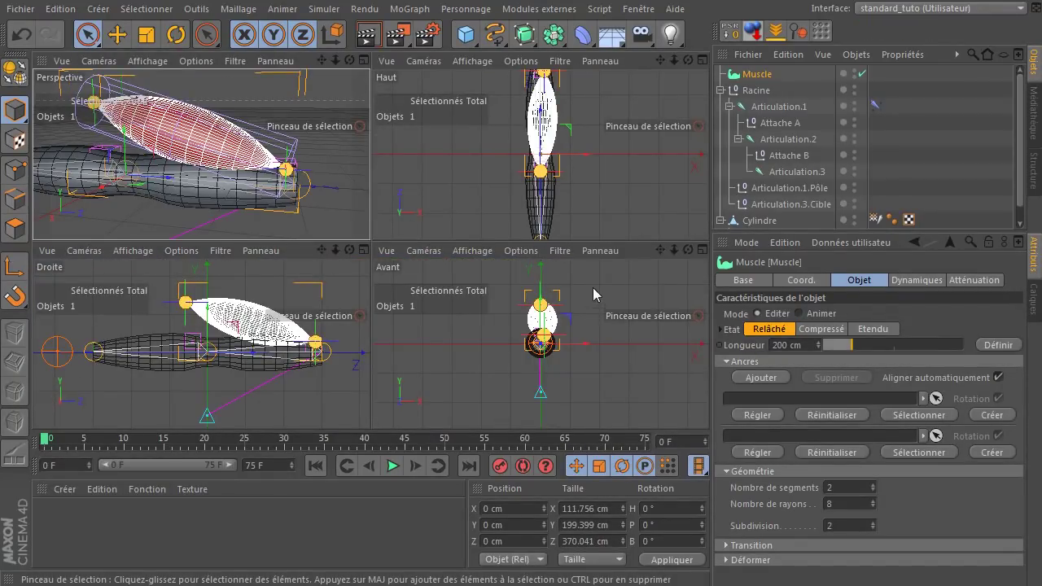
drag(186, 302, 193, 341)
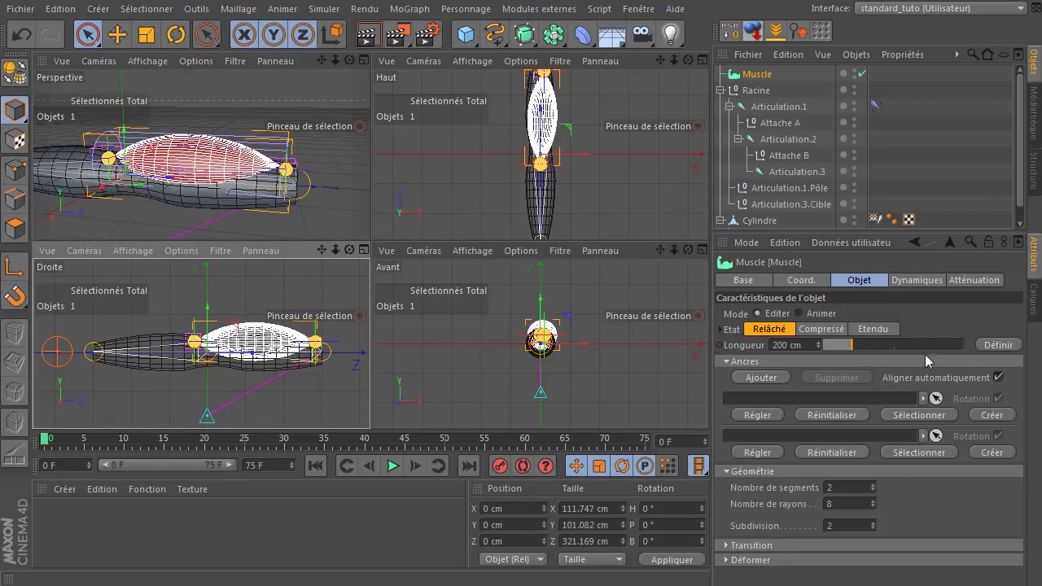
Assign Attache A to the muscle's first anchor and Attache B to the second, and raise Attache A above the cylinder as a test.
click(776, 125)
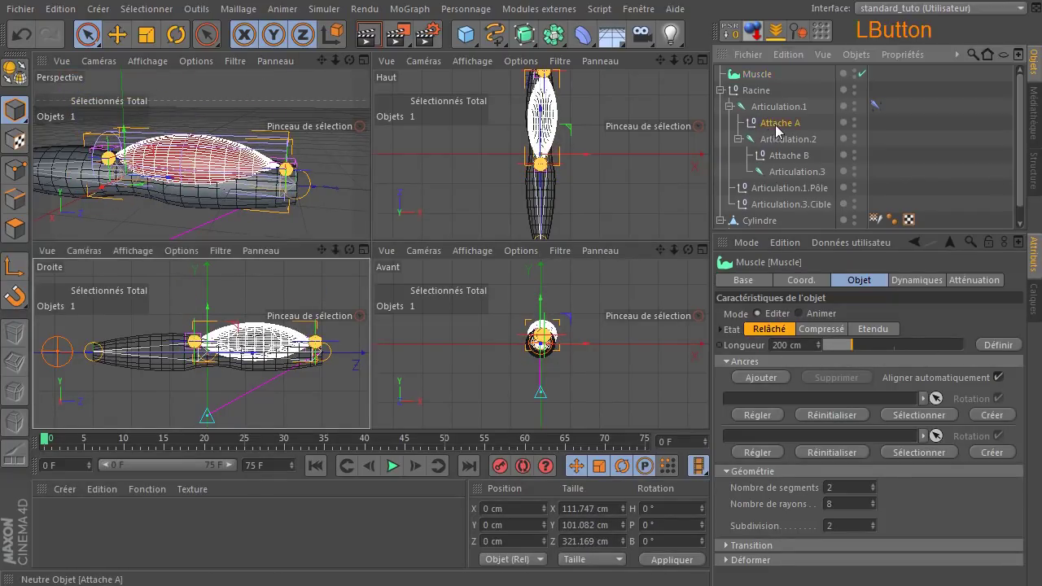
click(776, 156)
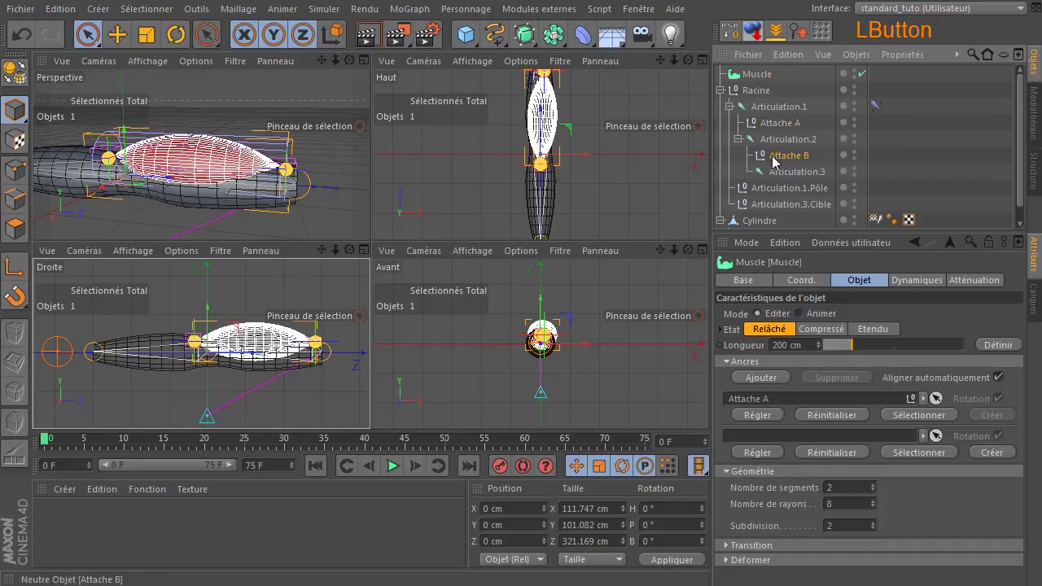
drag(801, 413, 783, 438)
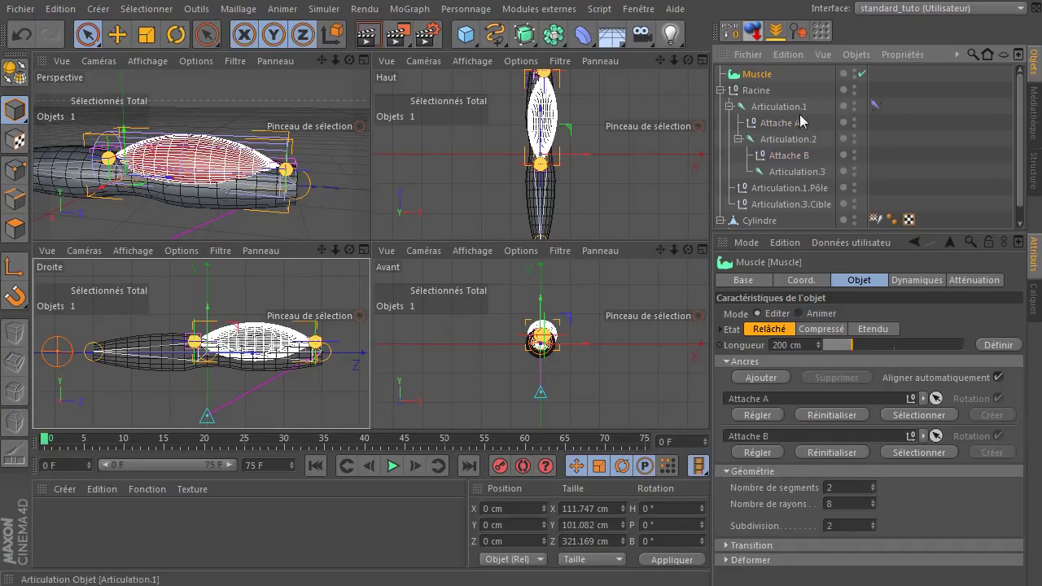
click(787, 123)
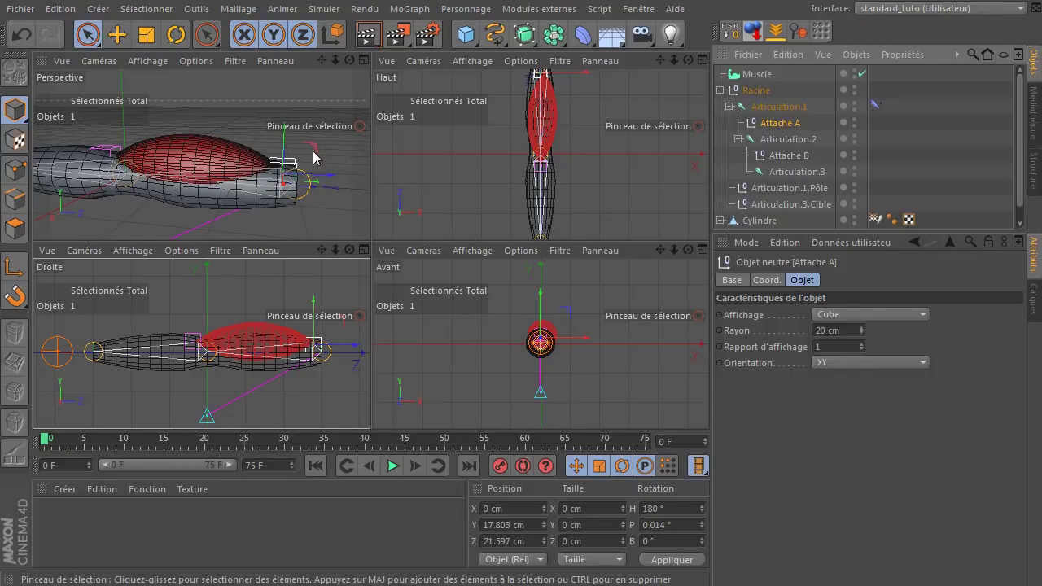
drag(295, 163, 331, 88)
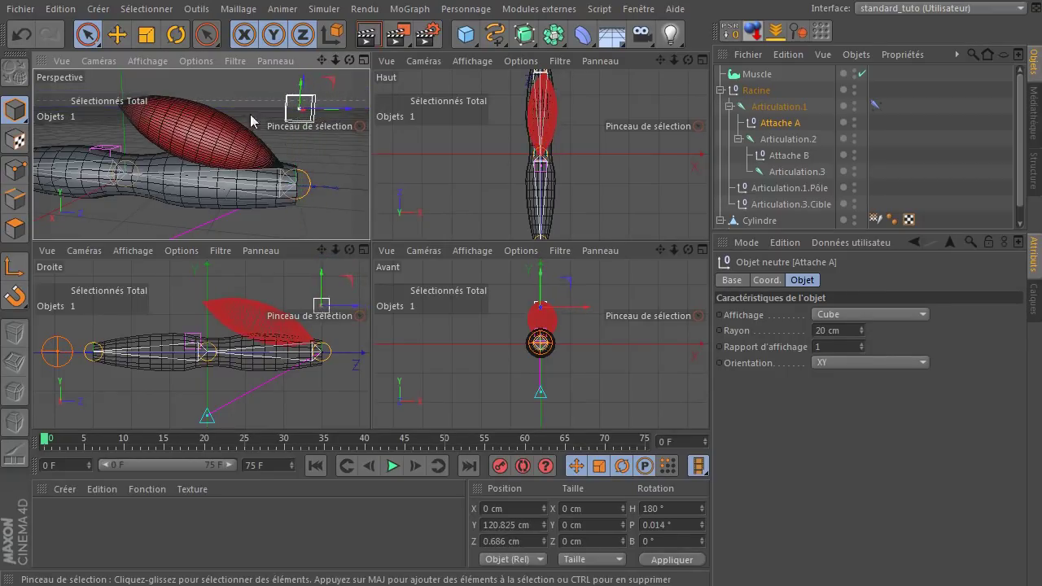
Swap the muscle's anchors, assigning Attache B to the first anchor and Attache A to the second.
click(747, 77)
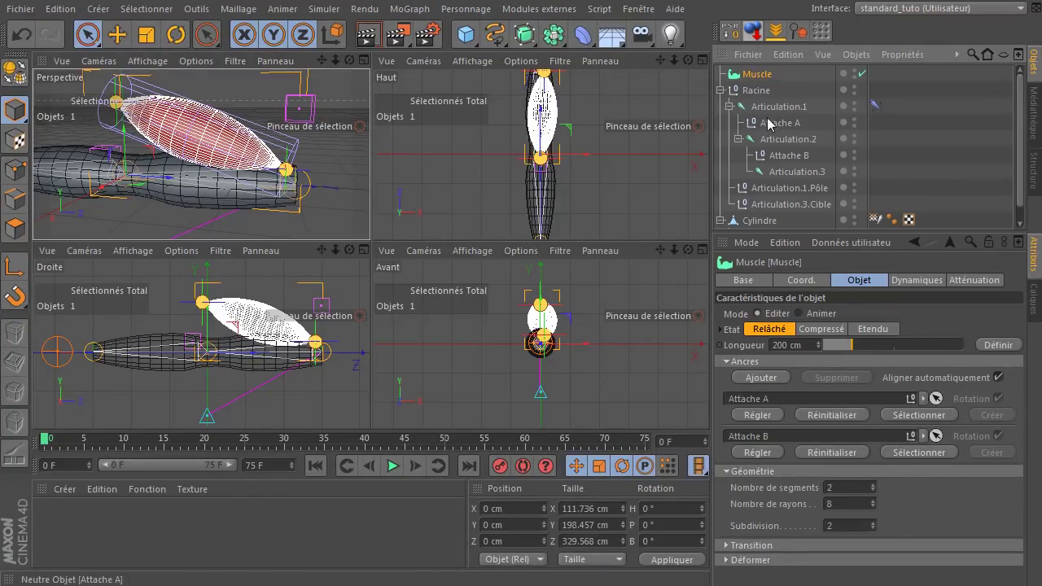
drag(770, 123, 780, 228)
drag(786, 437, 785, 440)
drag(766, 160, 805, 328)
drag(784, 407, 782, 403)
click(151, 151)
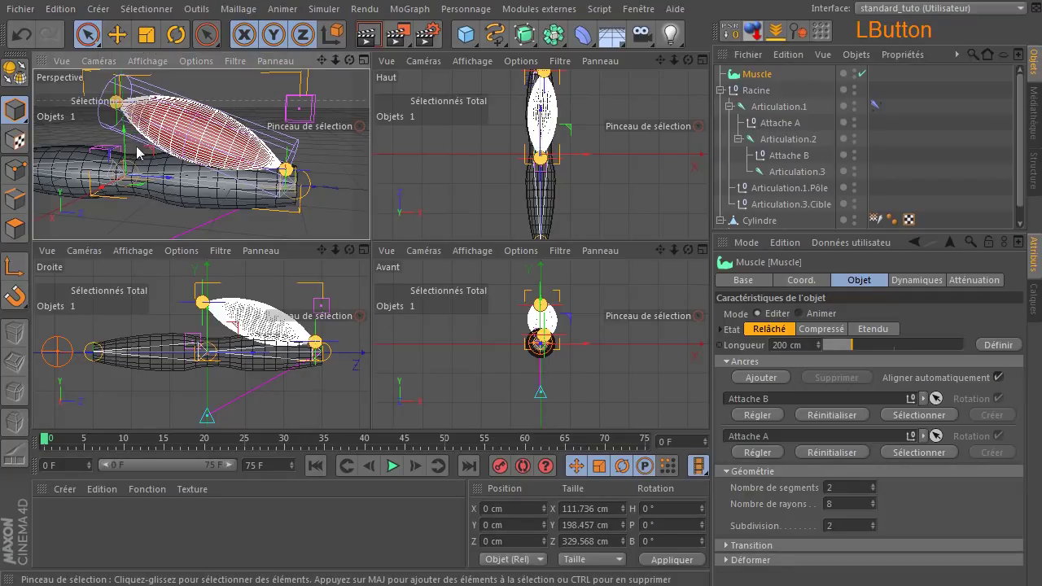
Raise Attache A to test the swapped anchors, and lower it back onto the cylinder at about Y 28 cm, Z 31 cm.
click(766, 123)
drag(298, 105, 337, 77)
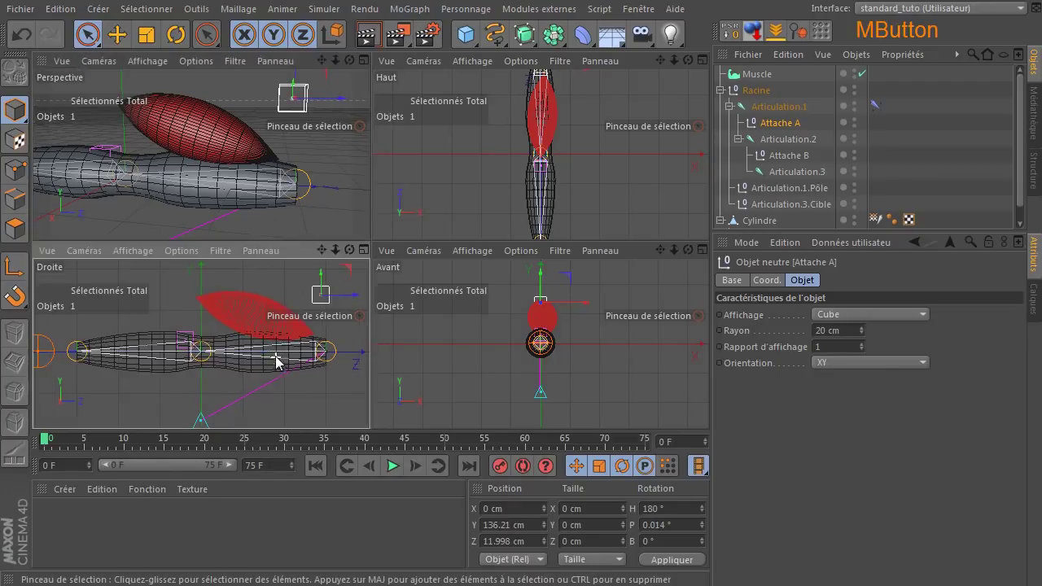
middle_click(174, 354)
drag(660, 96, 661, 192)
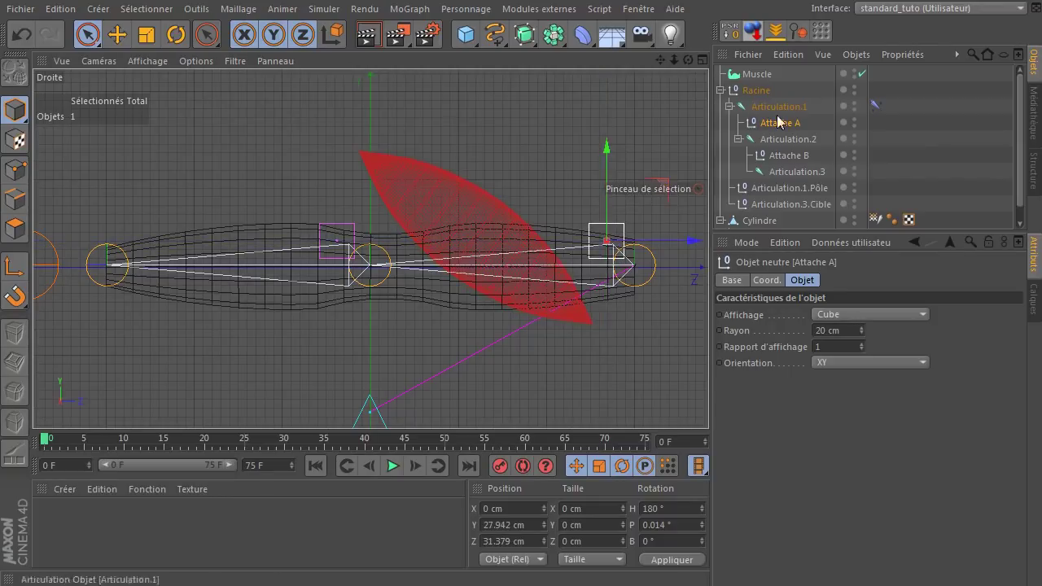
Move the muscle's +Z end handle onto Attache A and its other end handle onto Attache B.
click(756, 74)
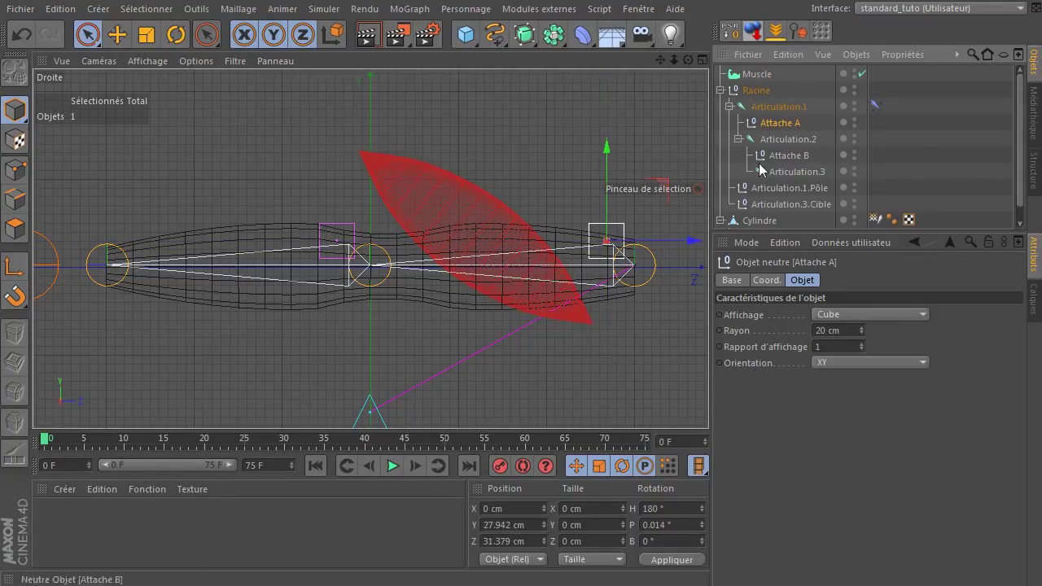
click(757, 74)
drag(591, 324, 605, 241)
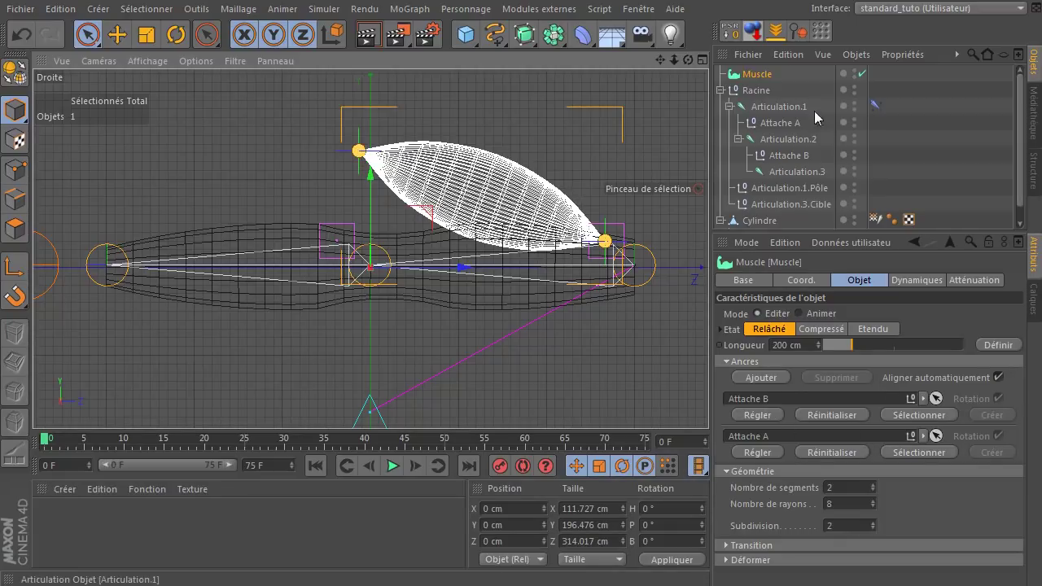
drag(359, 150, 339, 246)
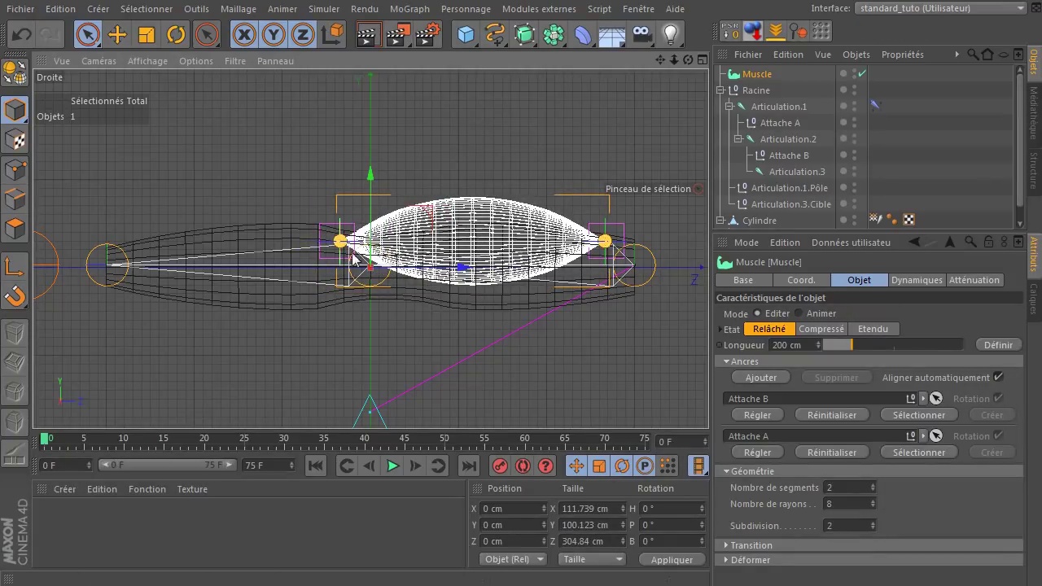
Shift Attache B slightly away from Attache A, and move Attache A to about Y 27 cm, Z 24 cm.
middle_click(353, 256)
middle_click(353, 198)
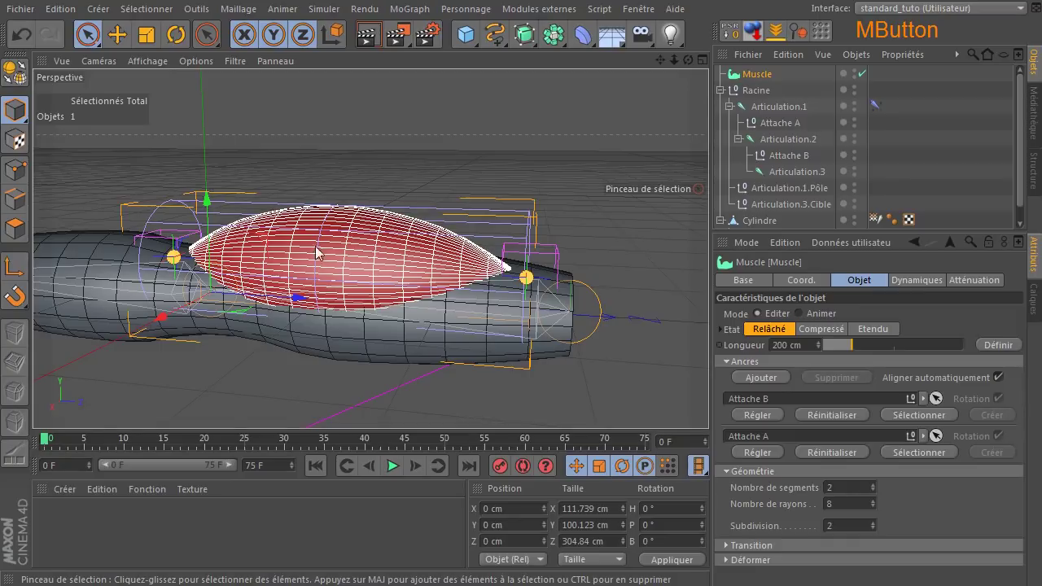
scroll(315, 246, down, 5)
drag(688, 59, 546, 62)
alt+drag(280, 274, 419, 268)
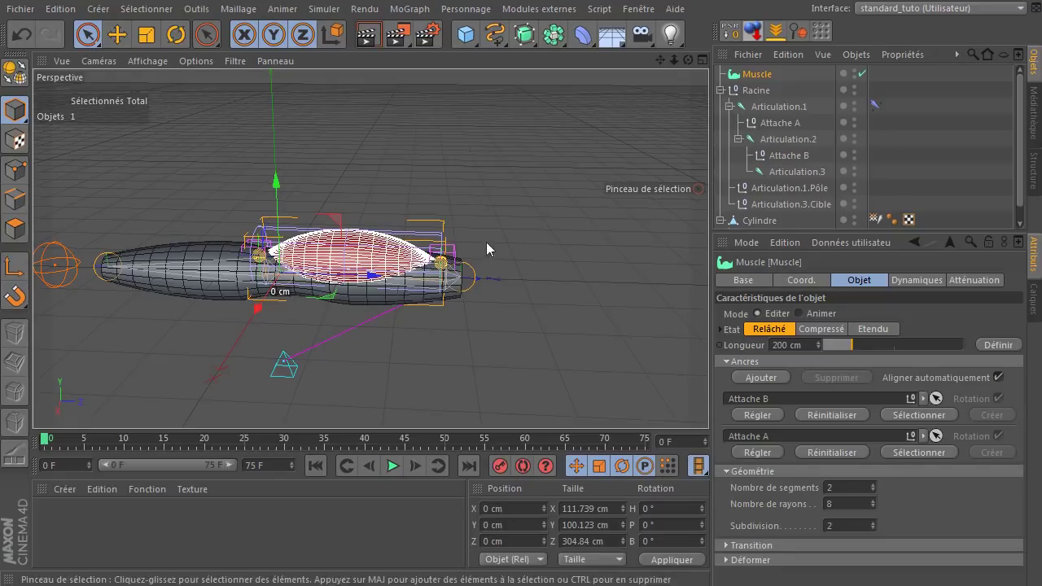
click(786, 154)
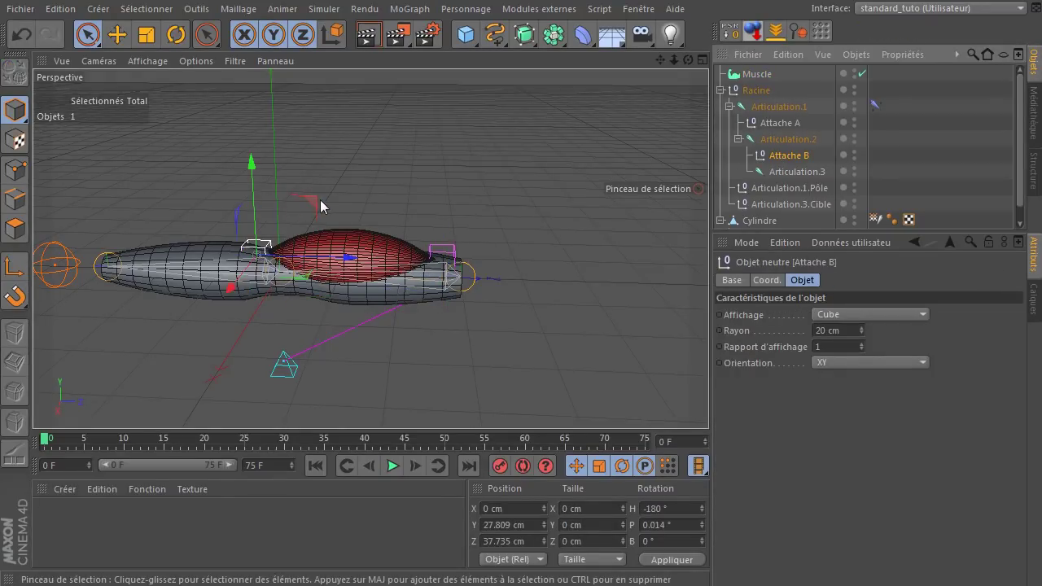
mouse_move(299, 199)
mouse_down()
mouse_move(320, 151)
mouse_move(456, 84)
mouse_move(337, 169)
mouse_move(352, 177)
mouse_move(302, 215)
mouse_up()
drag(243, 169, 247, 167)
click(778, 123)
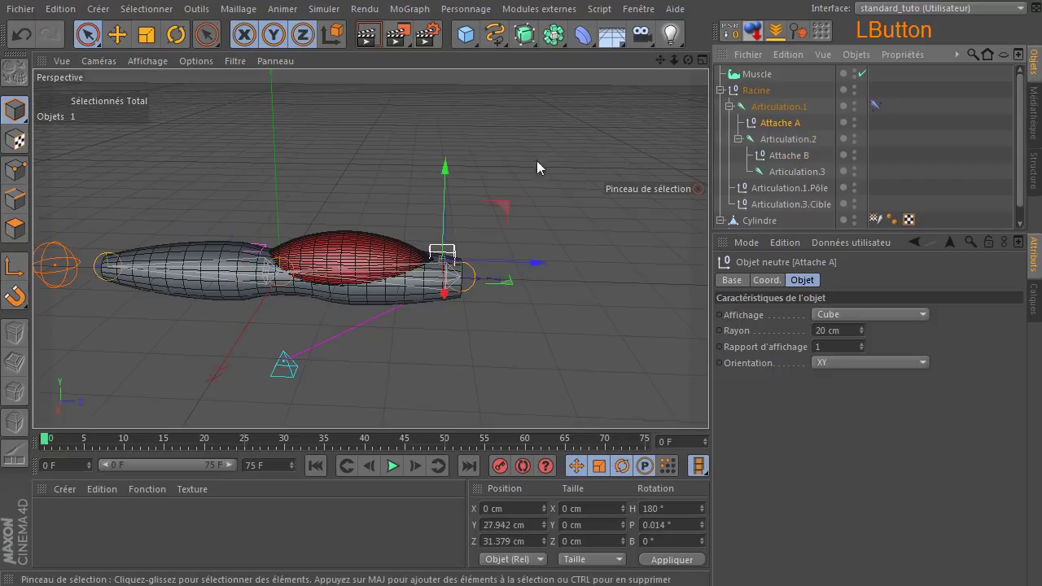
mouse_move(495, 209)
mouse_down()
mouse_move(453, 214)
mouse_move(494, 149)
mouse_move(499, 206)
mouse_up()
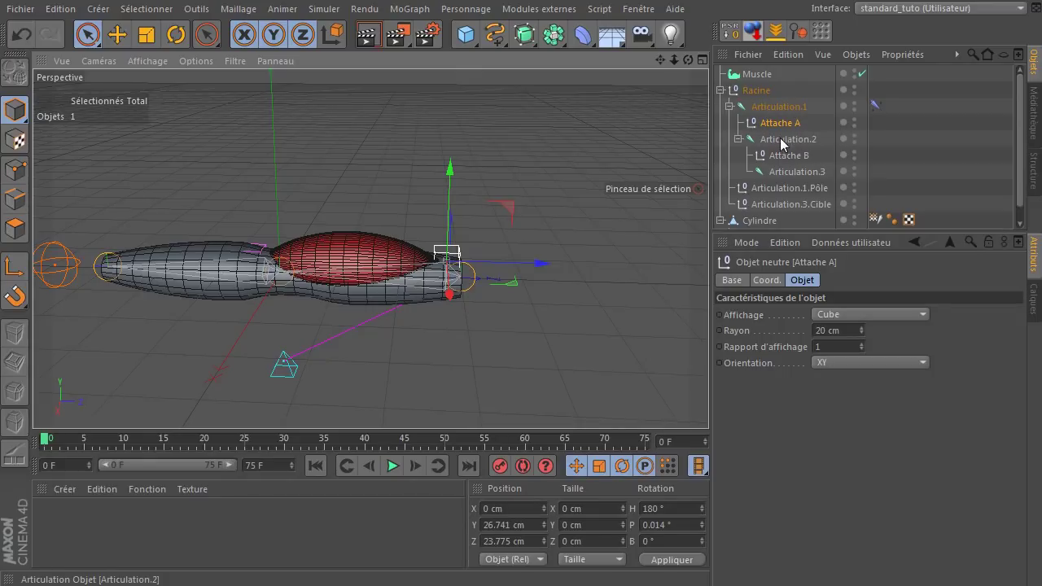
Move the target Articulation.3.Cible toward the muscle to test the bend, and return it to about Z -699 cm.
click(61, 266)
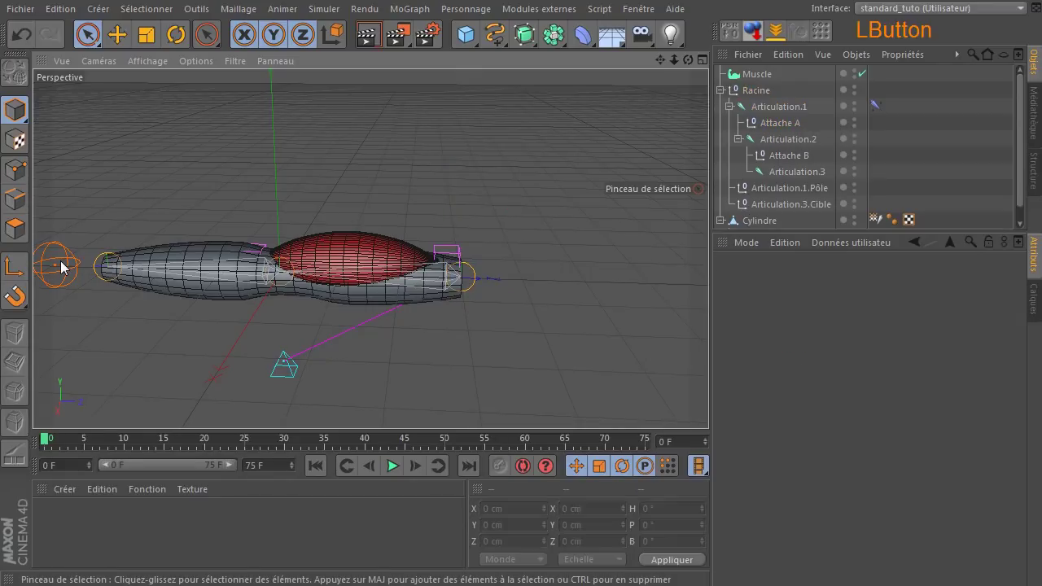
click(57, 270)
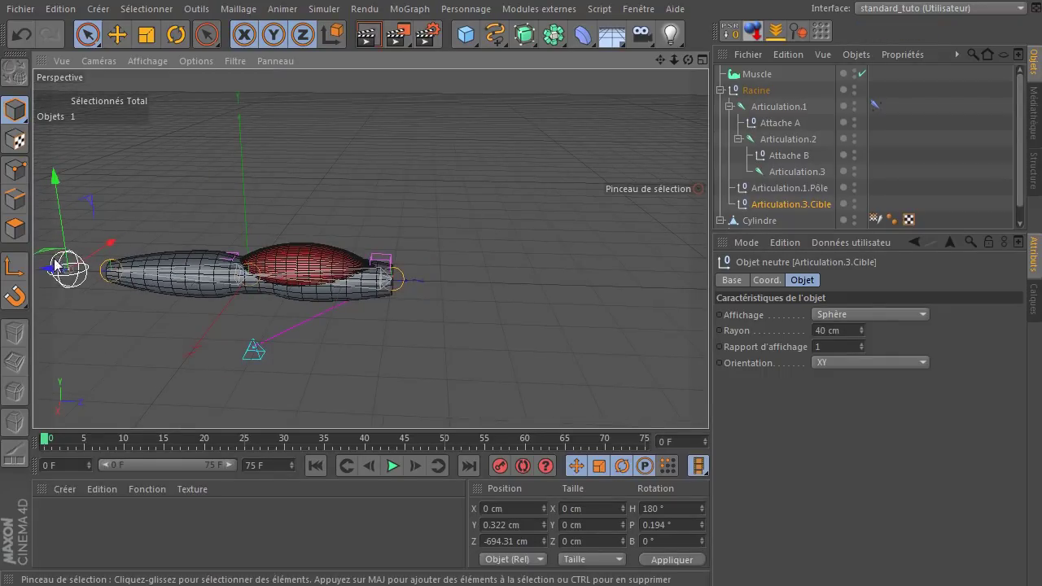
drag(59, 271, 258, 271)
drag(195, 254, 68, 262)
Collapse the muscle's Ancres settings and examine its Relâché, Compressé and Etendu states in the side view.
middle_click(457, 215)
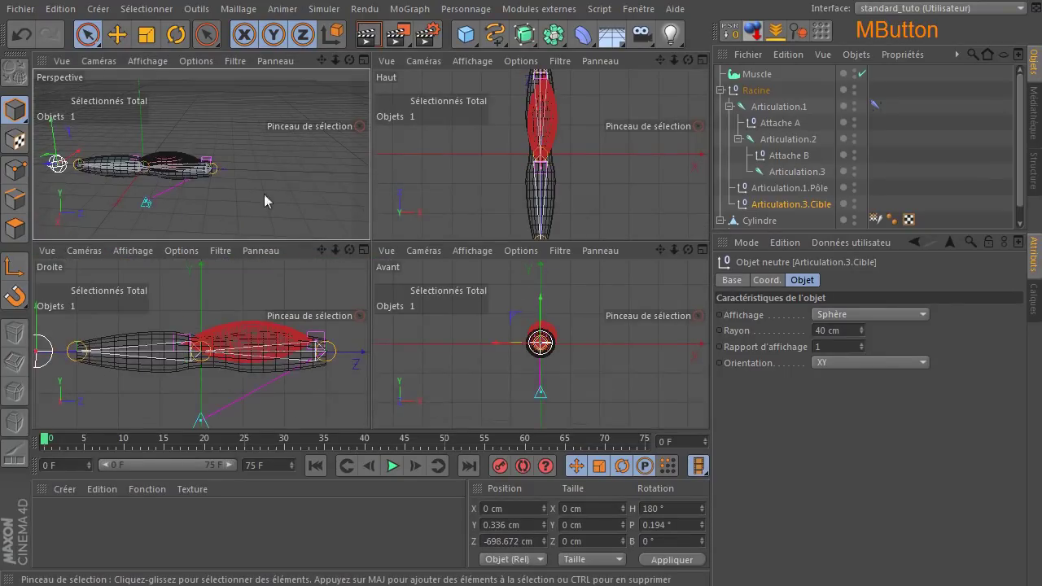
middle_click(253, 316)
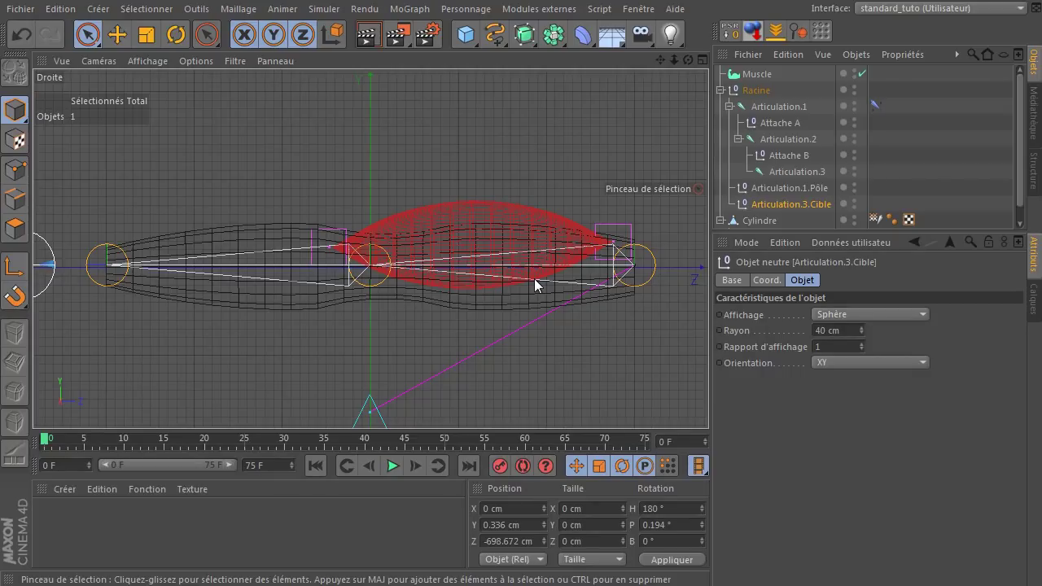
click(758, 75)
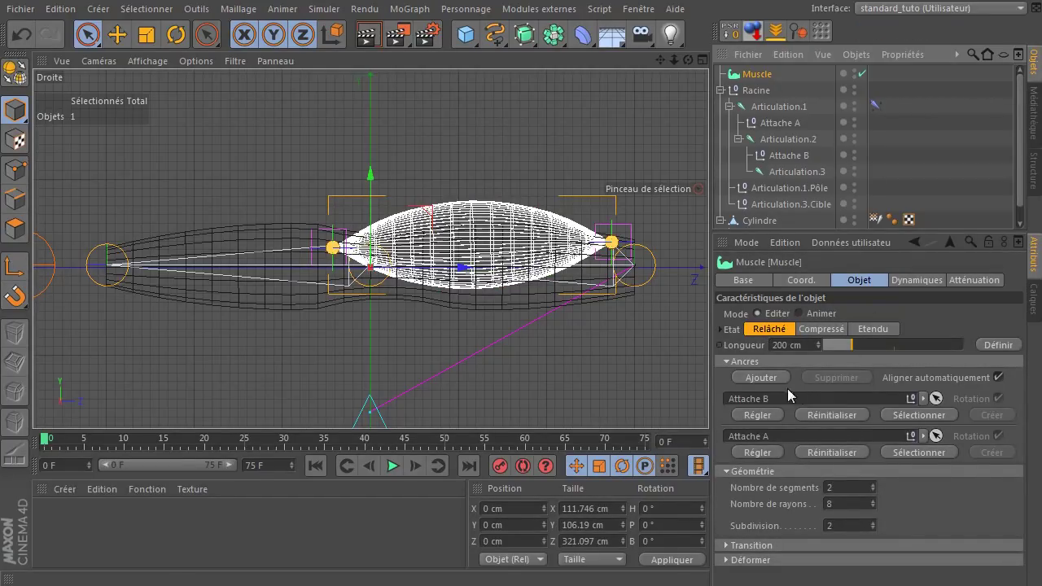
click(727, 362)
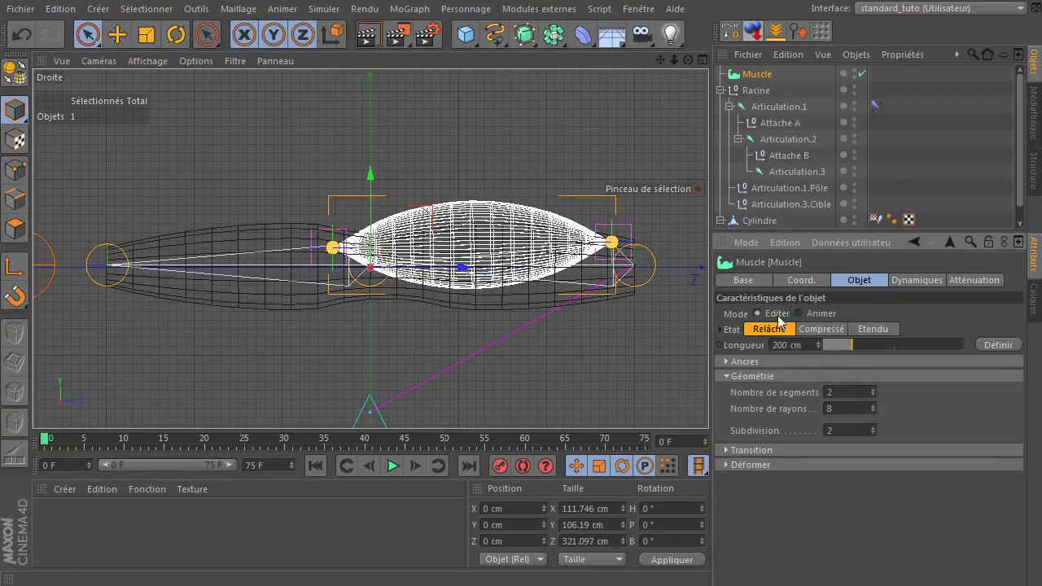
click(814, 330)
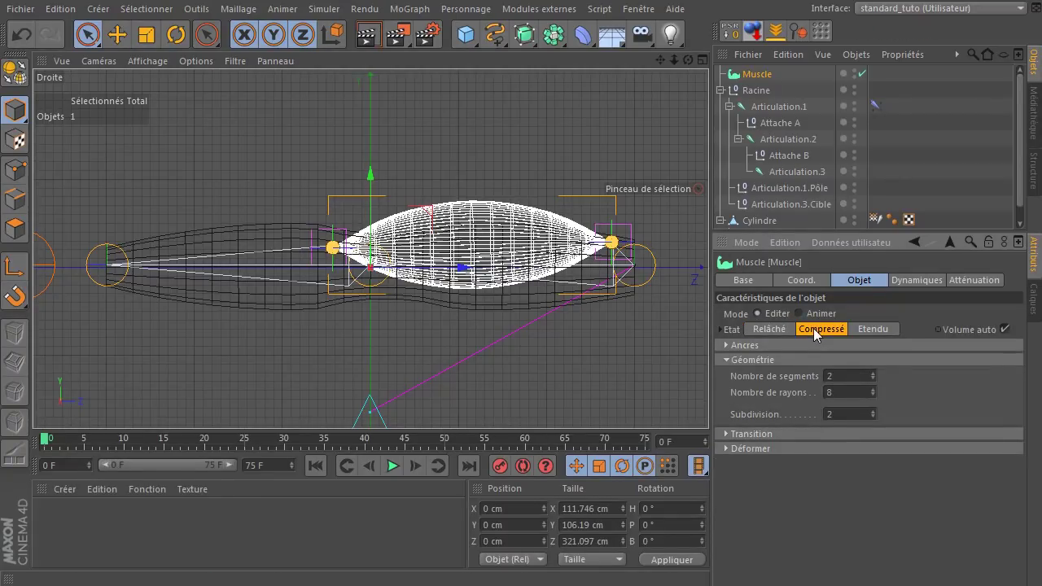
click(870, 330)
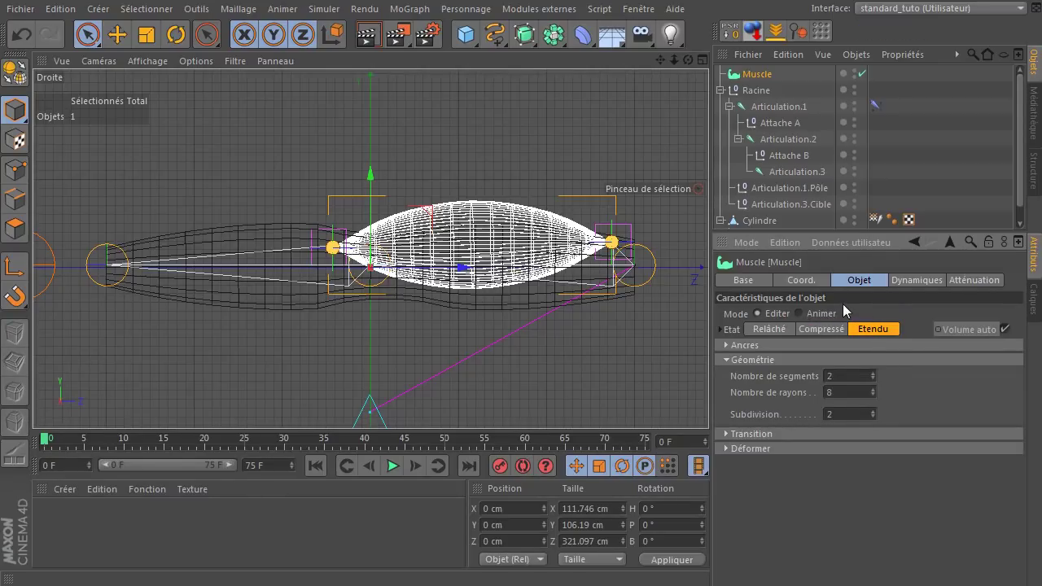
click(765, 332)
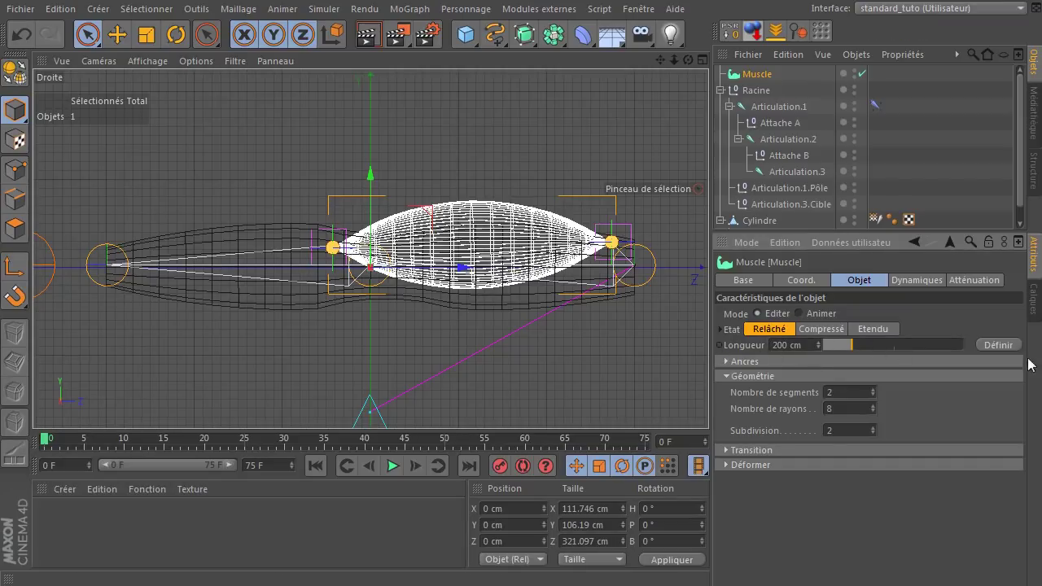
Inspect the Longueur setting of the Compressé and Etendu states by switching Volume auto off and back on in each.
click(831, 330)
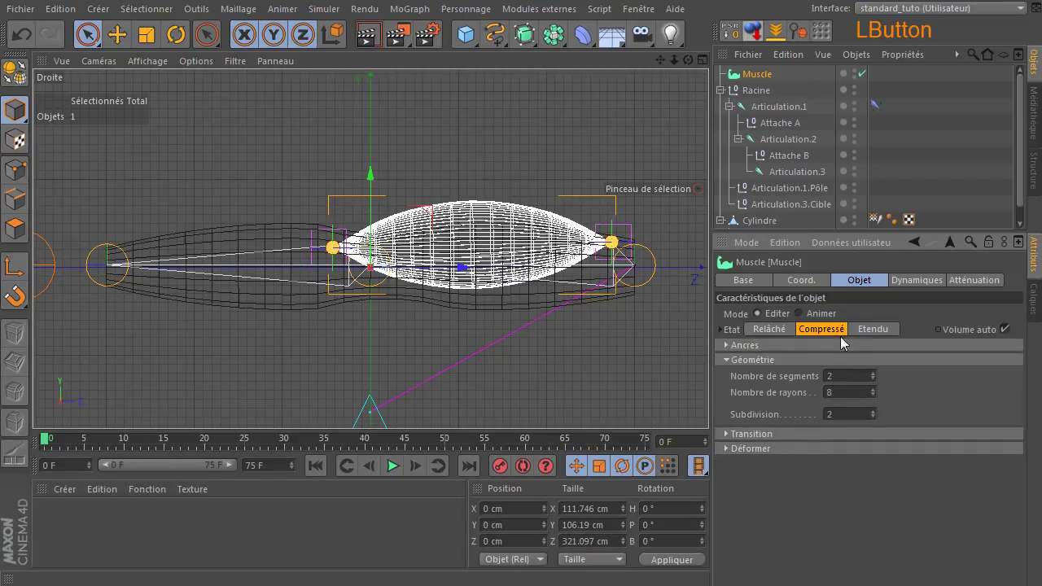
click(1005, 329)
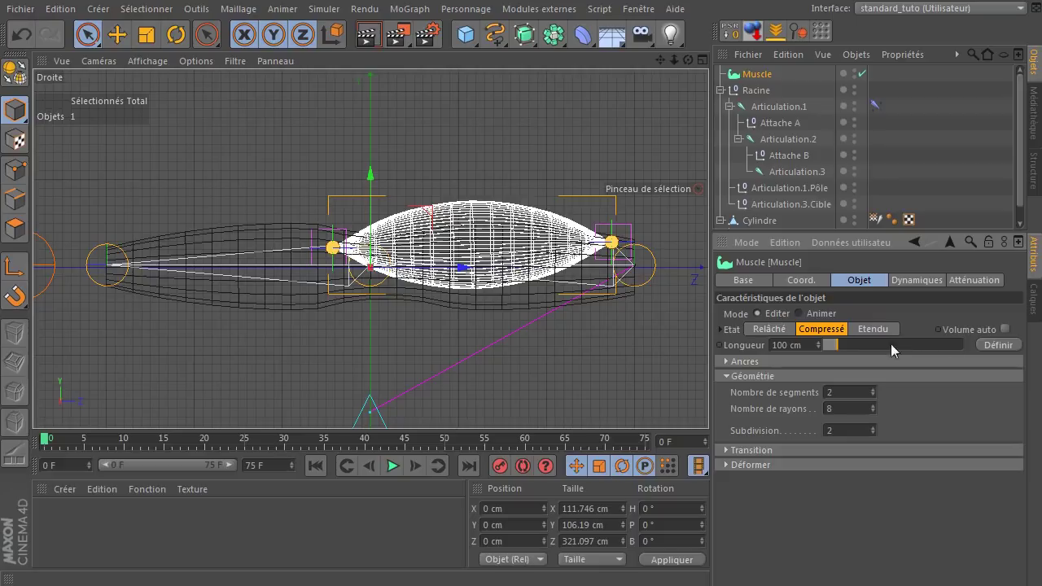
click(1006, 329)
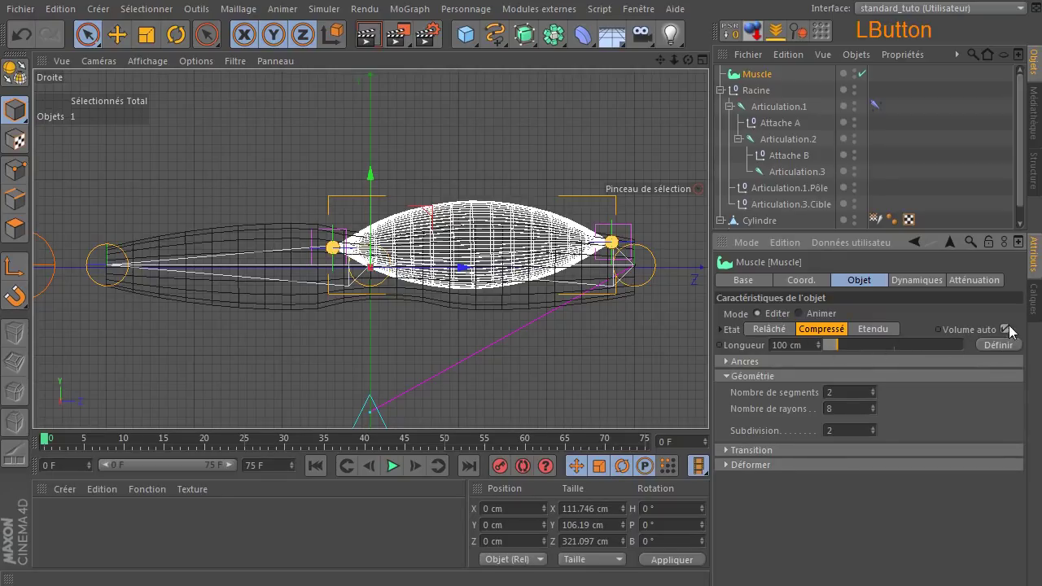
click(874, 330)
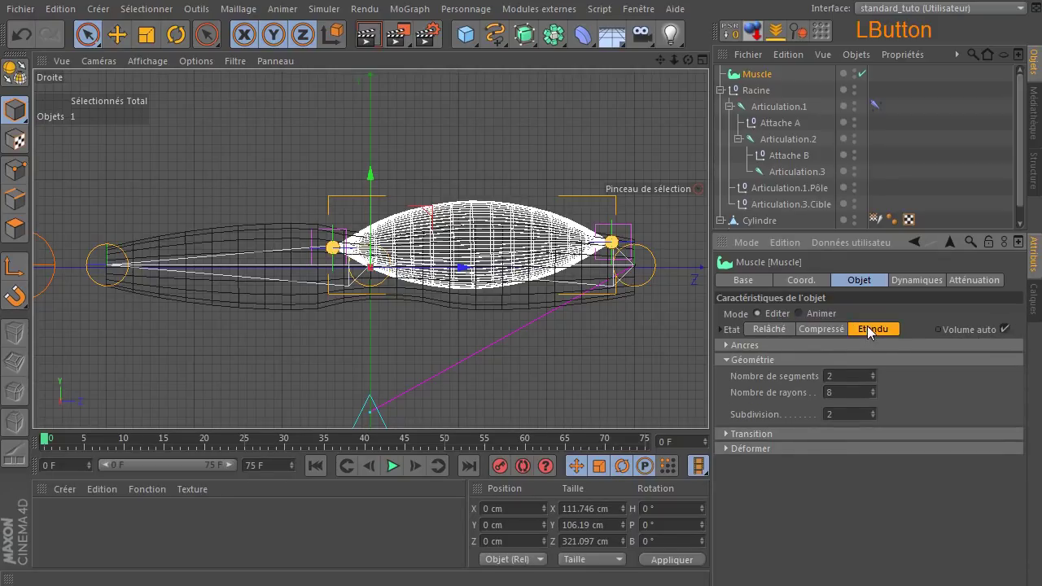
click(1006, 330)
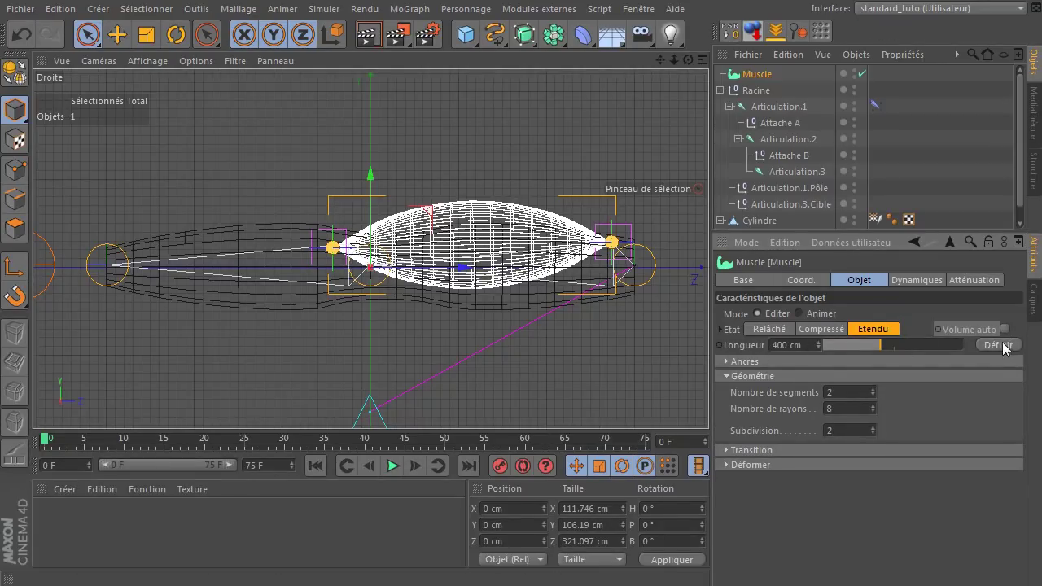
click(1006, 330)
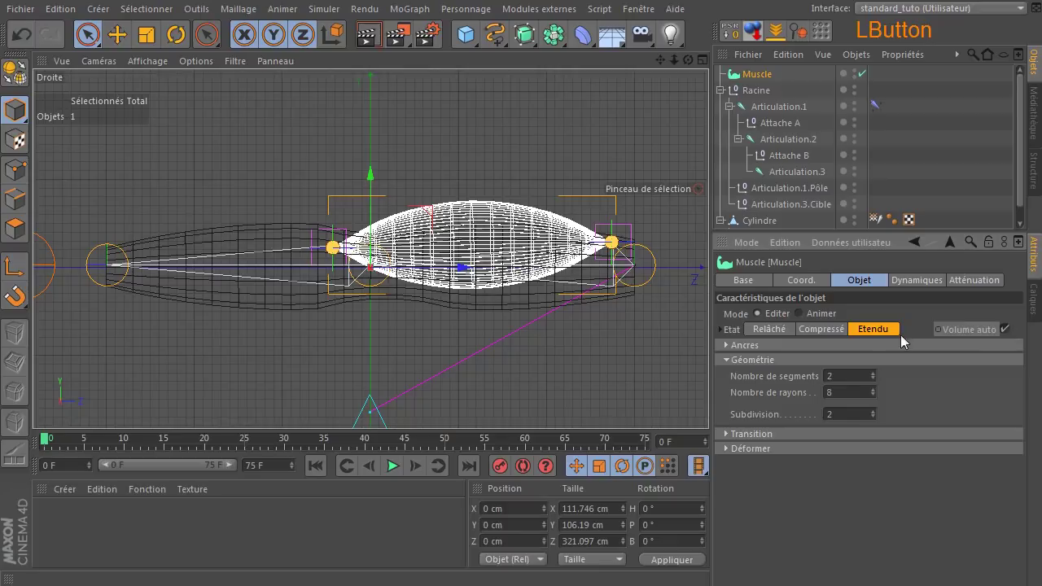
Set the muscle's state to Relâché and switch to point editing mode.
click(824, 329)
click(778, 329)
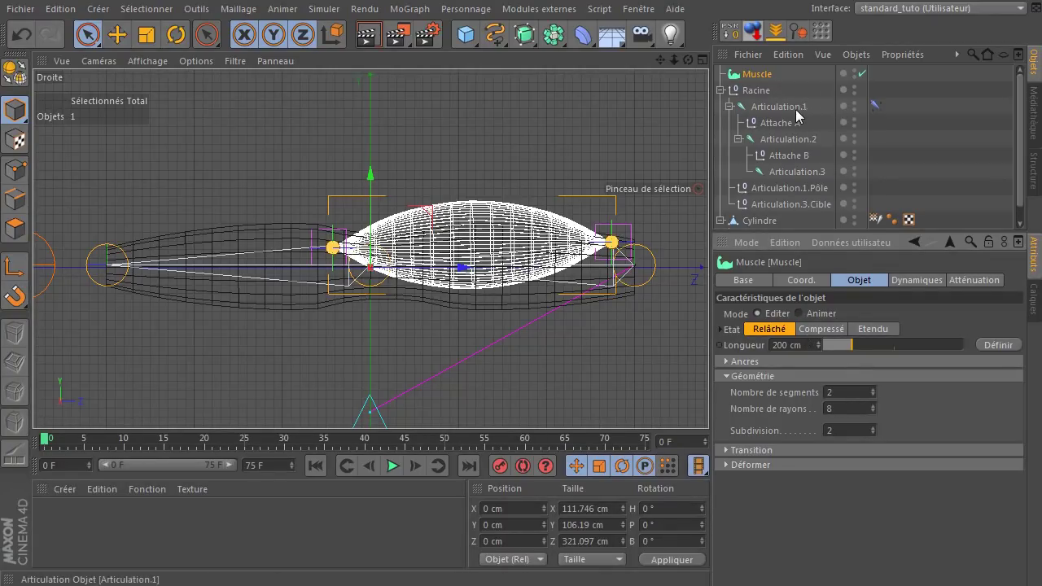
drag(660, 60, 618, 90)
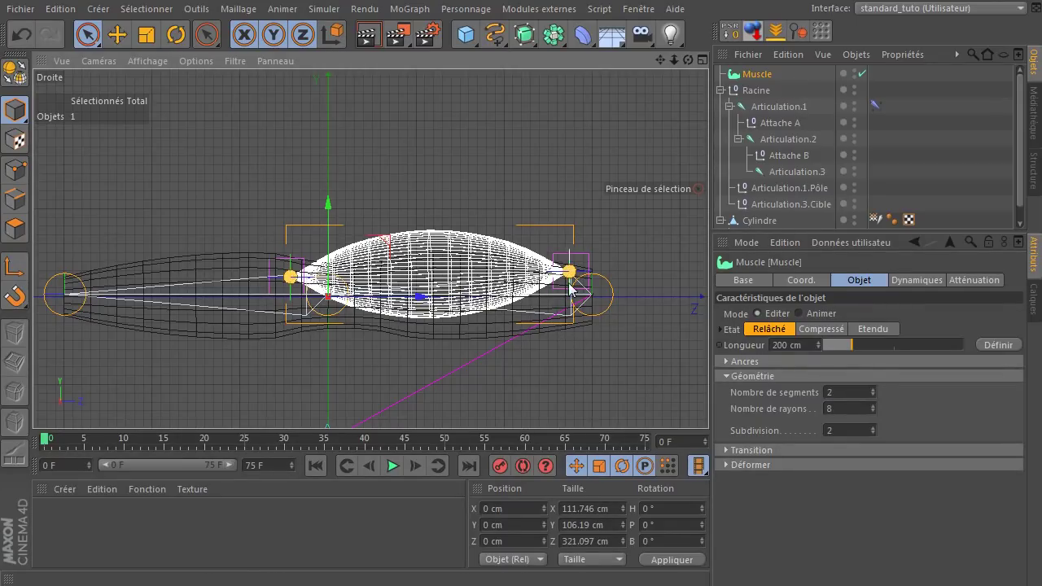
click(763, 331)
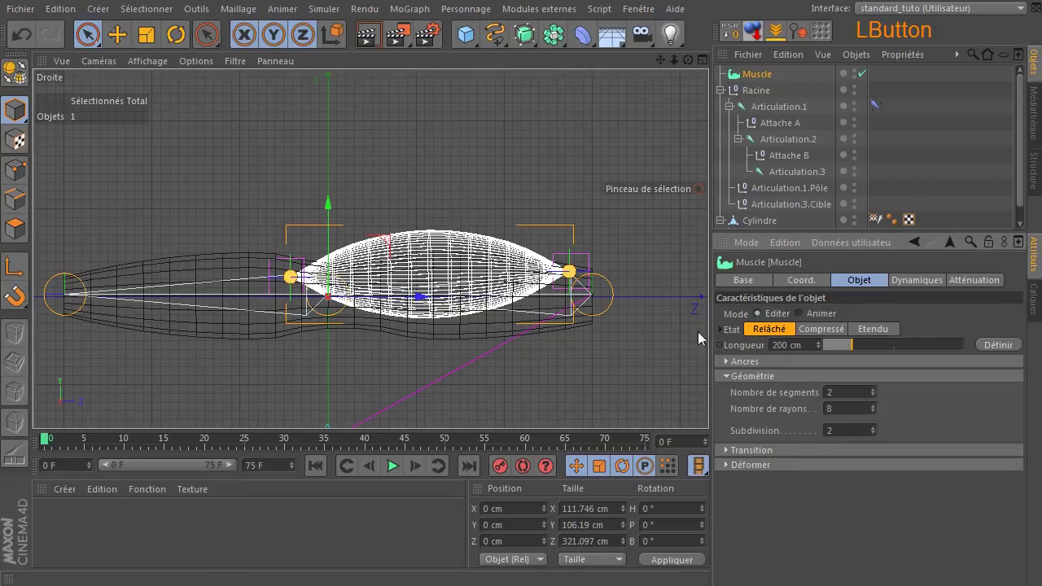
drag(662, 65, 715, 79)
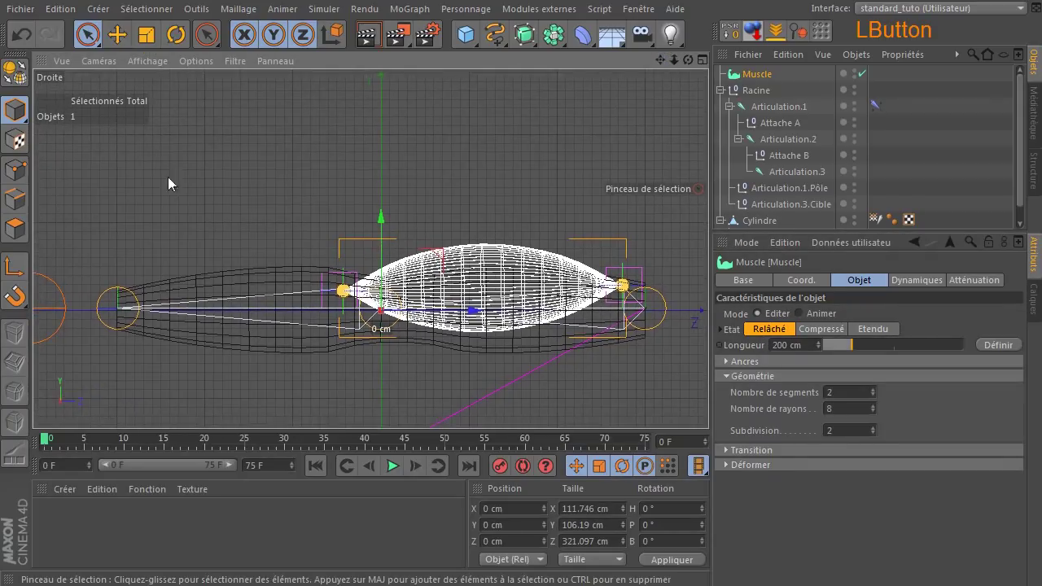
click(18, 173)
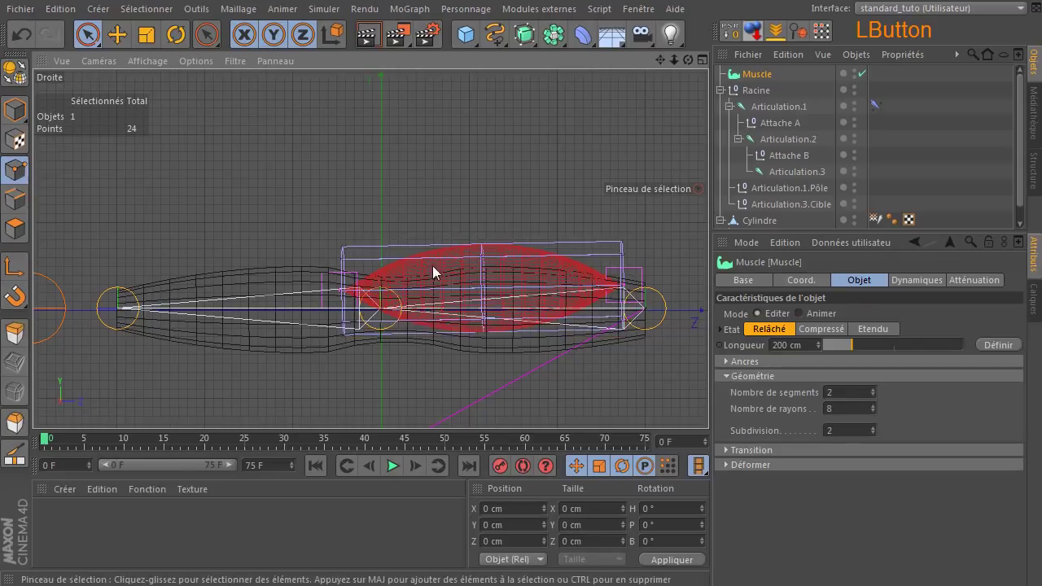
In the perspective view, lower the relaxed muscle's top middle control point to a Y position of about 57 cm.
middle_click(412, 209)
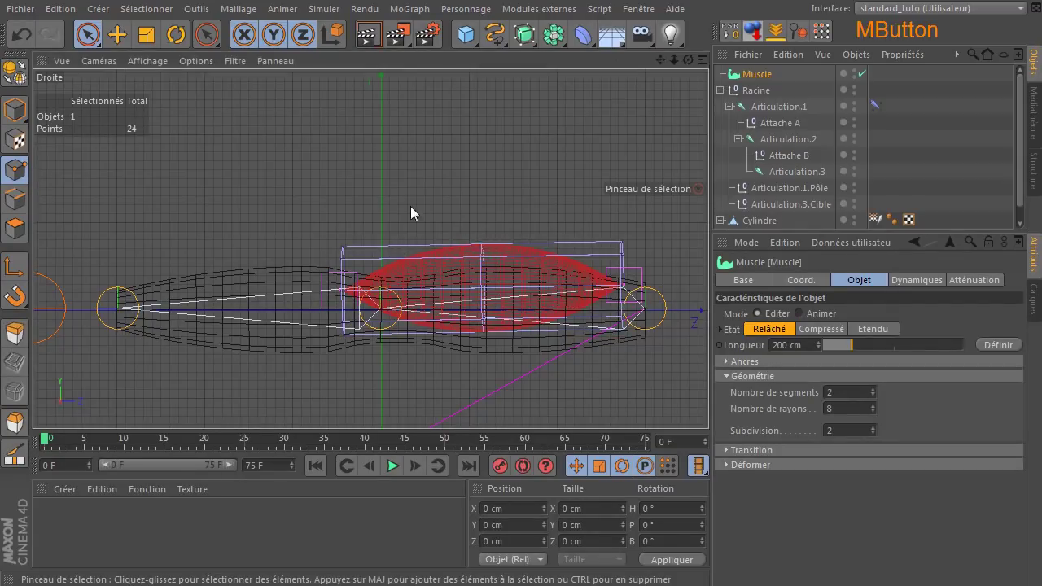
middle_click(326, 163)
drag(688, 60, 627, 72)
scroll(245, 245, up, 6)
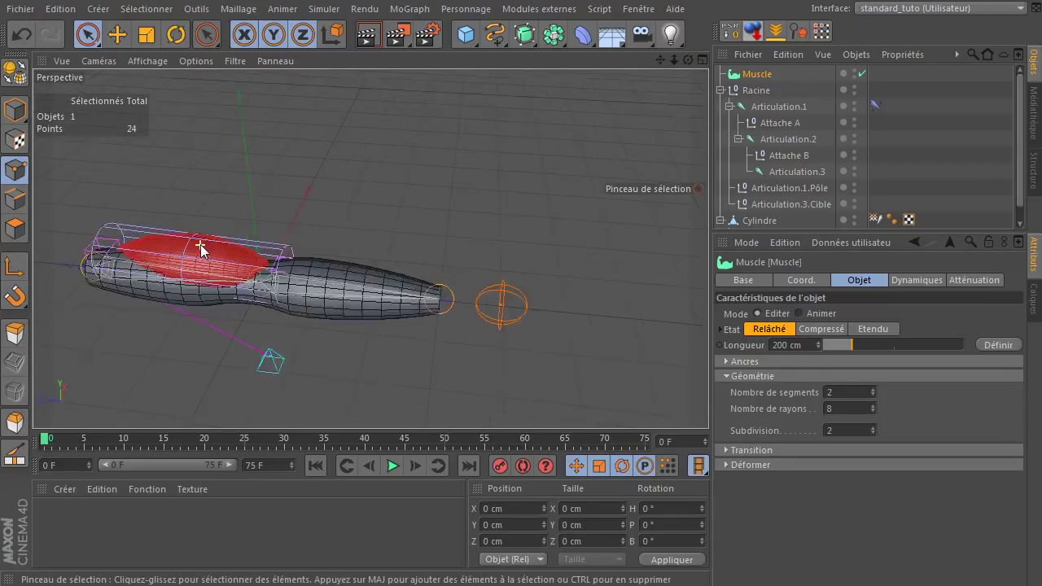
drag(661, 60, 566, 101)
click(430, 208)
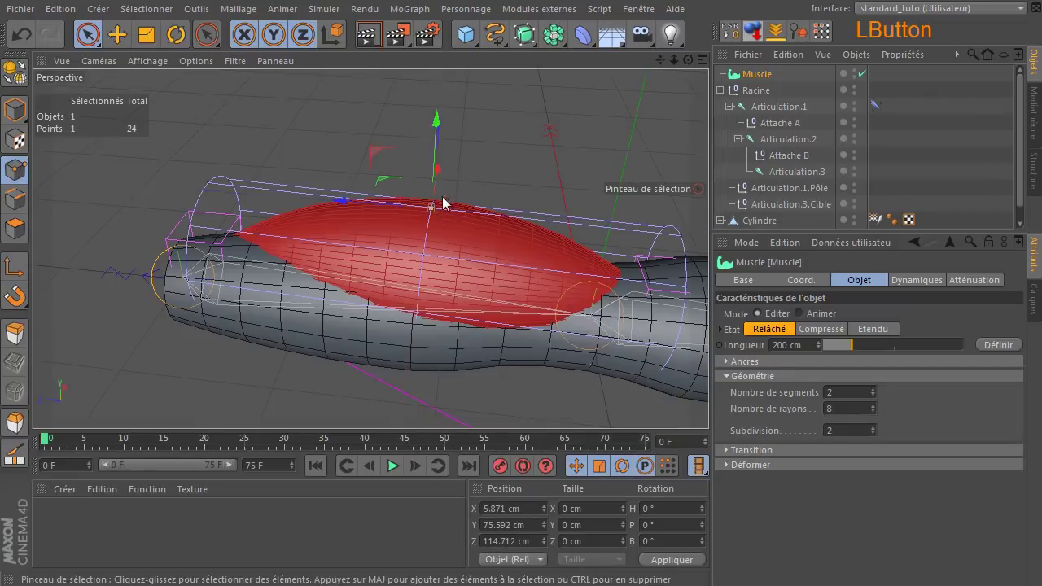
drag(431, 127, 416, 249)
Lower the two middle control points flanking the top one to Y about 36.7 cm and define the current length for Relâché.
click(425, 254)
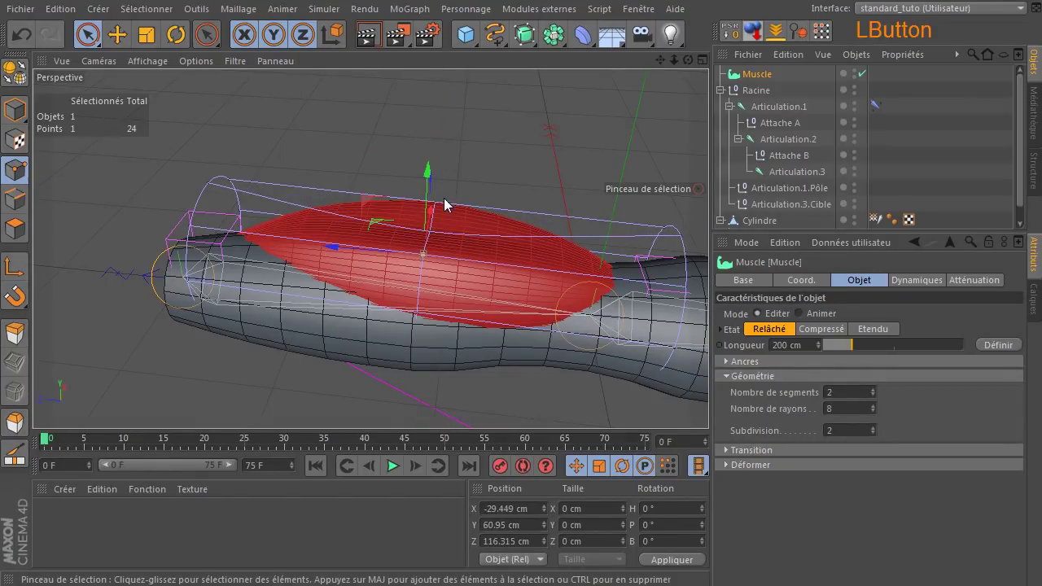
shift+click(441, 211)
drag(433, 144, 428, 173)
mouse_move(689, 61)
mouse_down()
mouse_move(687, 37)
mouse_move(682, 69)
mouse_move(652, 75)
mouse_move(678, 78)
mouse_move(606, 72)
mouse_move(680, 65)
mouse_up()
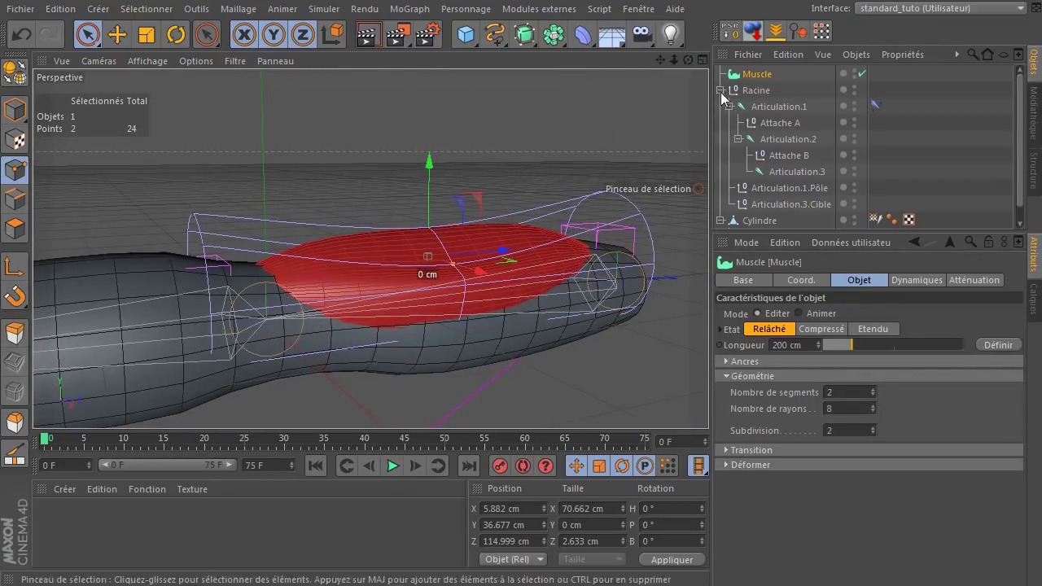
click(1005, 346)
Shape the Compressé state without Volume auto by raising the top middle point to Y about 95 cm, and define its current length.
click(824, 330)
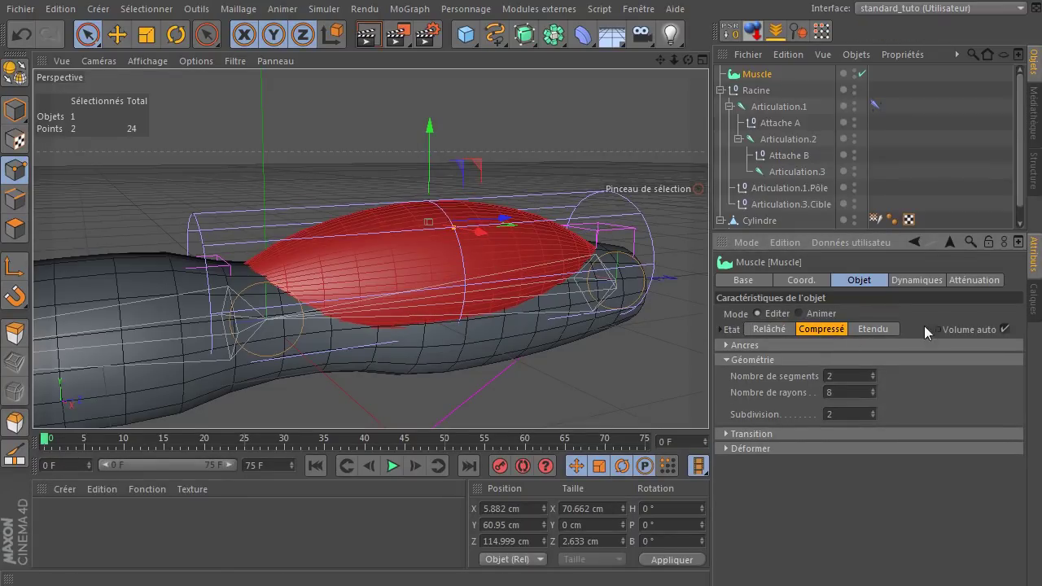
click(1001, 329)
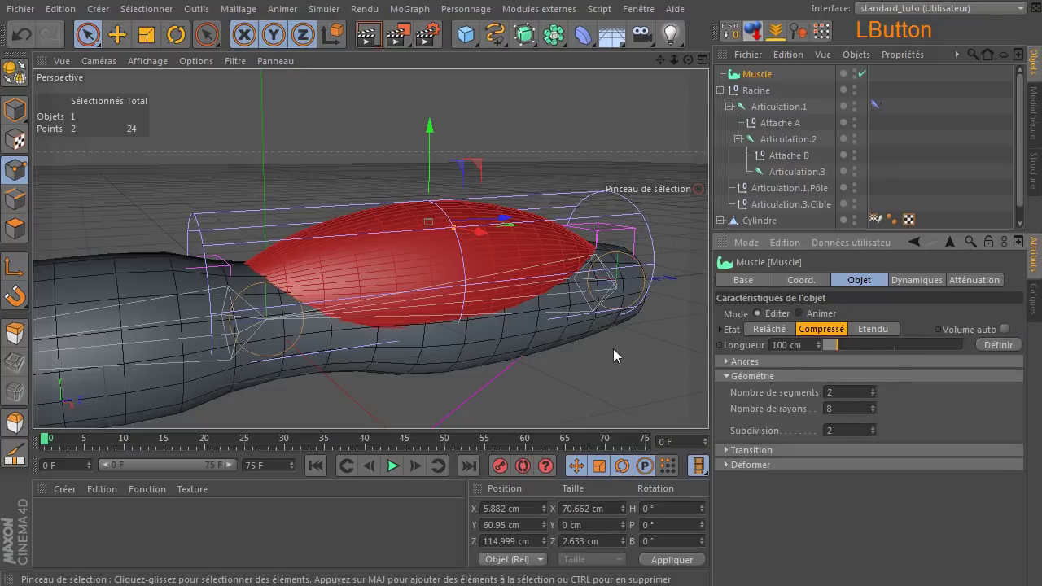
click(430, 202)
drag(432, 183, 440, 118)
click(1000, 345)
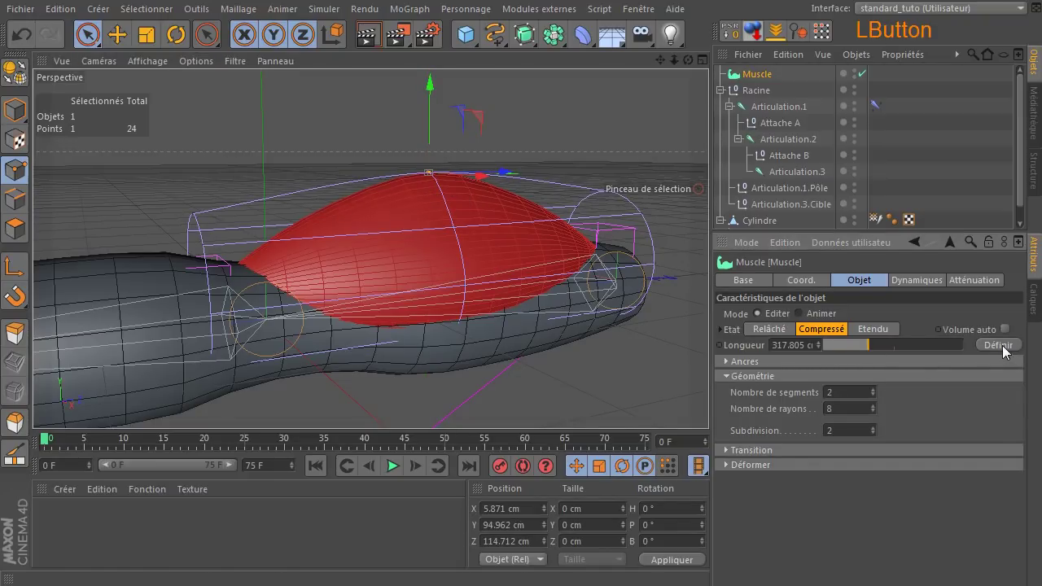
Check the muscle's shape in the Etendu state and compare its Relâché and Compressé states, ending on Relâché.
click(879, 329)
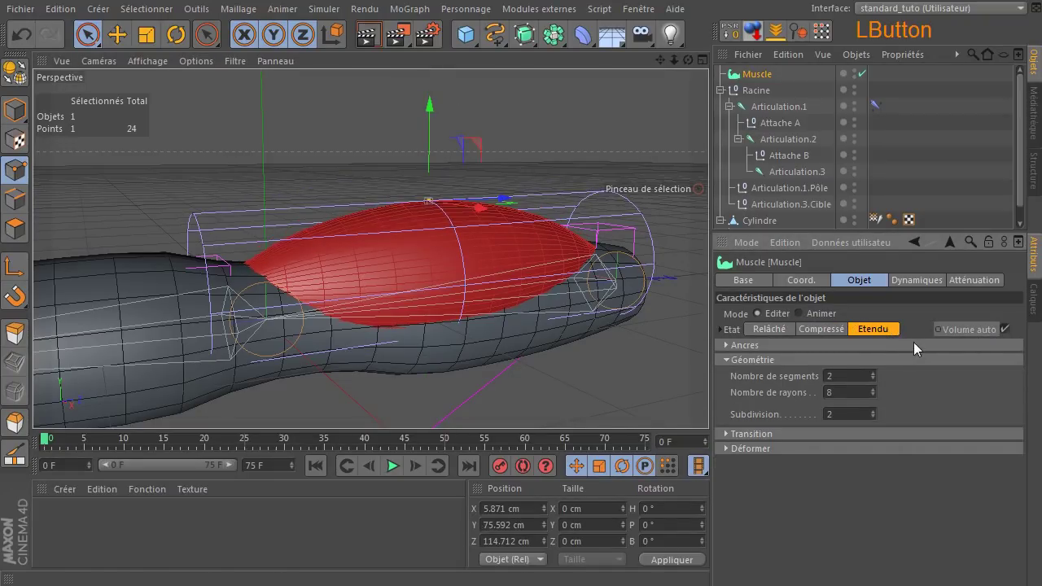
click(768, 330)
click(837, 329)
click(773, 330)
click(806, 330)
click(773, 330)
click(804, 330)
click(769, 330)
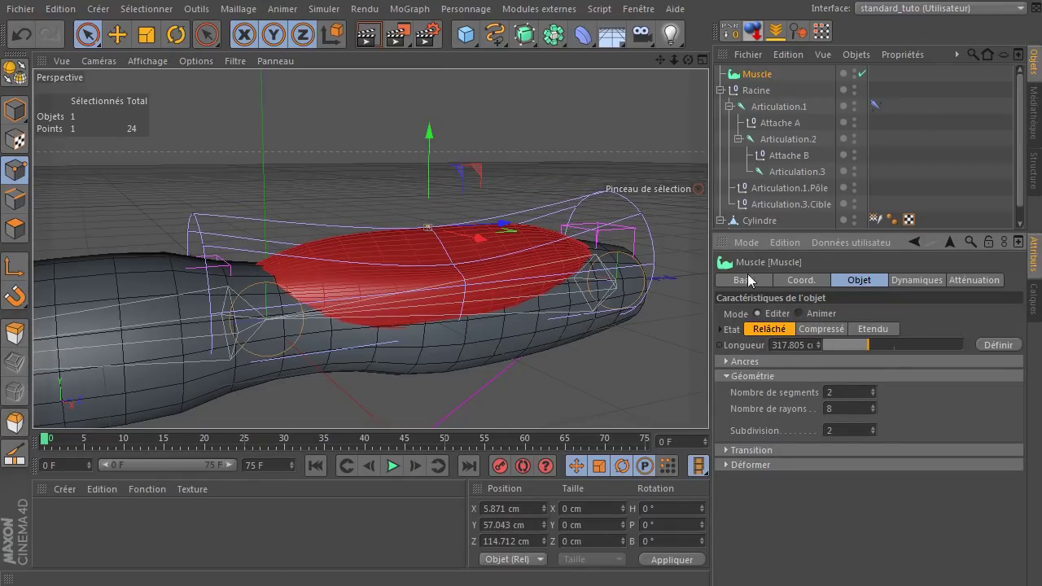
Add an MSkin object and place it as a child of Cylindre, directly below Peau.
scroll(484, 239, down, 5)
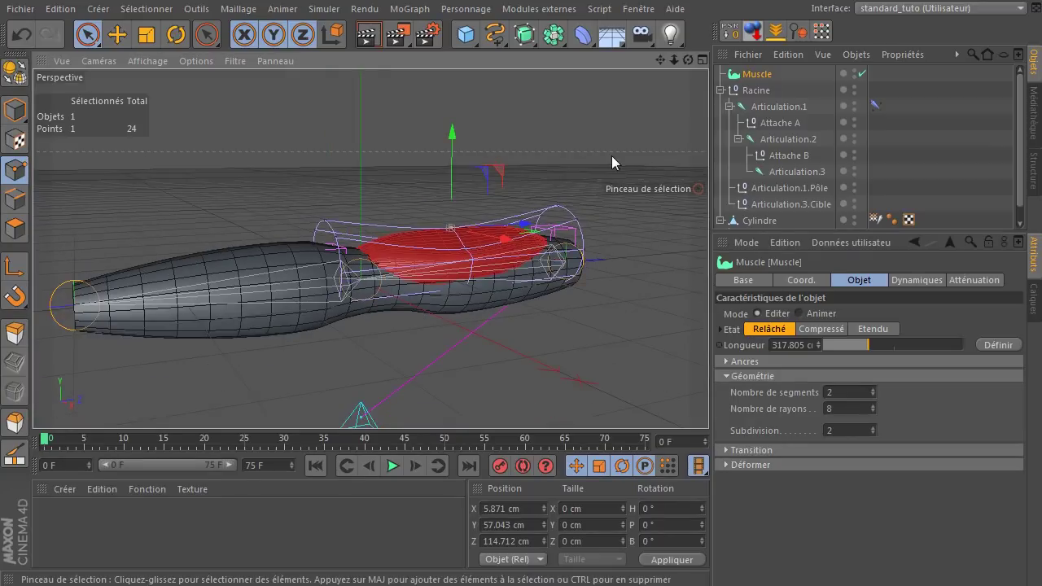
drag(776, 233, 781, 292)
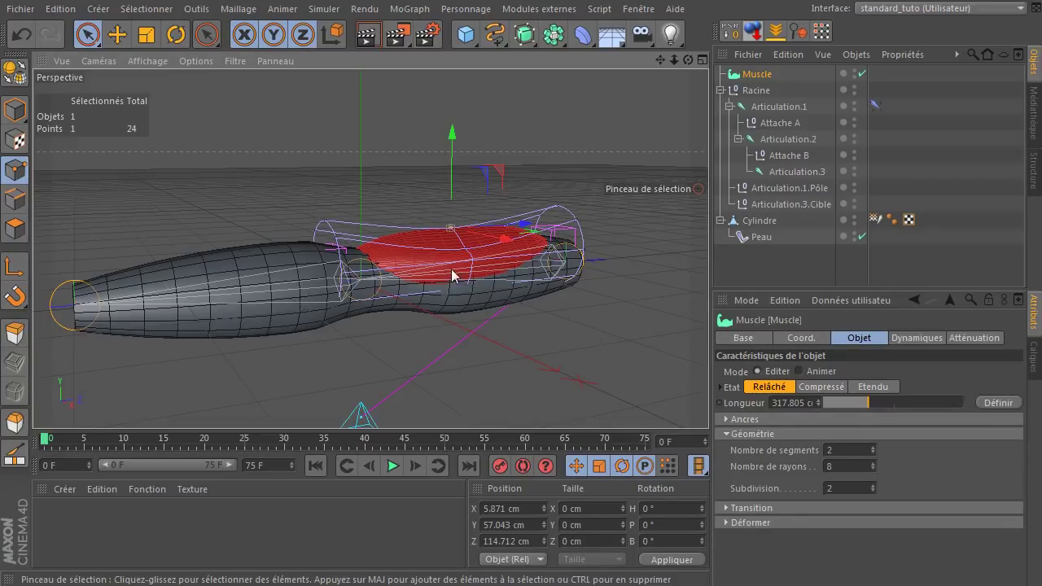
click(761, 261)
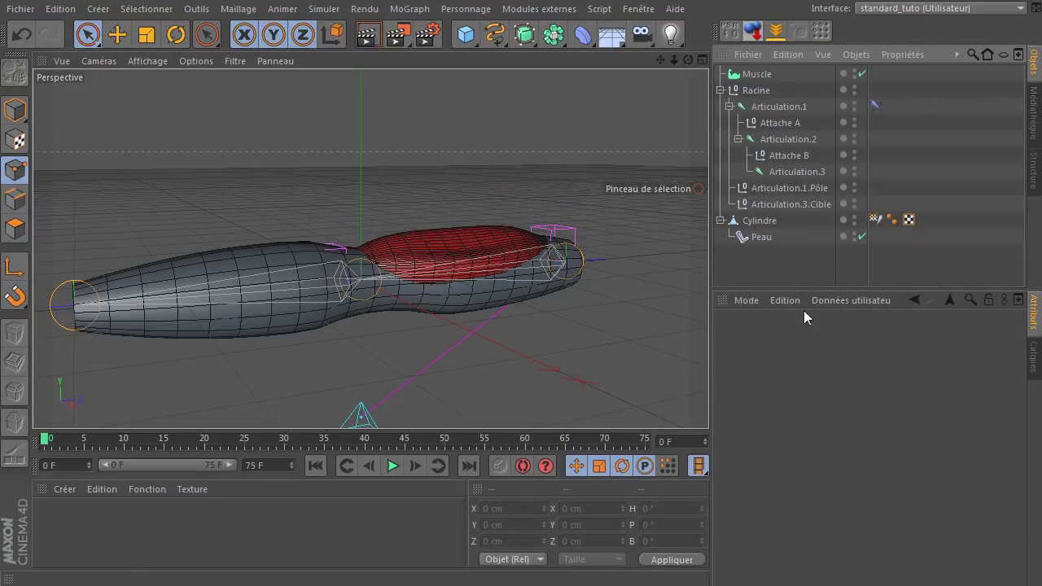
click(774, 250)
mouse_move(688, 60)
mouse_down()
mouse_move(749, 65)
mouse_move(664, 75)
mouse_move(676, 72)
mouse_up()
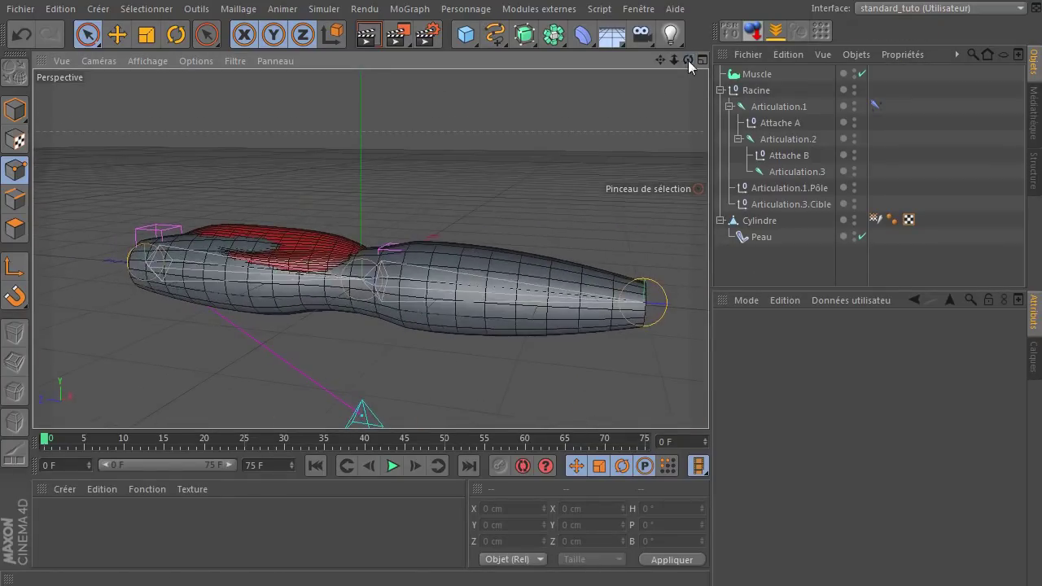
click(478, 17)
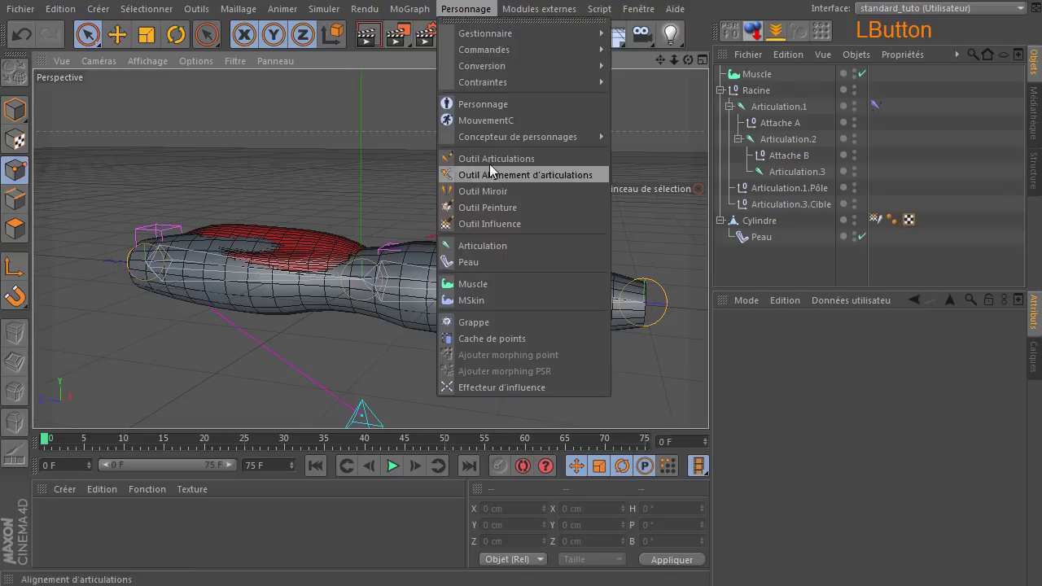
click(497, 299)
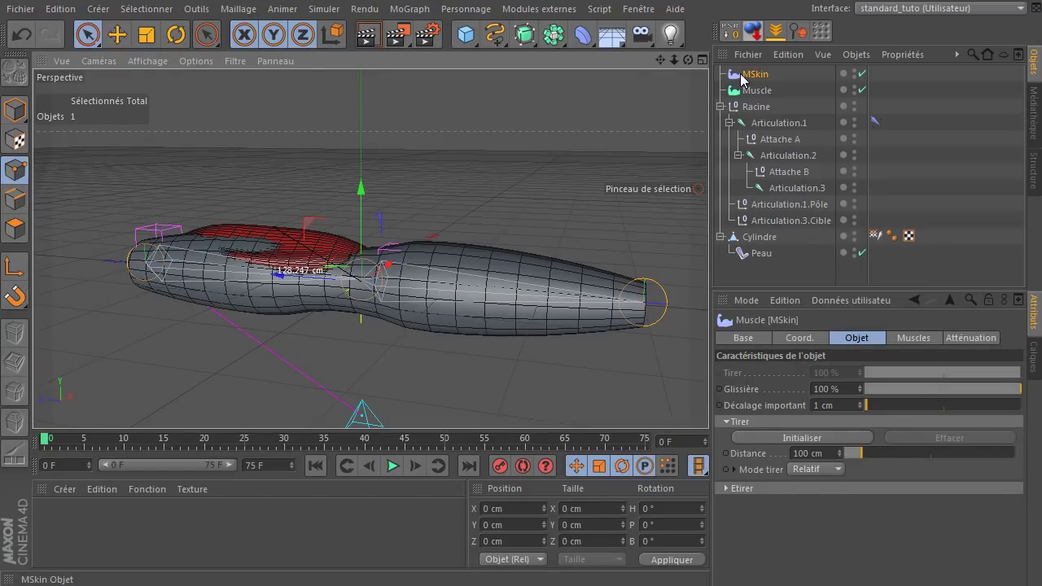
drag(740, 73, 780, 246)
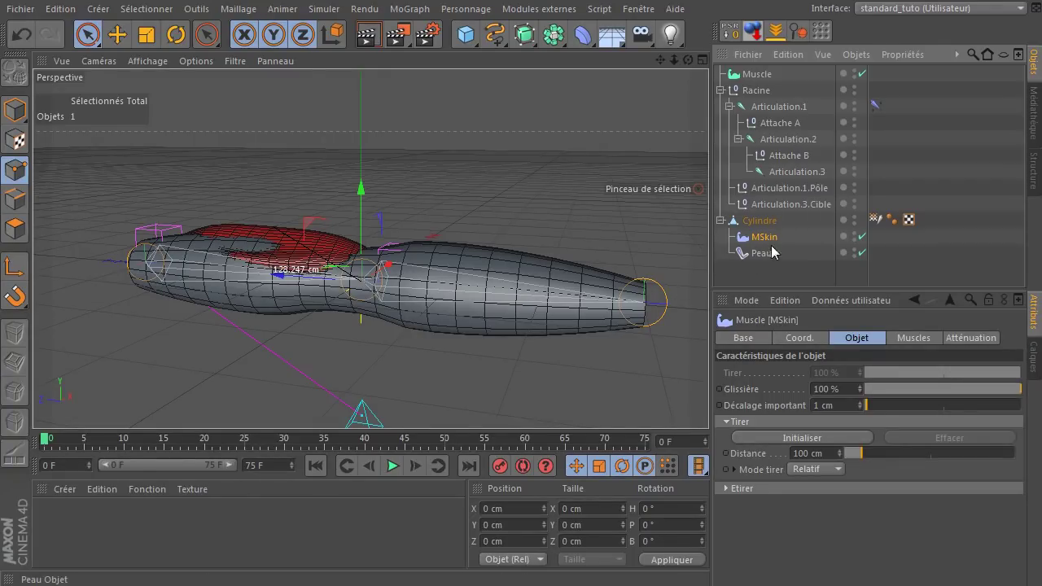
drag(762, 244, 780, 258)
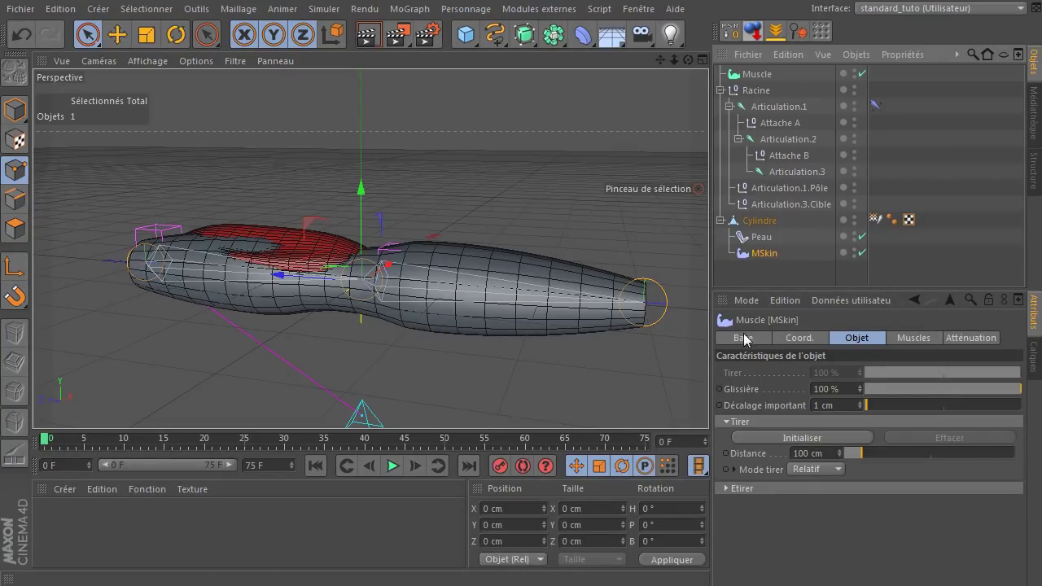
Link the Muscle object in MSkin's list of muscles, undo it to compare the mesh, and link it again.
click(757, 252)
click(912, 338)
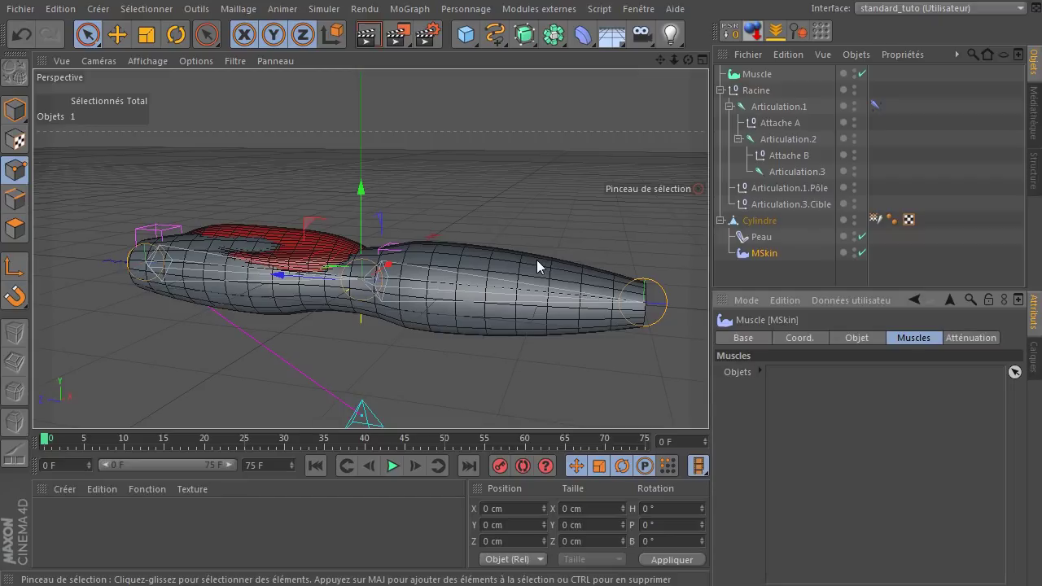
drag(757, 75, 848, 416)
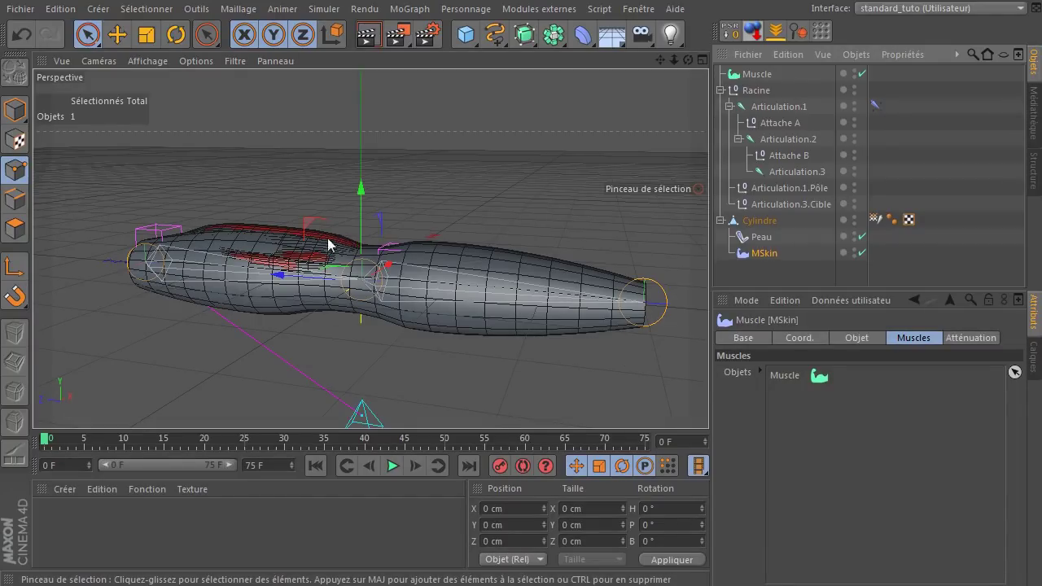
click(22, 35)
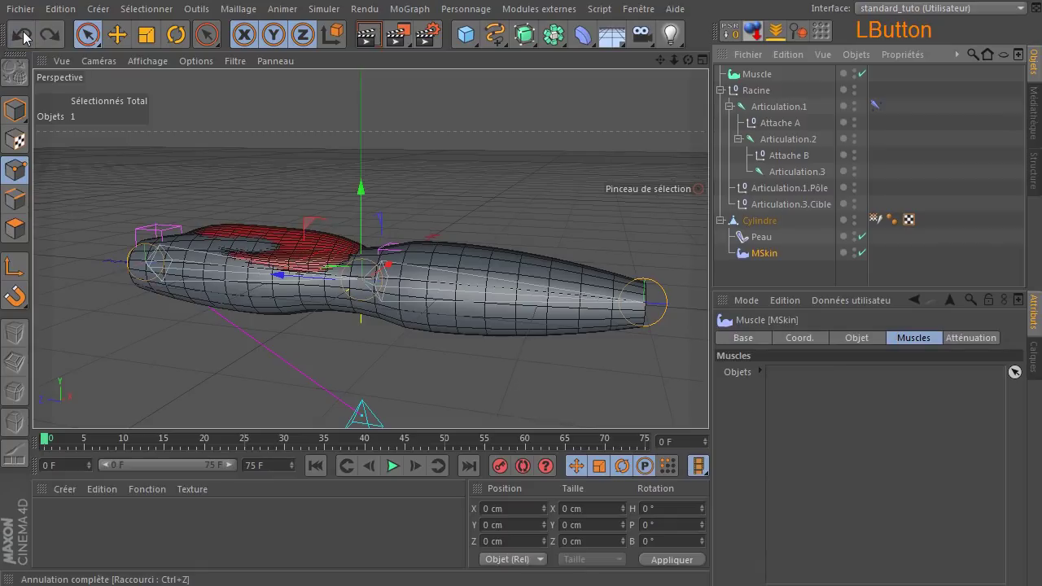
click(751, 75)
drag(750, 75, 822, 393)
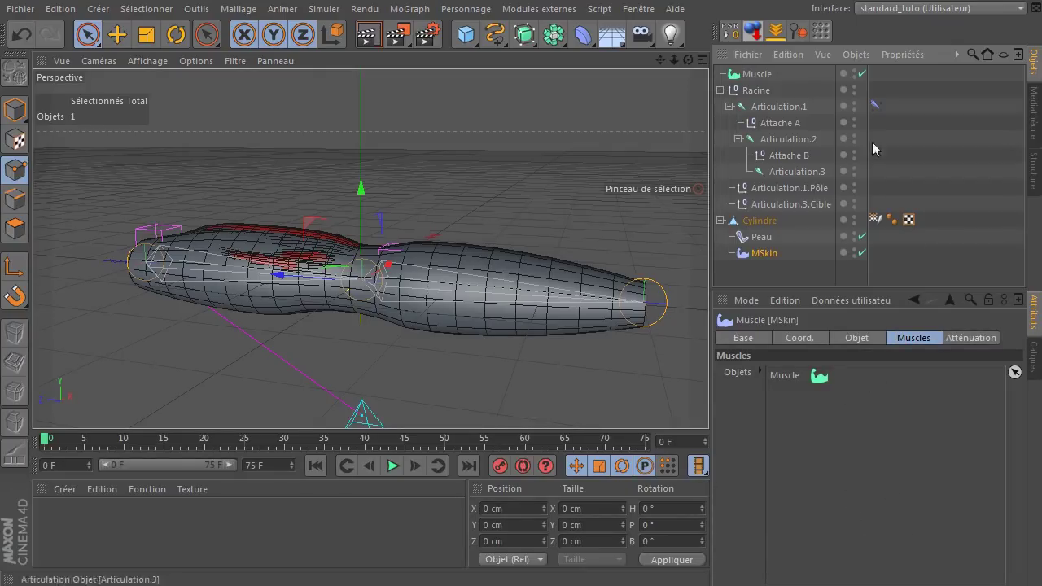
click(466, 9)
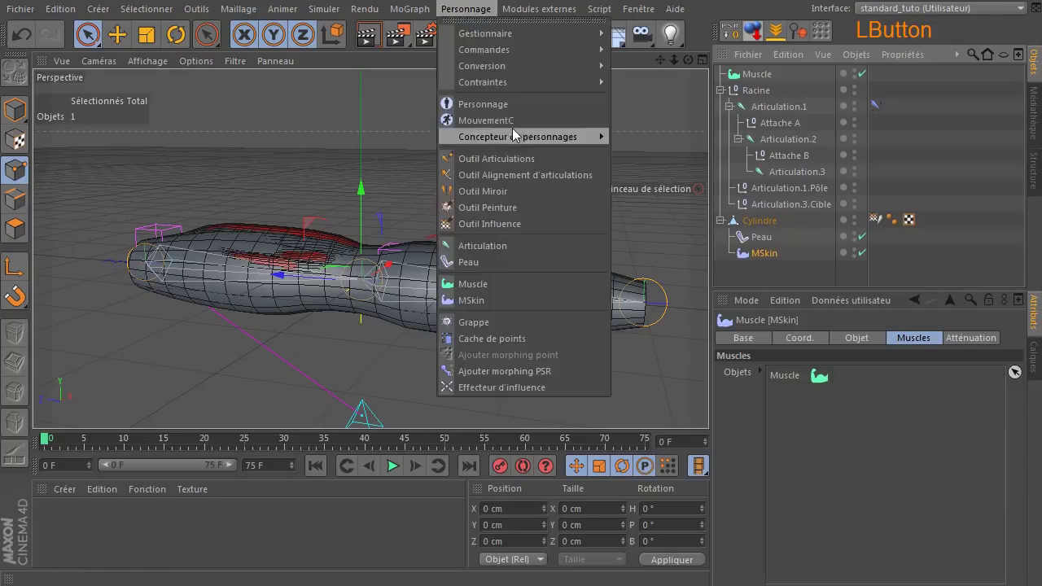
click(809, 380)
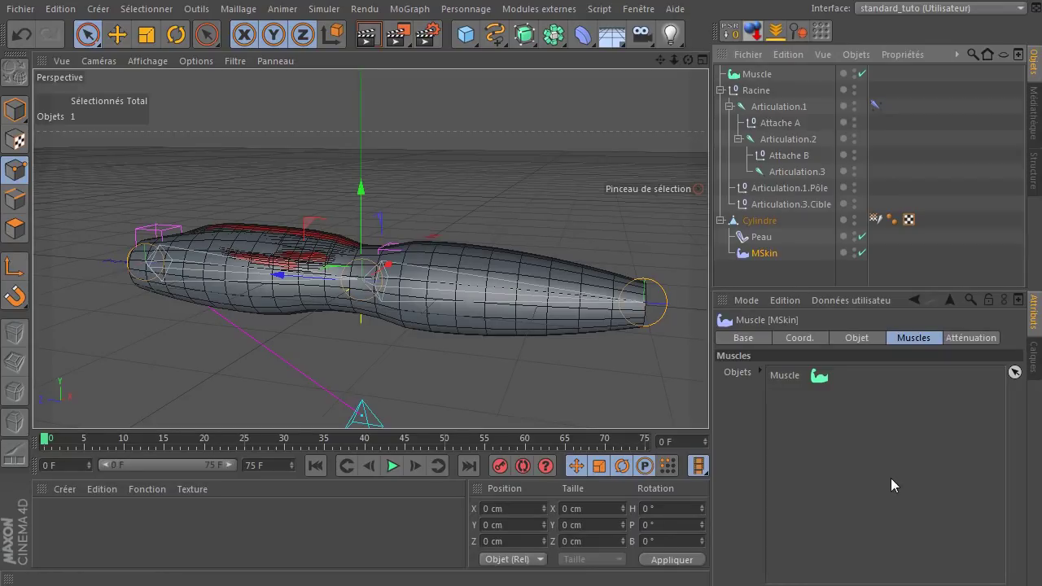
click(758, 275)
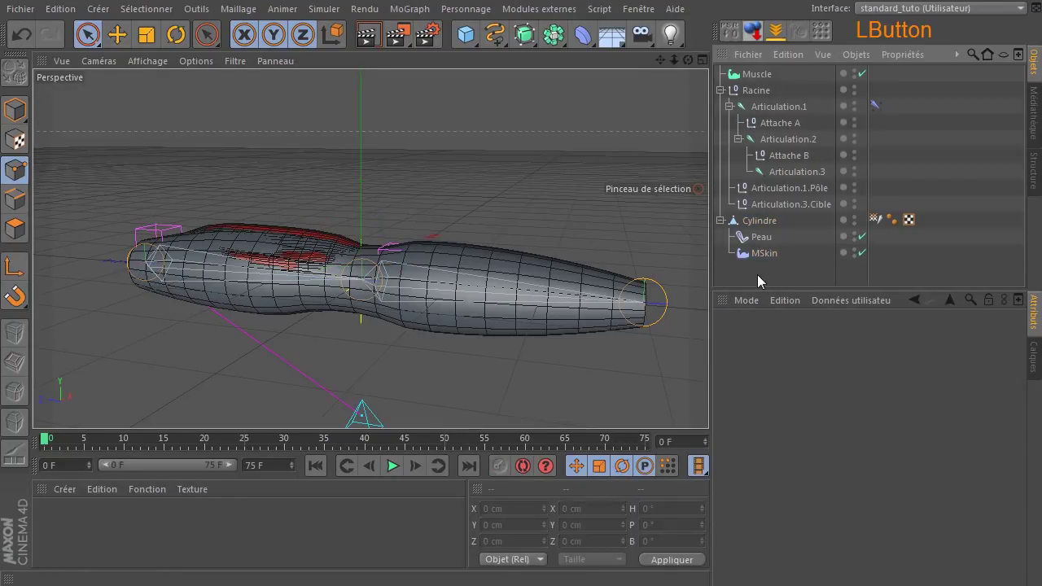
In the Droite view, bend and straighten the arm with Articulation.3.Cible while Muscle is hidden, and bend it again with Muscle shown.
middle_click(569, 236)
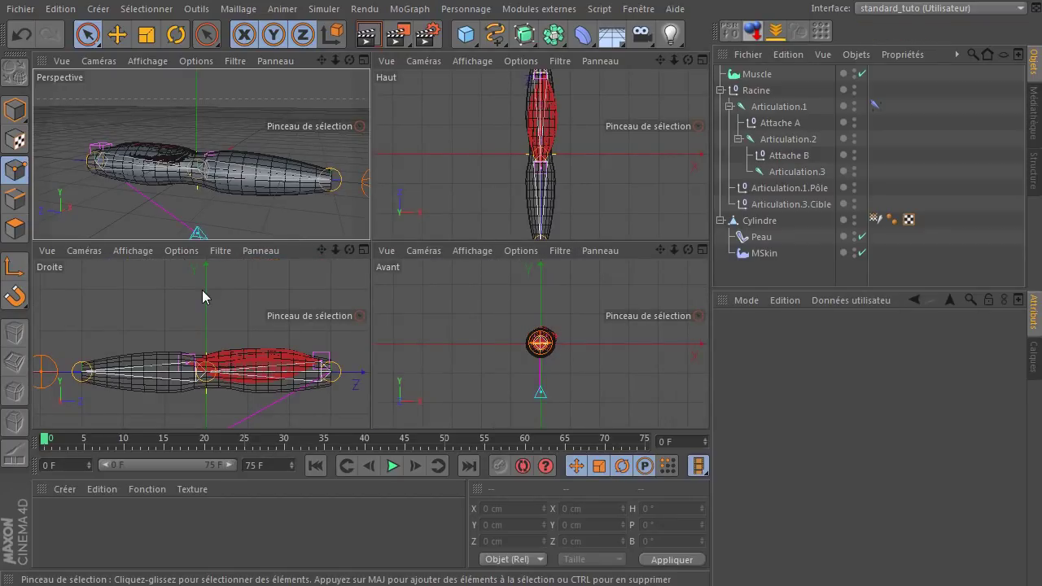
middle_click(202, 289)
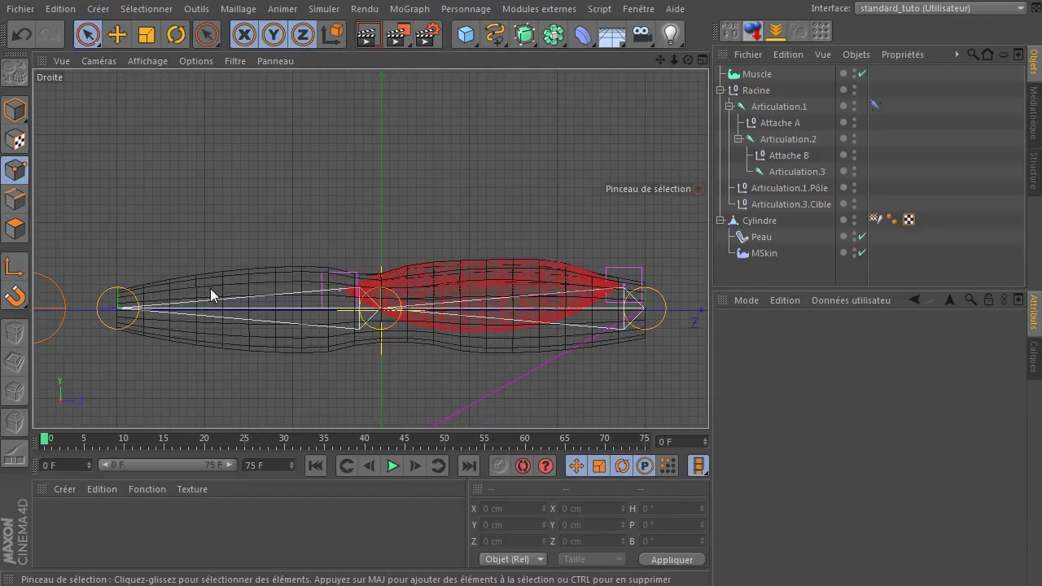
click(65, 316)
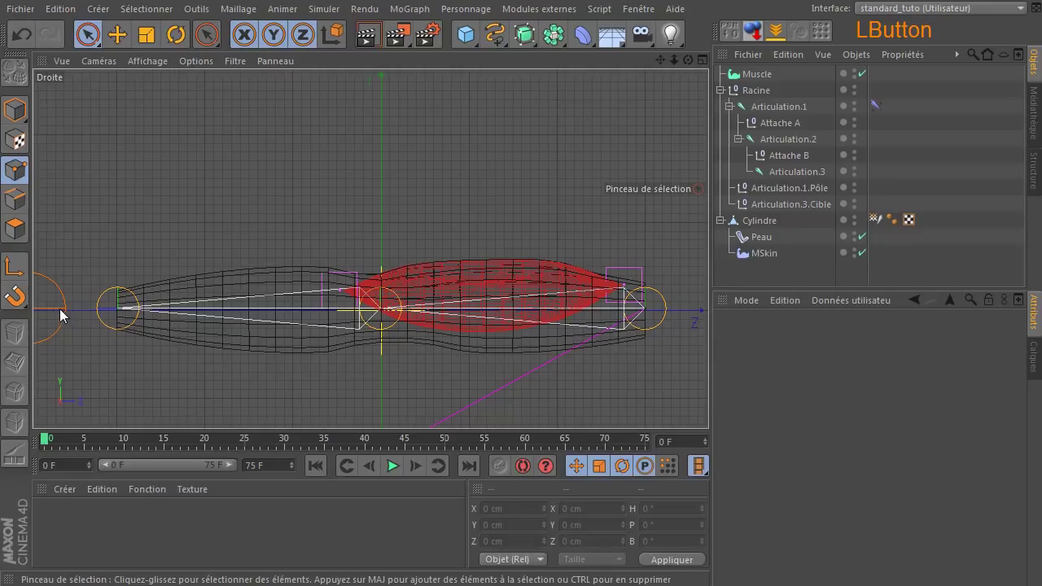
click(754, 206)
scroll(208, 305, down, 2)
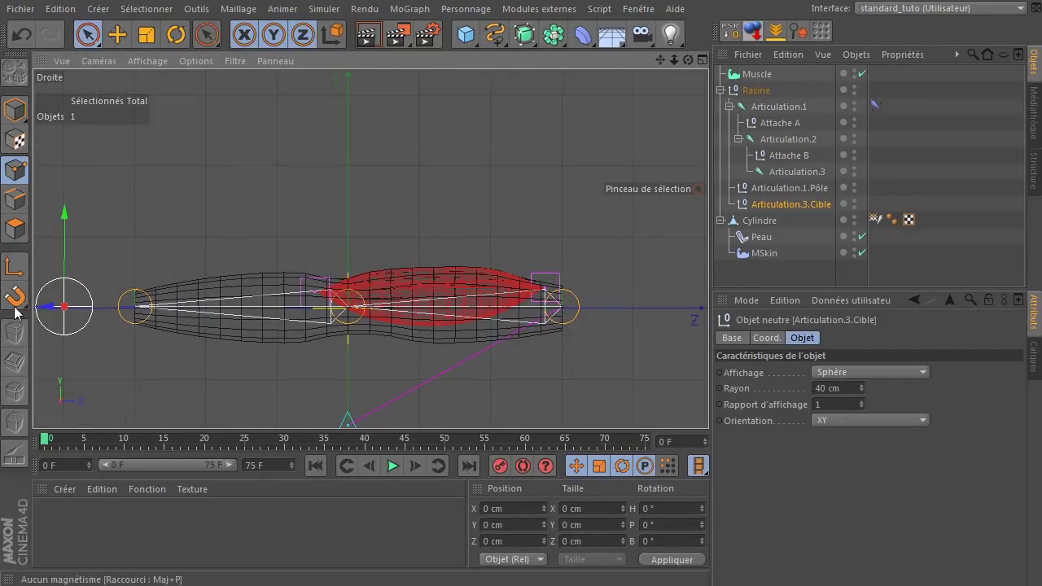
drag(661, 60, 438, 286)
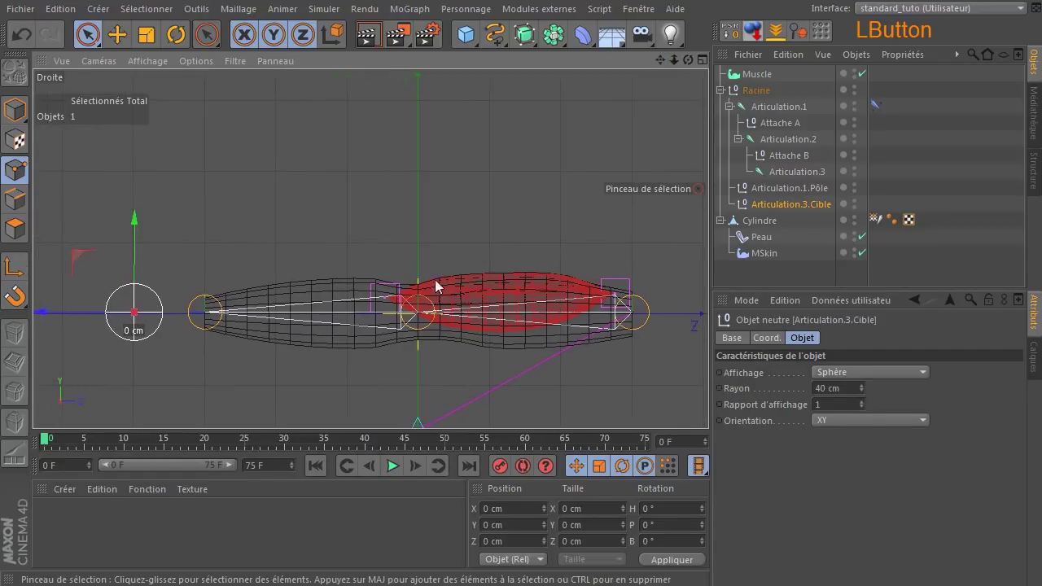
click(854, 73)
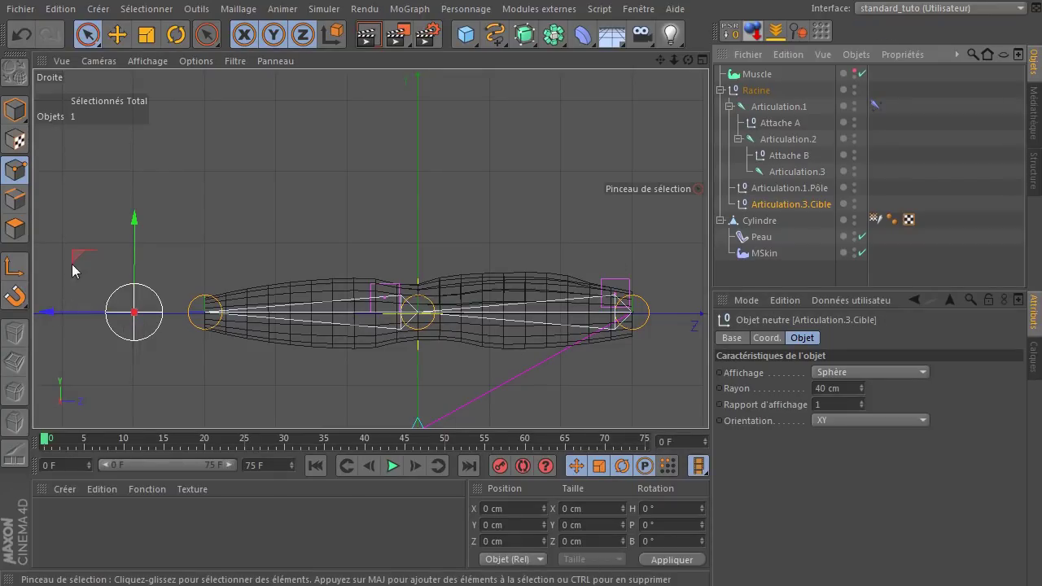
drag(76, 261, 250, 255)
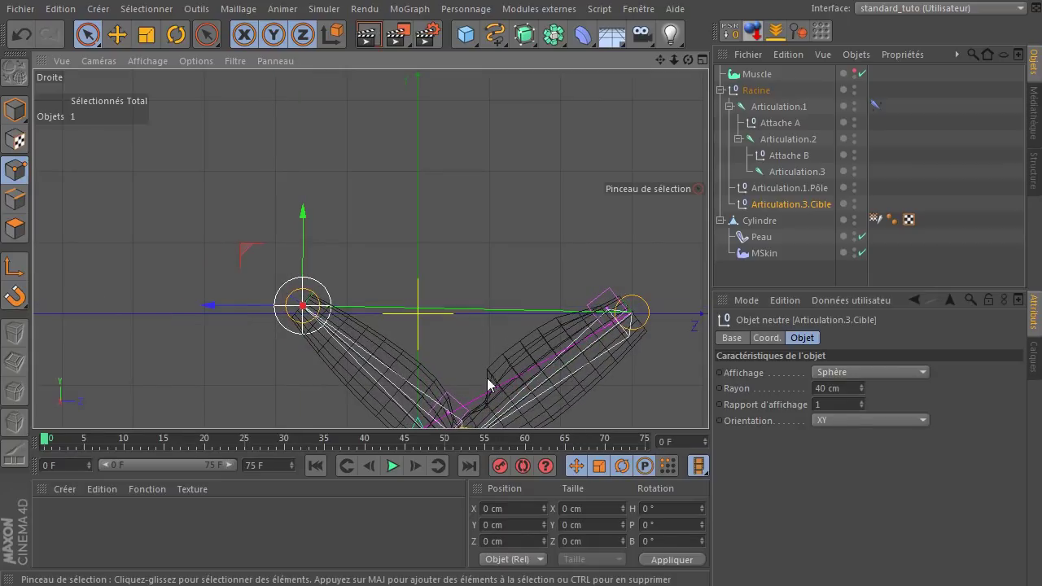
drag(206, 316, 87, 316)
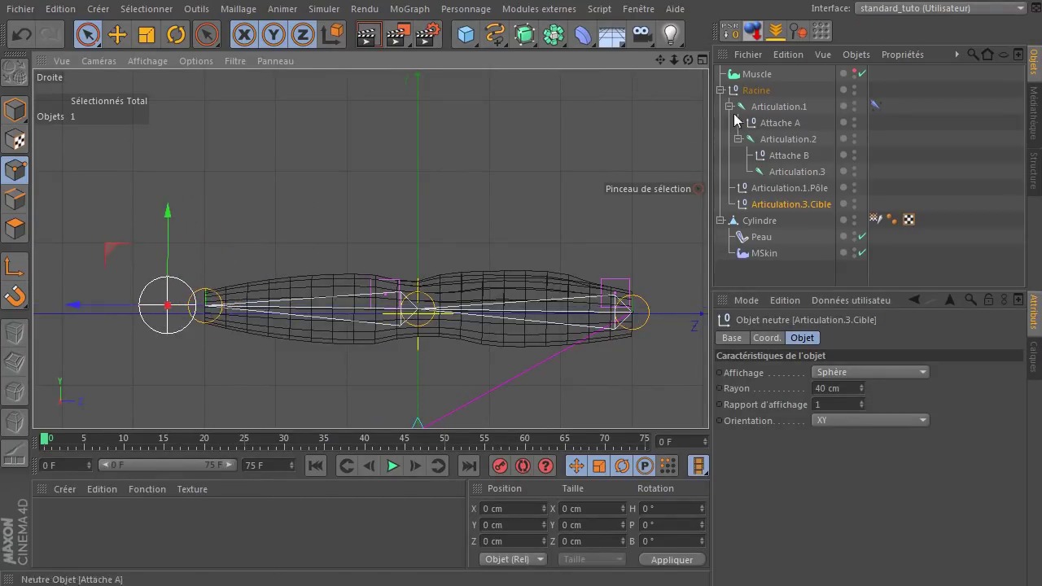
click(852, 75)
drag(71, 307, 245, 268)
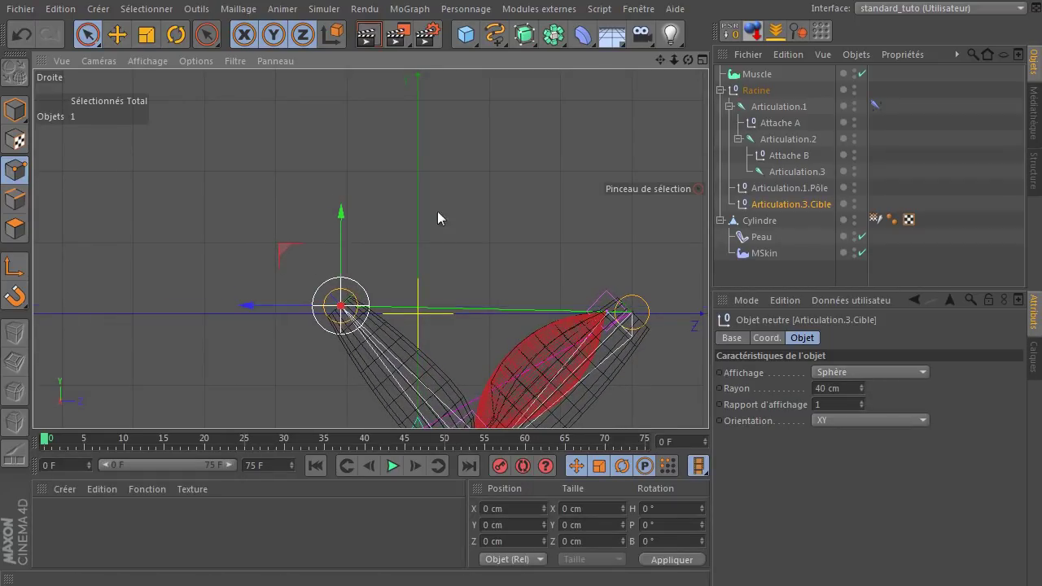
Expand the Muscle's Transition settings, enlarge the attributes area to see the whole curve, and switch Mode to Animer.
click(765, 74)
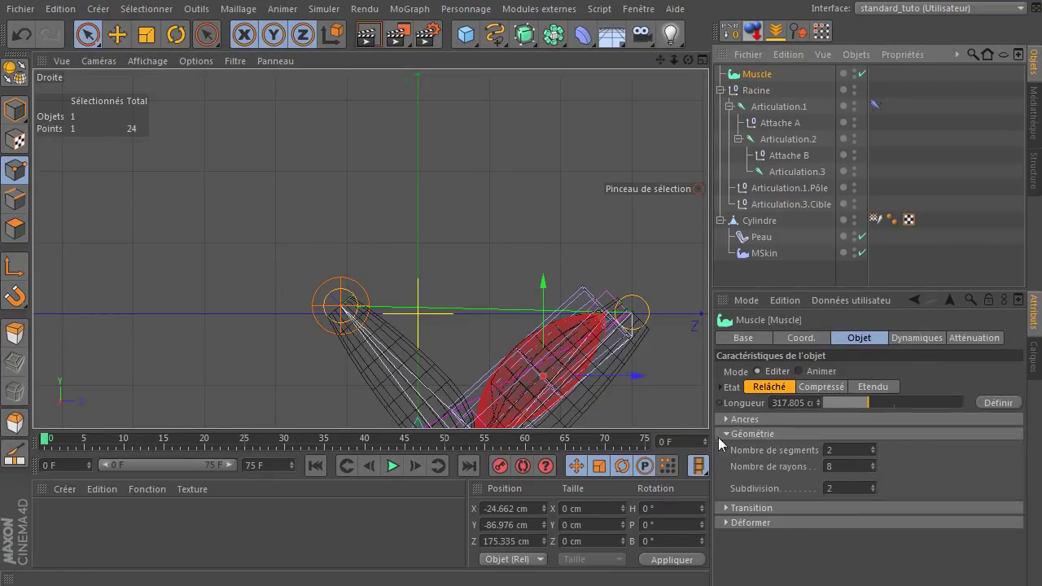
click(726, 508)
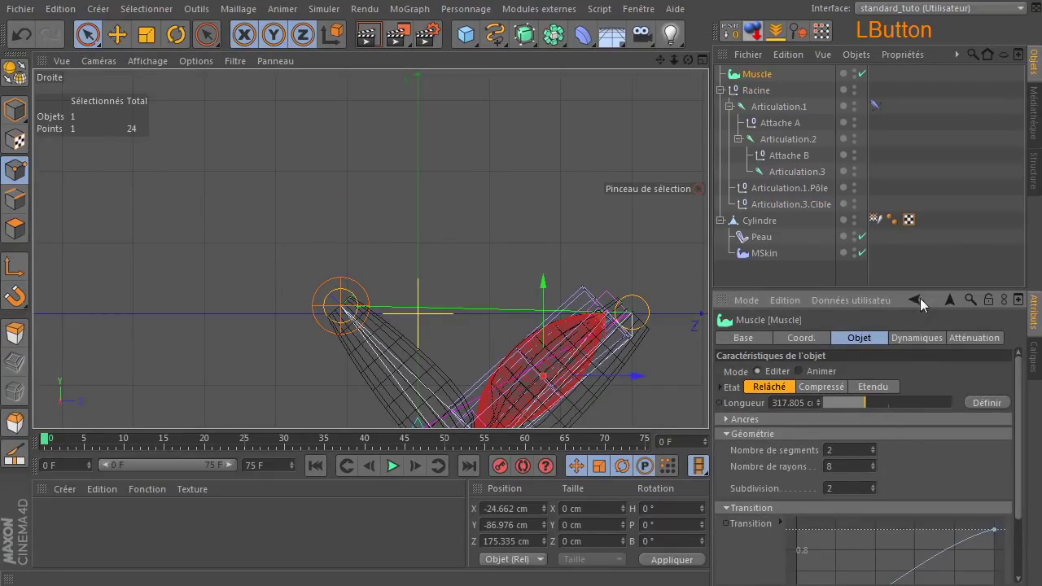
drag(918, 293, 928, 160)
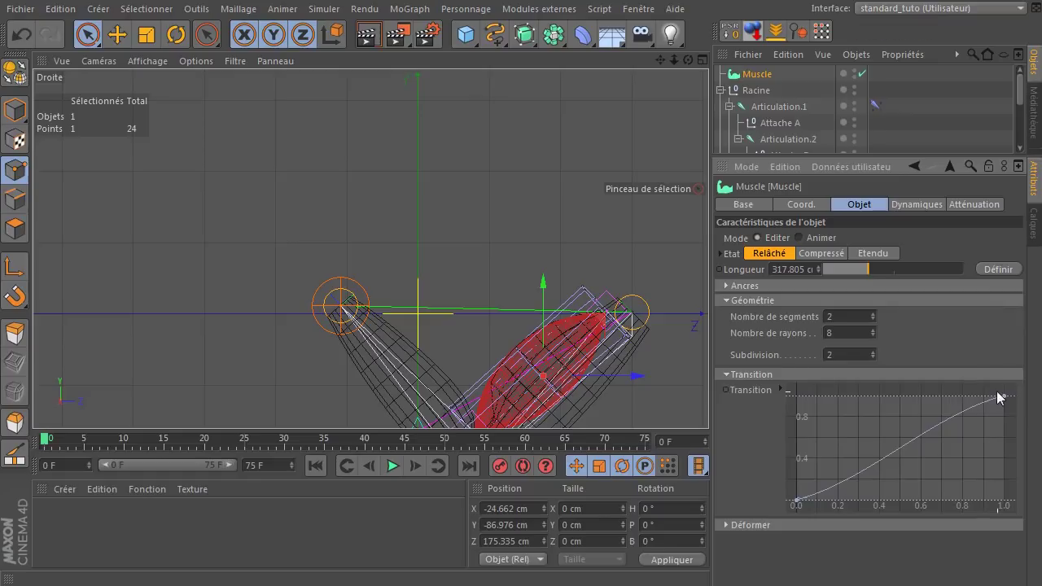
drag(1004, 399, 1022, 371)
click(800, 237)
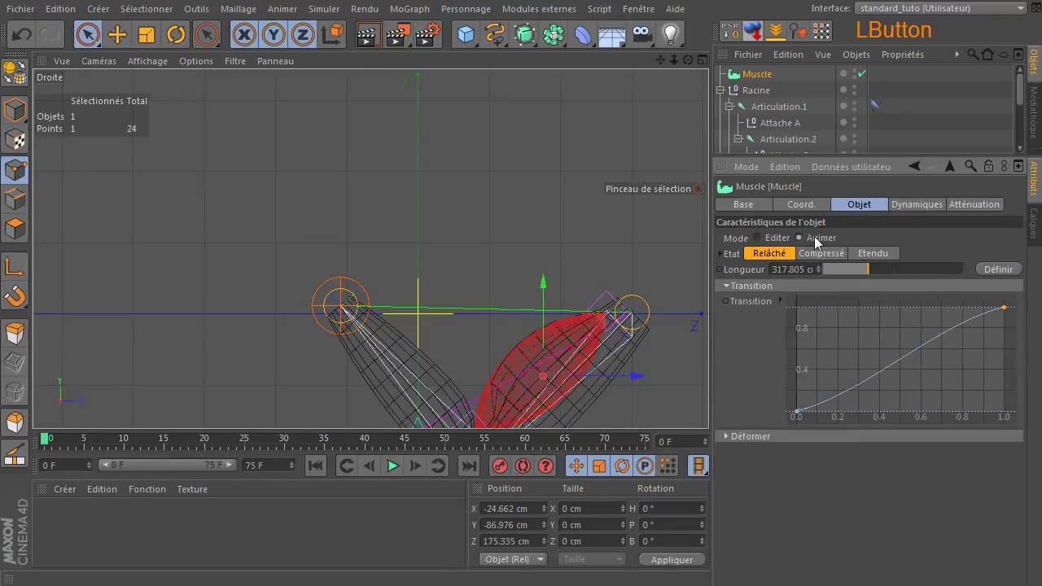
Try to reshape the Muscle's Transition curve by pulling its end and start points, checking the mesh with Muscle temporarily hidden.
drag(995, 311, 1010, 293)
mouse_move(797, 411)
mouse_down()
mouse_move(856, 403)
mouse_move(933, 356)
mouse_move(932, 381)
mouse_move(973, 313)
mouse_move(989, 321)
mouse_move(887, 326)
mouse_move(917, 392)
mouse_move(954, 396)
mouse_move(819, 400)
mouse_move(803, 324)
mouse_move(797, 411)
mouse_up()
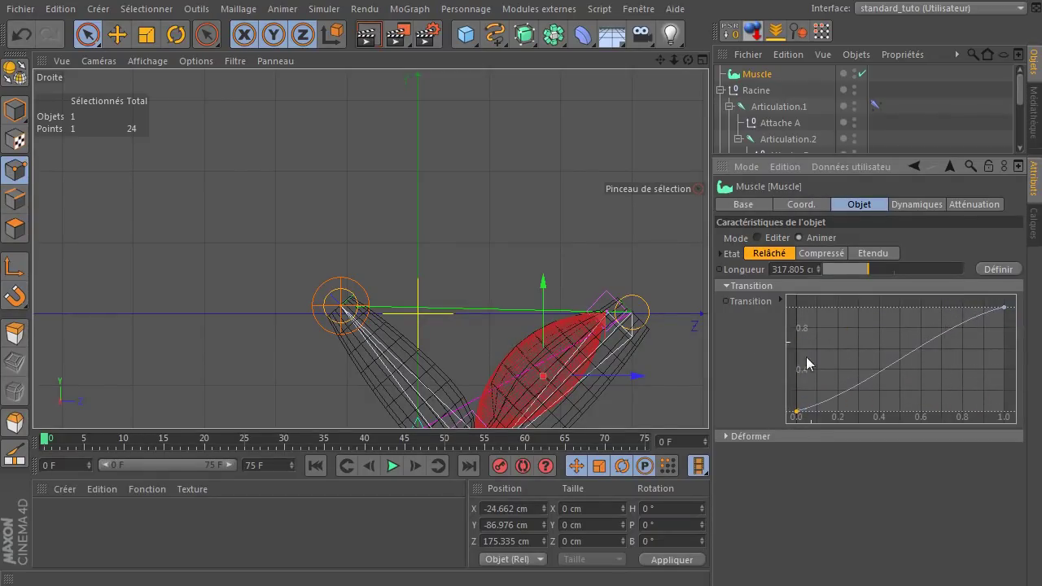
click(856, 75)
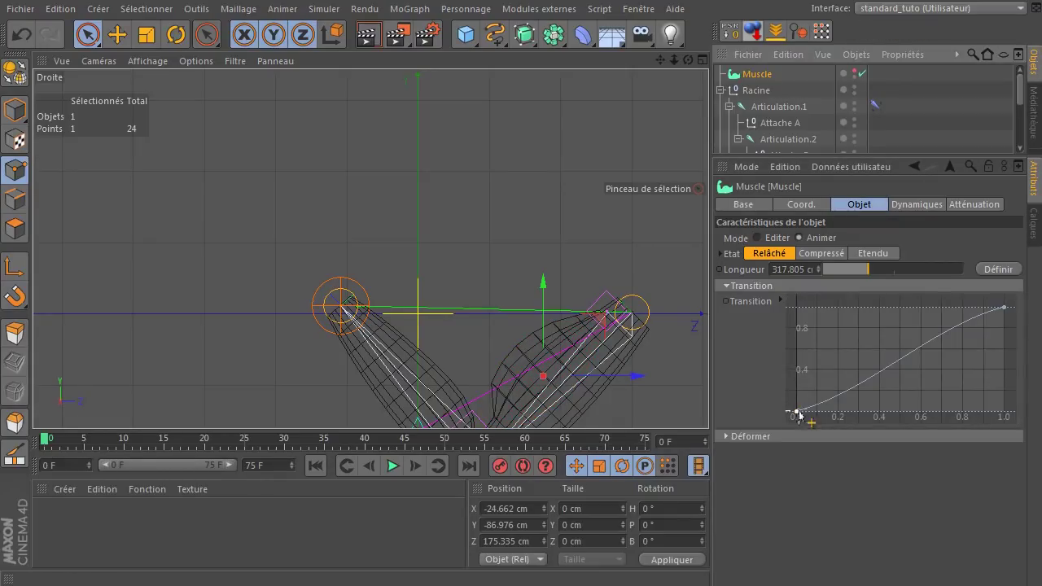
drag(796, 412, 734, 448)
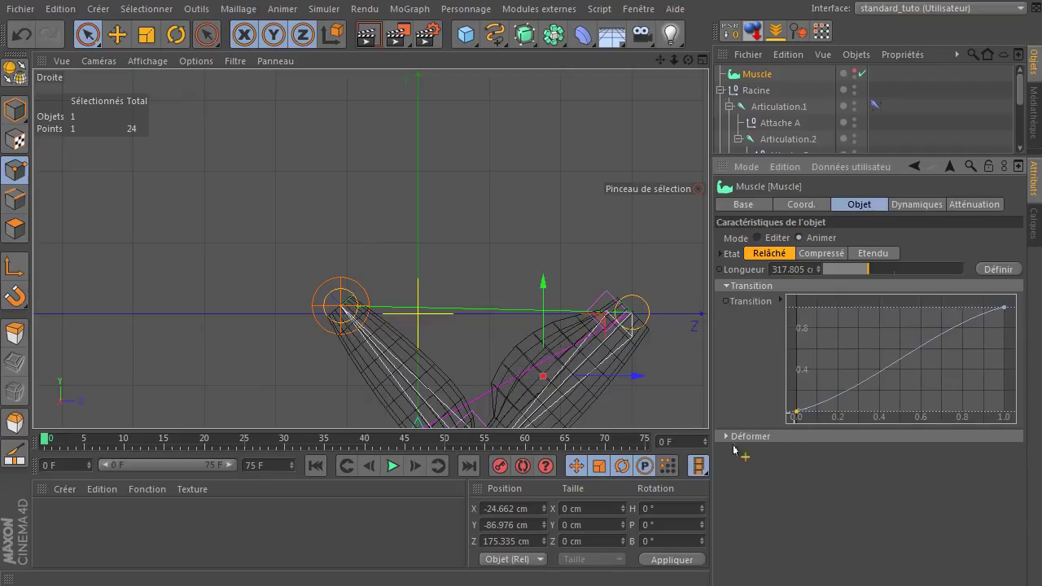
mouse_move(1005, 312)
mouse_down()
mouse_move(1006, 374)
mouse_move(809, 315)
mouse_move(1011, 312)
mouse_up()
click(860, 73)
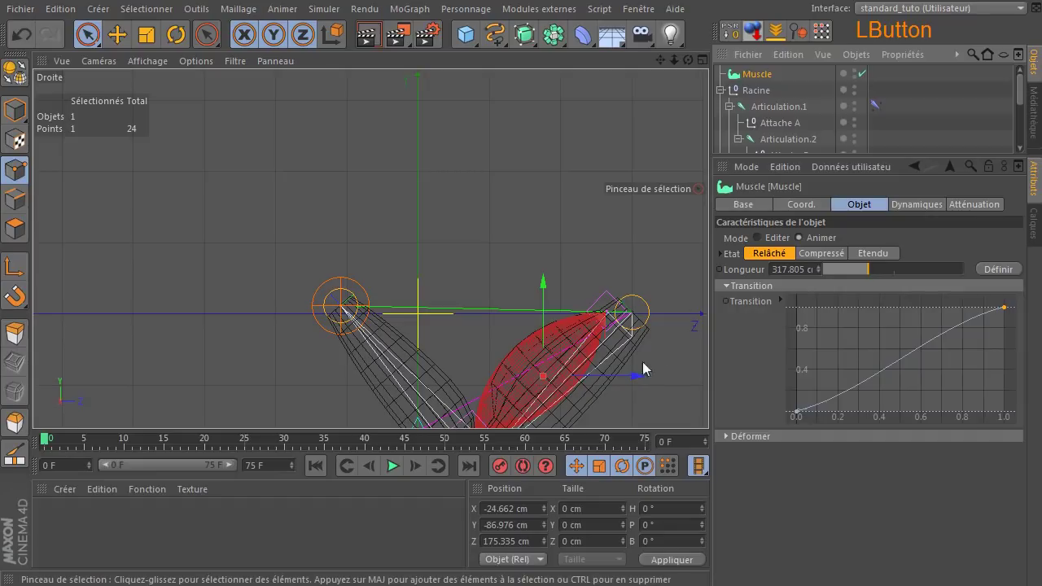
Frame the whole arm and open its bend partway by moving Articulation.3.Cible outward and slightly up.
scroll(537, 354, down, 2)
drag(660, 59, 586, 0)
drag(862, 155, 846, 289)
click(796, 204)
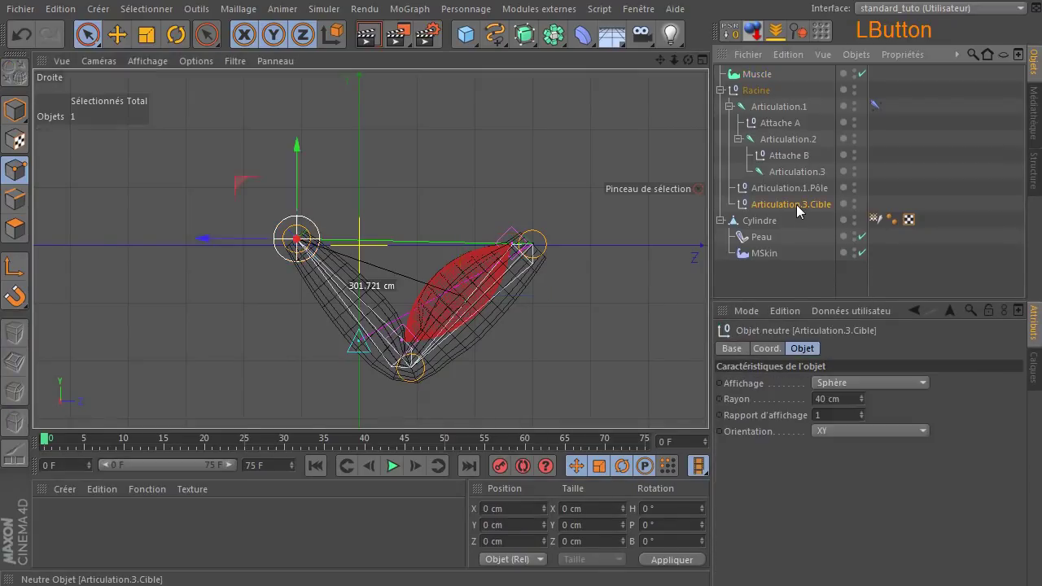
drag(241, 183, 186, 159)
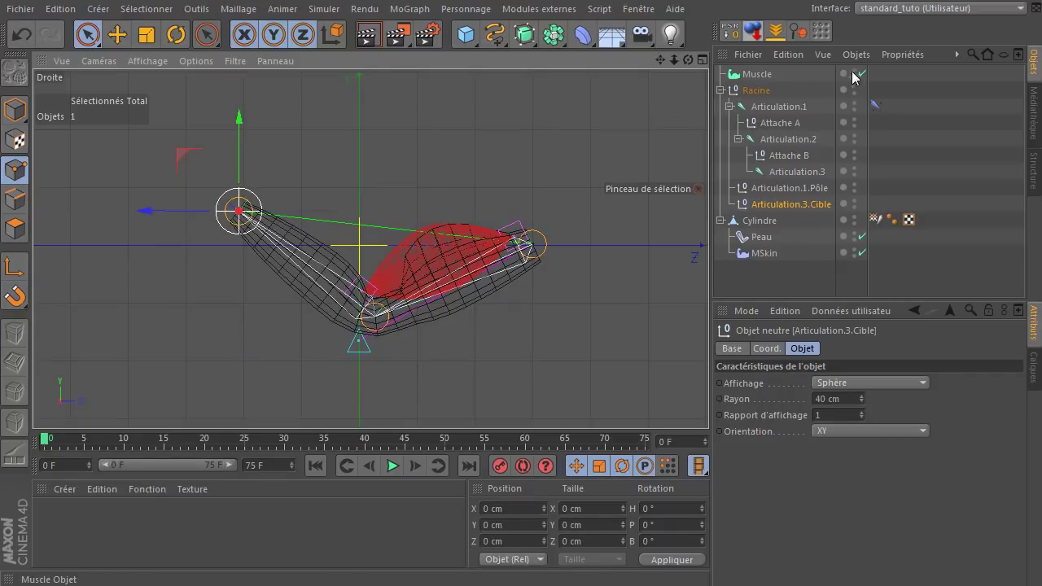
Compare the bent mesh with Muscle hidden and shown in the viewport, leaving Muscle shown.
click(753, 74)
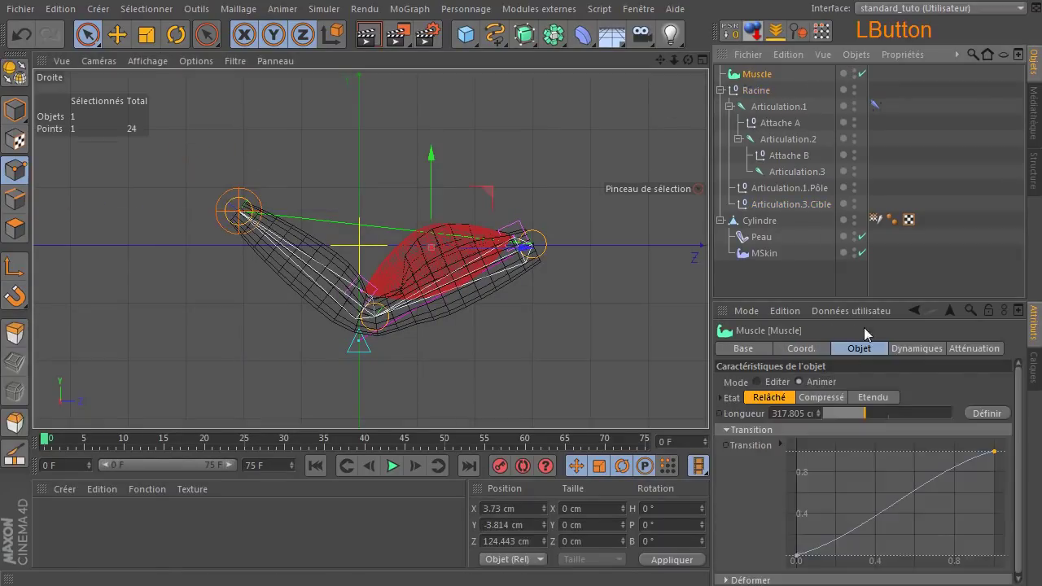
click(855, 73)
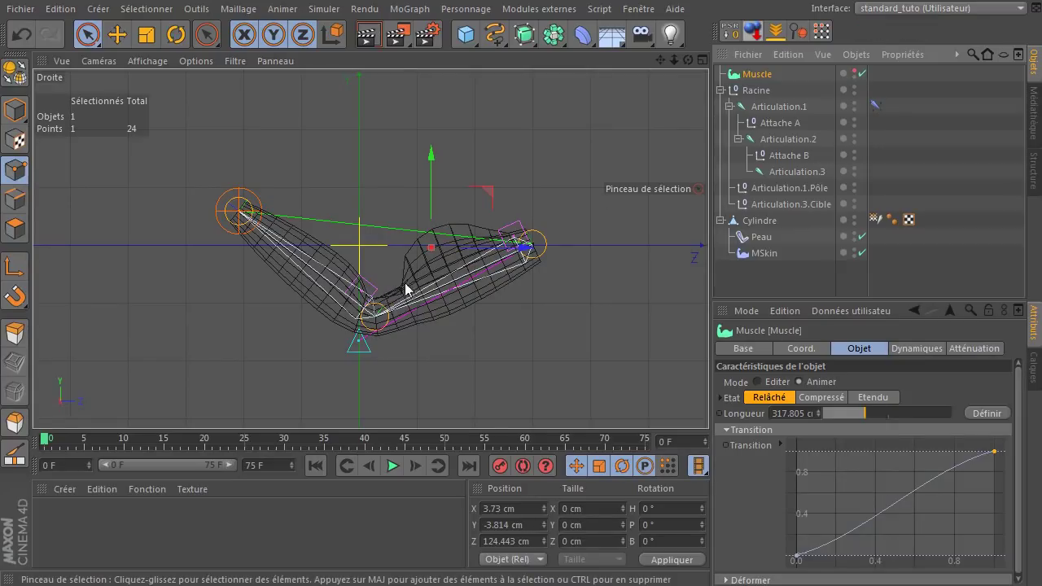
click(854, 73)
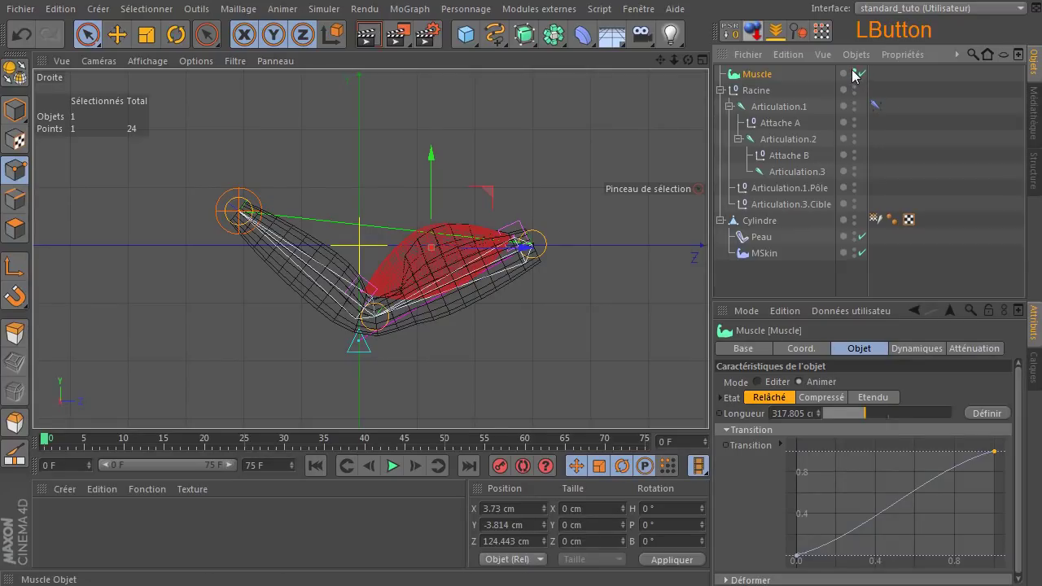
click(853, 71)
click(853, 72)
Move Attache B slightly downward so the muscle's end sits closer to the elbow joint.
click(780, 124)
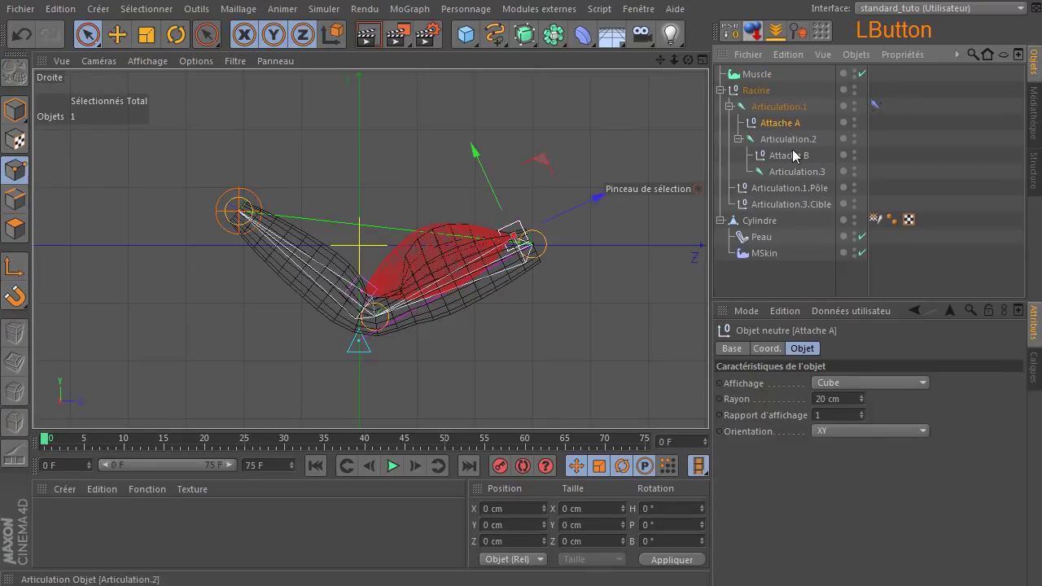
click(788, 156)
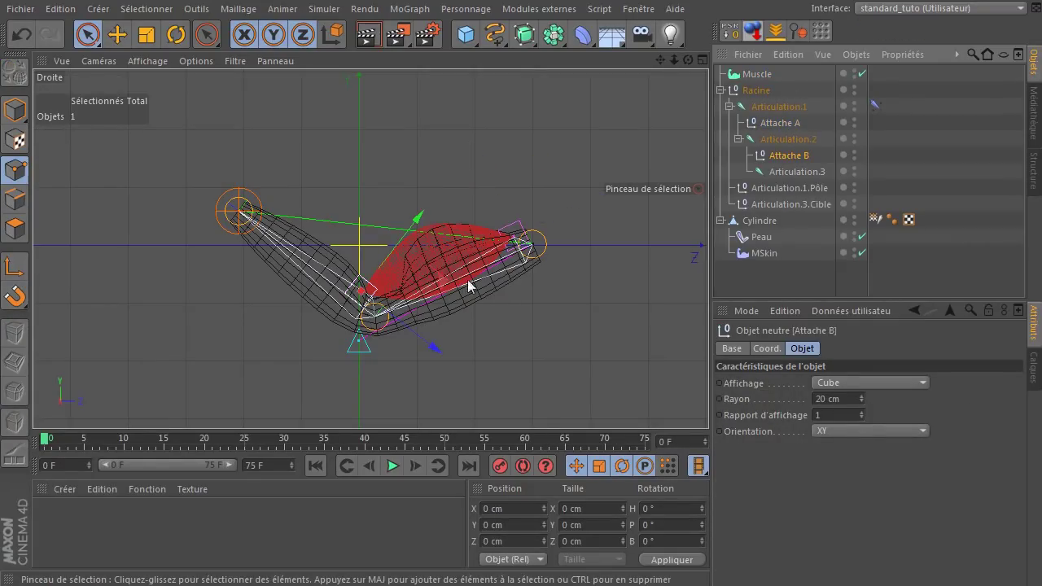
mouse_move(442, 281)
mouse_down()
mouse_move(424, 297)
mouse_move(435, 289)
mouse_move(439, 299)
mouse_up()
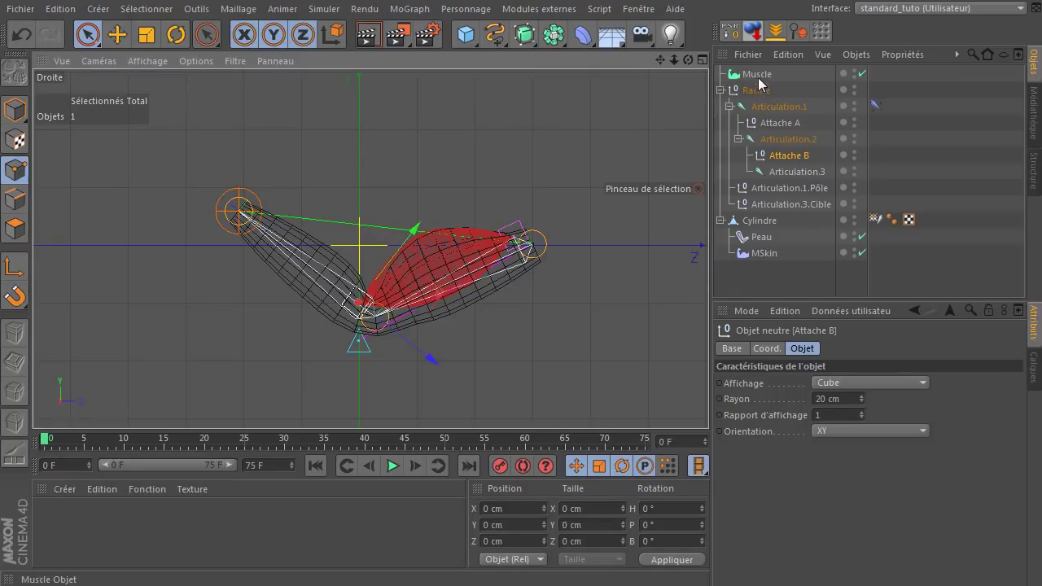
Straighten the arm by moving Articulation.3.Cible outward, back near the horizontal Z axis.
click(768, 208)
drag(144, 212, 137, 243)
drag(170, 159, 98, 189)
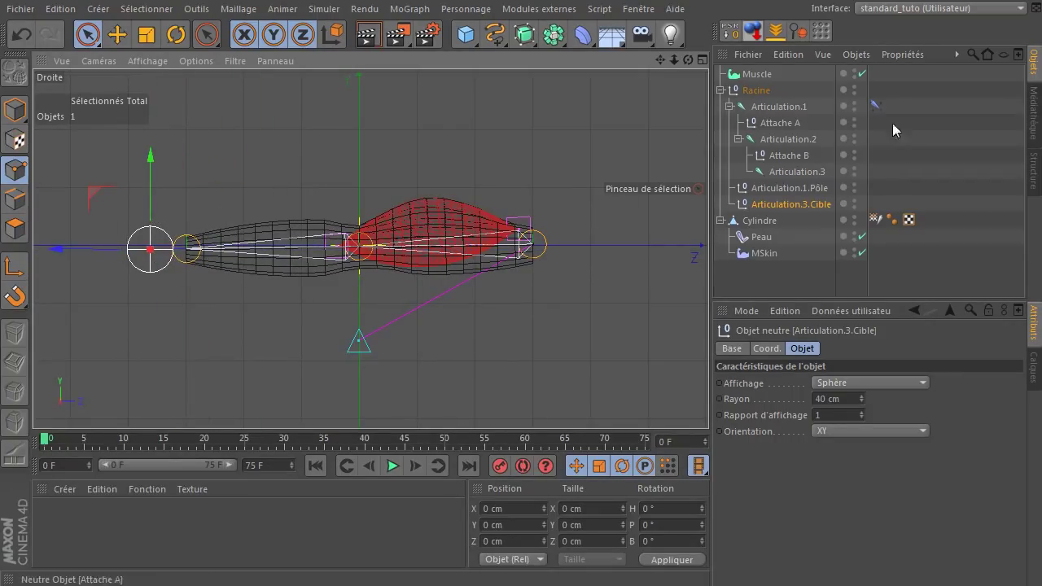
In Editer mode, define the Muscle's current length for the Relâché state, and return to Animer mode.
click(757, 74)
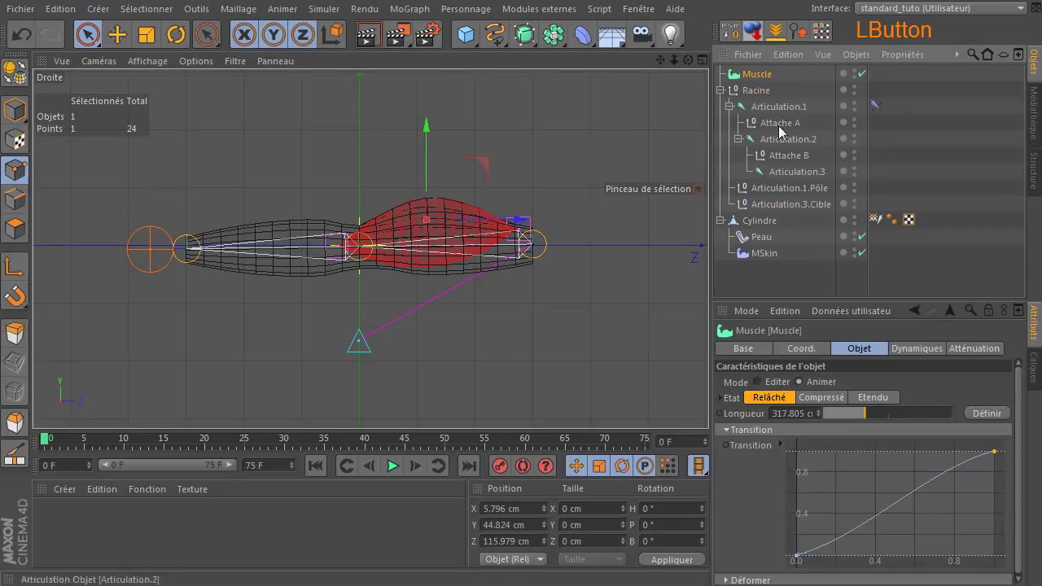
click(776, 382)
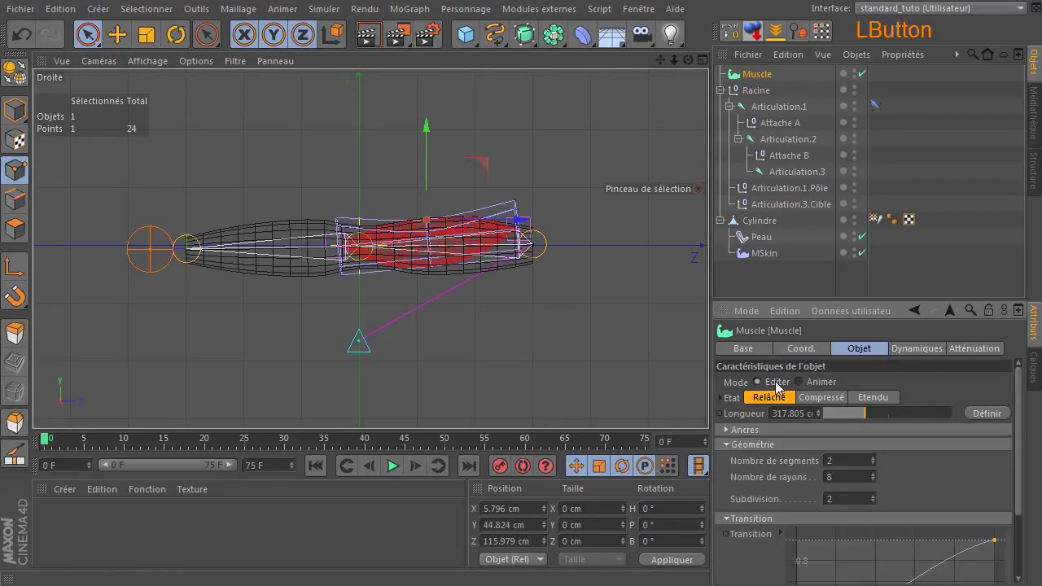
click(979, 414)
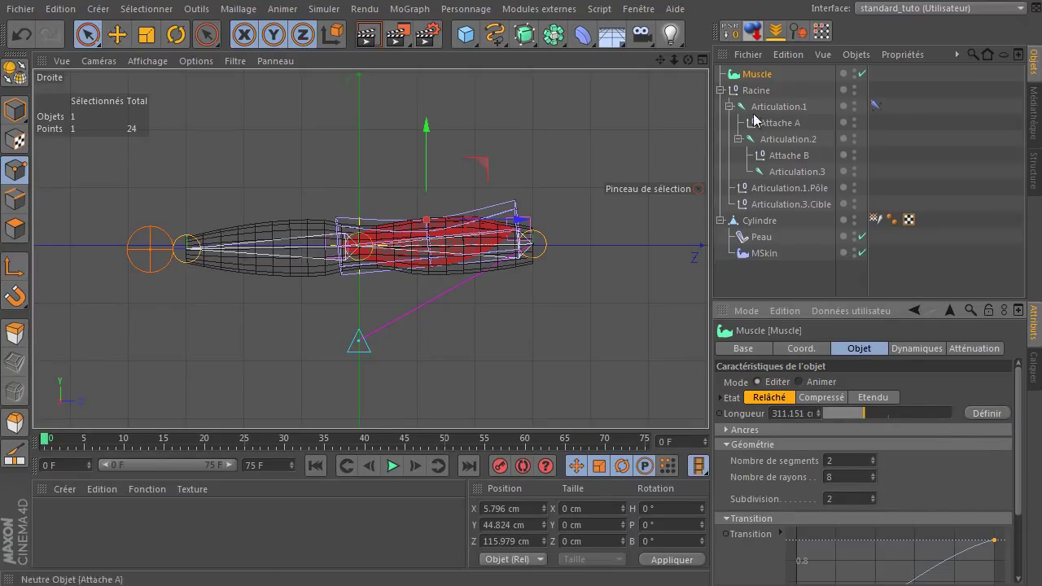
click(809, 382)
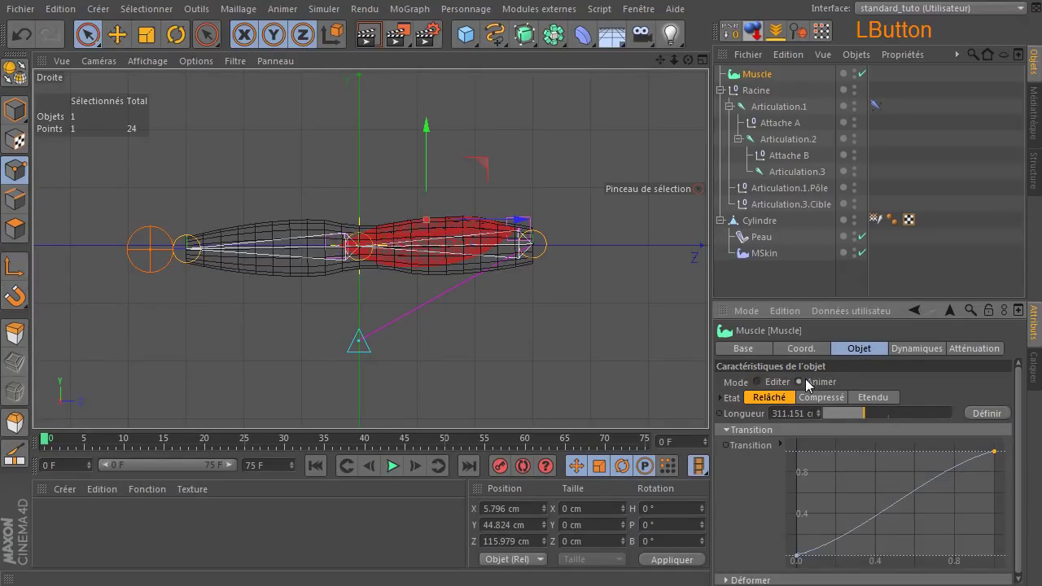
Hide Muscle in the viewport and bend the arm by moving Articulation.3.Cible inward.
click(788, 205)
mouse_move(61, 248)
mouse_down()
mouse_move(108, 254)
mouse_move(89, 250)
mouse_move(223, 236)
mouse_move(61, 244)
mouse_up()
click(853, 74)
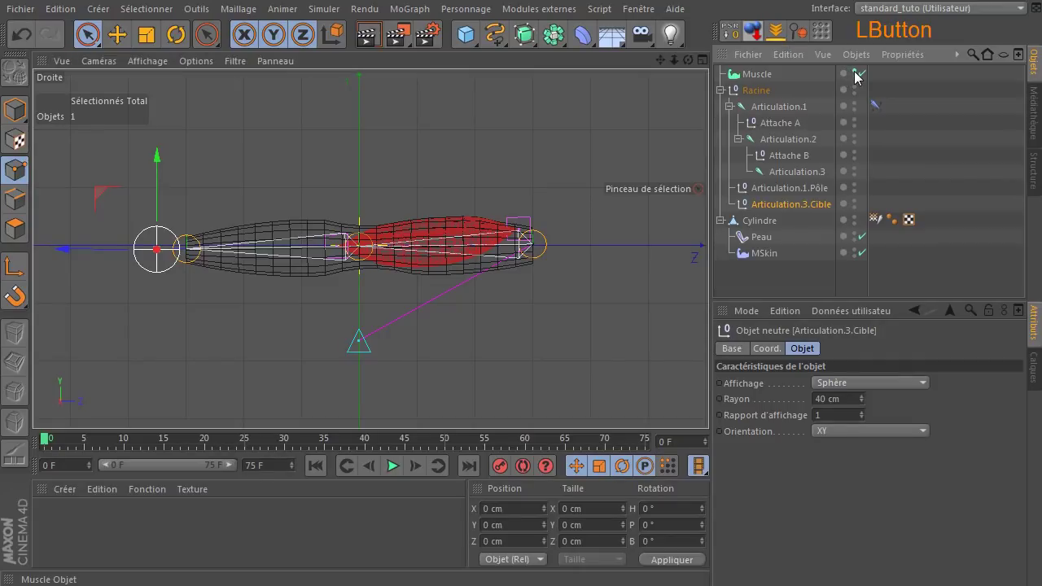
drag(69, 252, 155, 239)
Add a point to the Muscle's Transition curve at about 0.35 horizontally and 0.63 vertically, making the early transition steeper.
click(757, 74)
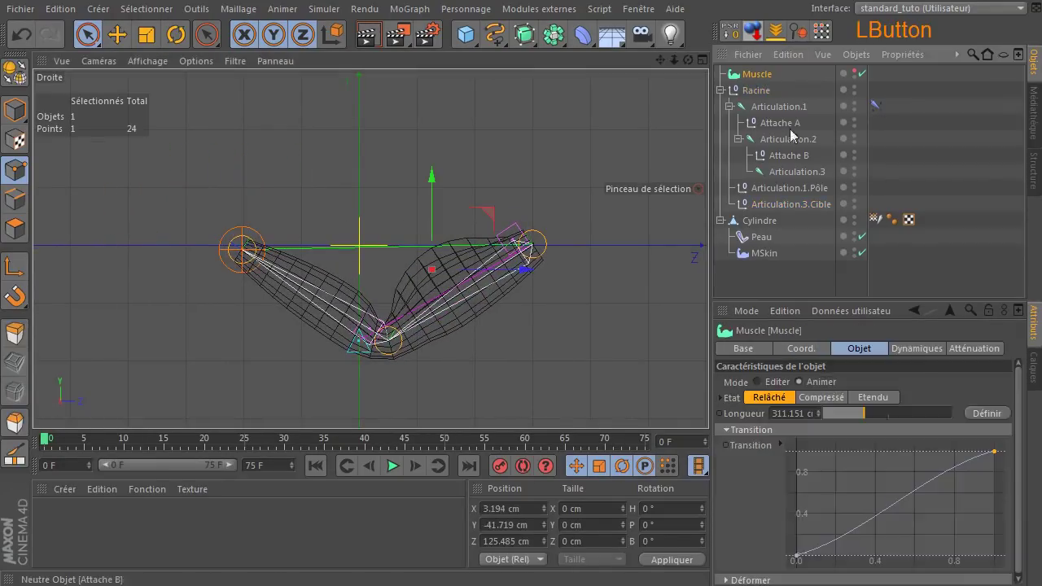
drag(992, 455, 1026, 446)
drag(804, 549, 721, 570)
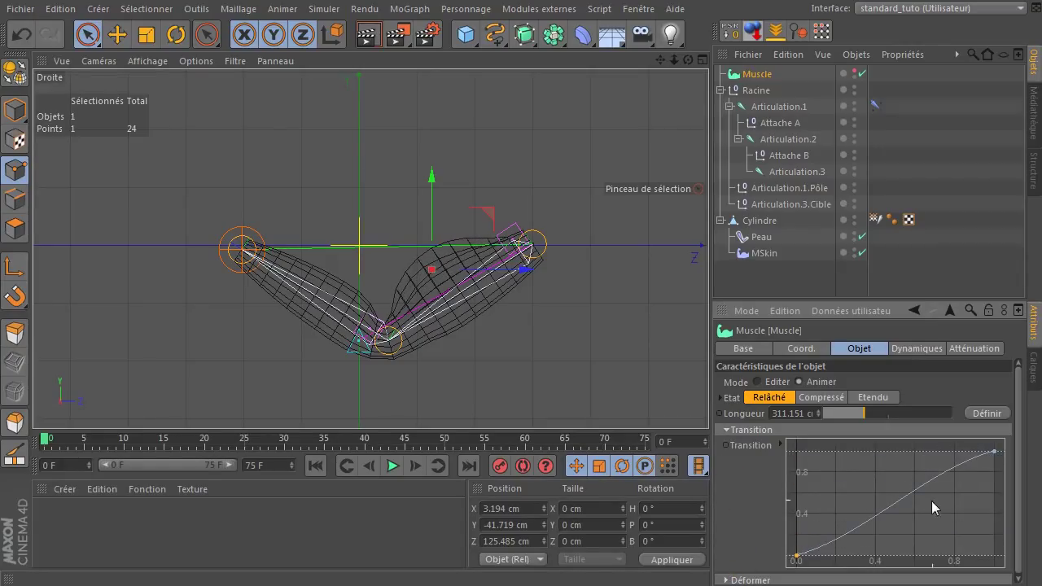
ctrl+drag(886, 518, 867, 494)
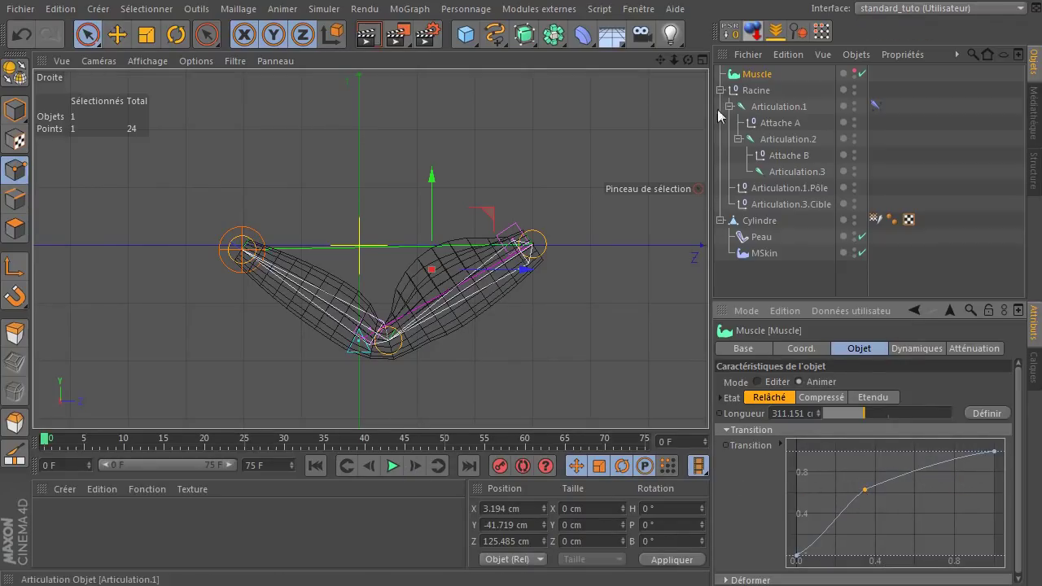
Bend the arm further by moving Articulation.3.Cible inward, and delete the added middle point from the Muscle's Transition curve.
click(766, 206)
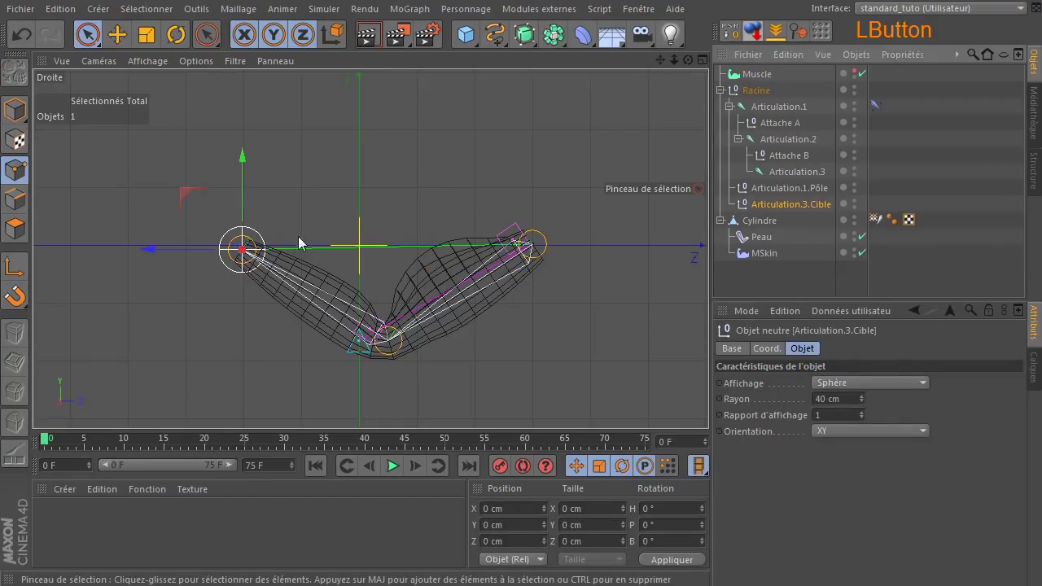
drag(145, 246, 237, 245)
click(759, 74)
drag(862, 495, 896, 505)
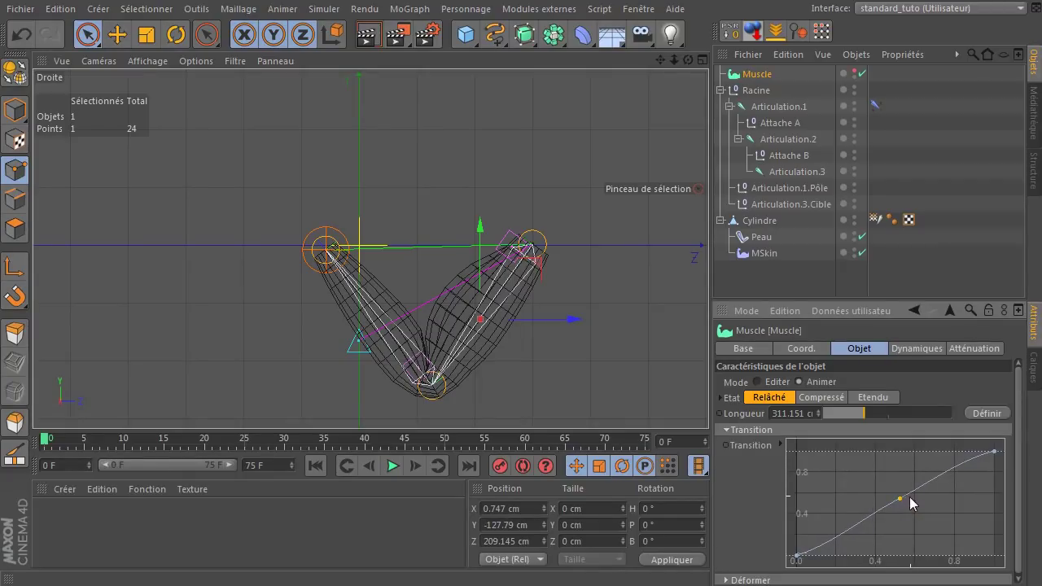
key(Delete)
drag(797, 558, 731, 566)
mouse_move(995, 456)
mouse_down()
mouse_move(880, 525)
mouse_move(953, 465)
mouse_move(995, 451)
mouse_up()
scroll(851, 484, down, 3)
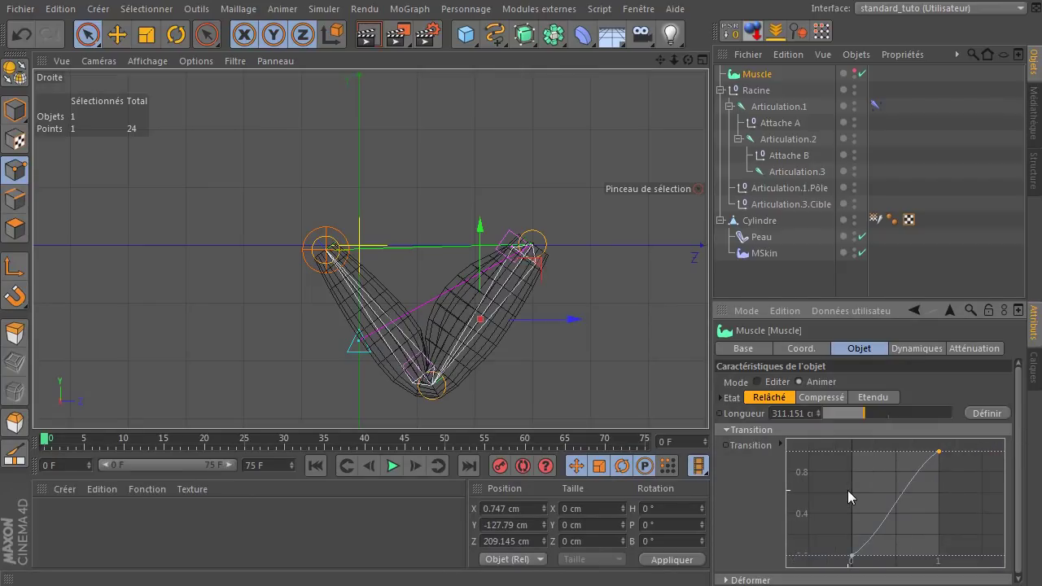
click(940, 454)
scroll(866, 485, up, 2)
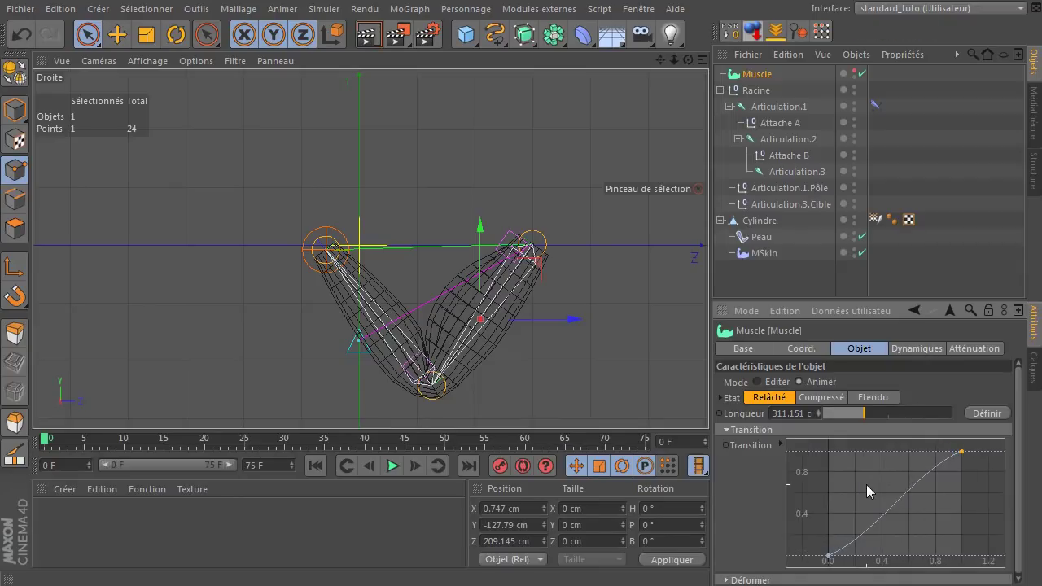
scroll(868, 484, up, 1)
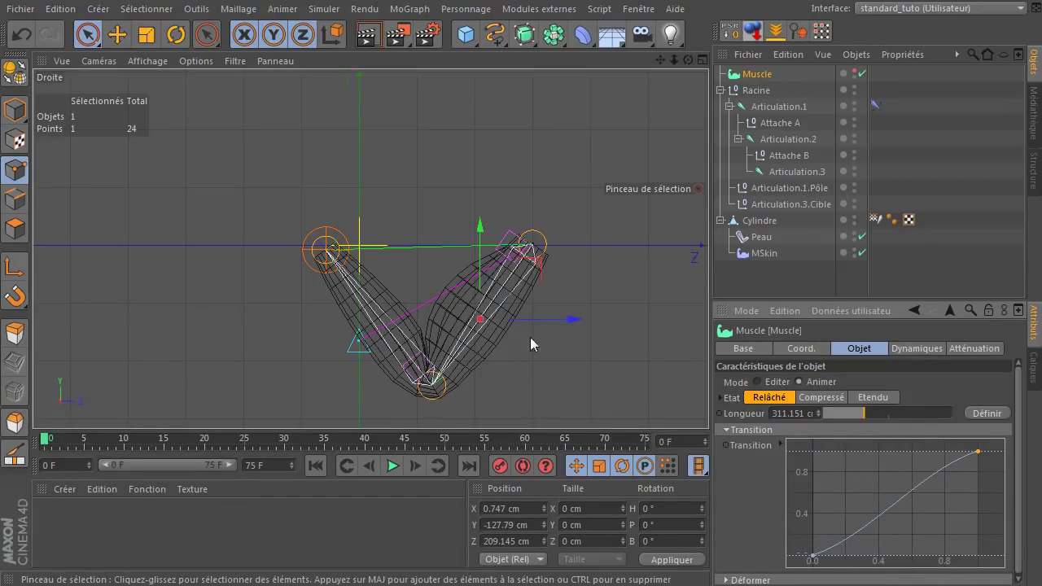
Straighten the arm fully by moving Articulation.3.Cible outward, slightly beyond the end of the joint chain.
click(761, 204)
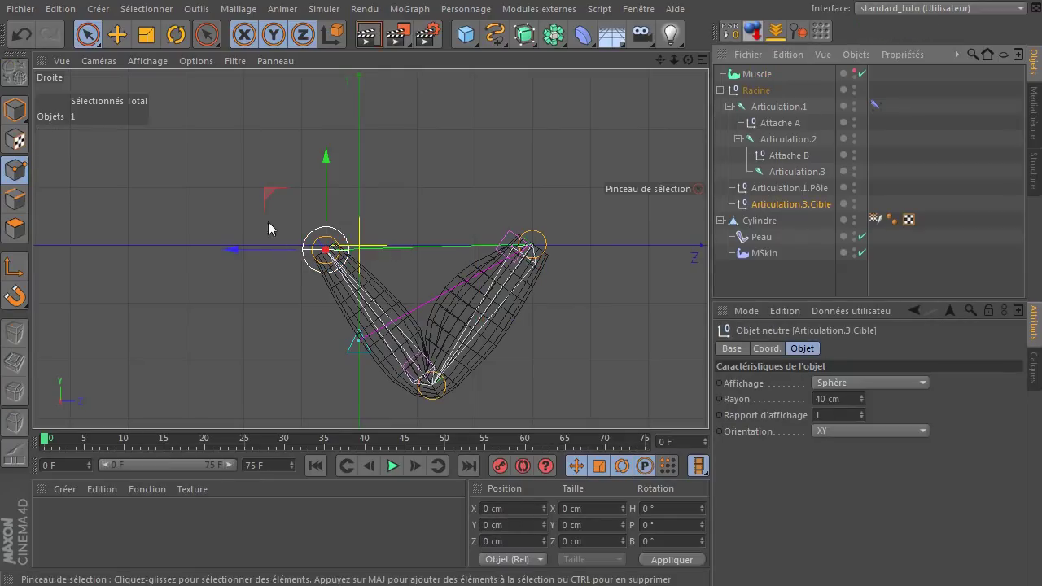
drag(268, 226, 136, 208)
click(756, 74)
drag(977, 451, 1006, 439)
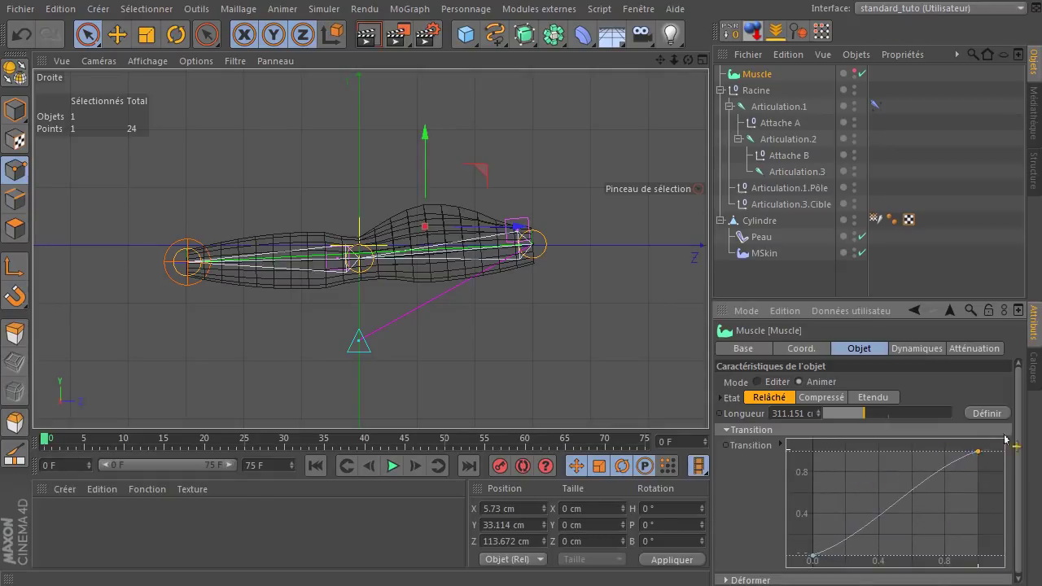
drag(812, 558, 799, 575)
click(776, 206)
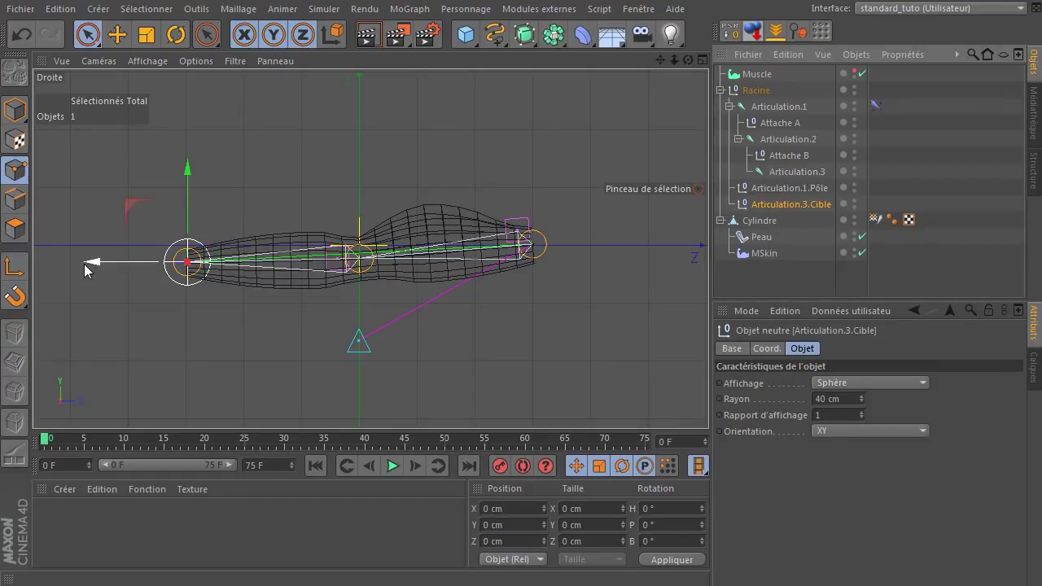
mouse_move(92, 265)
mouse_down()
mouse_move(271, 265)
mouse_move(73, 259)
mouse_up()
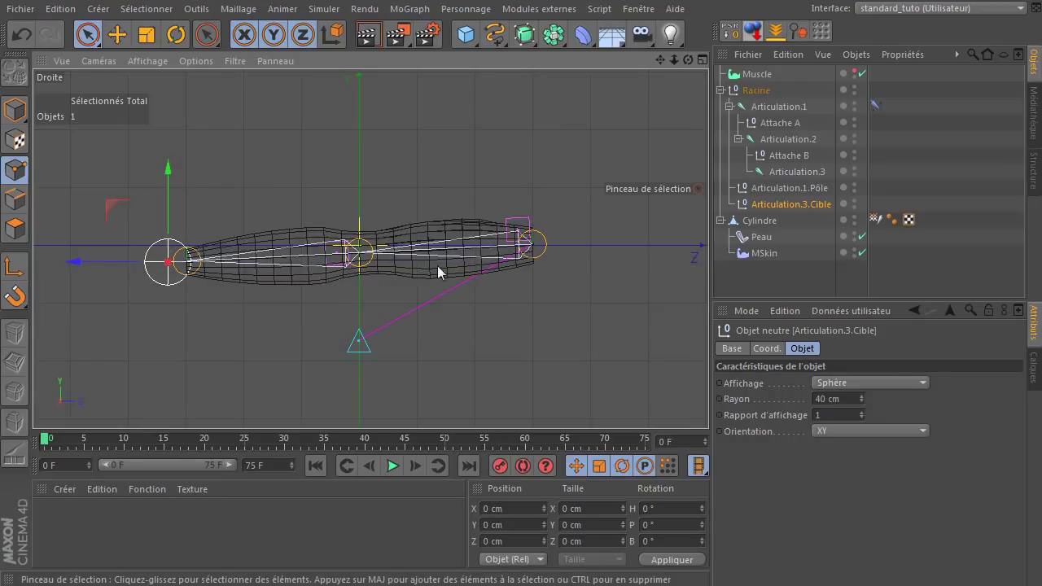
Examine the Muscle's Compressé and Etendu states and the effect of Volume auto in Editer mode, and return to the Relâché state.
click(757, 74)
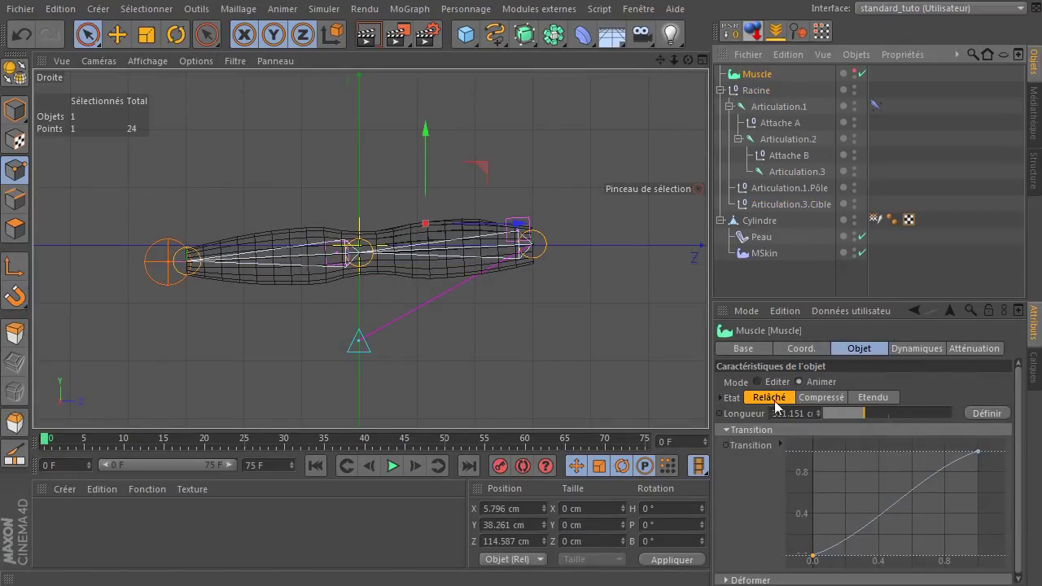
click(824, 397)
click(873, 398)
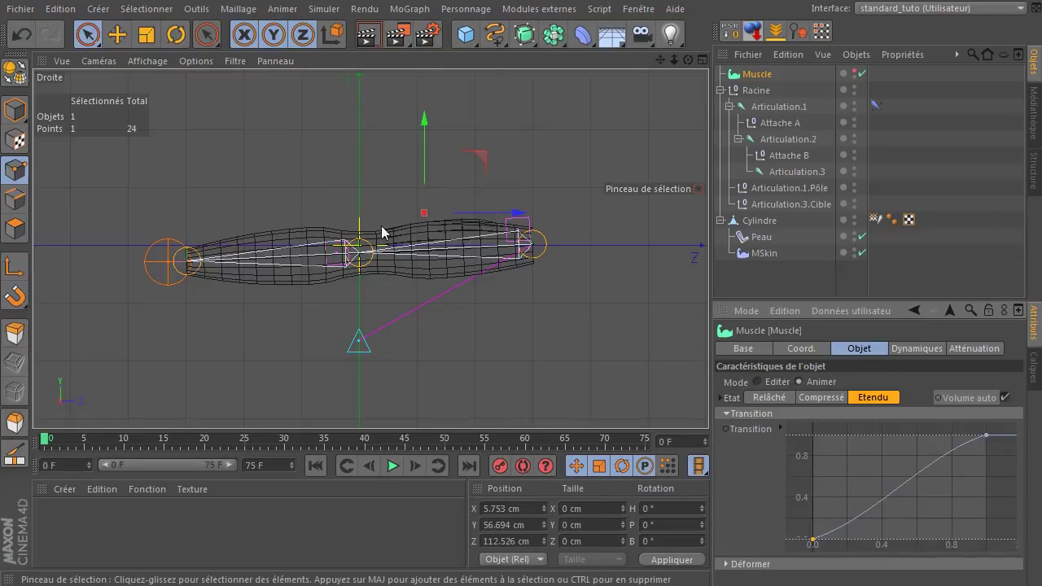
click(774, 383)
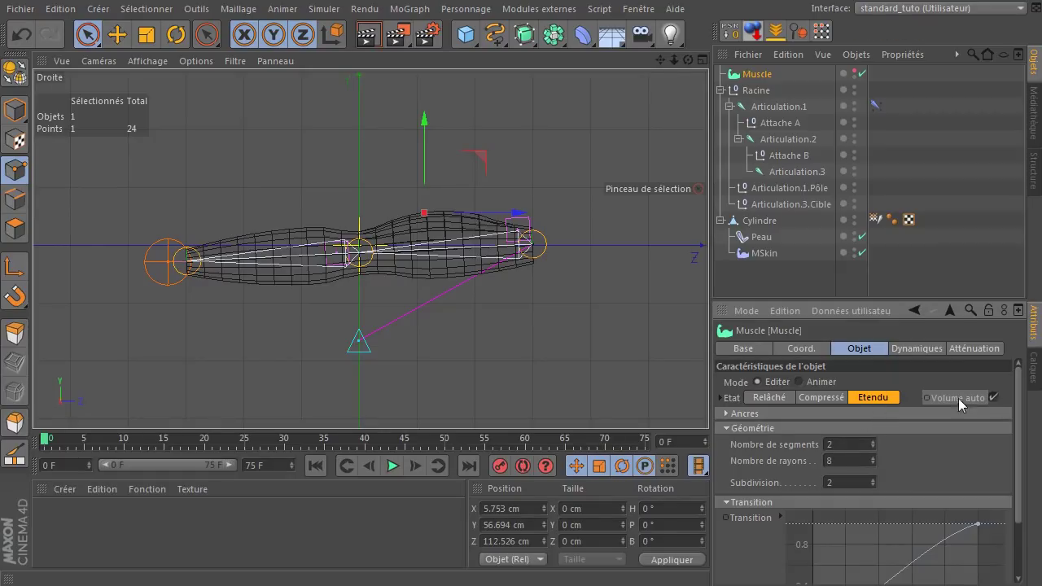
click(993, 397)
click(994, 398)
click(768, 397)
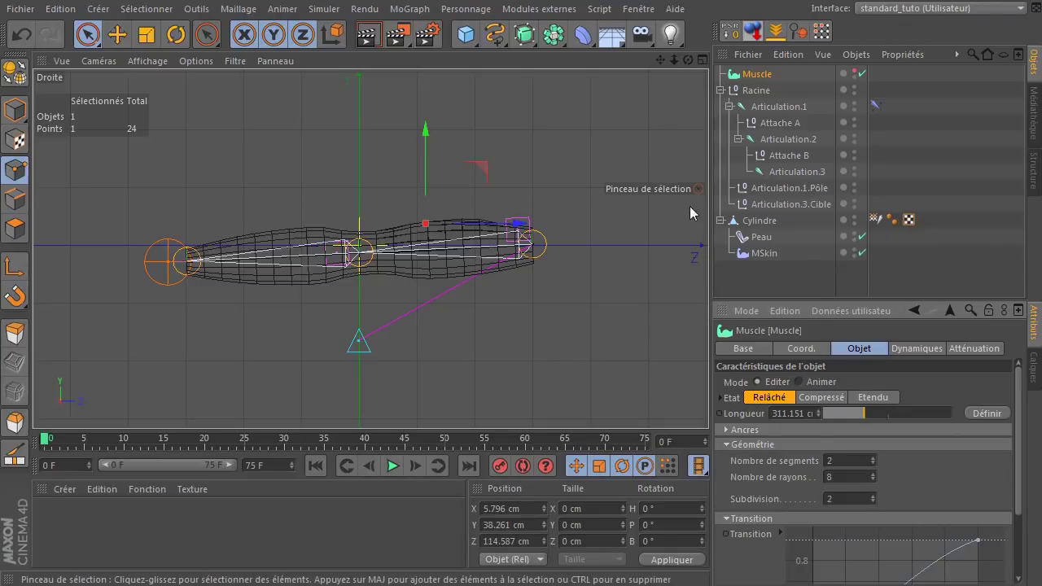
Review the Muscle's Dynamiques settings, MSkin's list of linked muscles and MSkin's object properties.
click(916, 348)
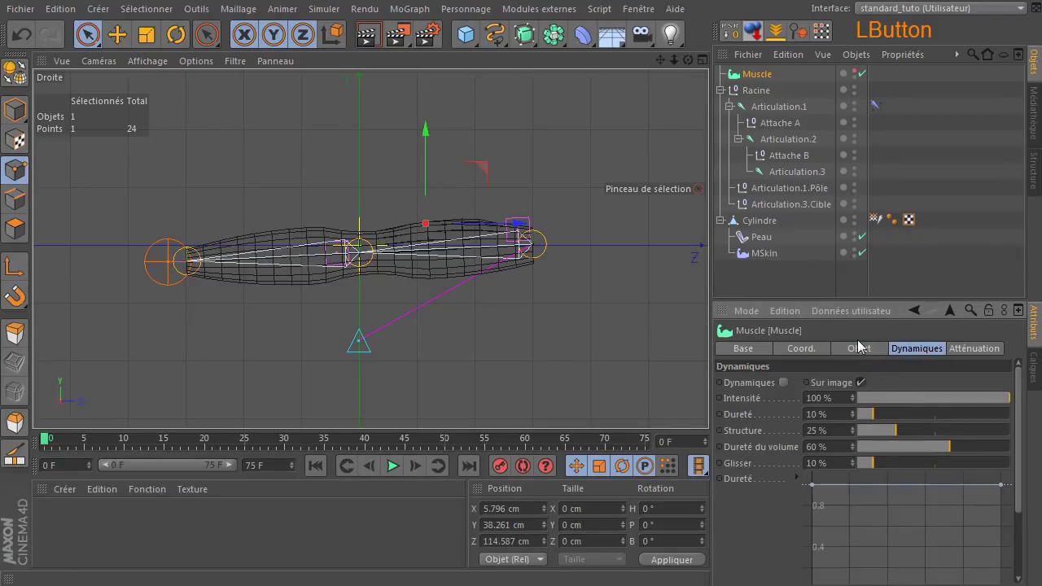
click(859, 348)
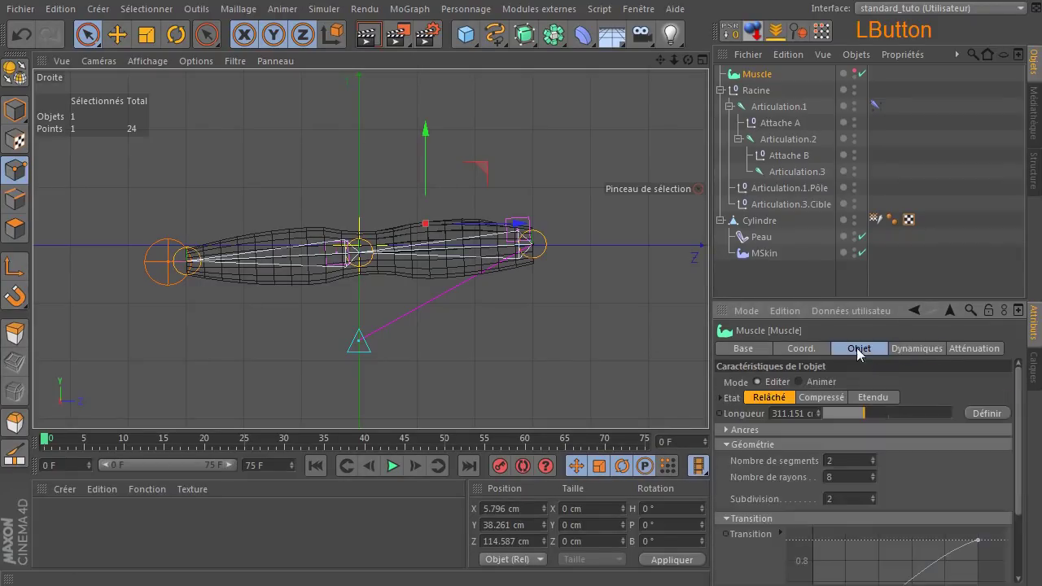
click(862, 298)
drag(861, 298, 865, 278)
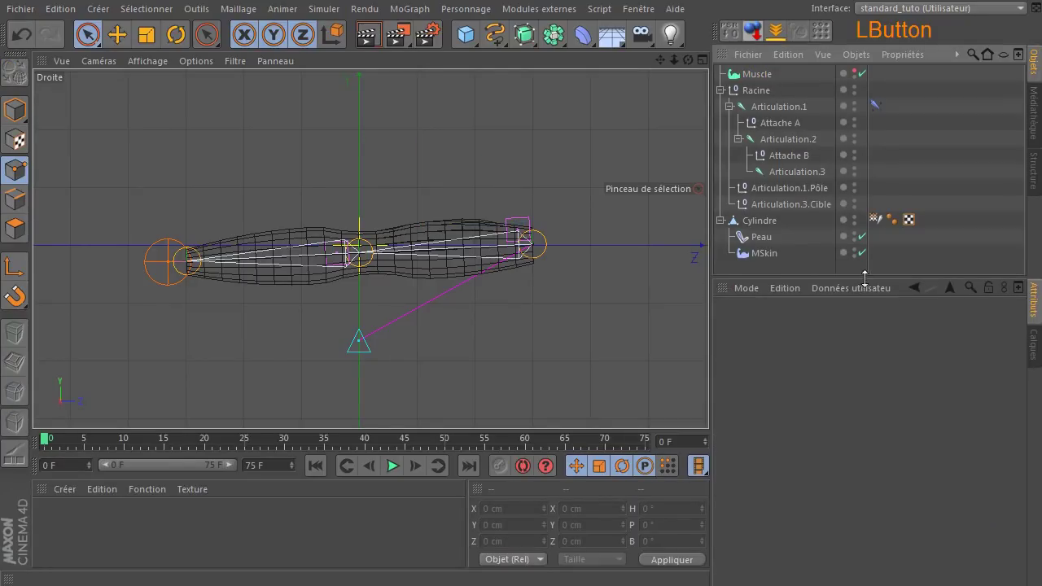
click(766, 253)
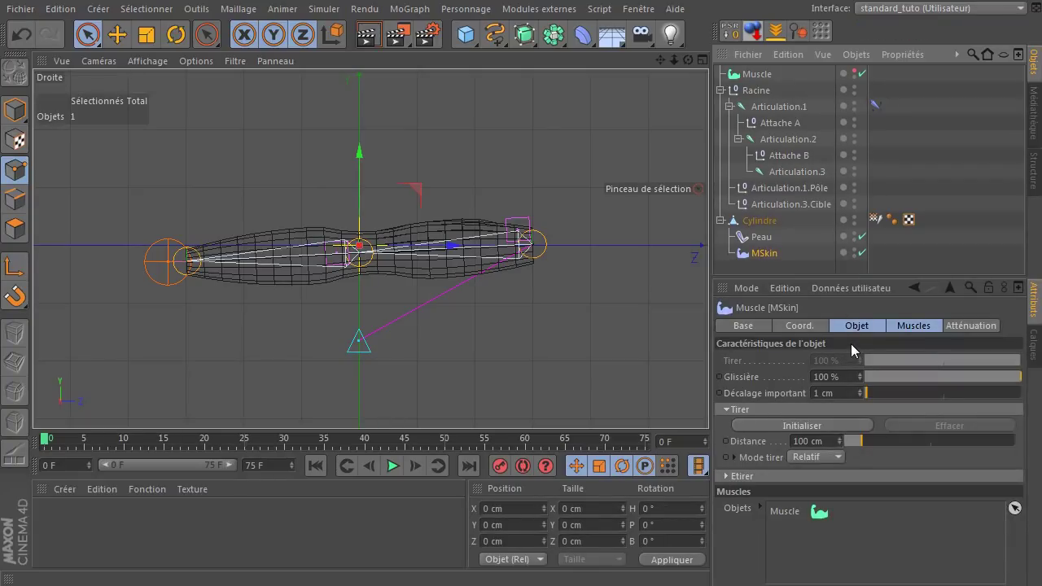
click(921, 326)
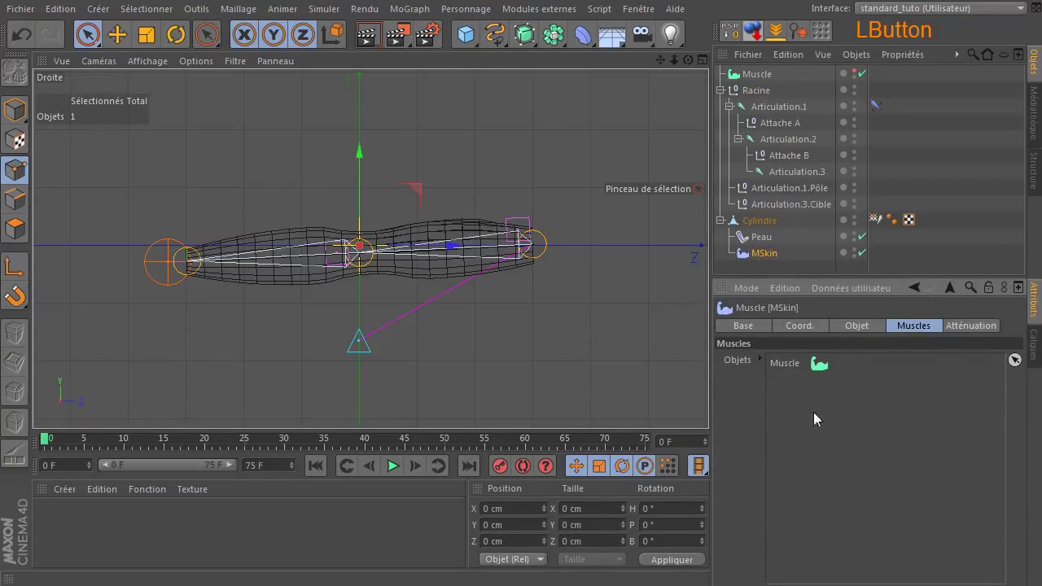
click(860, 326)
click(859, 446)
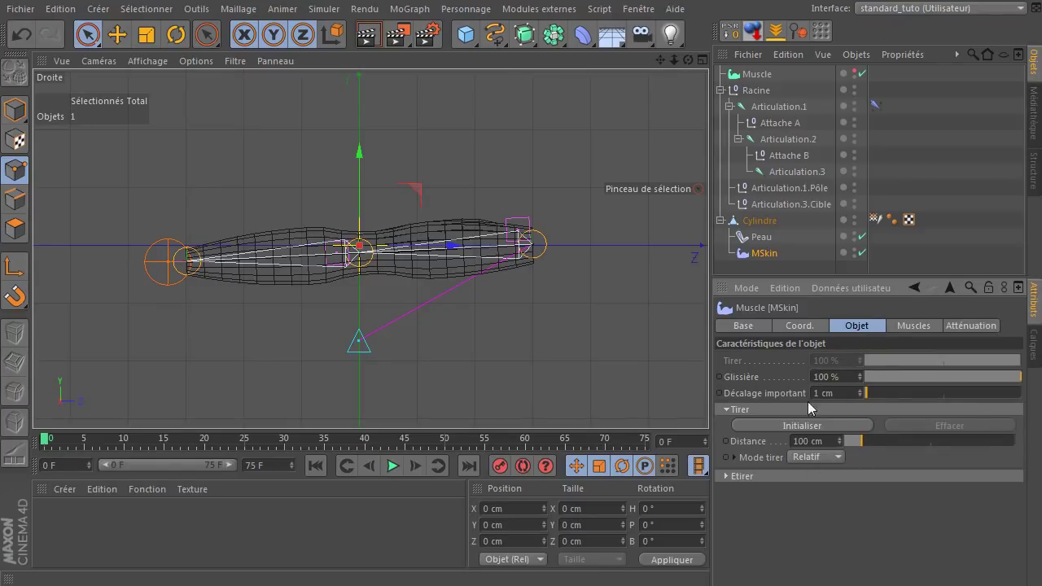
Expand the Muscle's Déformer settings and make Muscle visible in the viewport again.
click(748, 71)
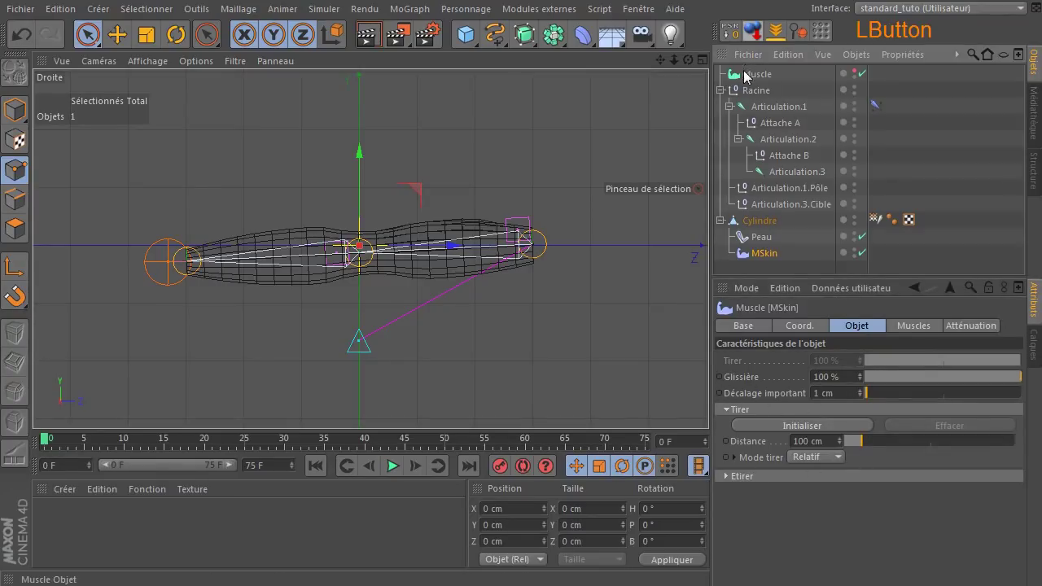
drag(1018, 417, 1009, 535)
click(727, 578)
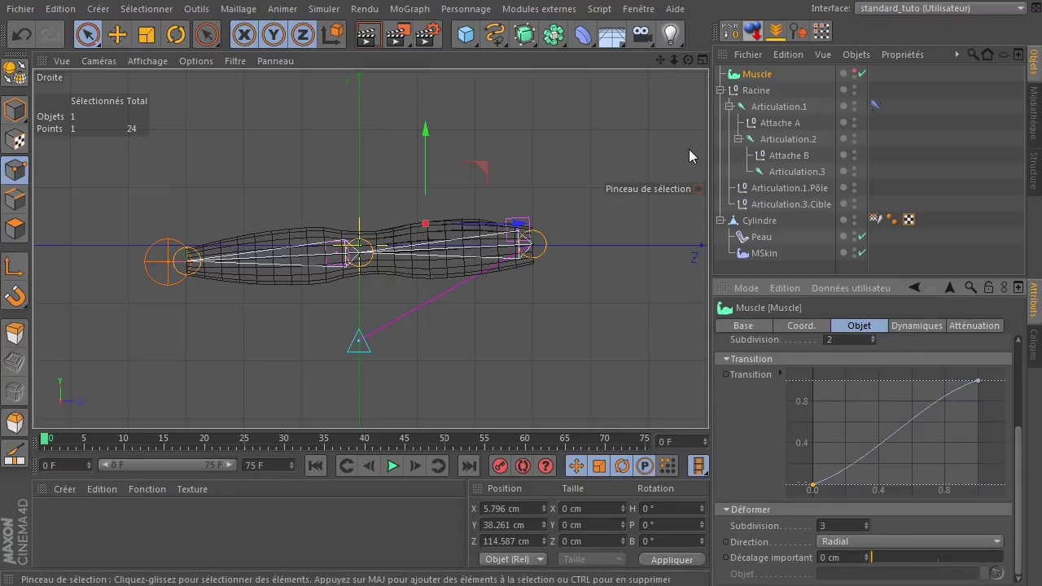
click(852, 76)
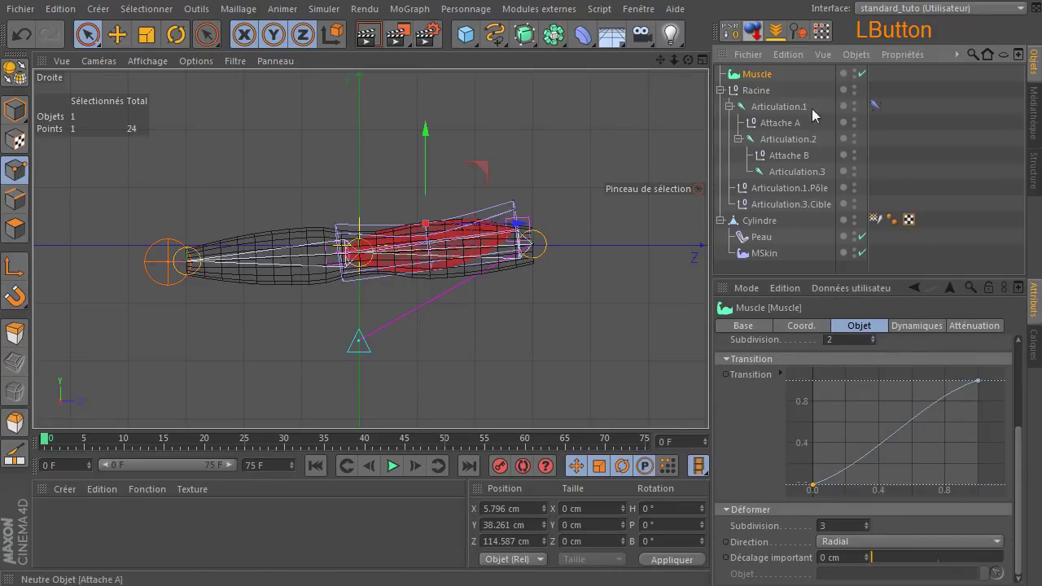
scroll(383, 226, up, 3)
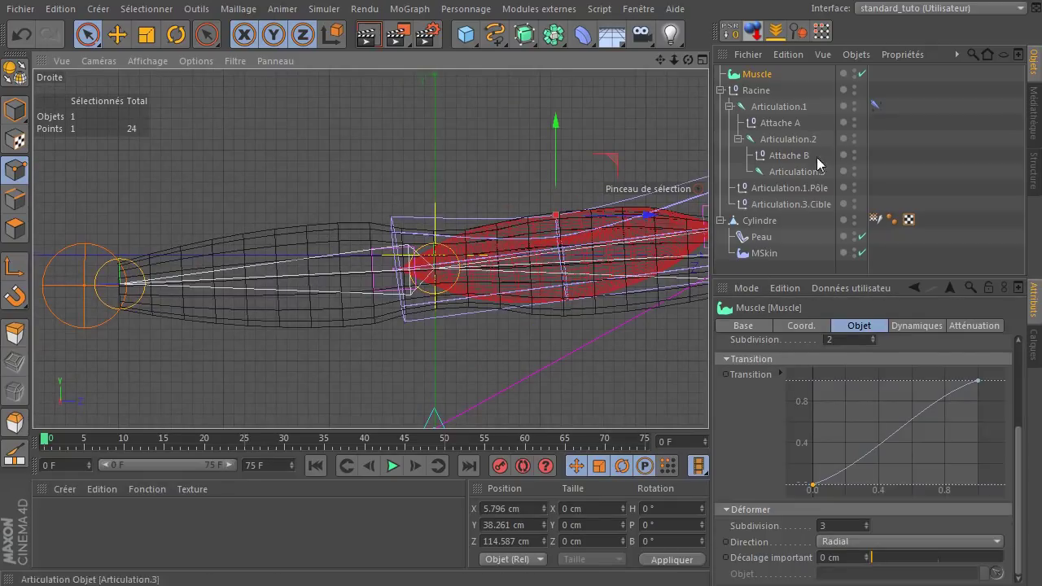
Set the Muscle to Animer mode and bend the arm by moving Articulation.3.Cible inward along its Z axis.
click(787, 204)
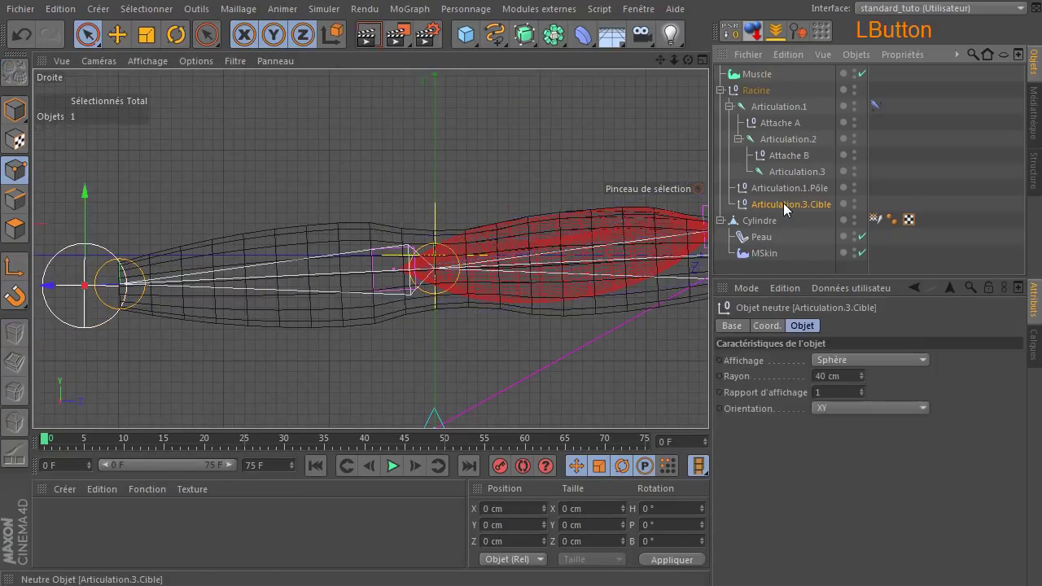
click(762, 74)
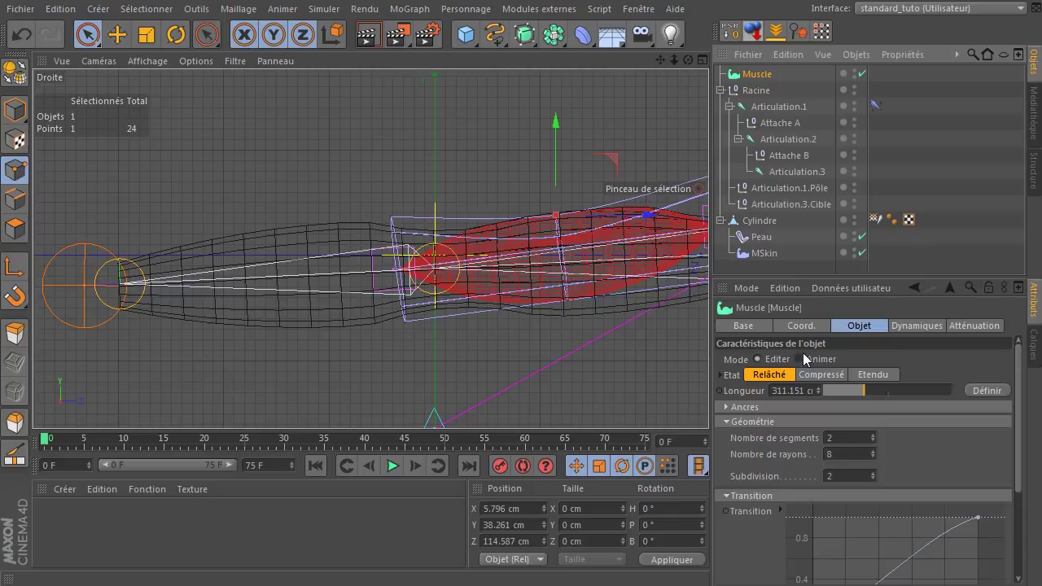
click(802, 359)
click(780, 204)
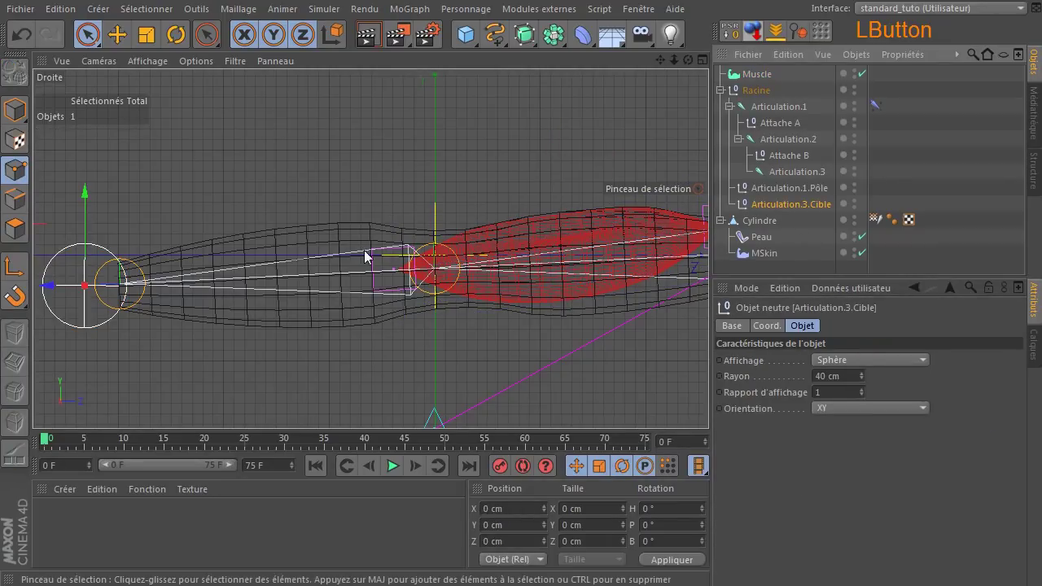
drag(72, 282, 164, 285)
scroll(587, 301, up, 4)
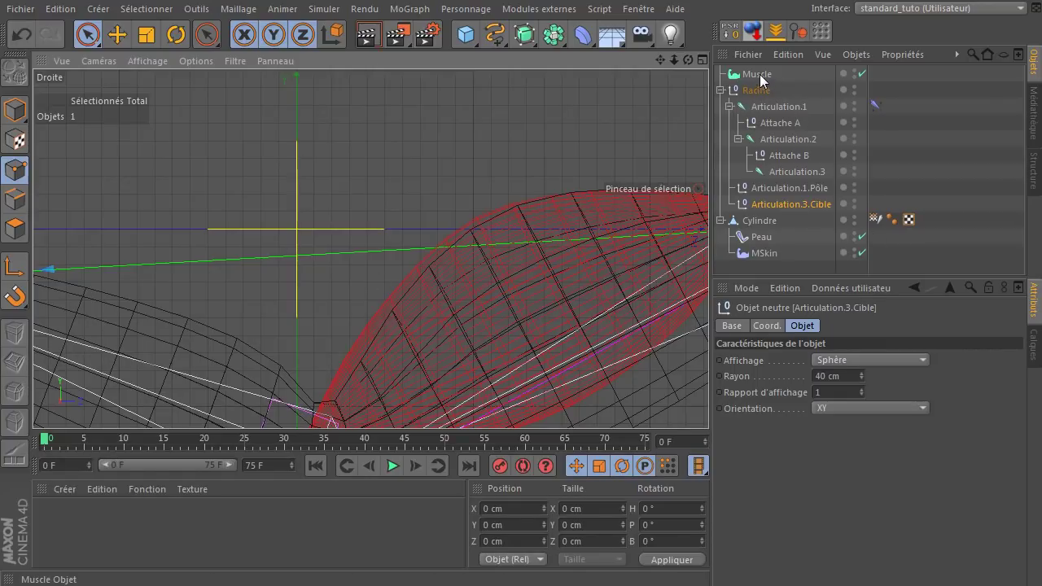
Compare MSkin's Décalage important and Tirer settings with the Muscle's Déformer subdivision, direction and offset settings.
click(742, 253)
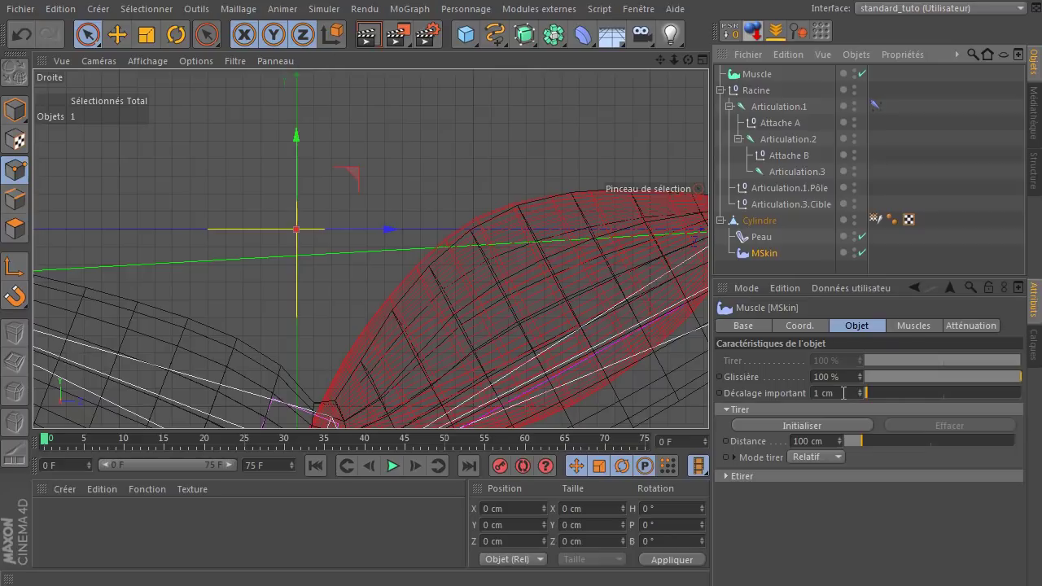
click(756, 75)
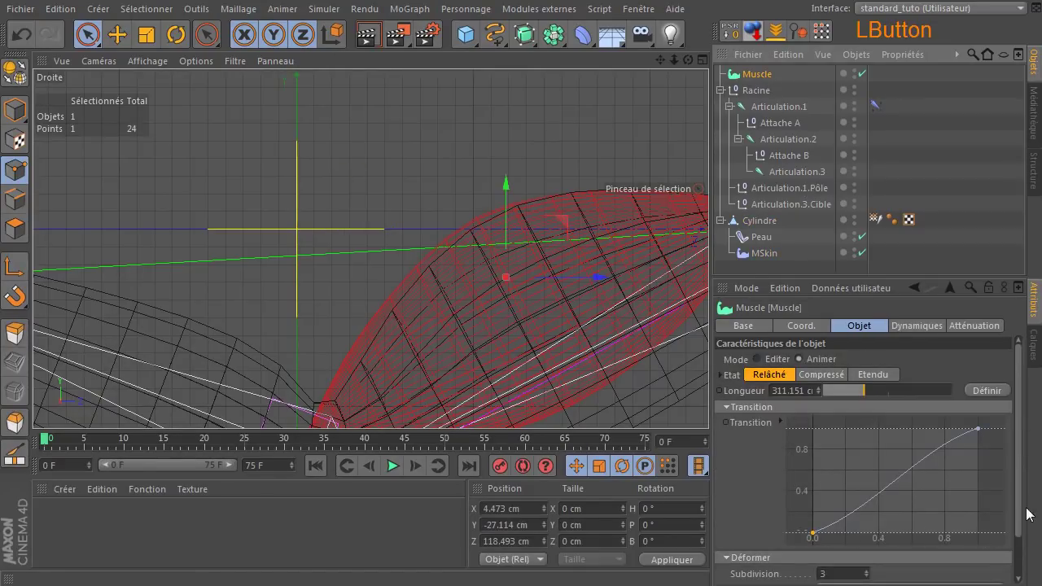
drag(1019, 507, 1018, 540)
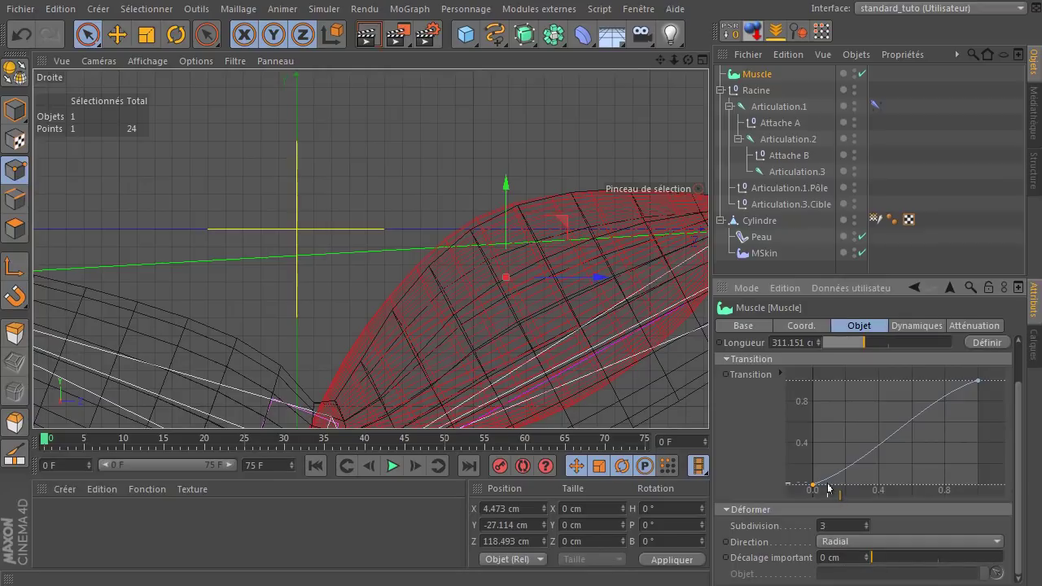
click(754, 257)
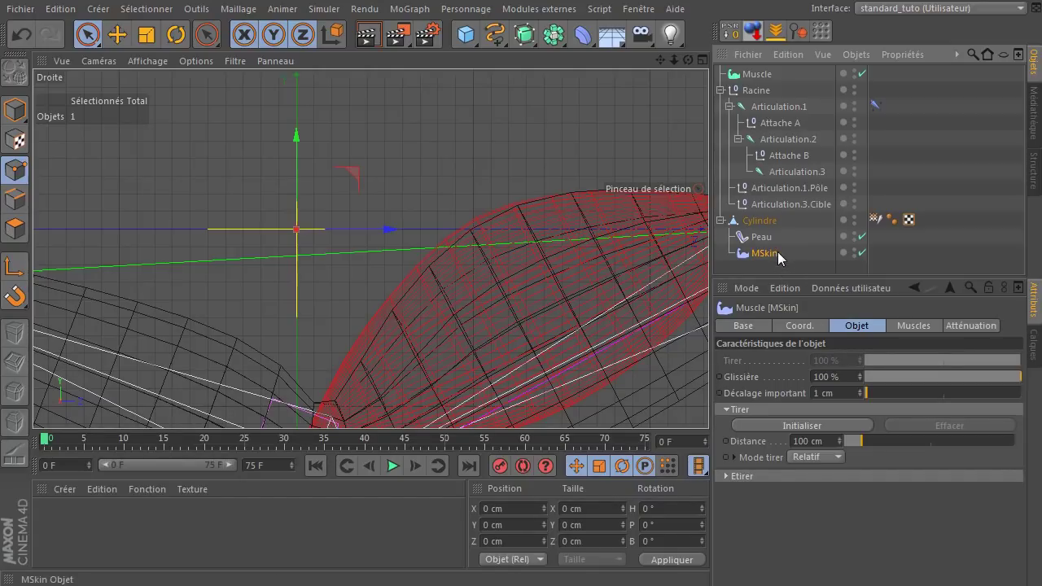
click(757, 74)
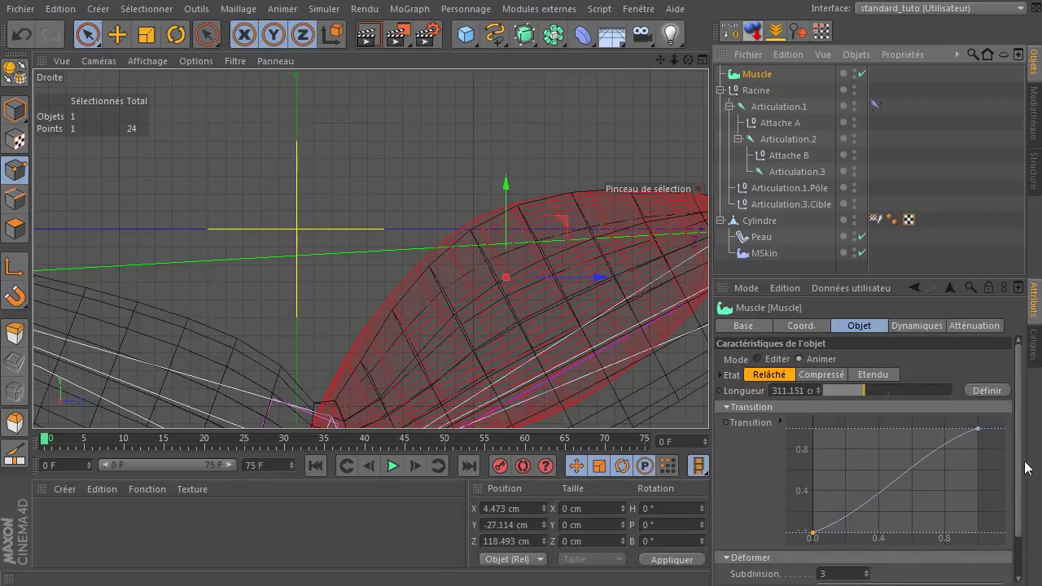
drag(1023, 461, 1023, 509)
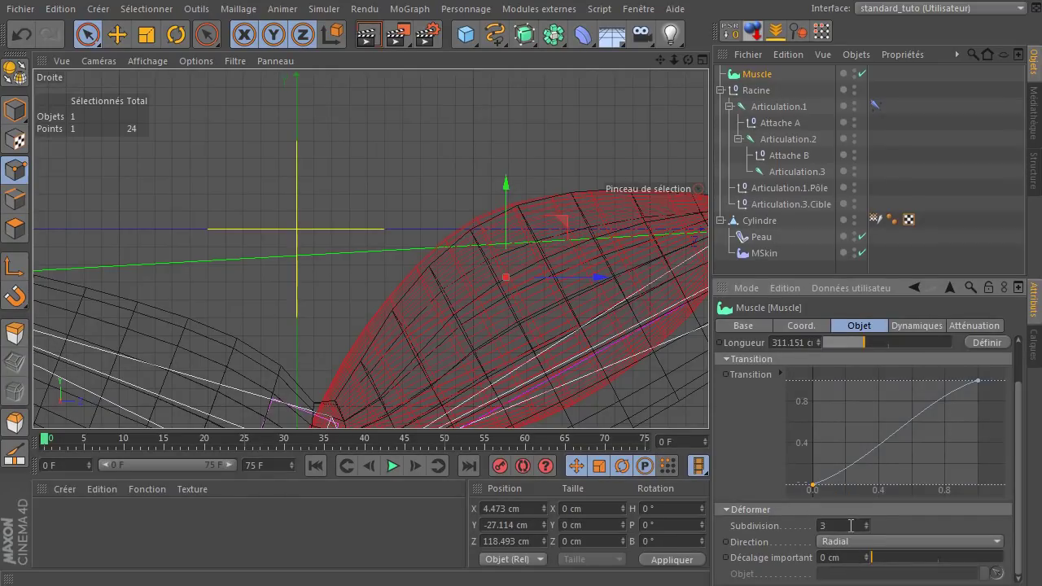
drag(1013, 413, 1014, 378)
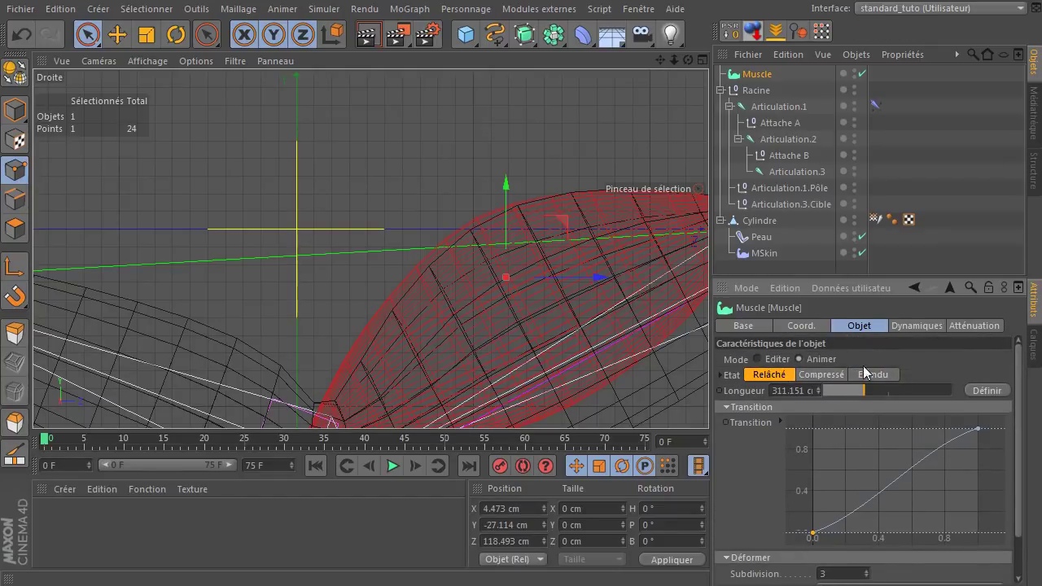
click(773, 247)
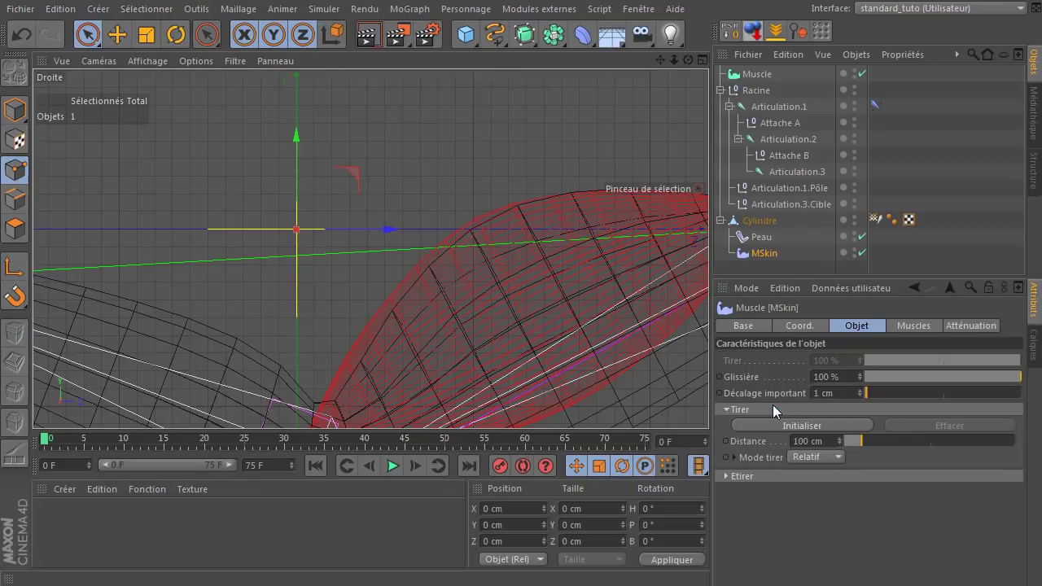
Expand MSkin's Etirer settings and review them along with MSkin's list of linked muscles.
click(726, 477)
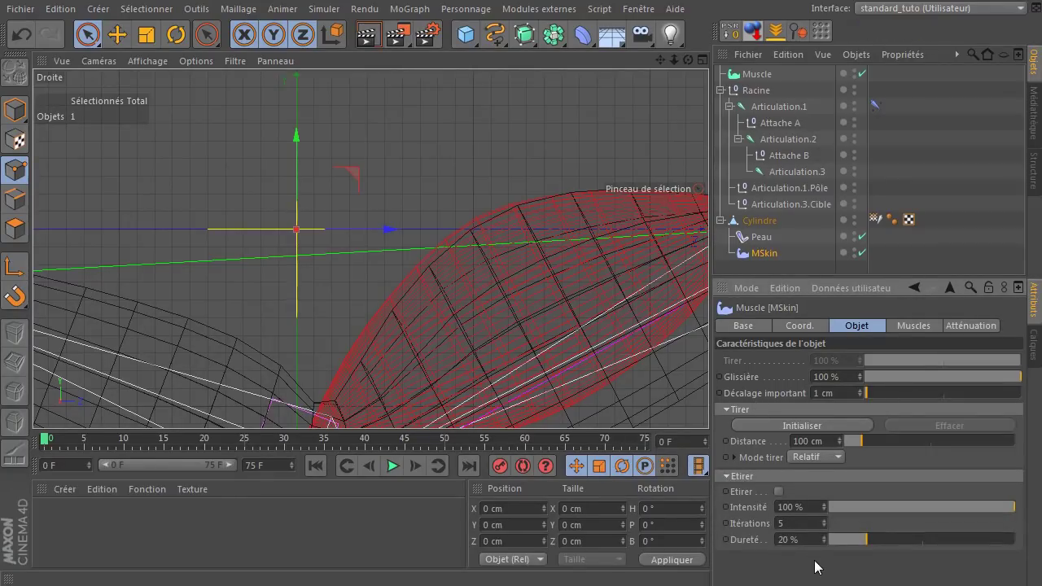
drag(861, 278, 871, 213)
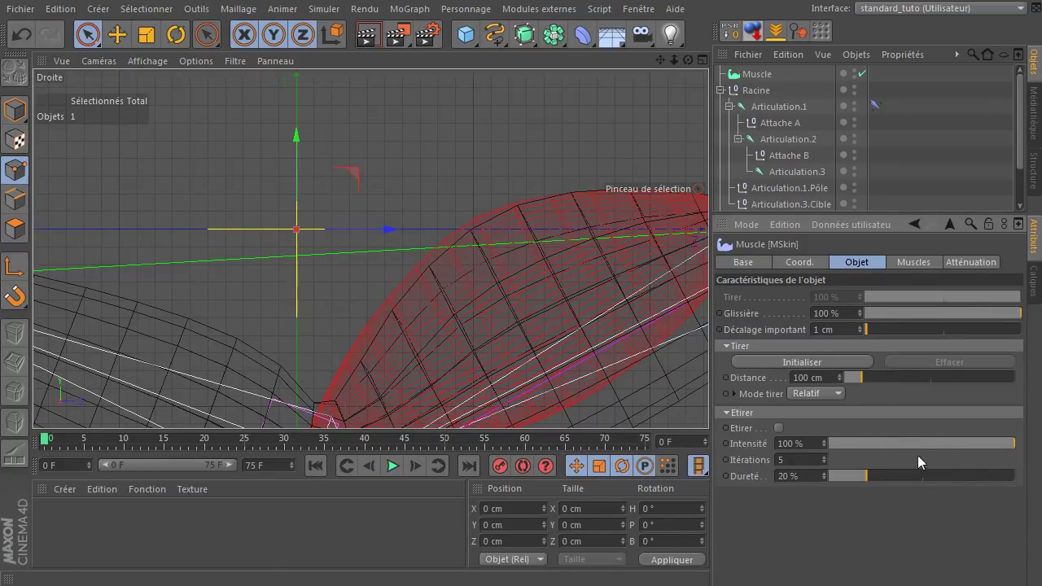
click(924, 261)
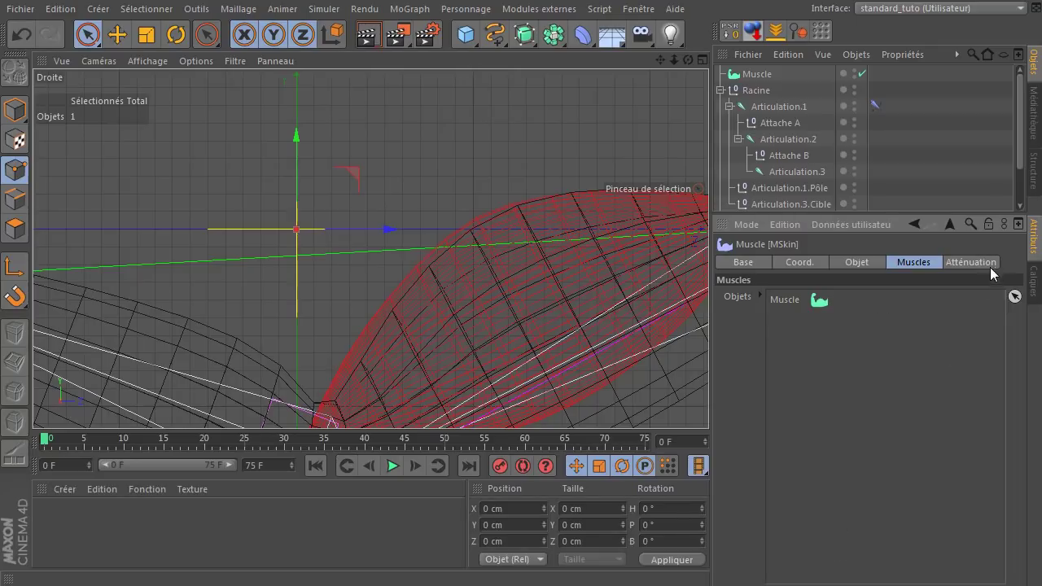
Examine MSkin's Atténuation settings and the falloff shapes offered under Forme.
click(973, 262)
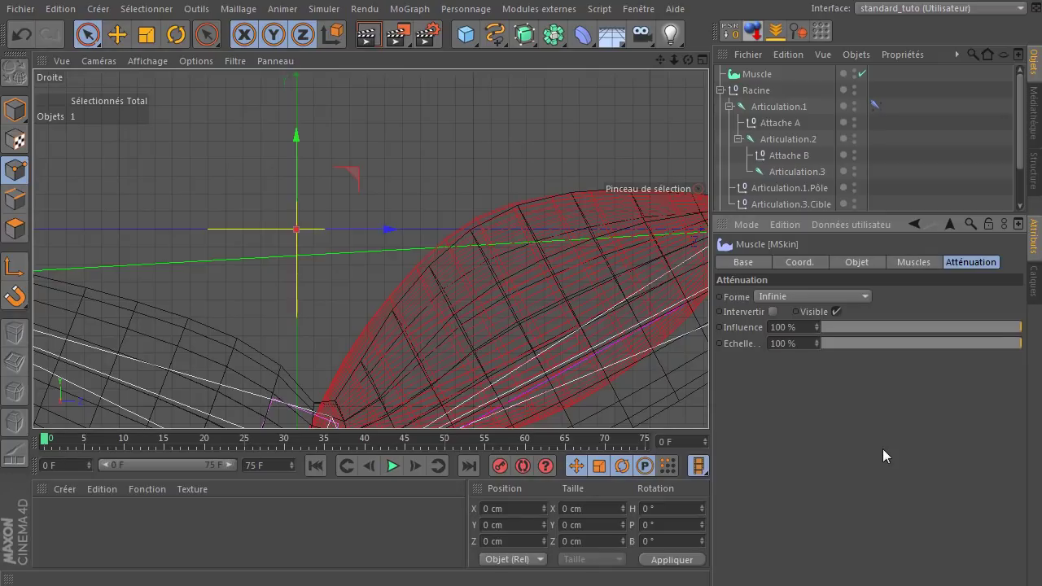
click(833, 295)
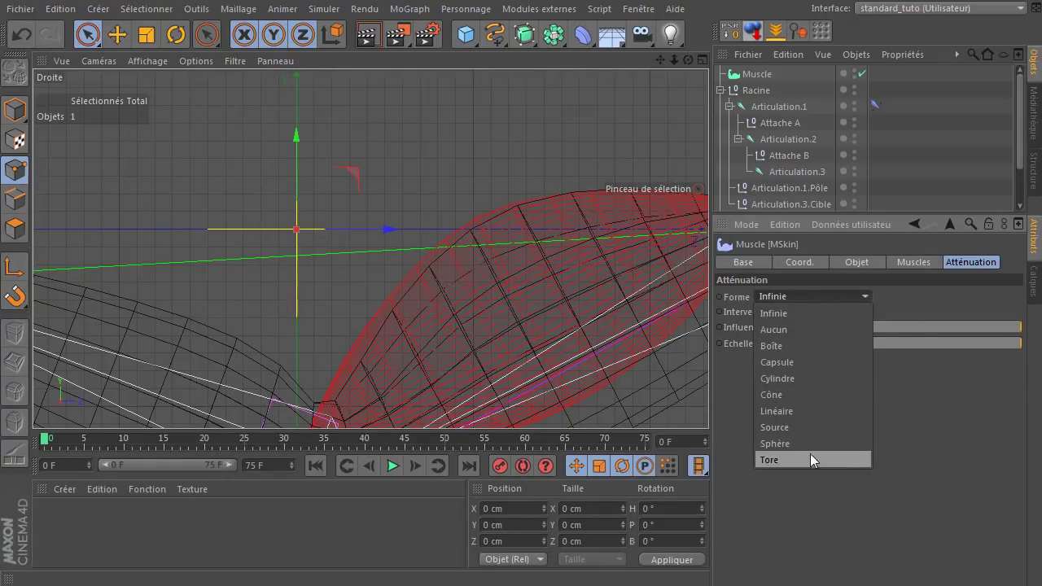
click(909, 510)
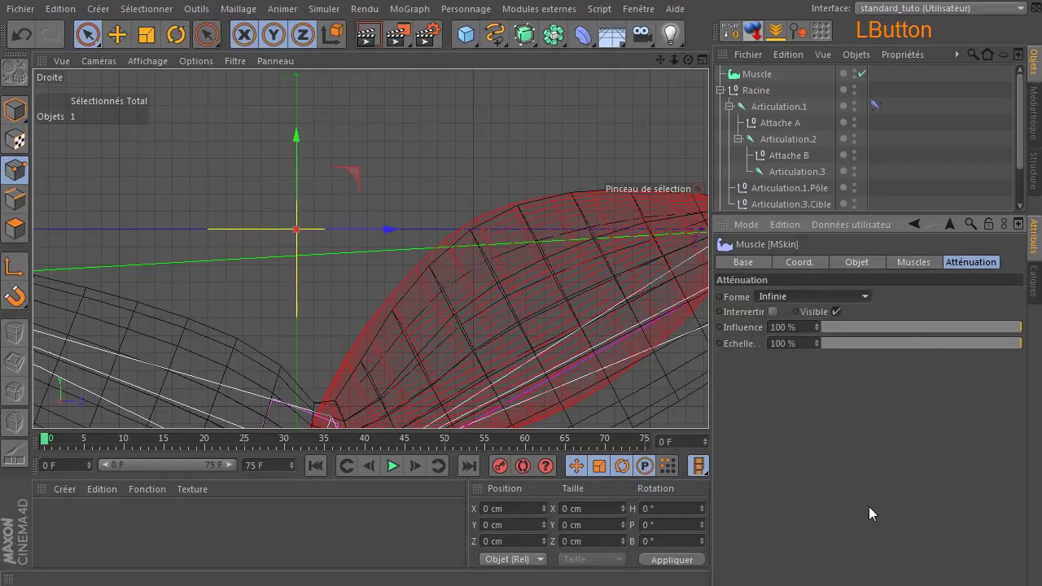
click(806, 294)
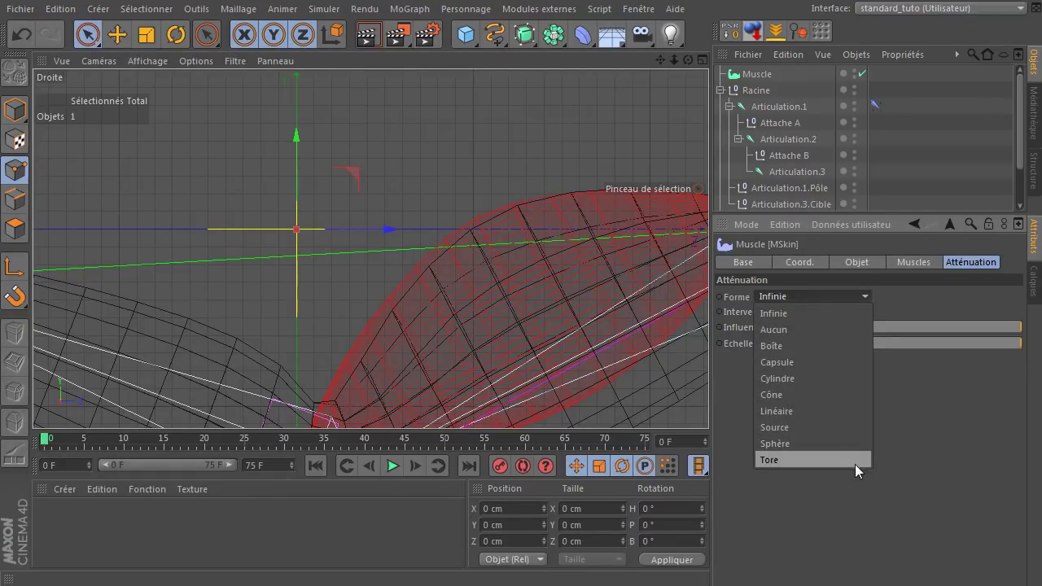
click(881, 523)
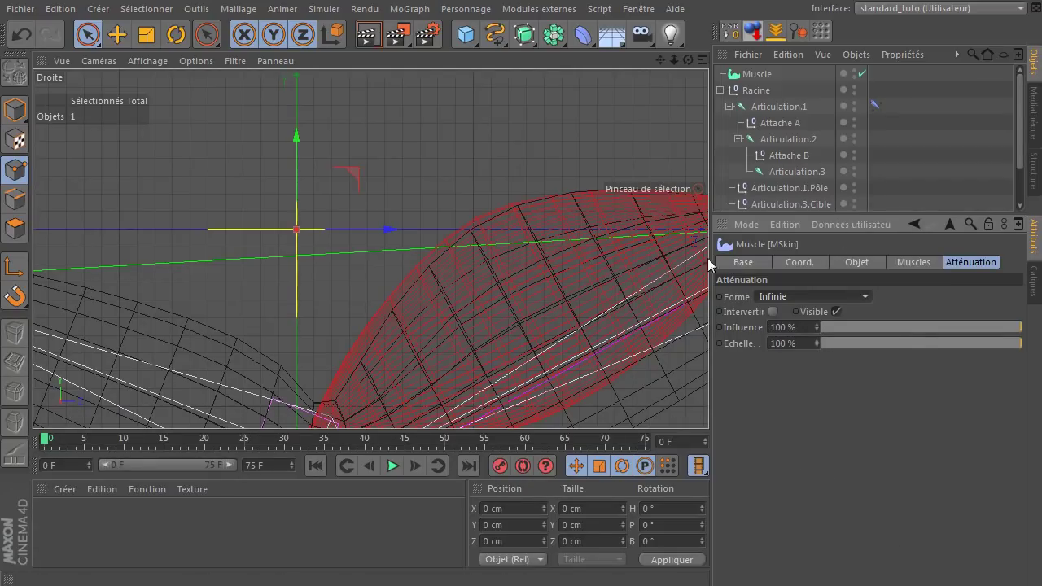
Lower Articulation.1.Pôle along its Y axis and bend the arm further by moving Articulation.3.Cible inward along Z.
scroll(599, 342, down, 3)
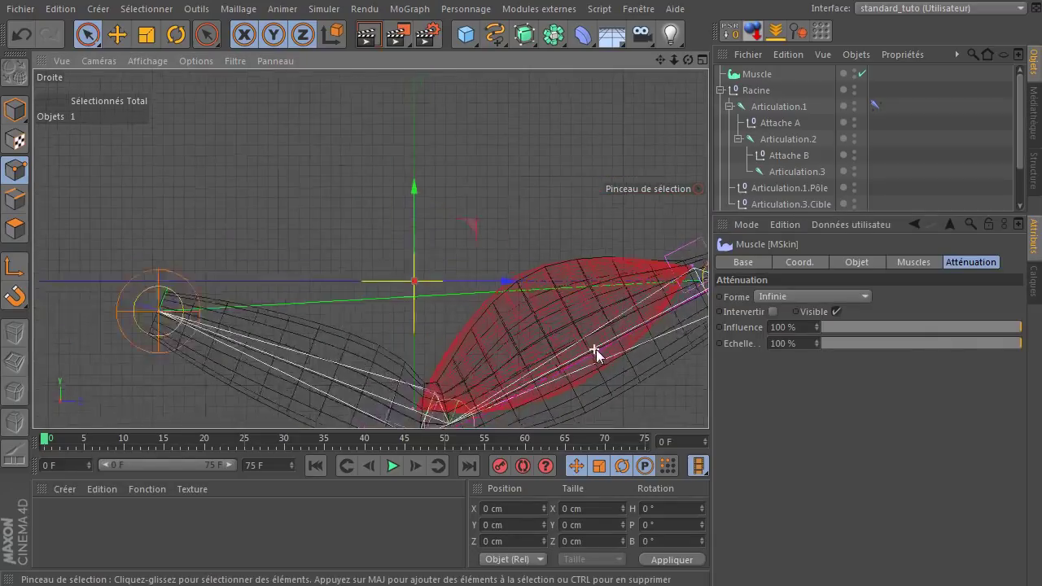
drag(661, 59, 579, 4)
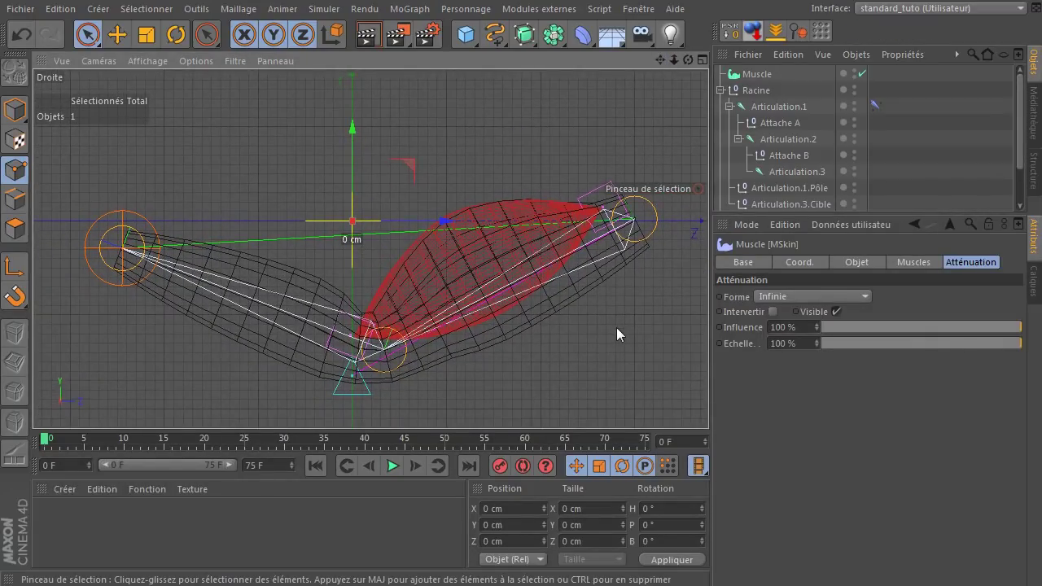
click(811, 188)
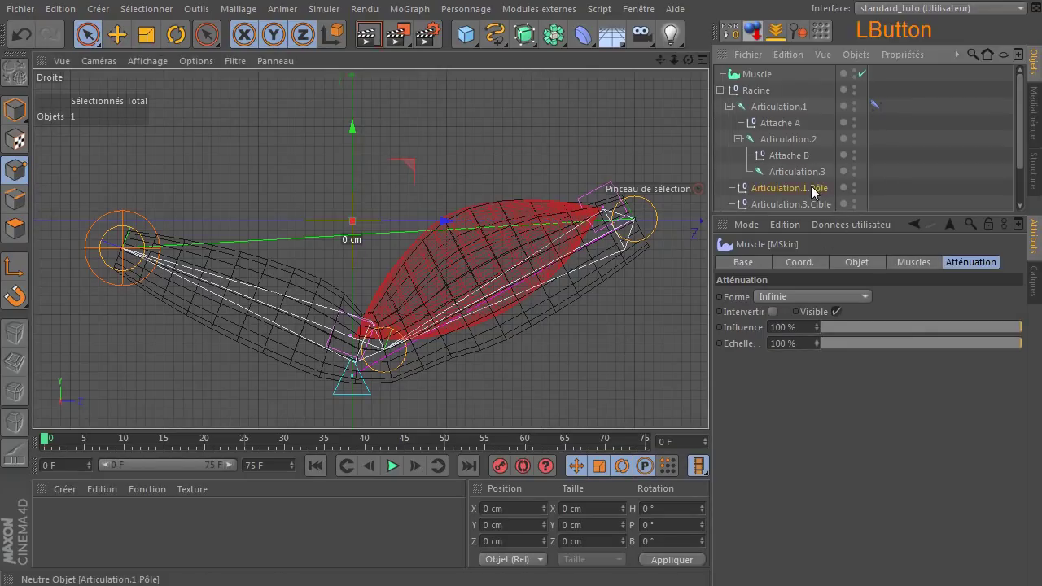
drag(352, 287, 356, 353)
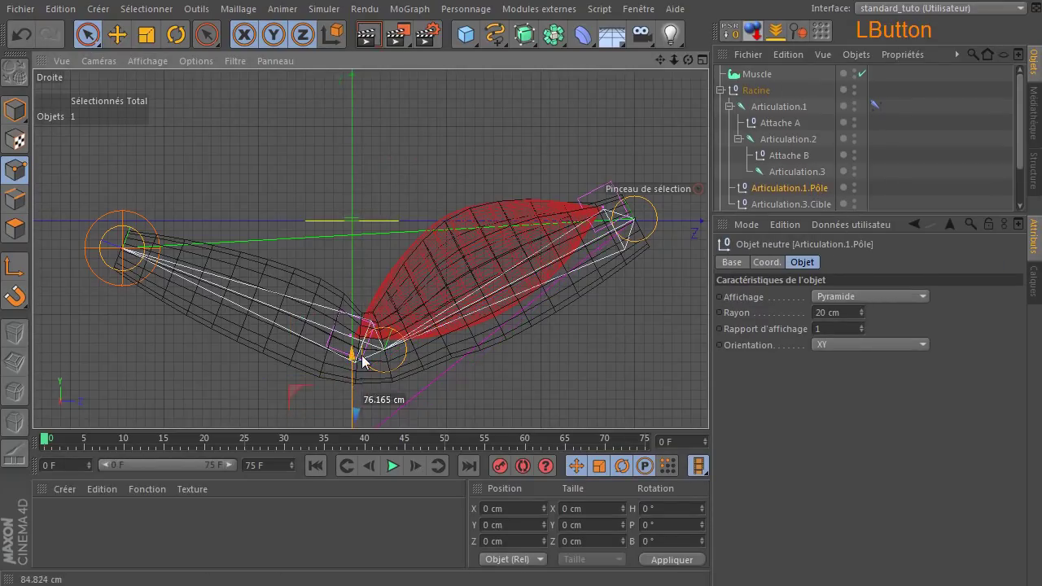
click(783, 203)
drag(50, 248, 145, 243)
Move Attache A outward to the upper arm's end joint and shift Attache B slightly near the elbow.
click(600, 201)
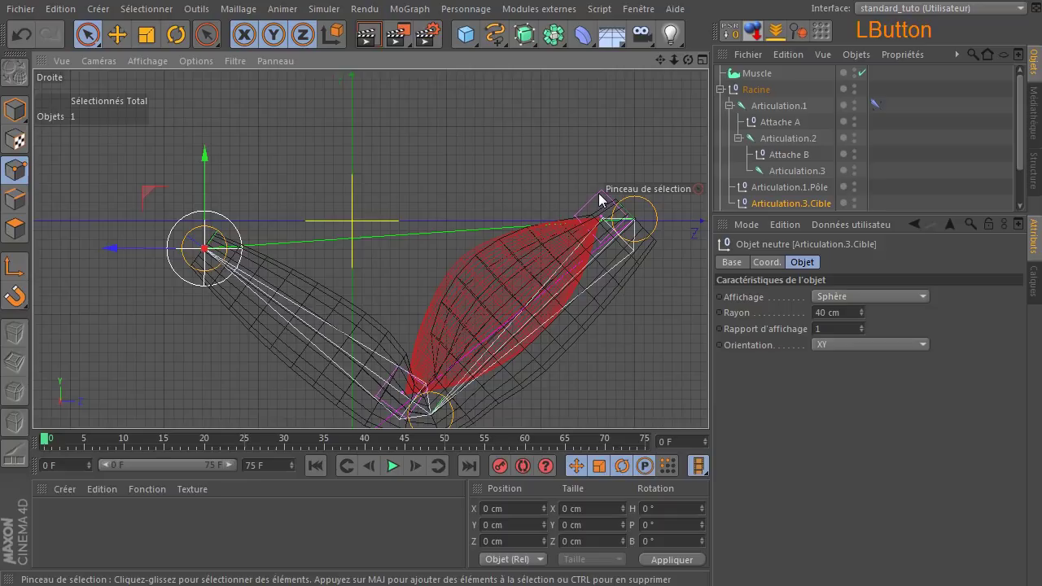
click(775, 154)
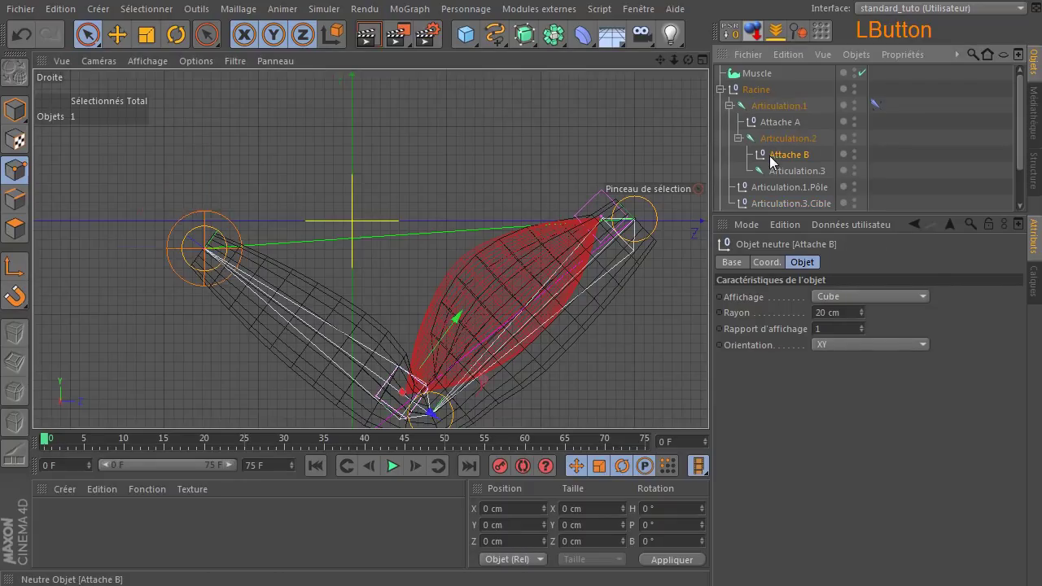
click(785, 126)
drag(609, 135, 634, 135)
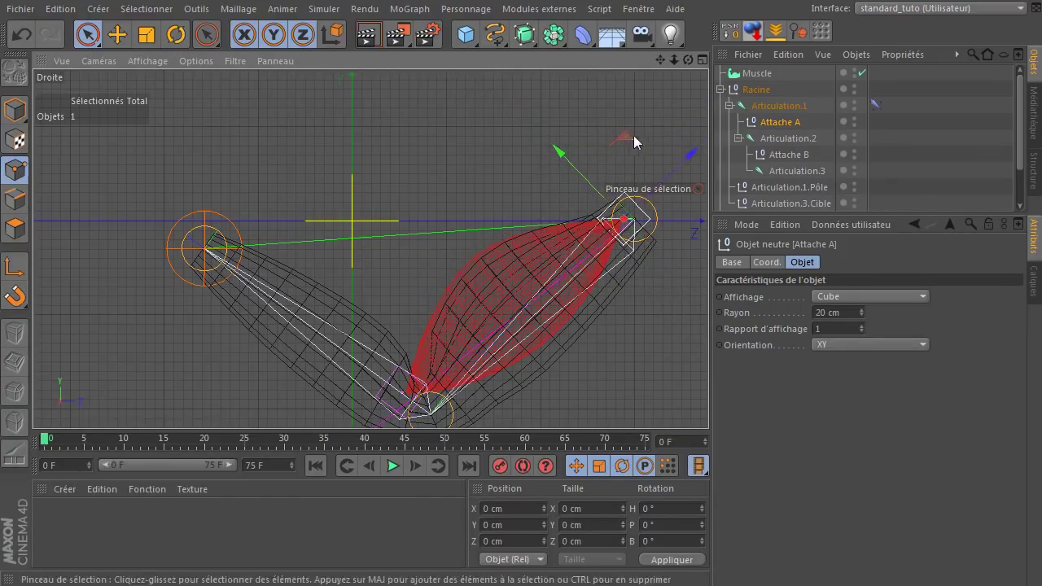
click(788, 155)
drag(481, 380, 473, 387)
Shift Articulation.3.Cible slightly outward in the side view and hide the Muscle in the viewport.
click(765, 203)
drag(153, 194, 132, 181)
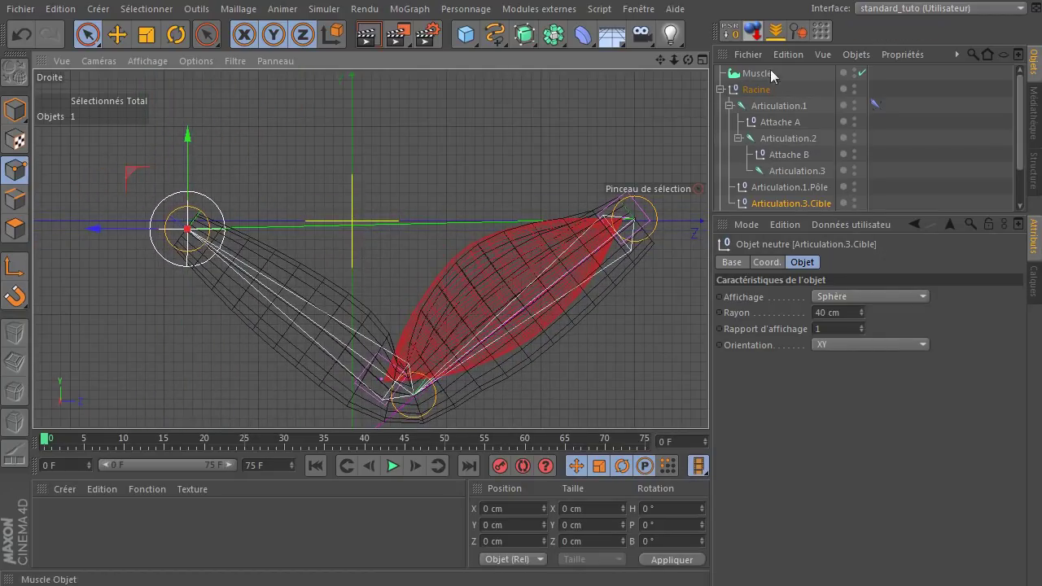
click(855, 70)
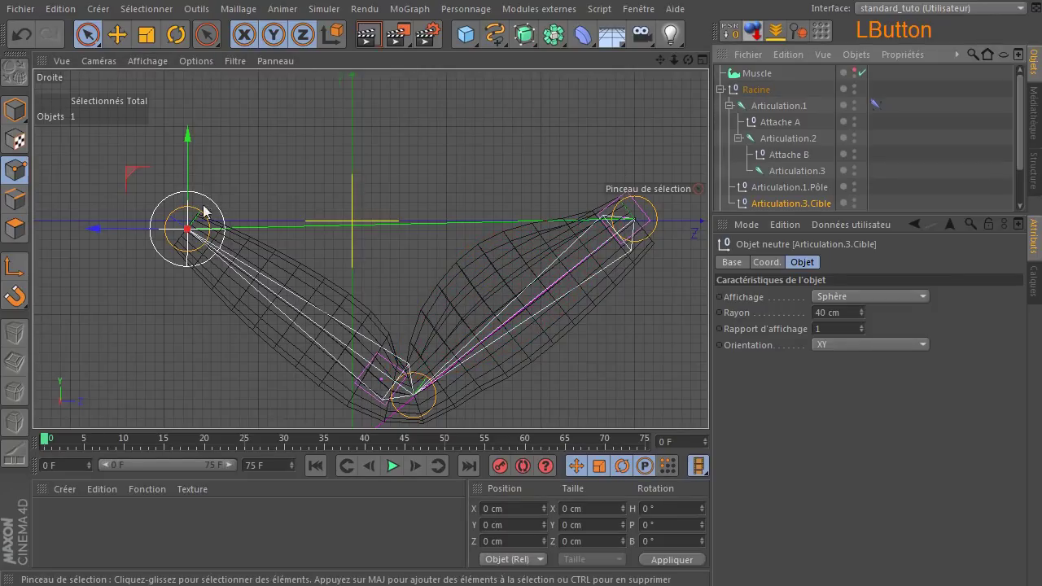
mouse_move(134, 182)
mouse_down()
mouse_move(128, 172)
mouse_move(95, 186)
mouse_move(126, 180)
mouse_up()
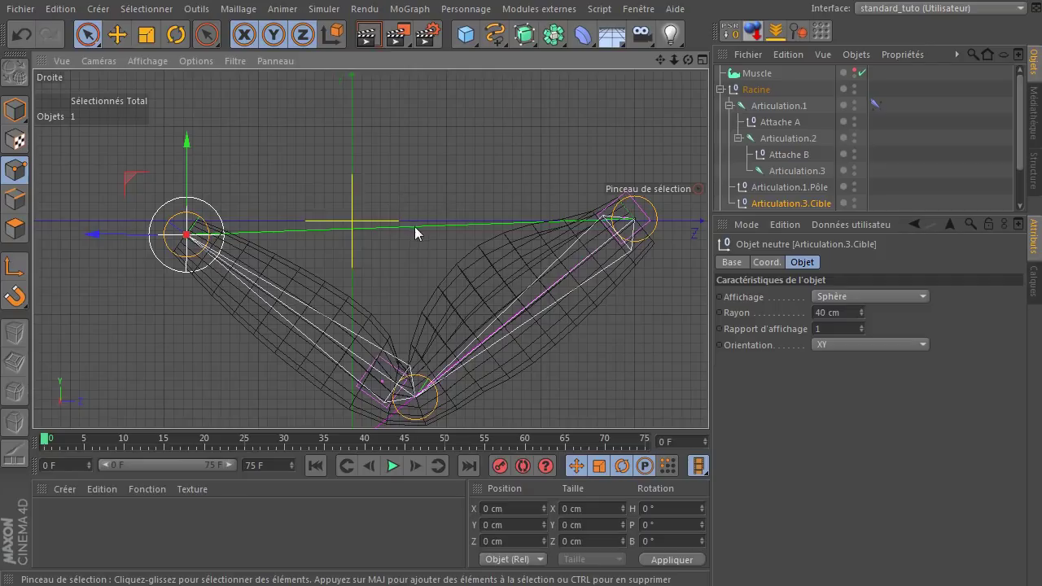
Inspect the bent arm in the perspective view and review the Muscle's Atténuation settings and MSkin's linked muscles.
middle_click(415, 226)
scroll(230, 175, down, 3)
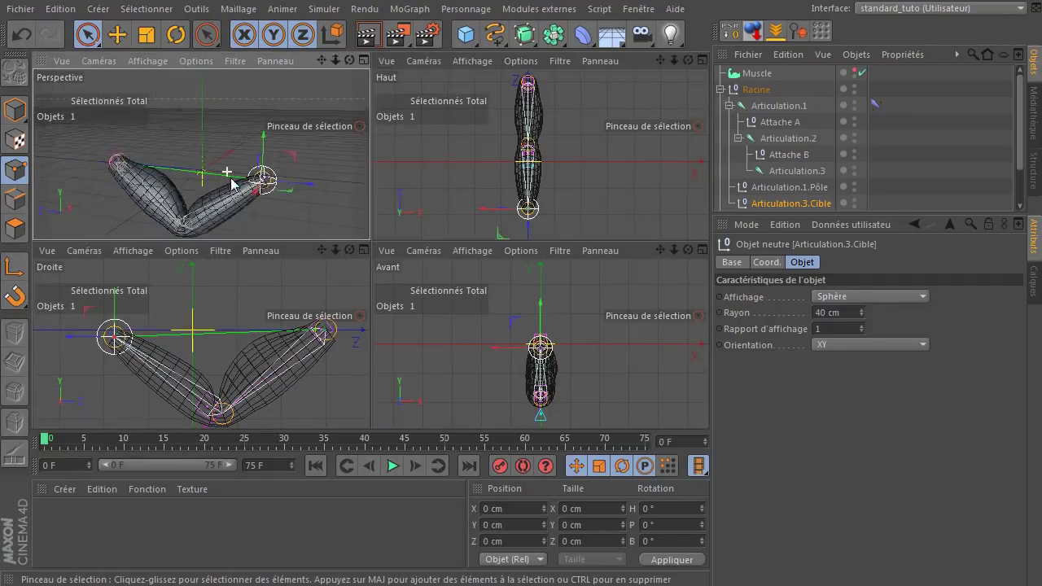
middle_click(298, 149)
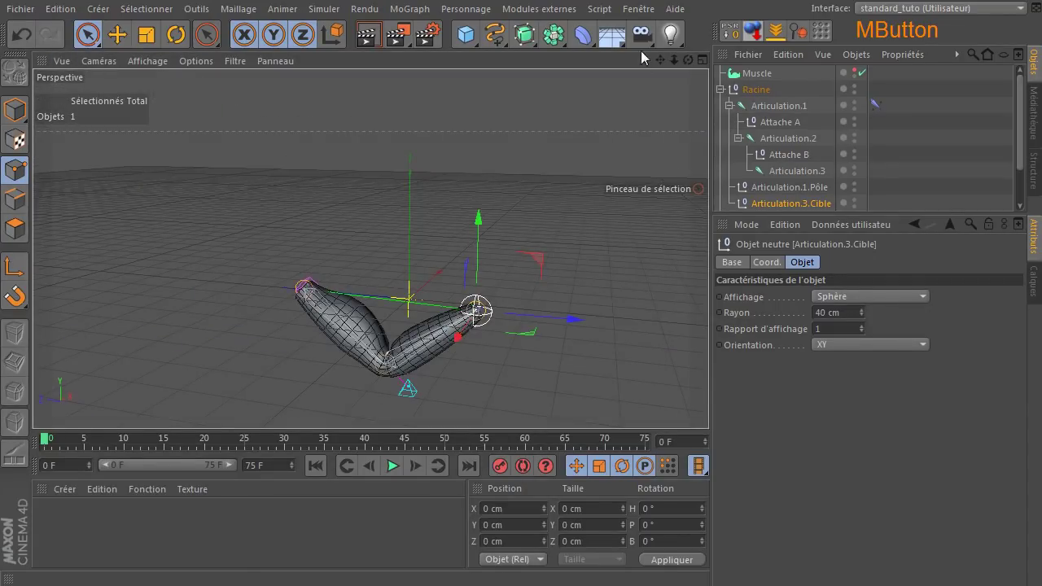
mouse_move(688, 60)
mouse_down()
mouse_move(663, 63)
mouse_move(700, 65)
mouse_up()
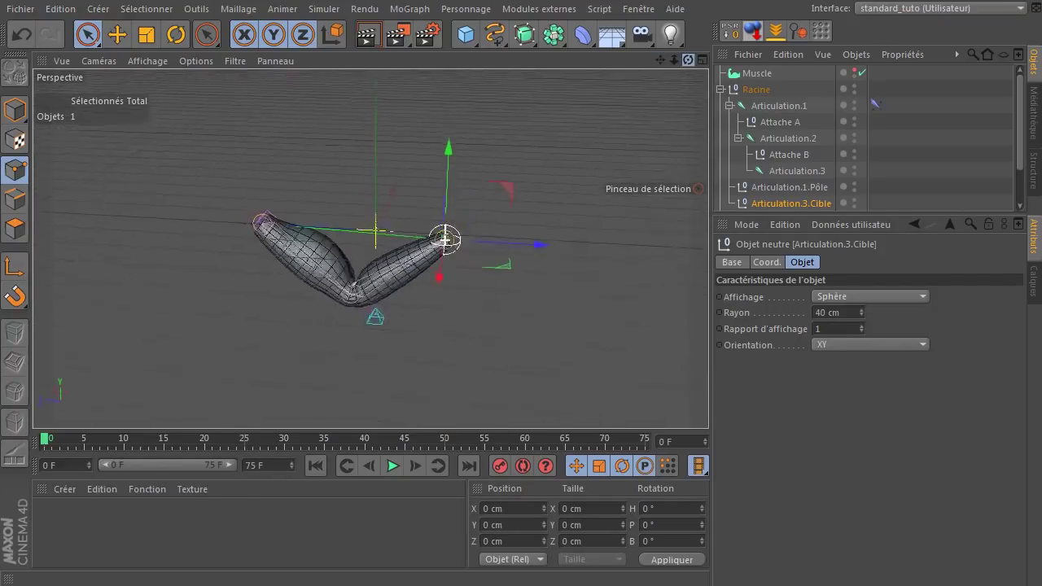
click(757, 73)
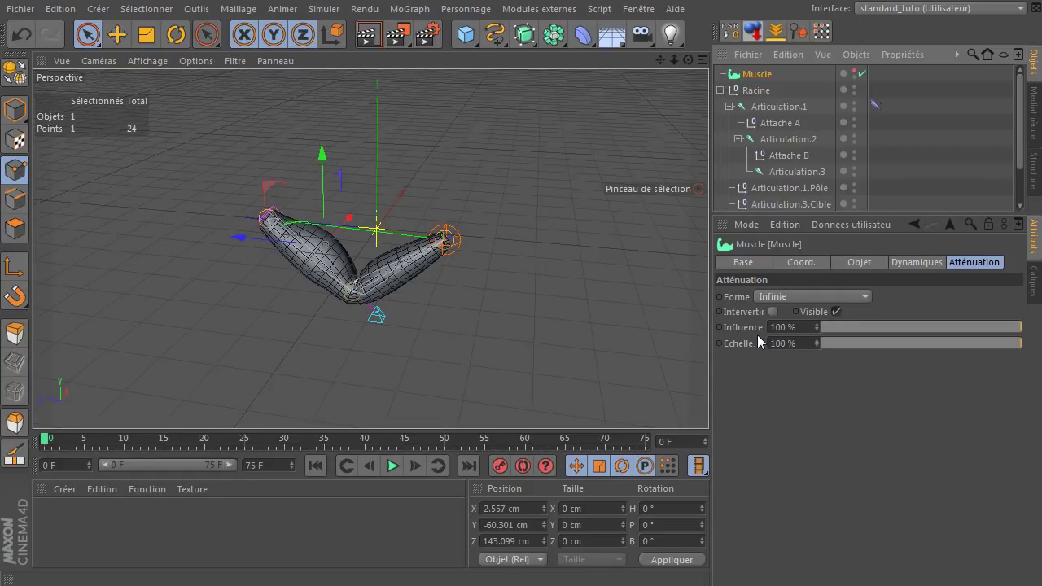
scroll(855, 181, down, 2)
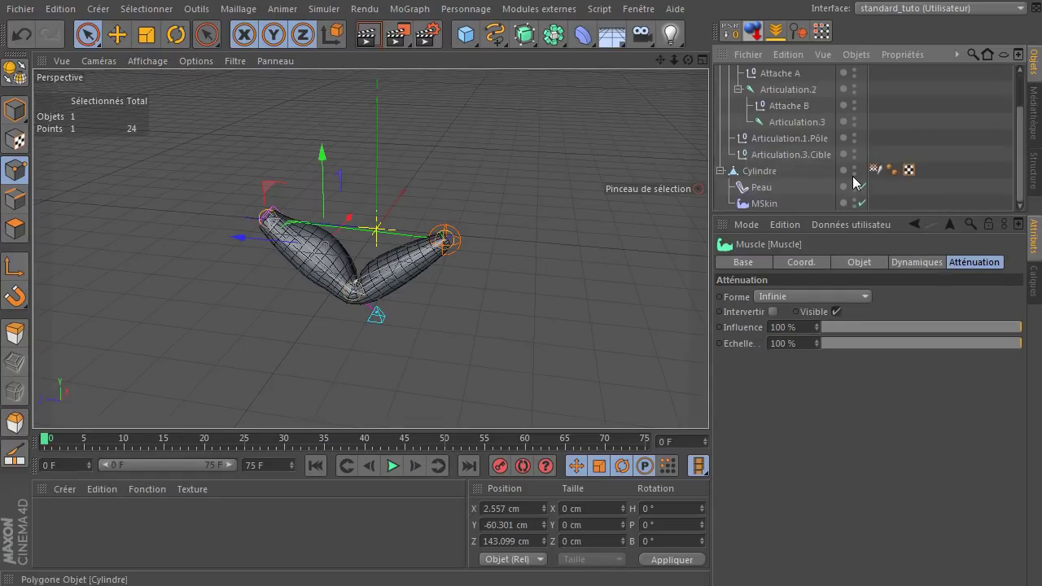
click(758, 204)
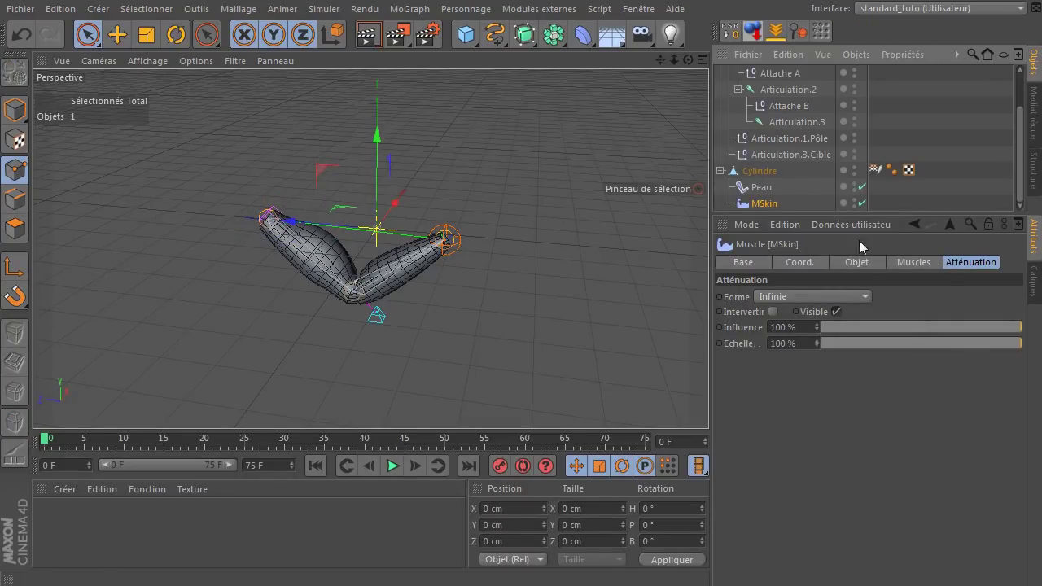
click(914, 262)
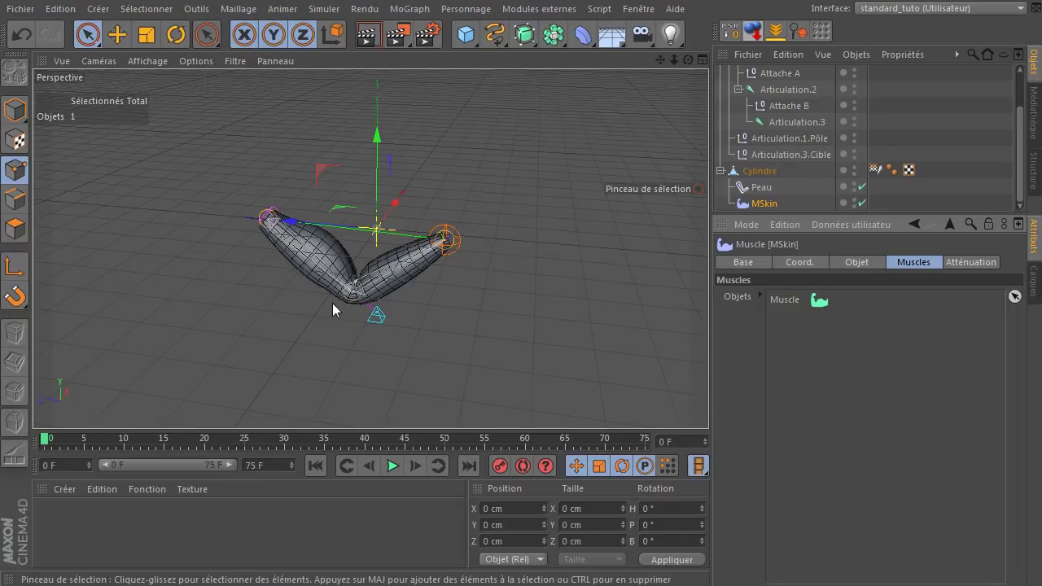
Close the arm project without saving and add a Muscle object to the empty scene.
click(21, 8)
click(54, 123)
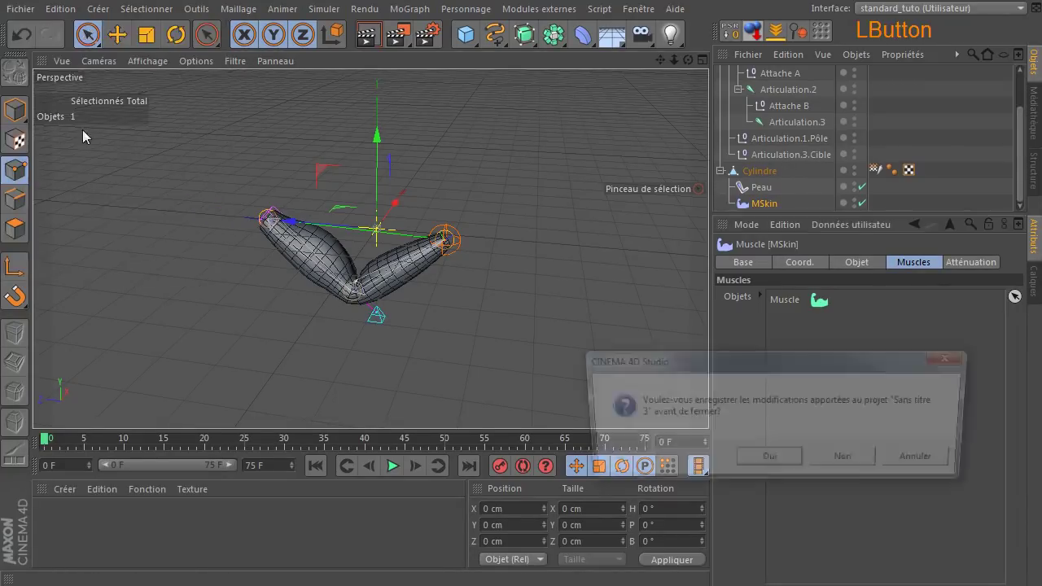
click(847, 458)
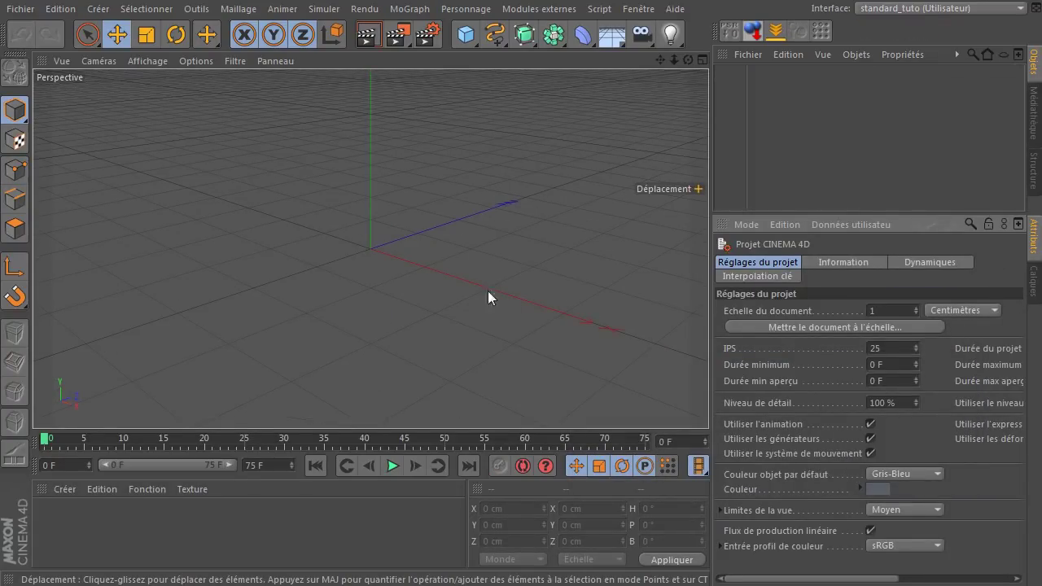
click(462, 10)
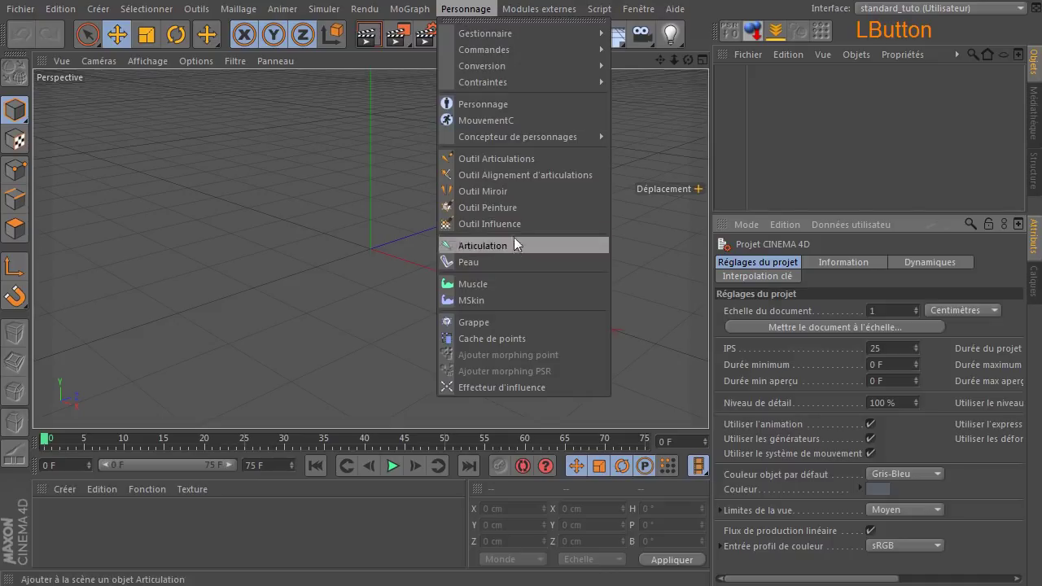
click(516, 284)
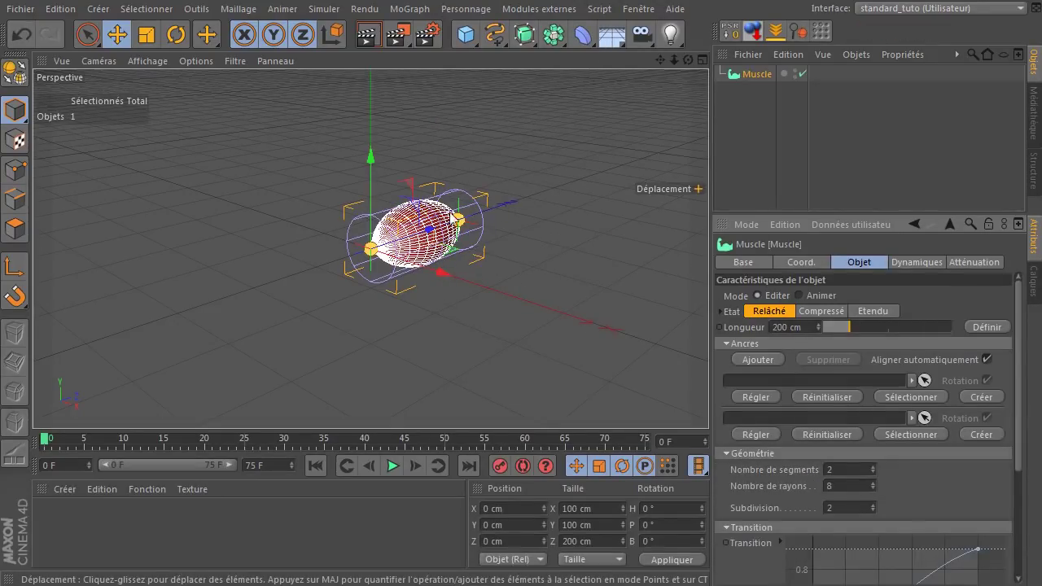
Add a null object, raise it above the muscle to about 108 cm in Y, and display it as a Cube with XY orientation.
drag(464, 41, 538, 48)
drag(370, 154, 394, 80)
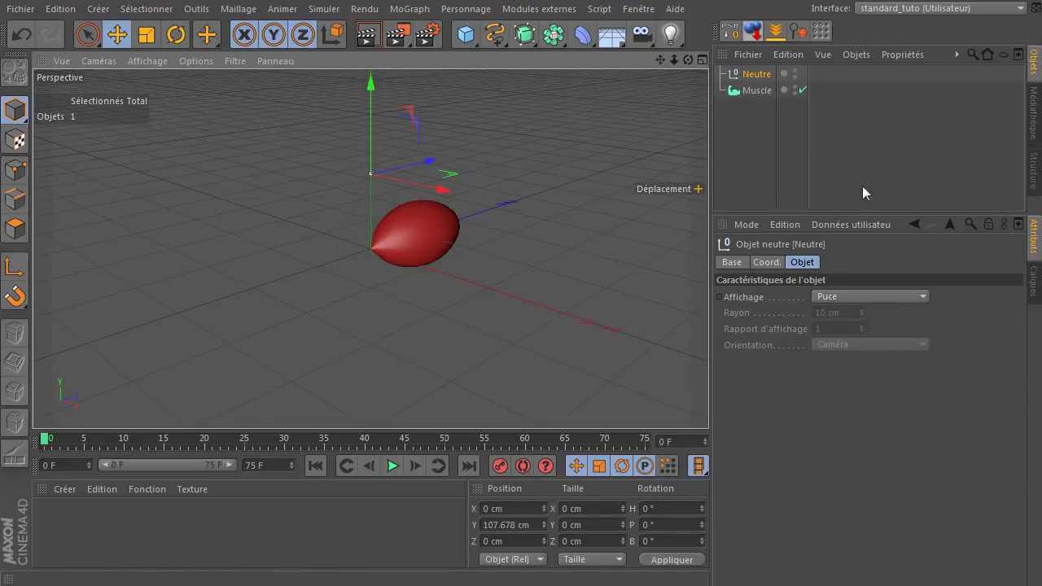
click(830, 296)
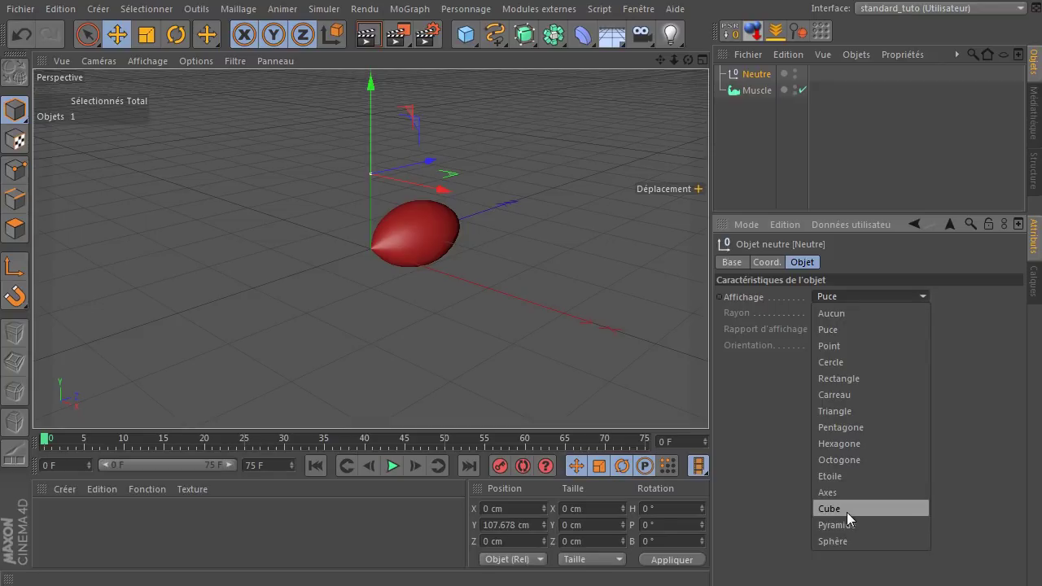
click(846, 509)
click(830, 346)
click(844, 377)
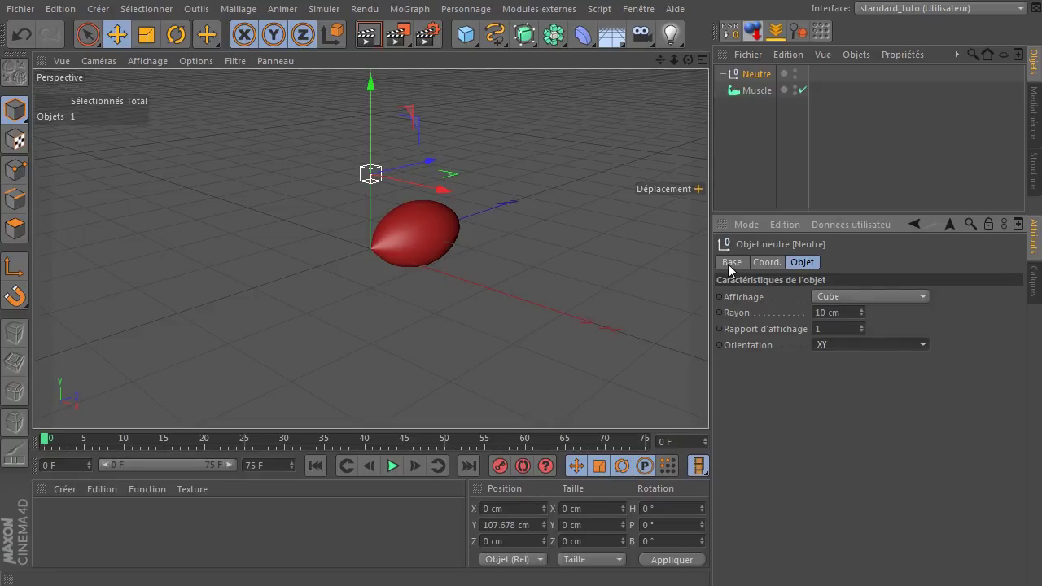
Set the null object's Couleur d'affichage to Activée and choose a cyan display colour.
click(730, 263)
click(860, 360)
click(859, 413)
click(823, 375)
click(812, 353)
click(863, 310)
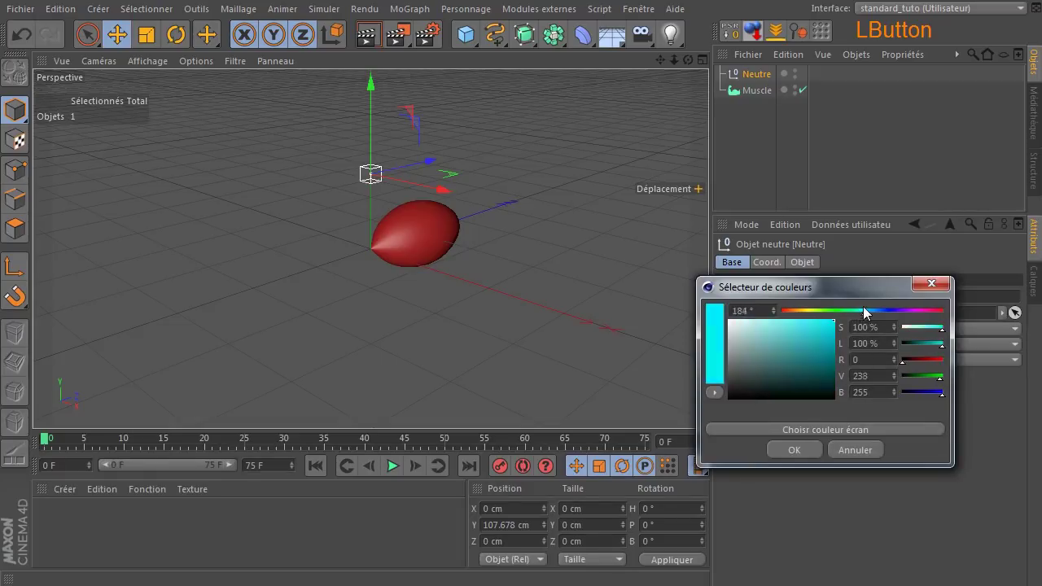
click(791, 449)
click(548, 392)
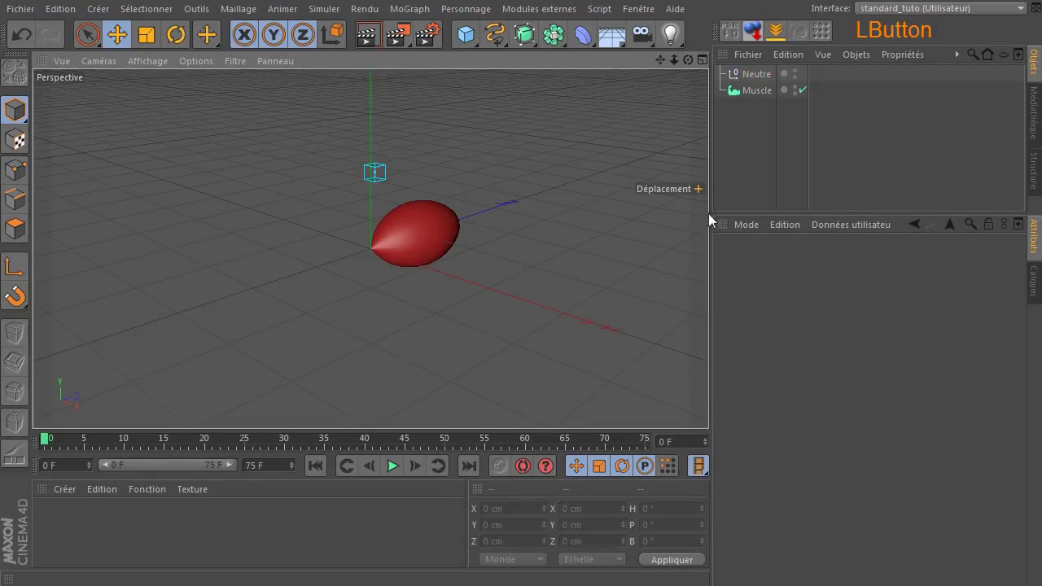
Duplicate the cyan null and place the copy below the muscle, at about -70 cm in Y and -20 cm in Z.
click(748, 75)
ctrl+drag(748, 74, 729, 140)
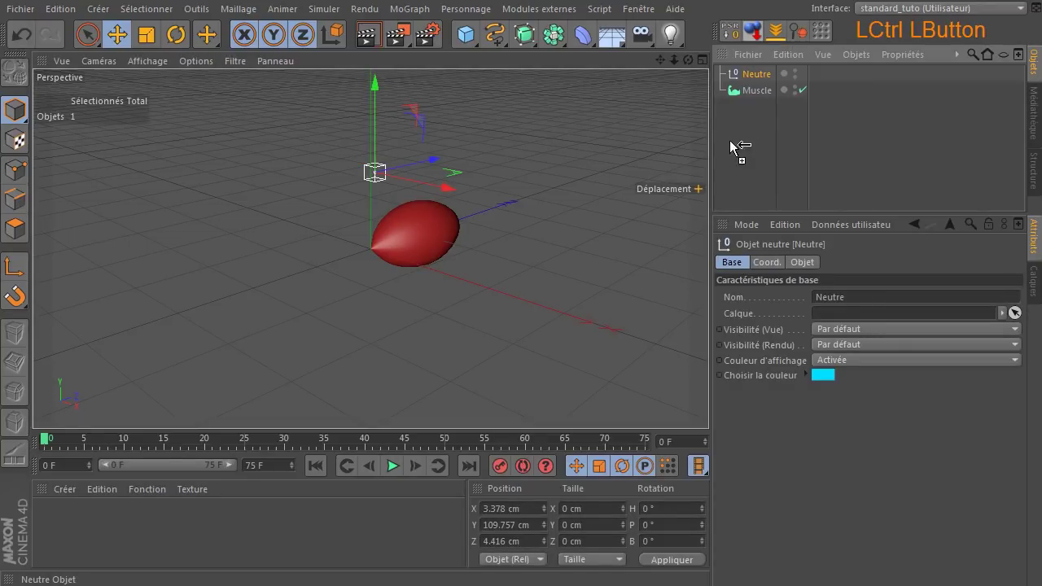
drag(409, 120, 400, 237)
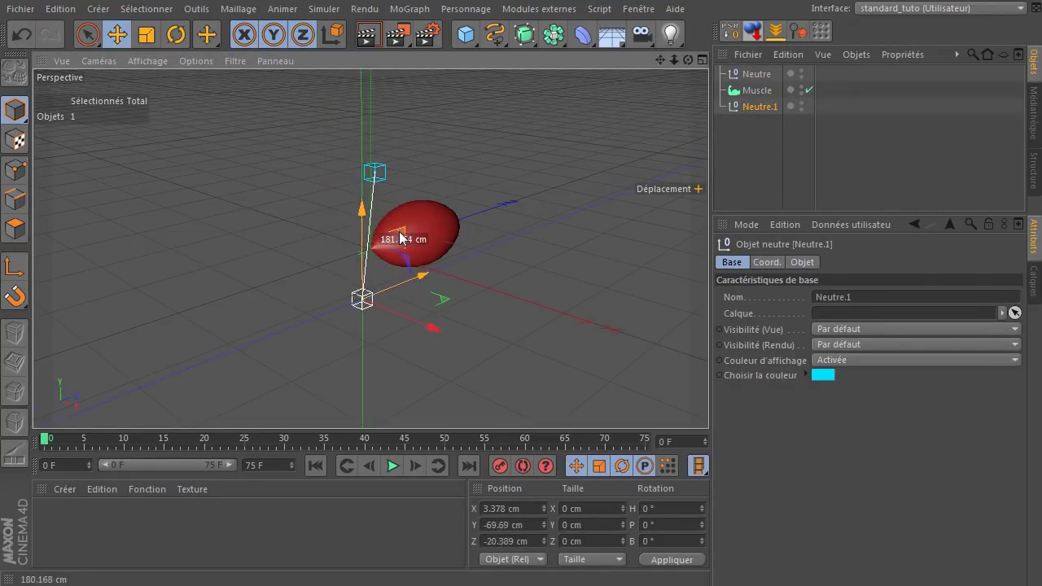
In the right-side view, move the Muscle's start point onto the lower null and its end point onto the upper null.
click(762, 91)
middle_click(499, 285)
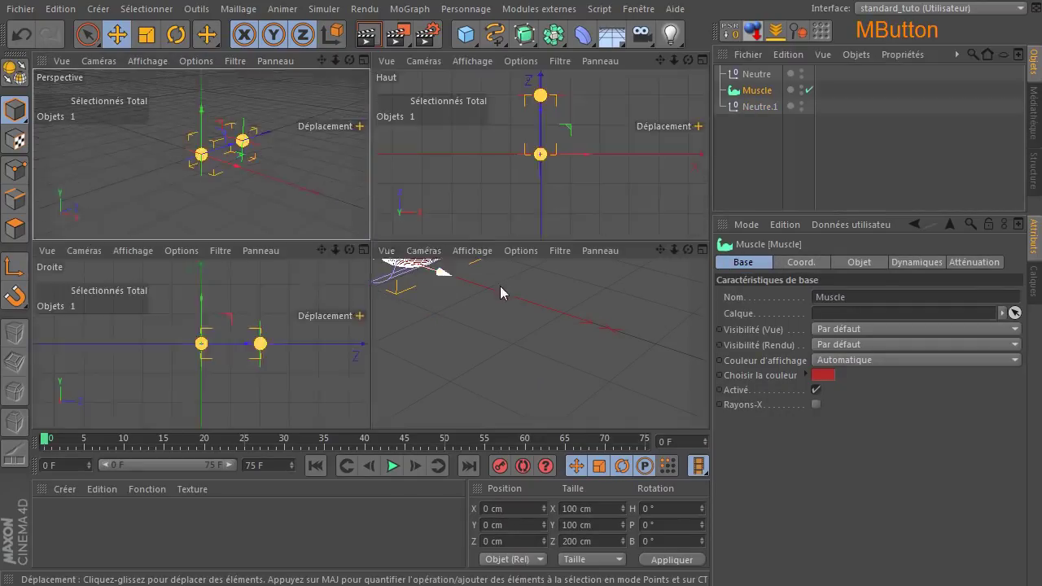
middle_click(241, 354)
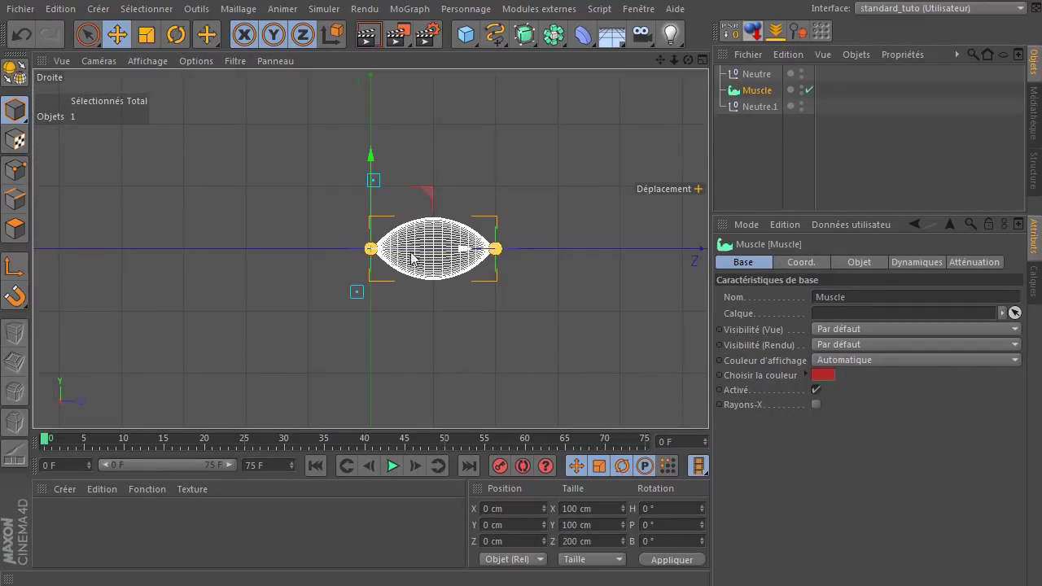
drag(375, 250, 359, 293)
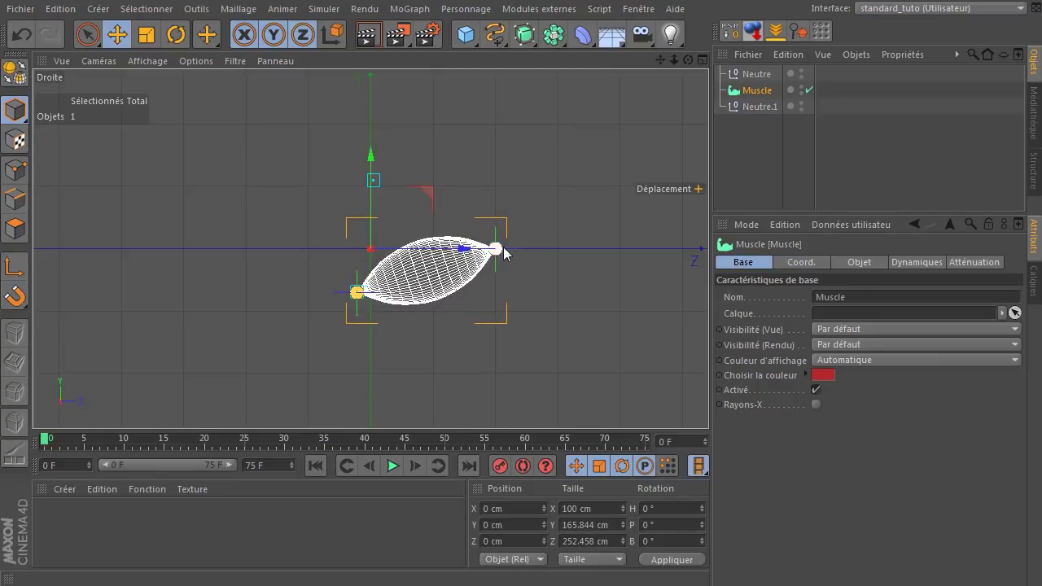
drag(497, 253, 373, 179)
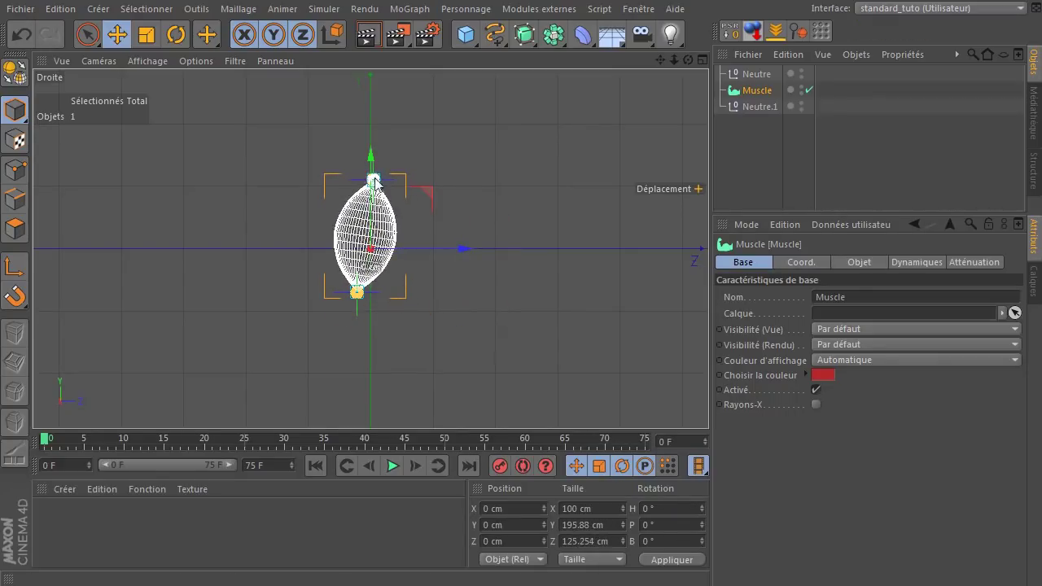
Assign Neutre to the Muscle's first anchor and Neutre.1 to the second, and test the link by moving Neutre.
click(746, 93)
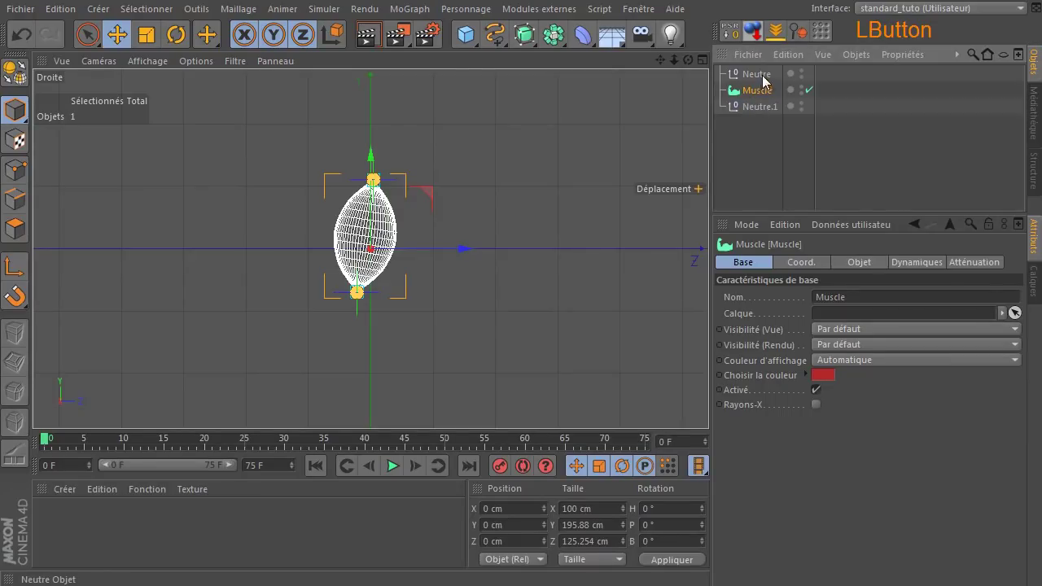
click(870, 262)
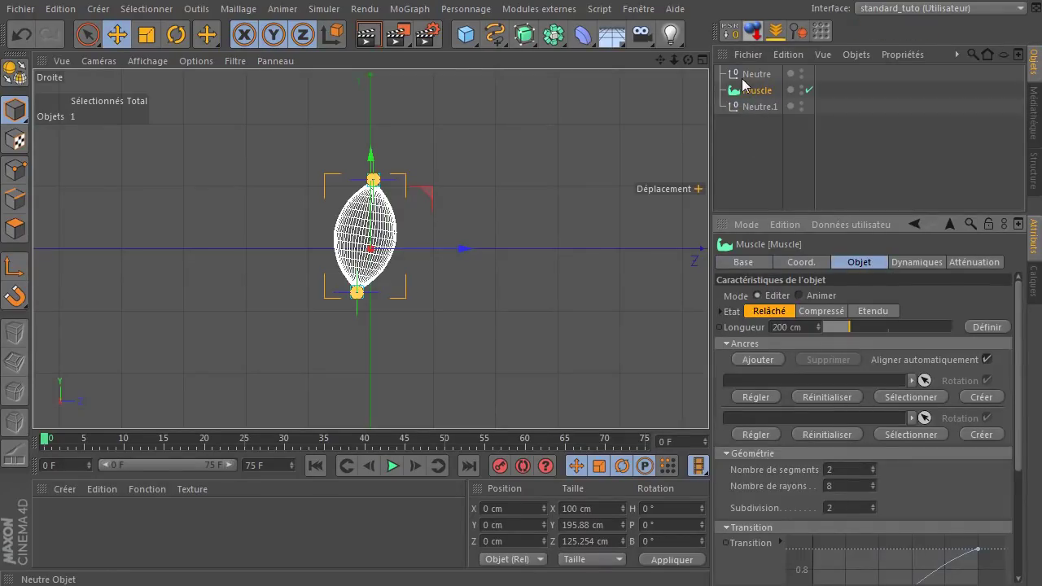
drag(749, 77, 786, 140)
drag(797, 368, 787, 383)
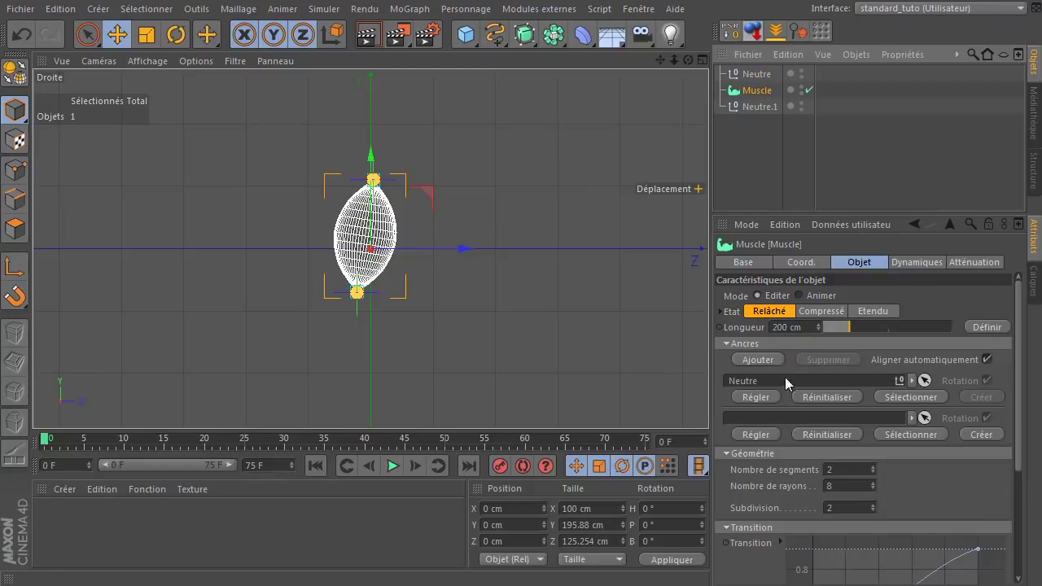
drag(762, 109, 780, 280)
drag(786, 422, 785, 418)
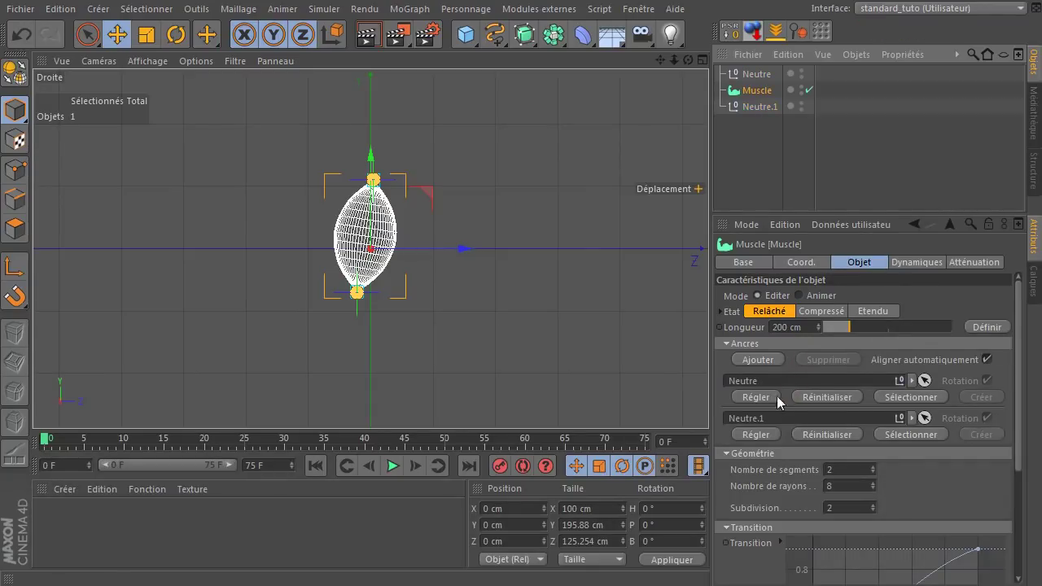
click(772, 76)
drag(423, 132, 512, 95)
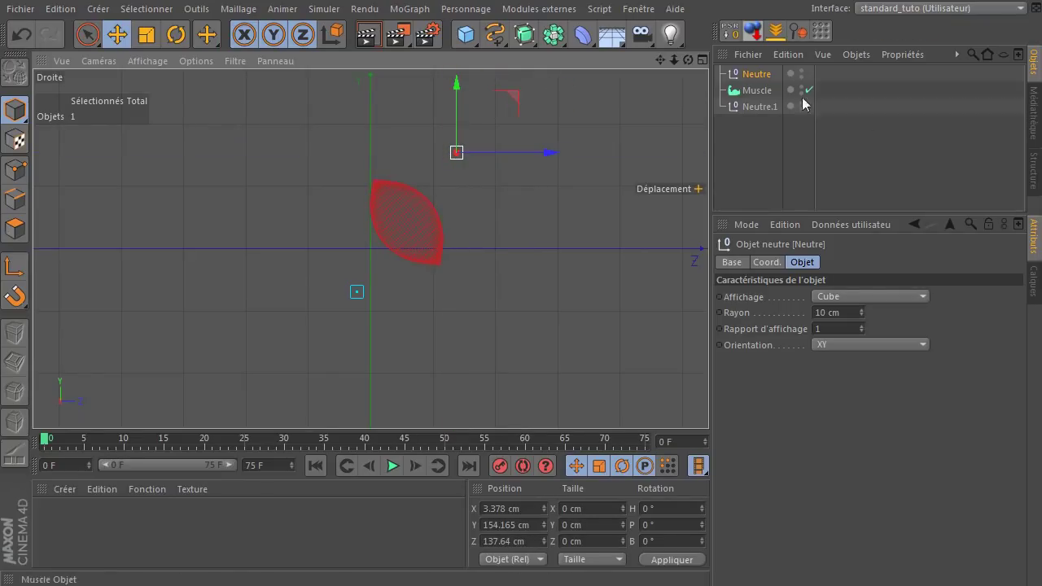
Assign Neutre.1 to the Muscle's first anchor and Neutre to the second, and move the muscle's ends onto the matching nulls.
click(753, 94)
drag(758, 79, 772, 116)
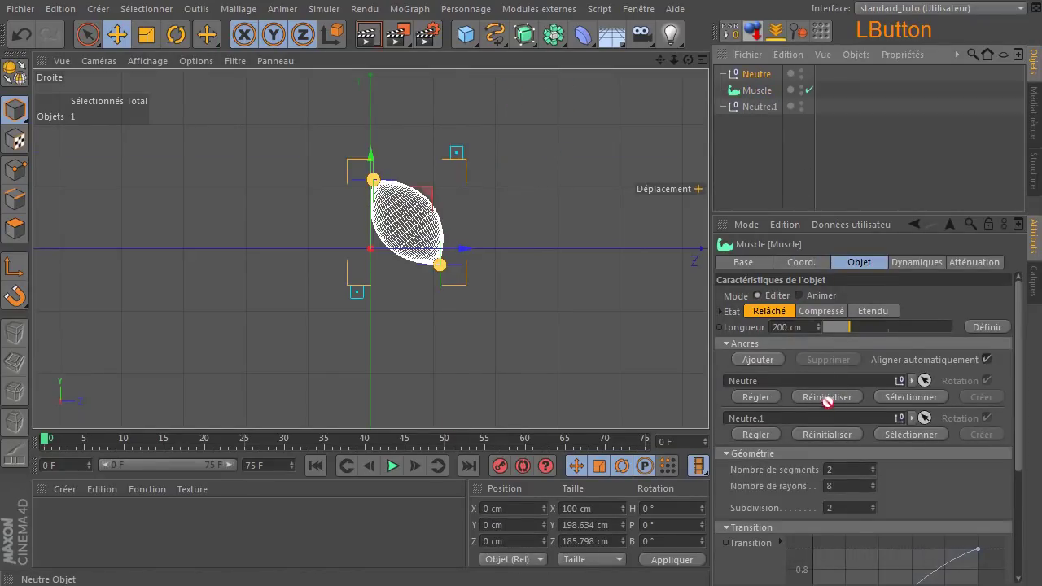
drag(827, 400, 811, 418)
drag(796, 345, 794, 380)
drag(440, 265, 356, 295)
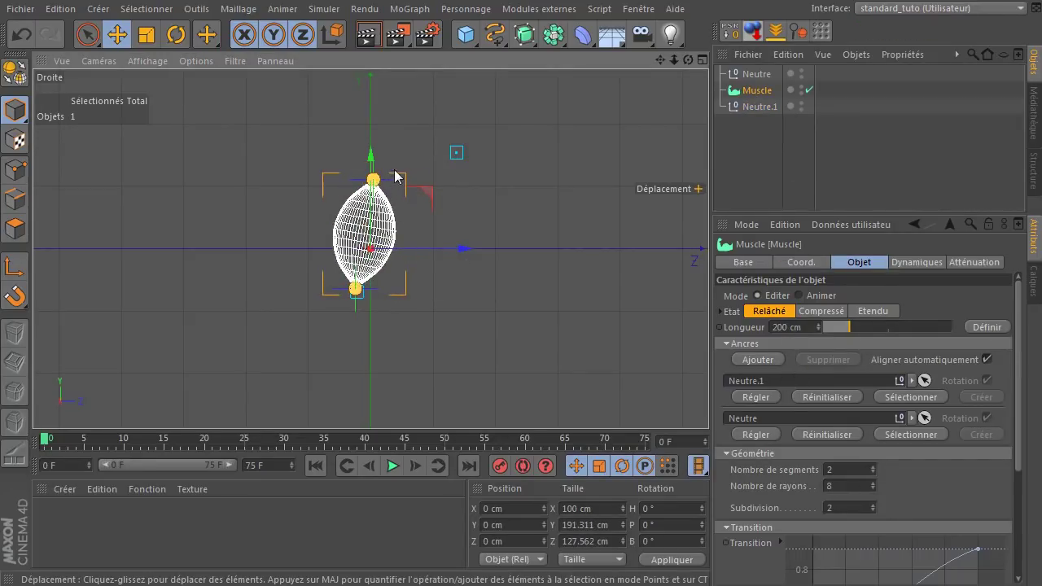
drag(375, 180, 456, 153)
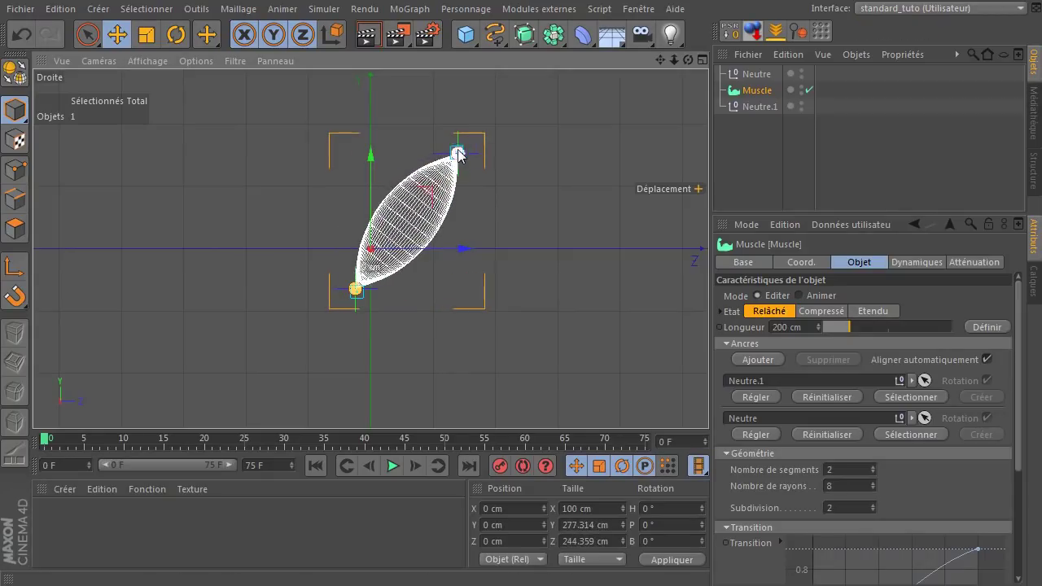
Move Neutre to about 175 cm in Y and -24 cm in Z, and Neutre.1 to about -64 cm in Y and -16 cm in Z.
click(757, 74)
drag(512, 98, 410, 81)
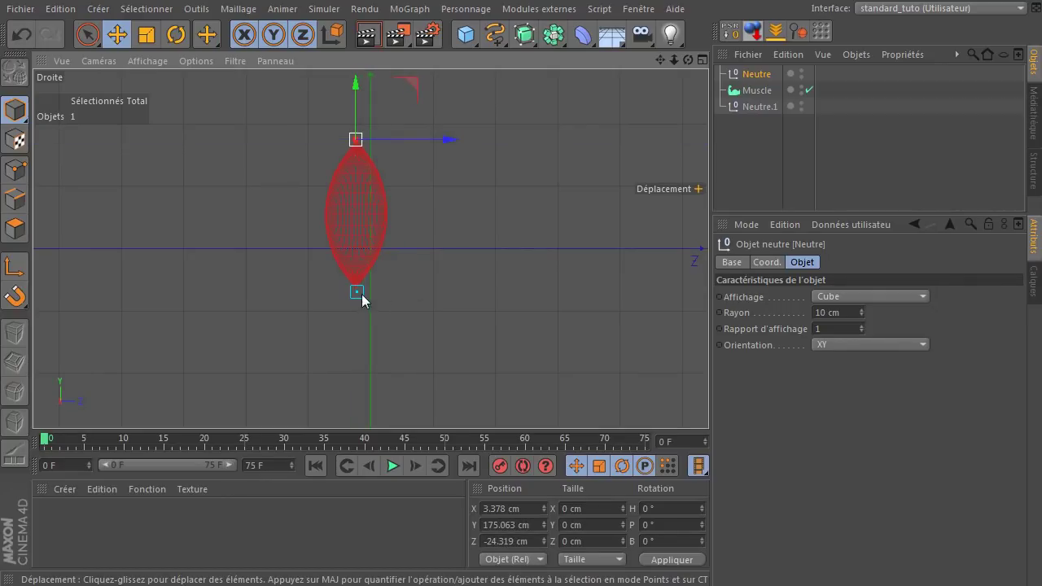
click(750, 107)
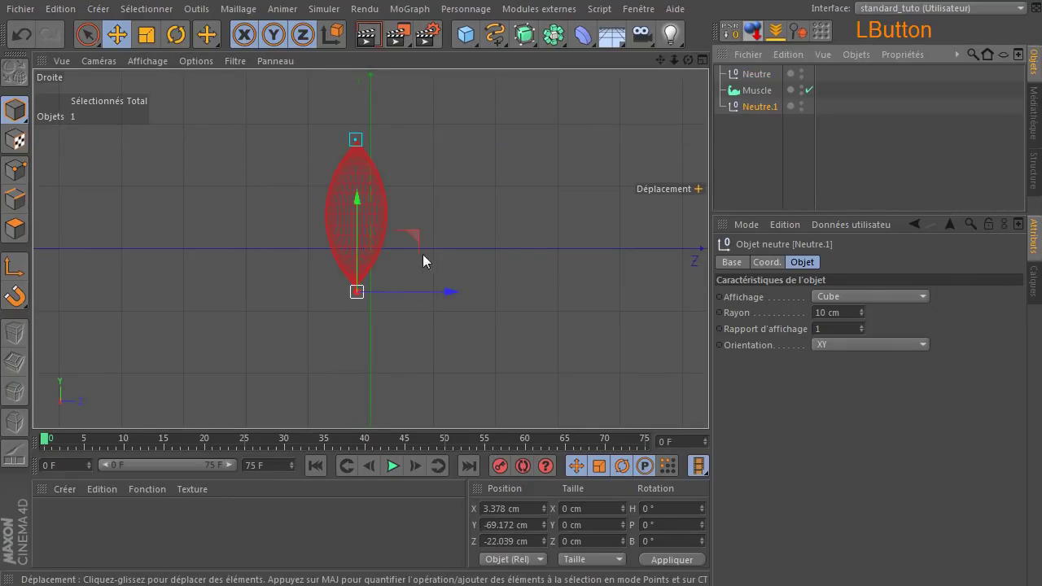
drag(414, 236, 461, 232)
Return to the perspective view and add a CINEMA 4D Vibration property to the upper null, Neutre.
middle_click(478, 246)
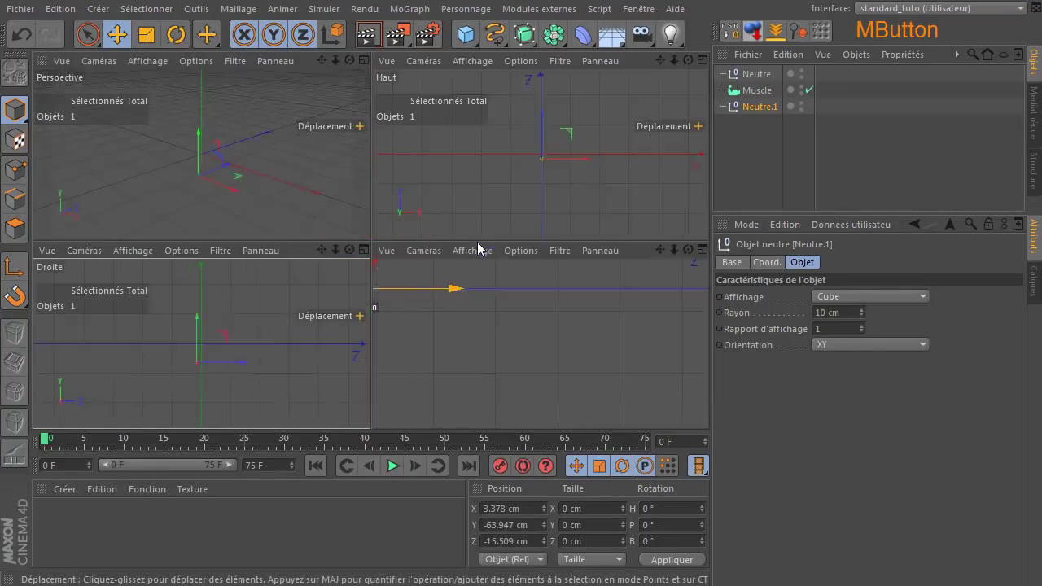
middle_click(262, 148)
click(747, 79)
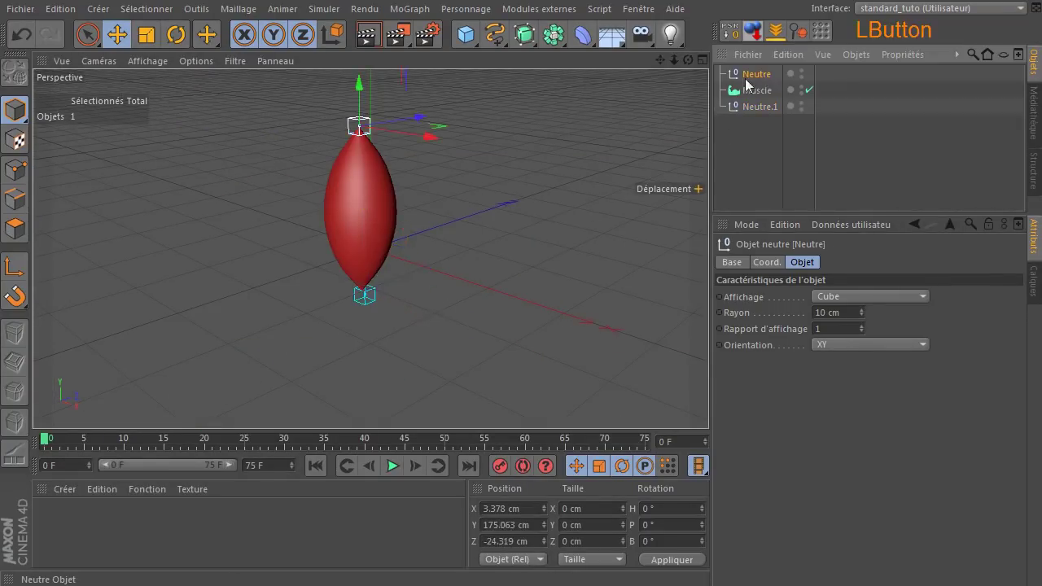
right_click(760, 81)
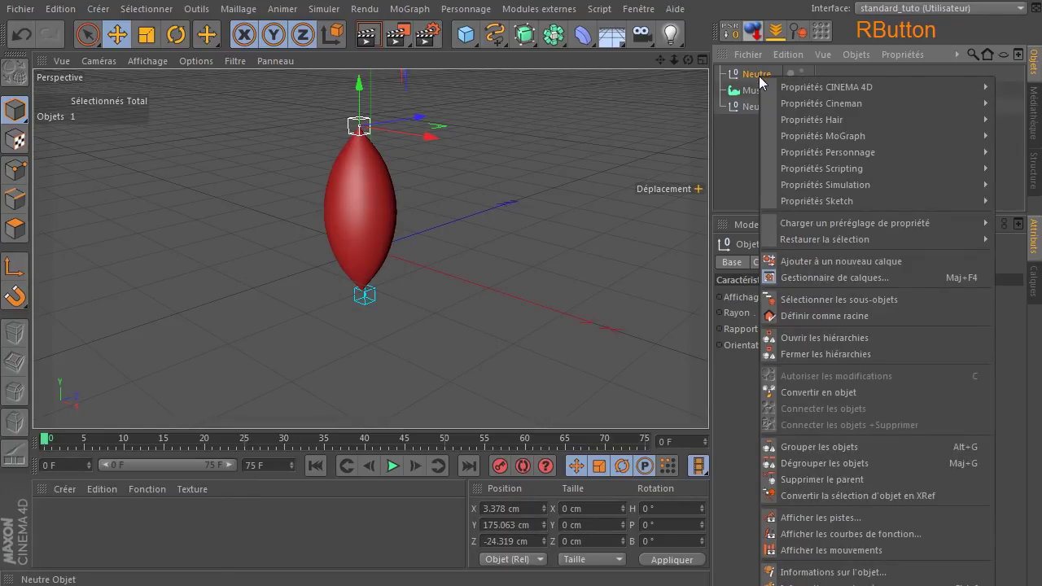
mouse_move(794, 81)
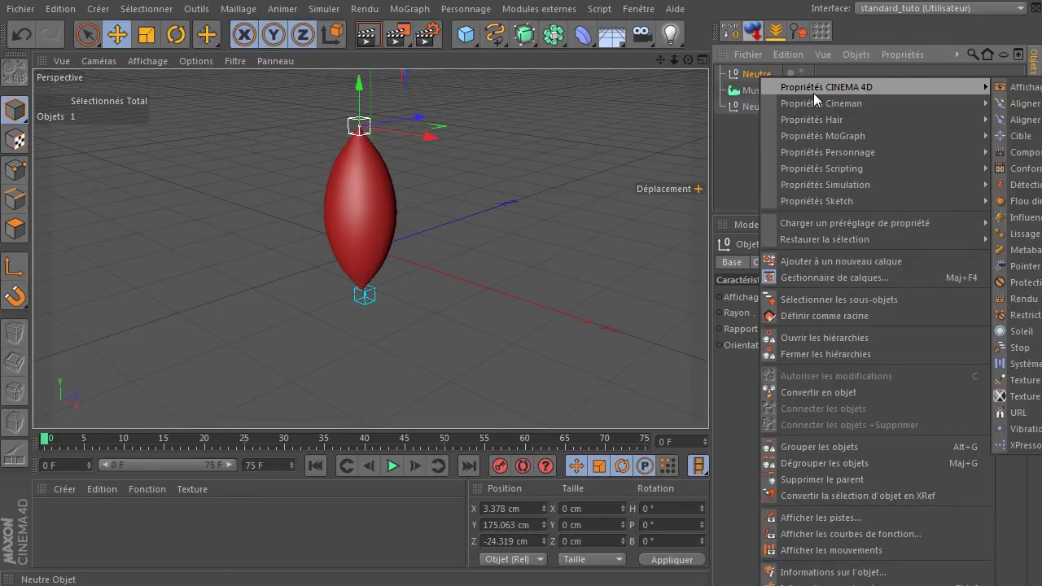
click(1038, 438)
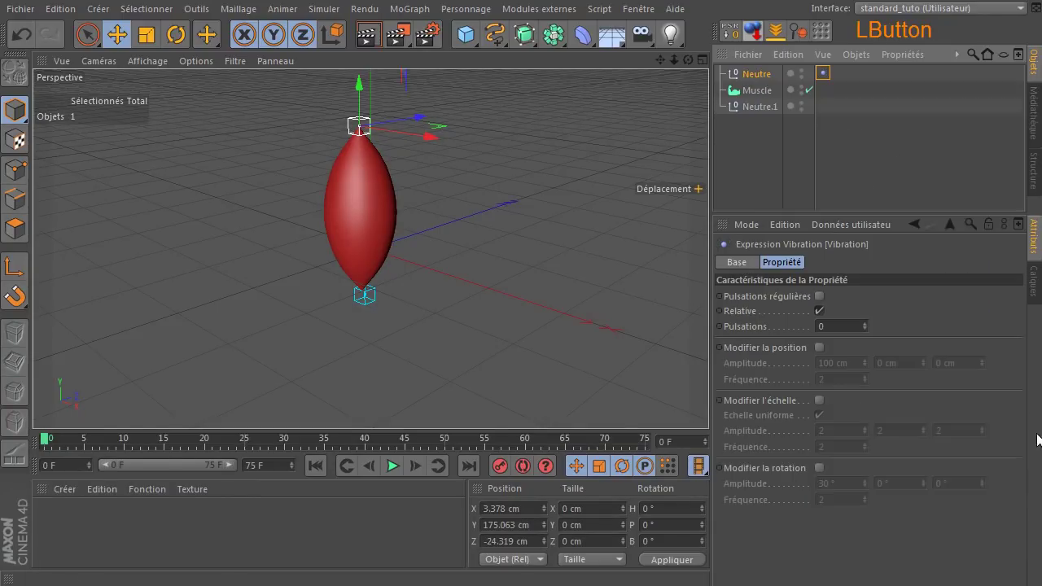
Enable Pulsations régulières and Modifier la position on the Vibration property, with an amplitude of 0, 20 and 0 cm and a frequency of 1.
click(819, 297)
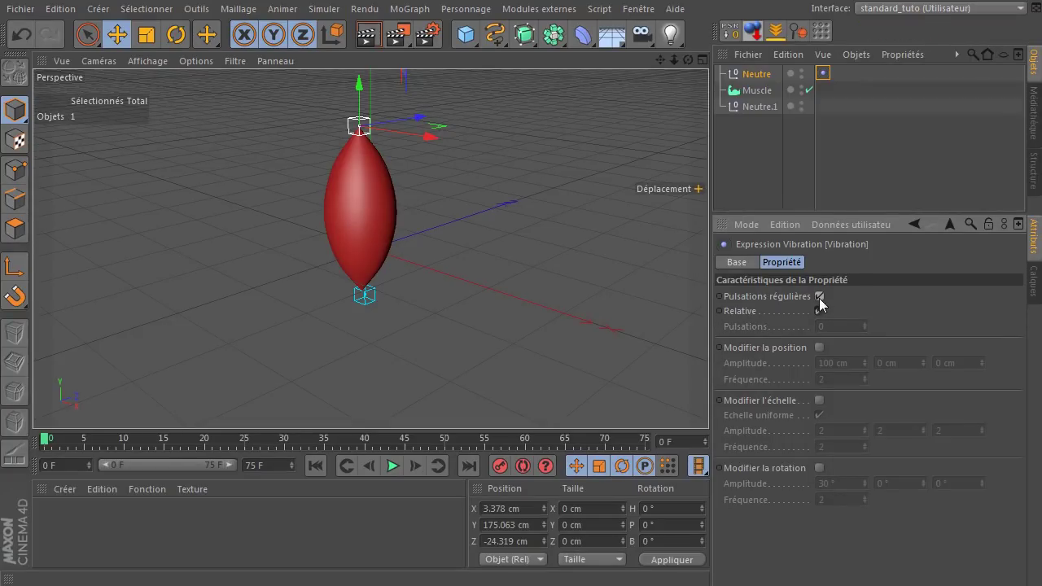
click(819, 348)
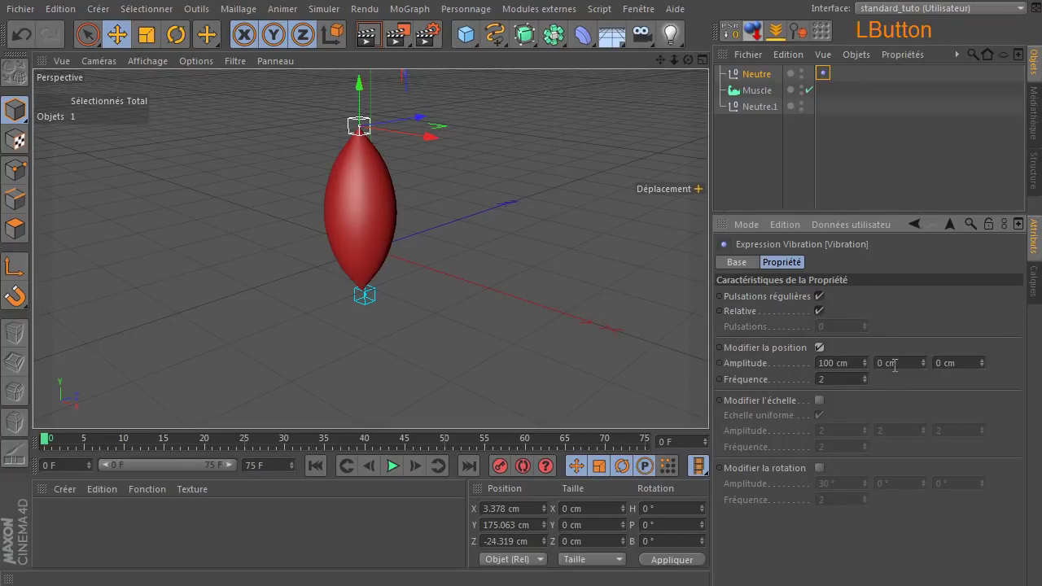
double_click(842, 368)
text(0)
click(898, 362)
click(847, 379)
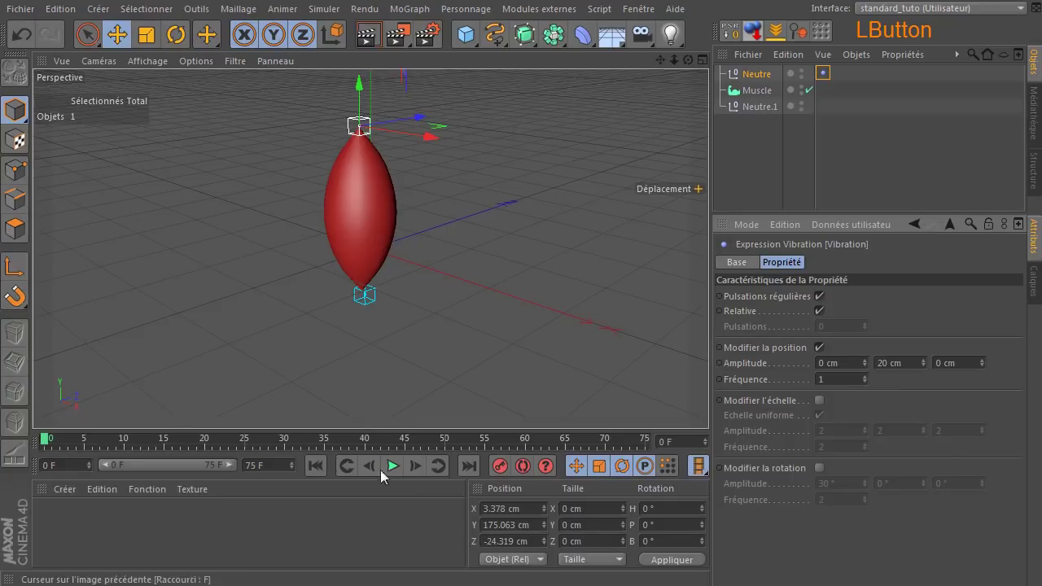
Lengthen the animation to 750 frames and extend the preview range to its full length.
click(254, 466)
text(0)
key(Right)
key(Return)
drag(131, 467, 234, 466)
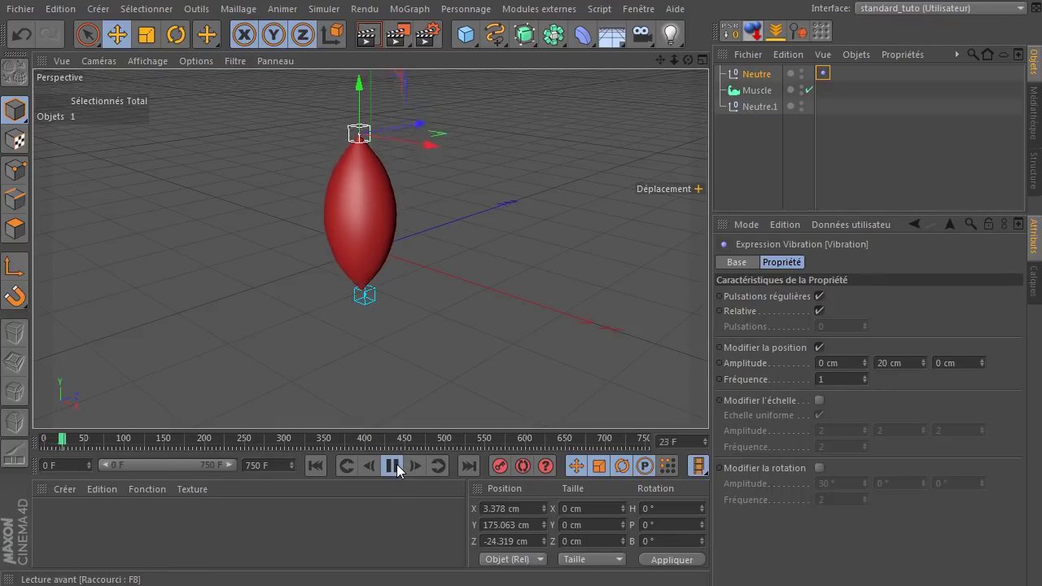
Examine the muscle's motion during playback, then stop the animation and return to its first frame.
drag(660, 60, 661, 77)
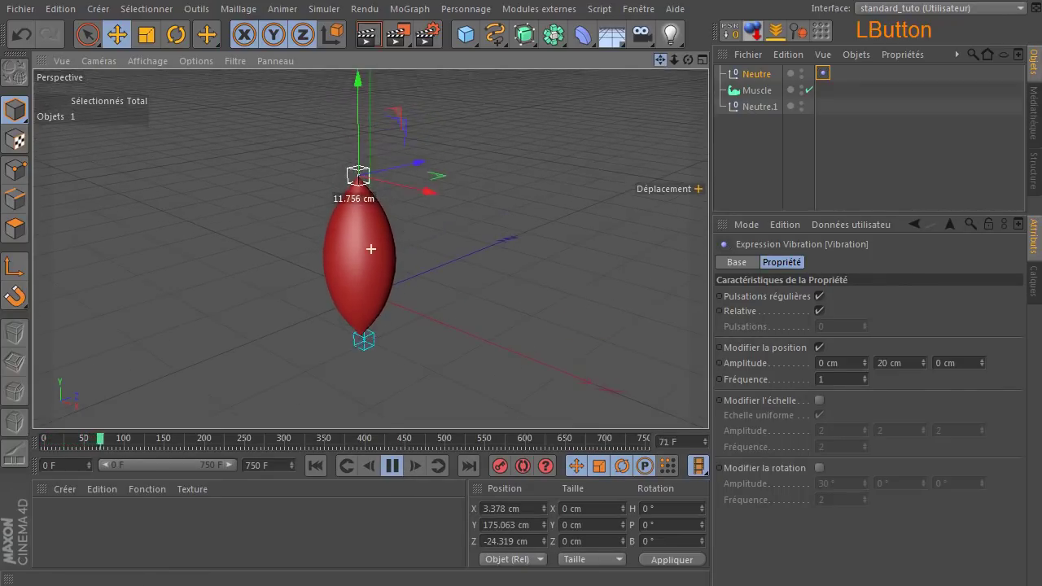
click(394, 465)
click(313, 468)
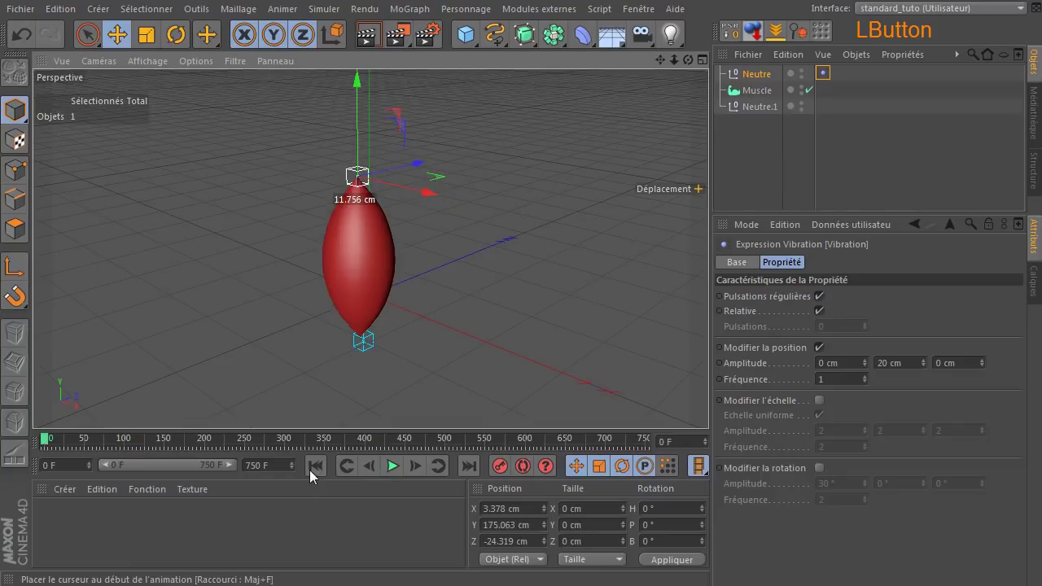
Add a sphere and move it over the muscle, to about -17 cm in X and 63 cm in Y.
drag(466, 35, 879, 77)
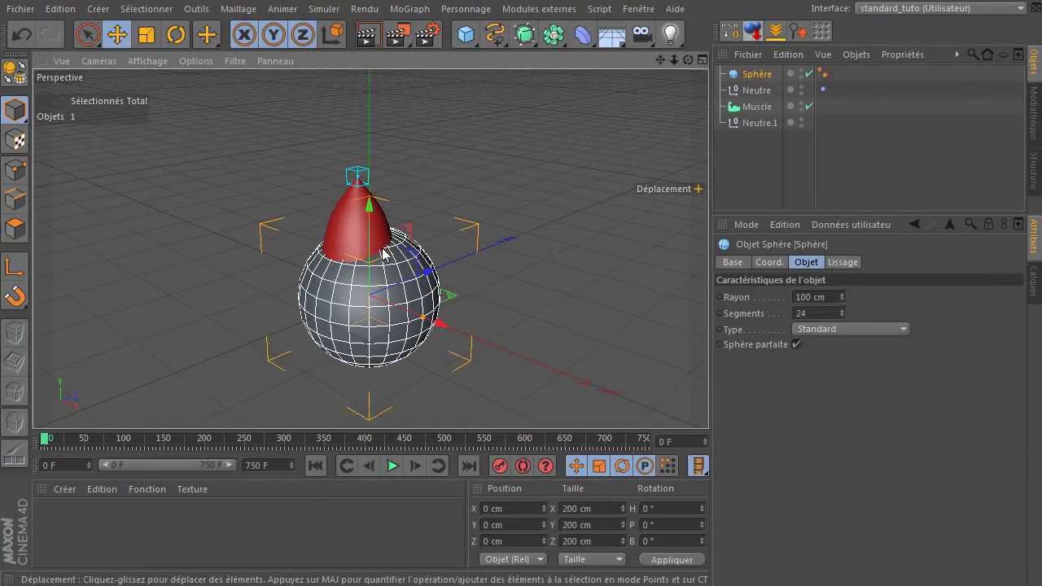
mouse_move(435, 326)
mouse_down()
mouse_move(418, 328)
mouse_move(429, 323)
mouse_up()
drag(376, 200, 375, 157)
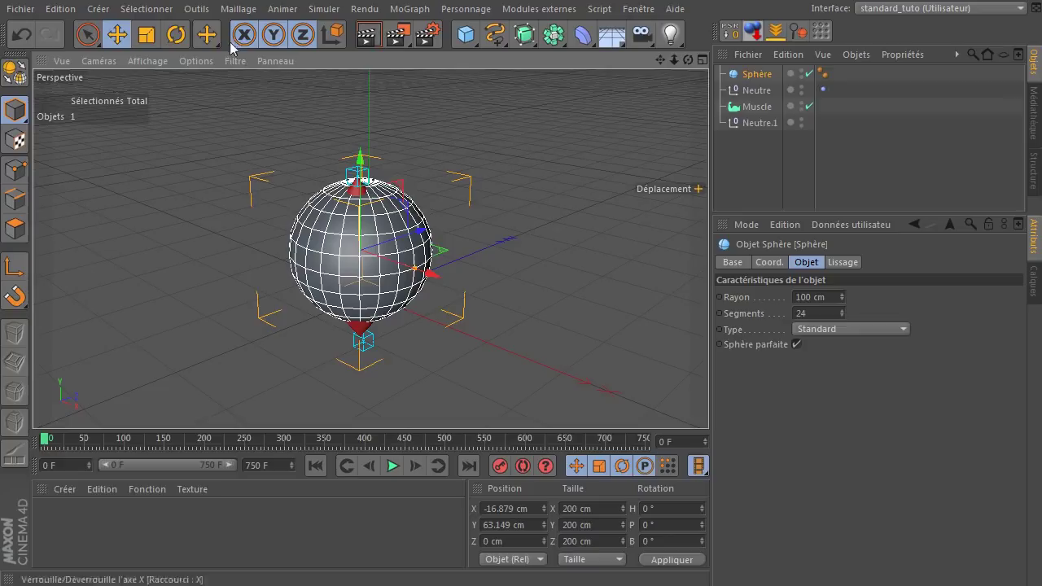
click(147, 35)
click(12, 75)
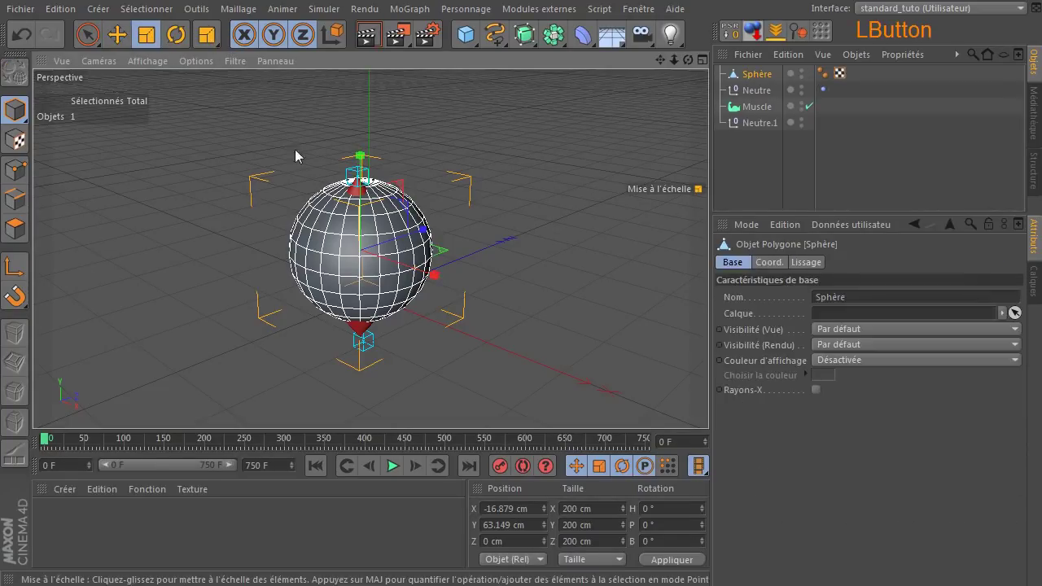
click(21, 35)
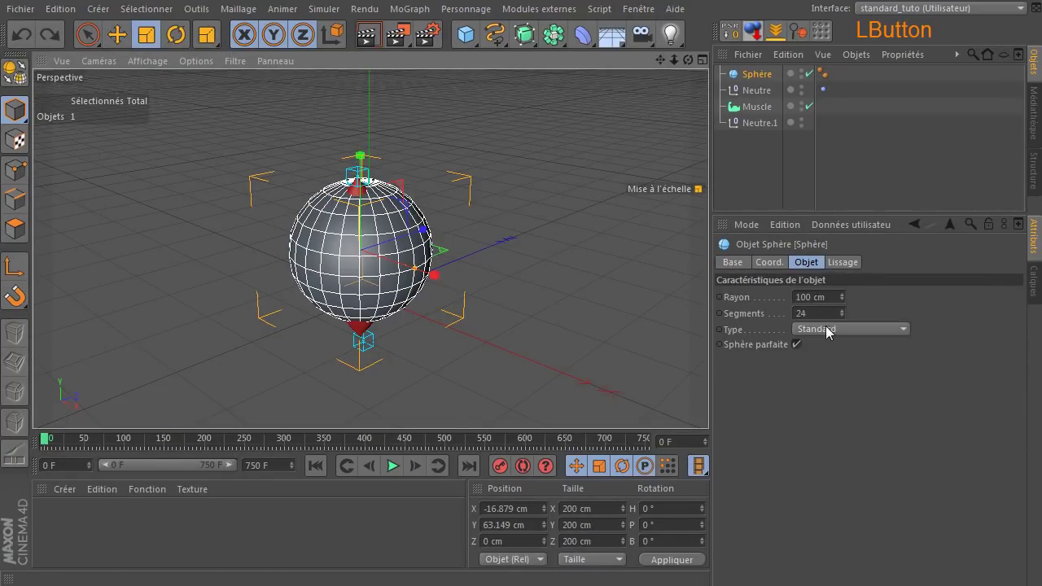
Set the sphere's type to Icosaèdre and convert it to an editable polygon object.
click(828, 330)
click(820, 411)
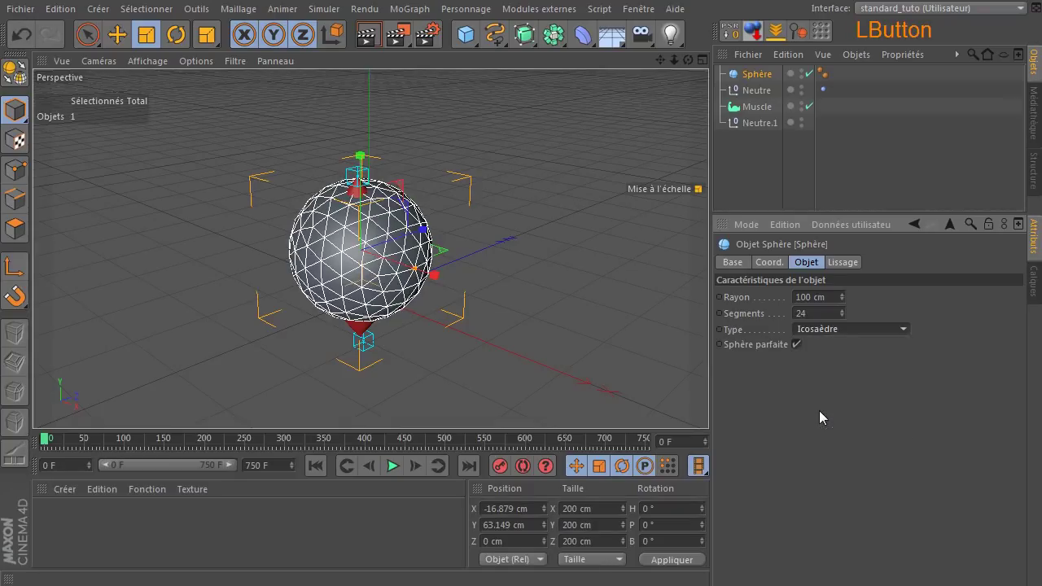
click(13, 73)
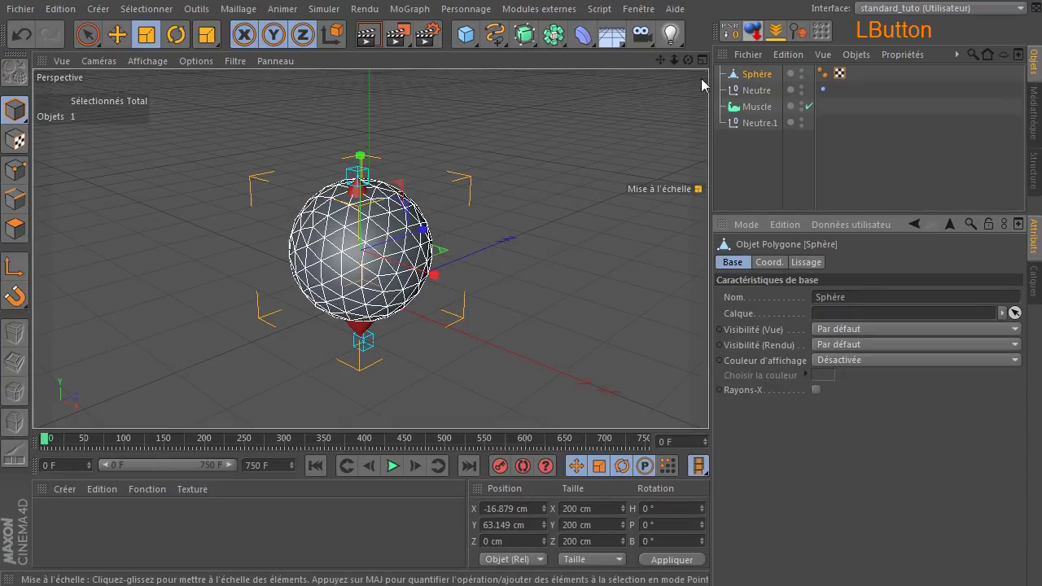
Centre the sphere around the muscle in depth by moving it to about -17 cm in Z.
drag(688, 61, 669, 74)
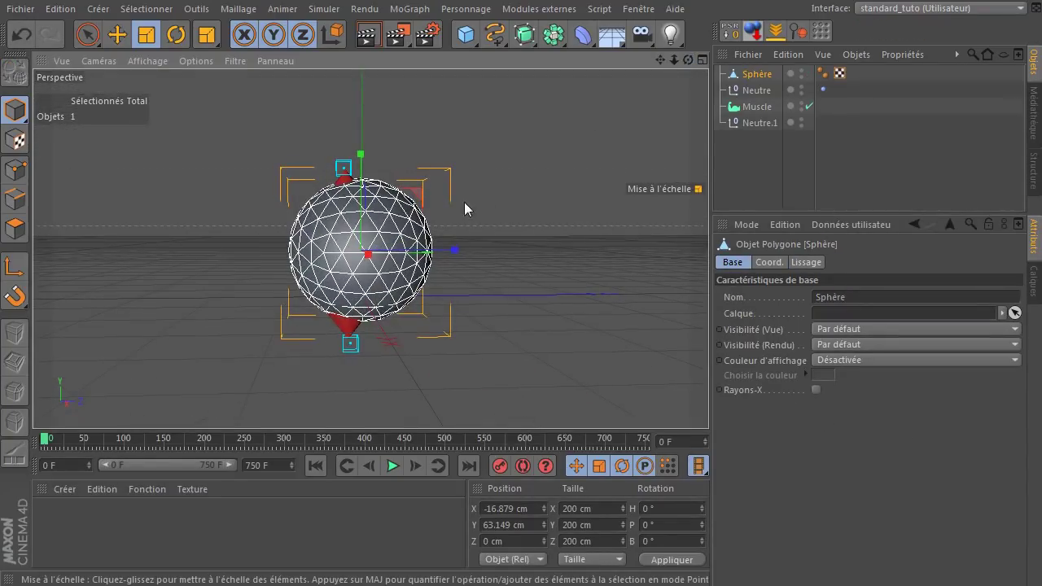
click(116, 36)
mouse_move(450, 257)
mouse_down()
mouse_move(425, 262)
mouse_move(437, 252)
mouse_up()
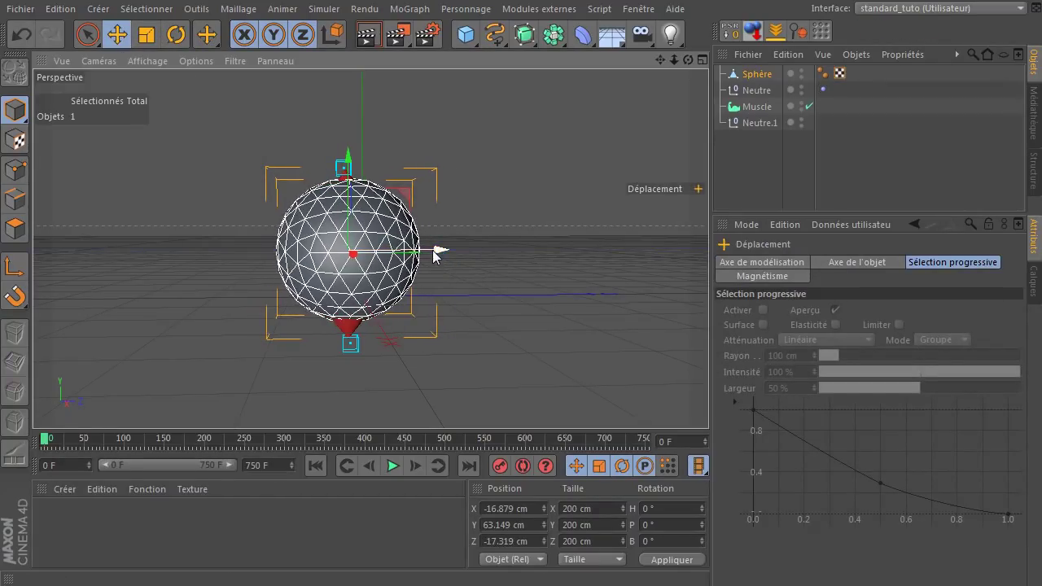
Reshape the sphere around the muscle to about 121 cm in X and Z and 232 cm in Y, centred at about 1 cm in X.
click(154, 36)
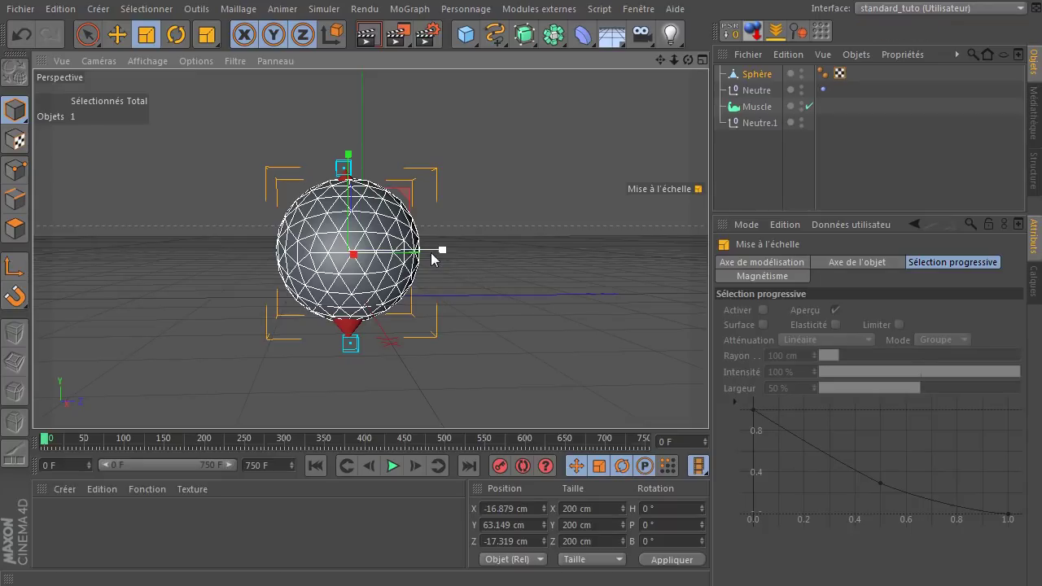
drag(438, 251, 403, 250)
drag(693, 63, 513, 156)
mouse_move(448, 244)
mouse_down()
mouse_move(429, 262)
mouse_move(410, 259)
mouse_move(461, 250)
mouse_up()
click(117, 34)
click(148, 37)
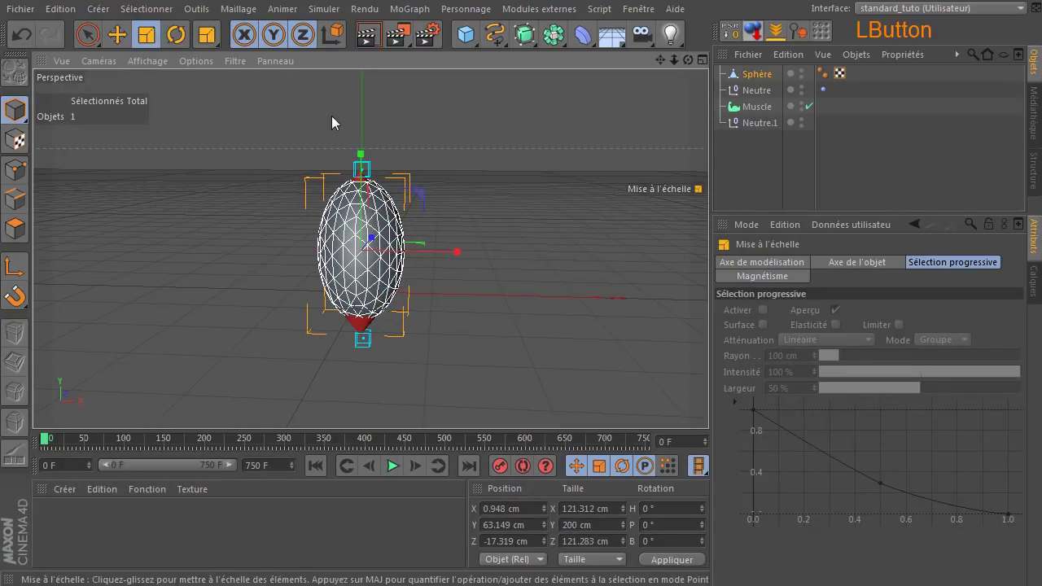
drag(360, 162, 361, 145)
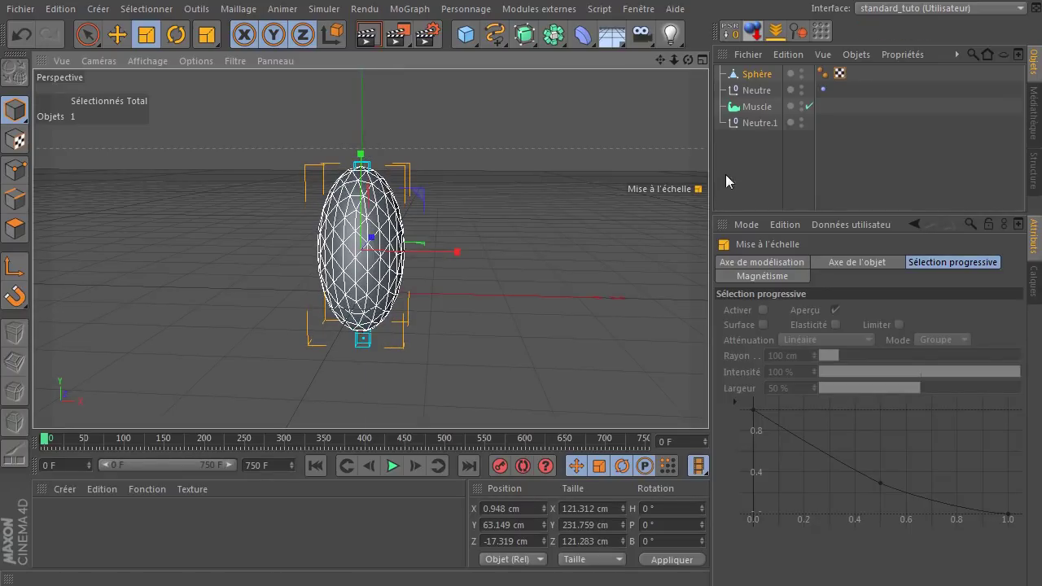
click(806, 143)
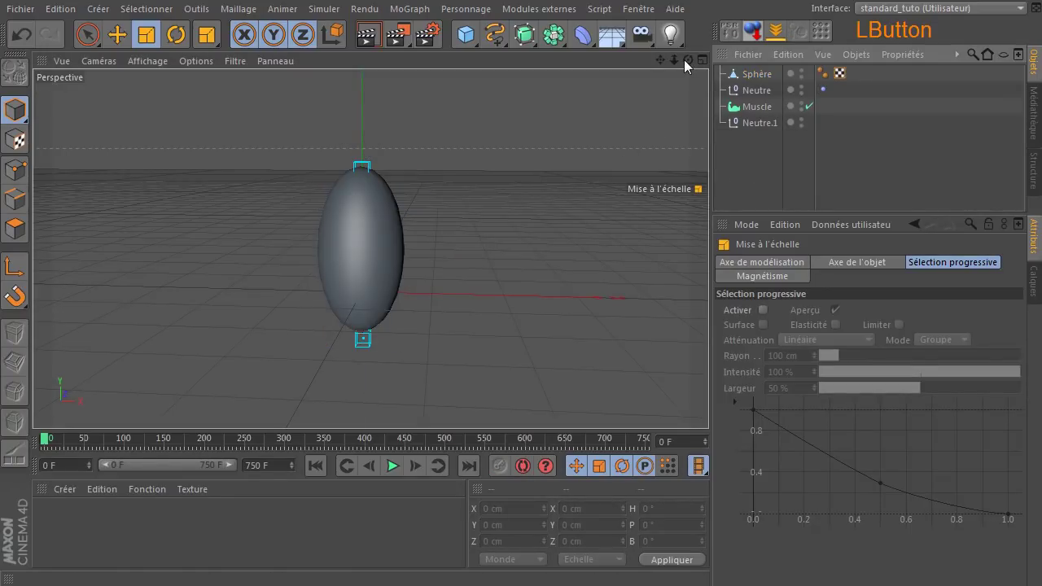
Add an MSkin deformer as a child of the sphere and link the Muscle object in its muscle list.
drag(687, 60, 362, 285)
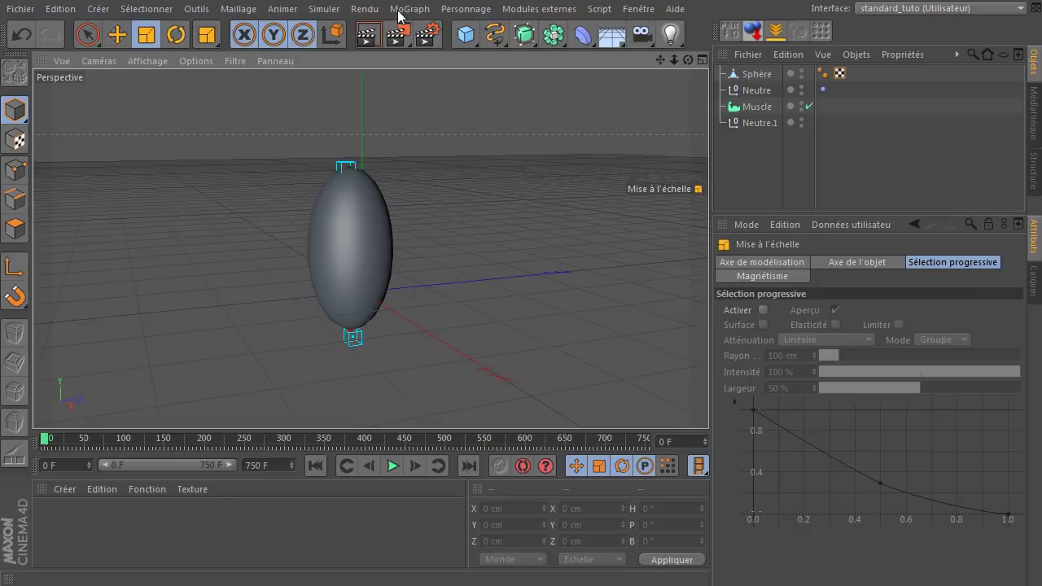
click(456, 9)
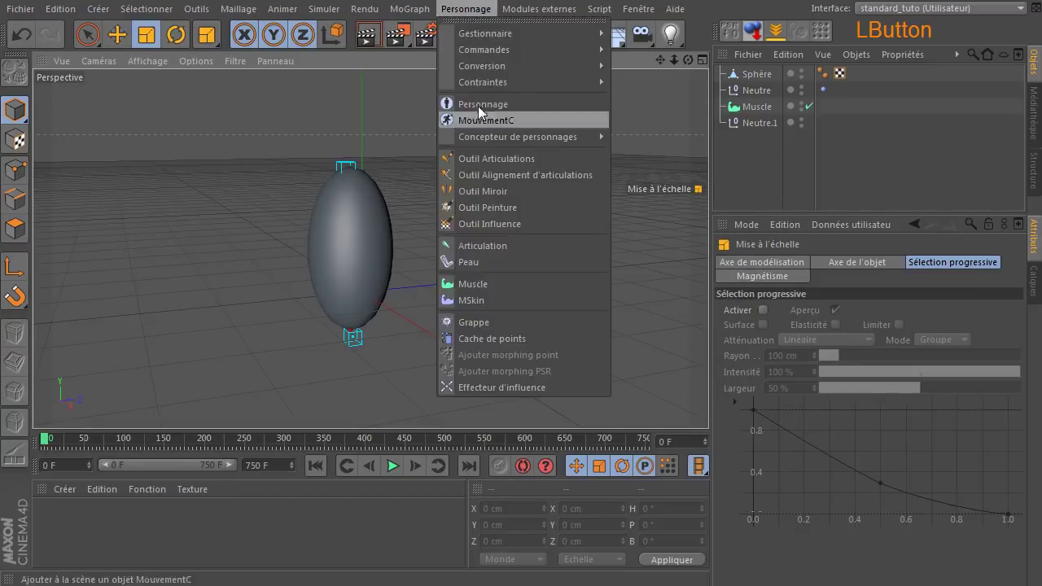
click(476, 298)
drag(755, 76, 847, 364)
click(914, 262)
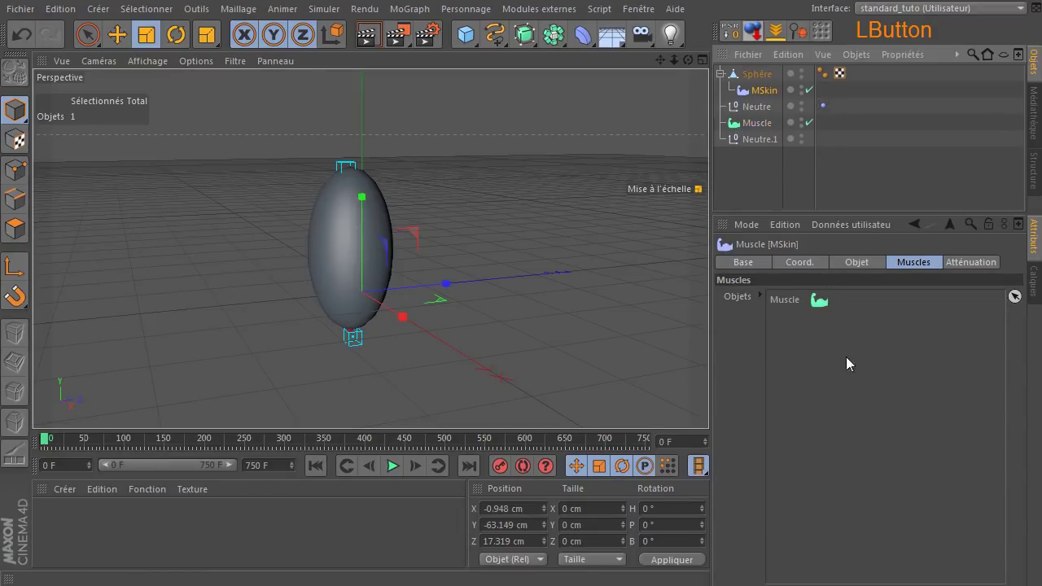
Play the animation to examine the sphere's deformation, check it against the selected Muscle object, and return to the first frame.
click(394, 467)
click(393, 467)
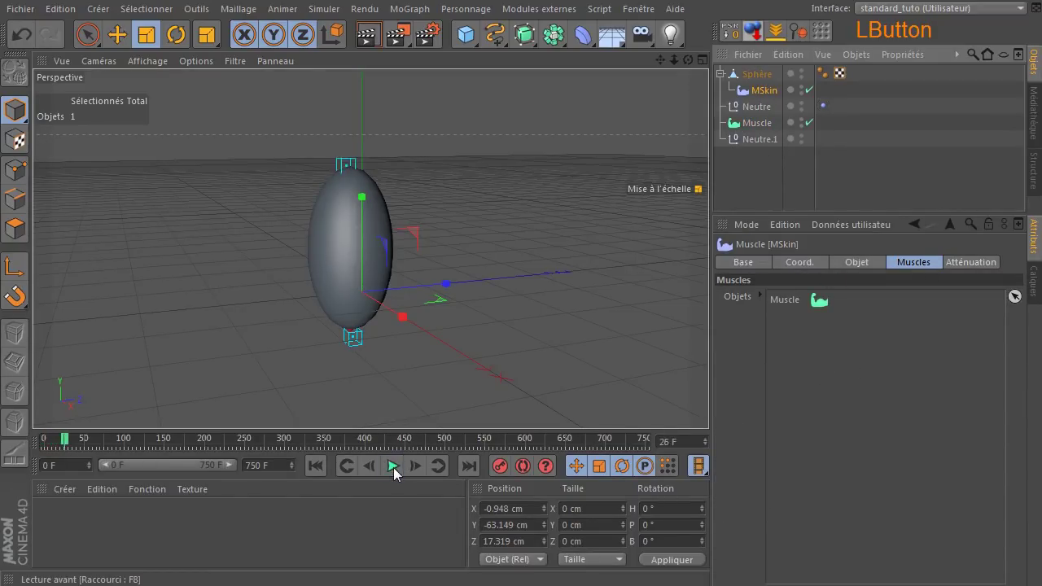
click(315, 466)
click(769, 92)
click(756, 123)
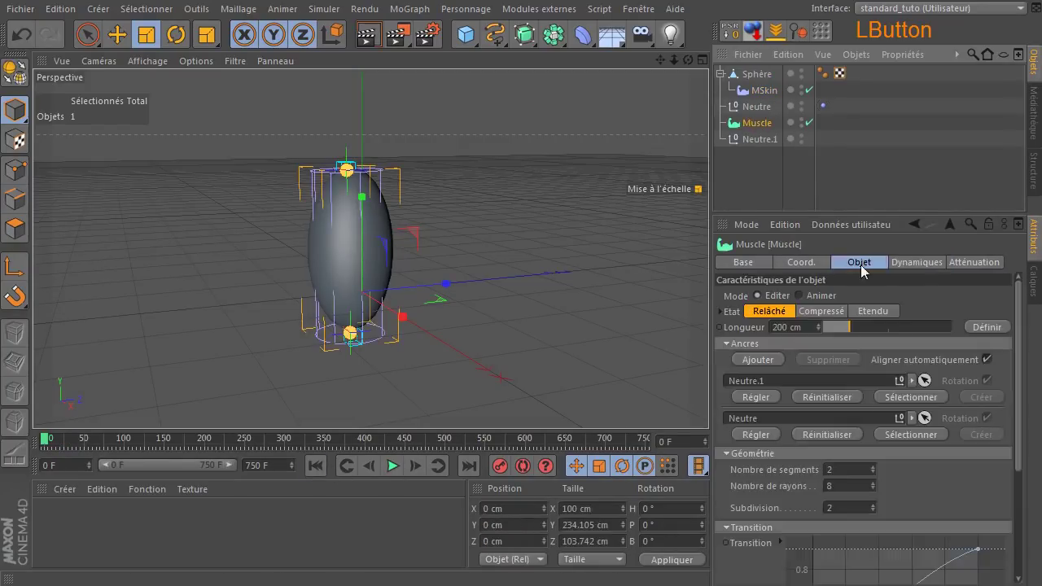
mouse_move(688, 60)
mouse_down()
mouse_move(682, 33)
mouse_move(689, 71)
mouse_up()
scroll(361, 192, up, 4)
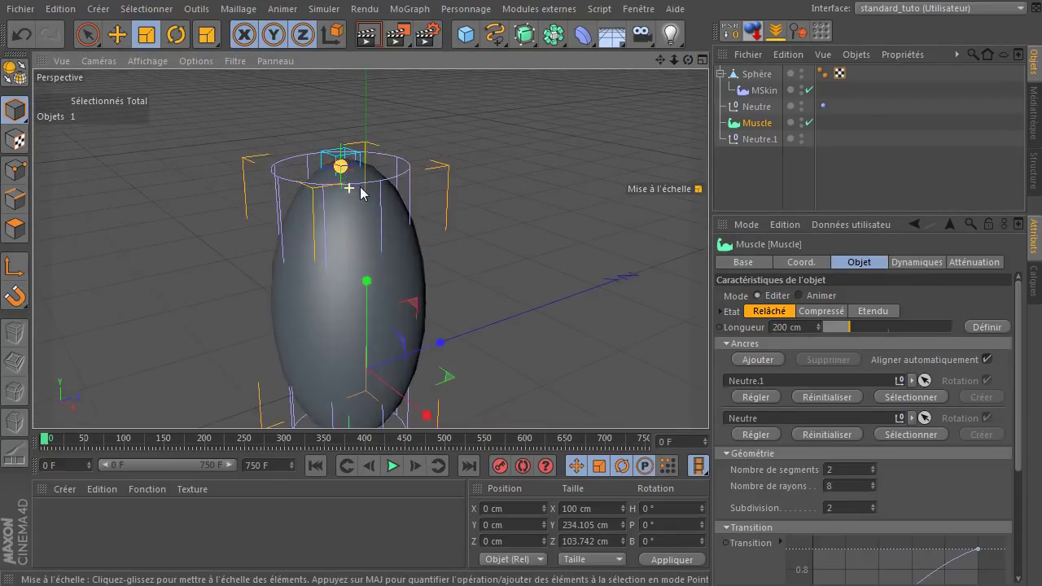
click(393, 472)
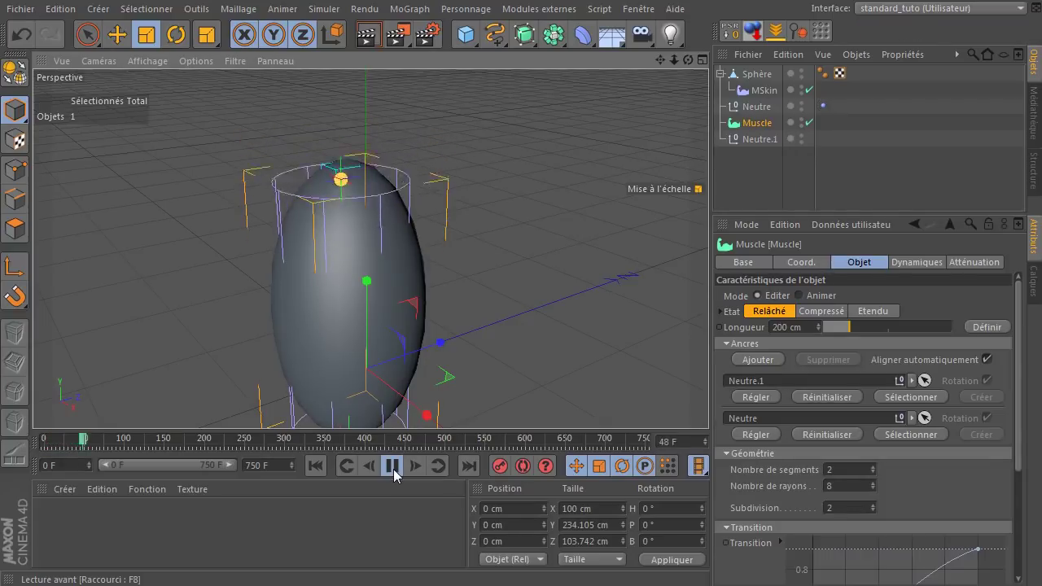
click(393, 469)
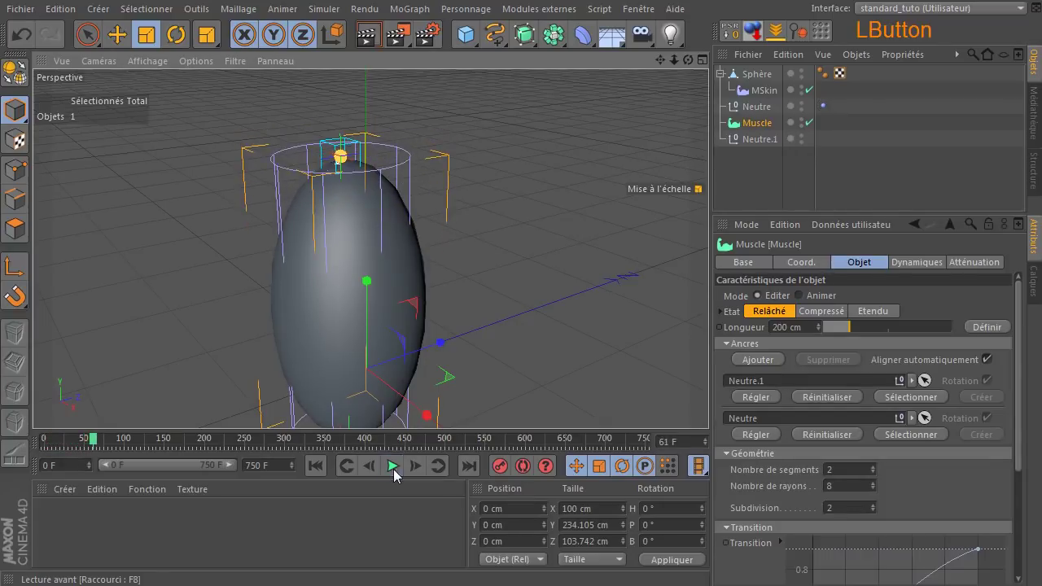
click(322, 466)
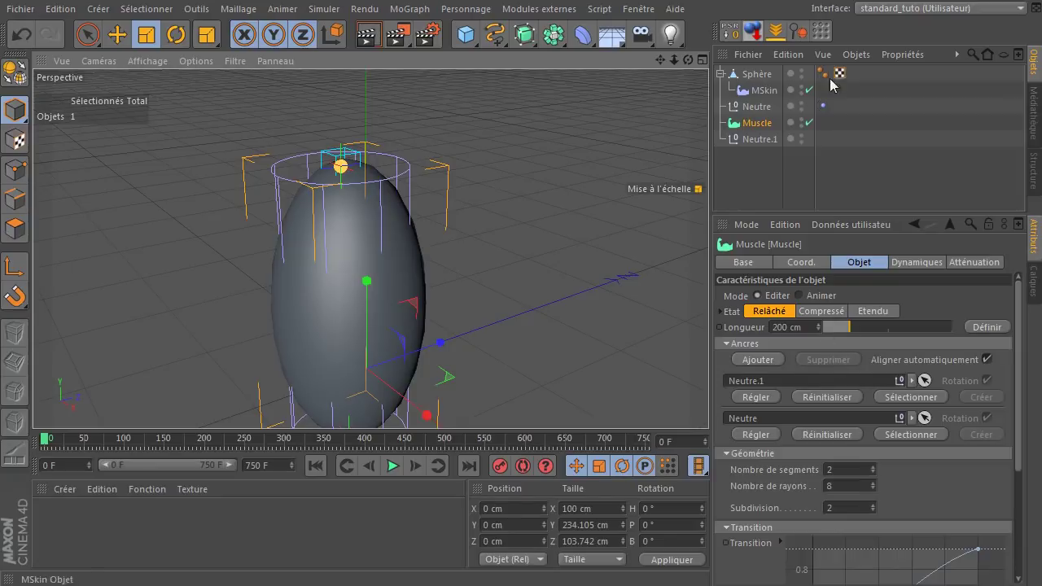
drag(688, 60, 649, 36)
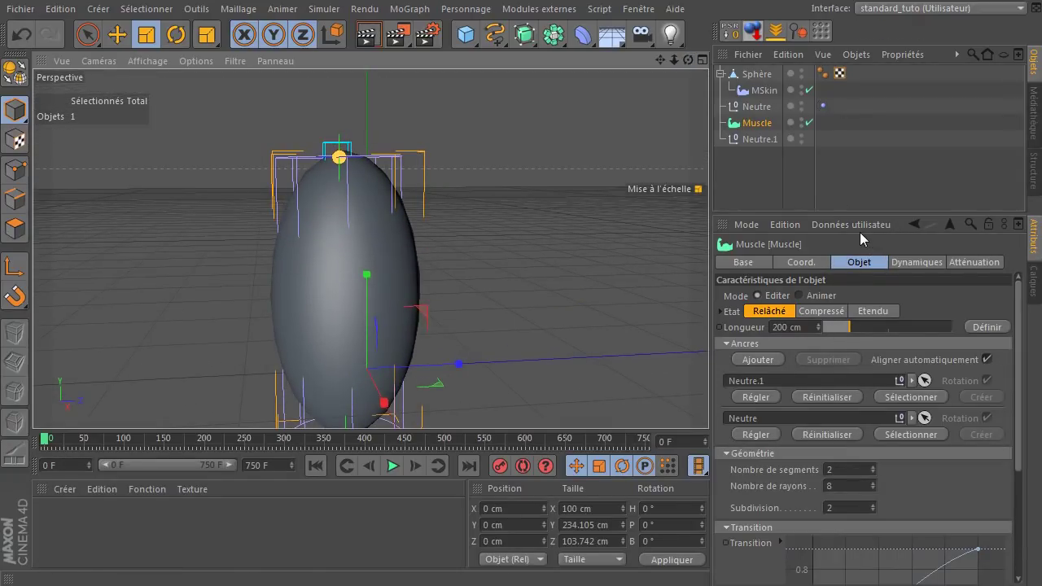
Scale the Muscle object uniformly up to about 118 cm in X and 122 cm in Z.
click(765, 91)
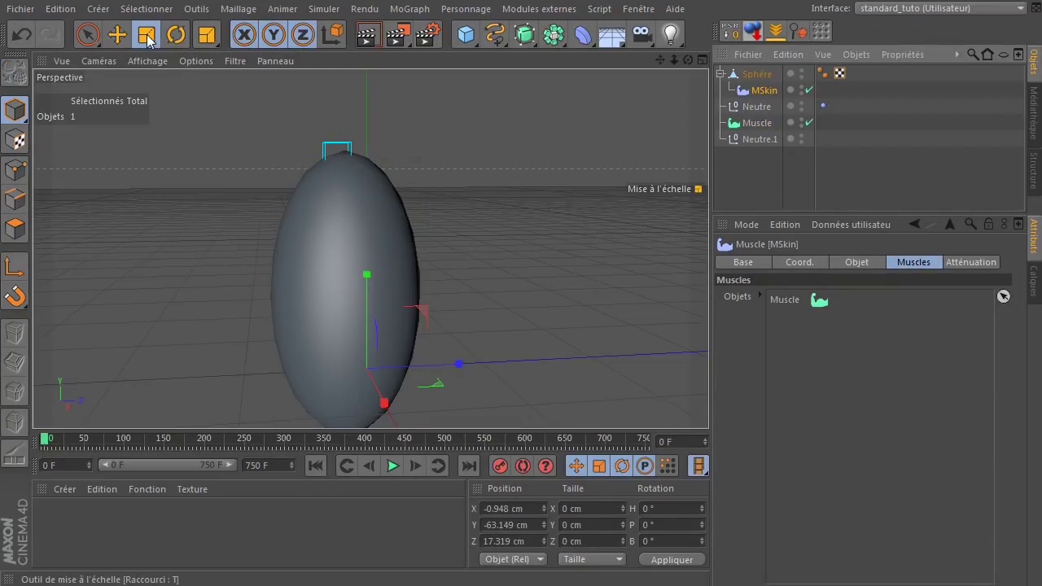
click(147, 35)
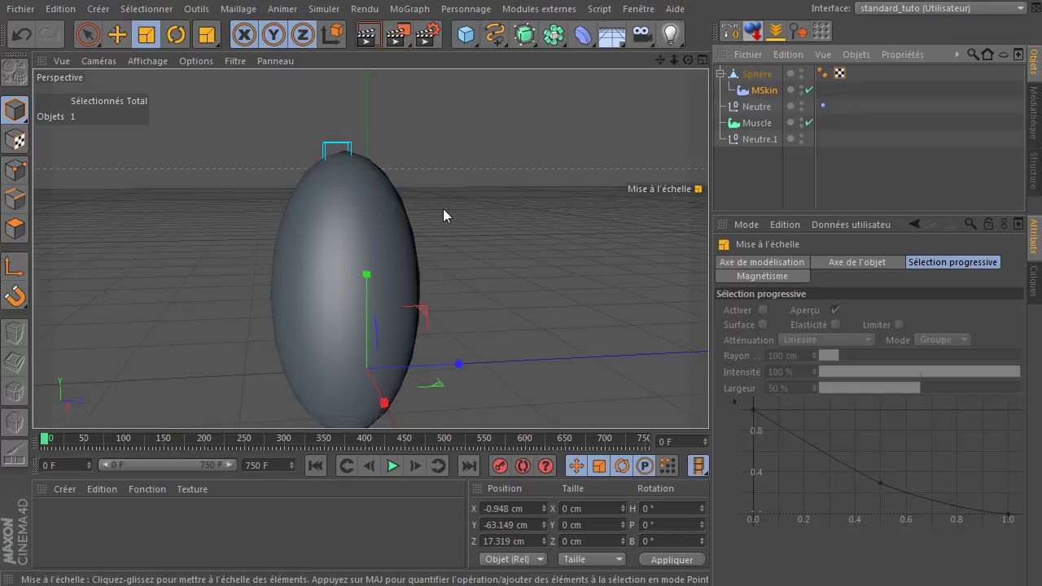
click(737, 122)
drag(536, 203, 661, 138)
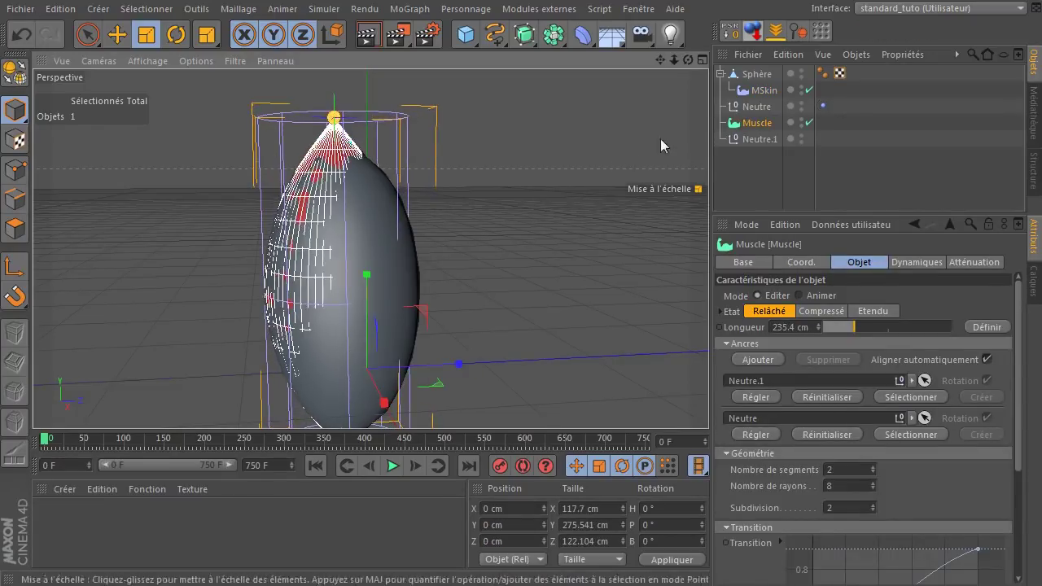
Raise the Neutre null at the muscle's upper end to about 189 cm in Y.
click(757, 106)
click(128, 33)
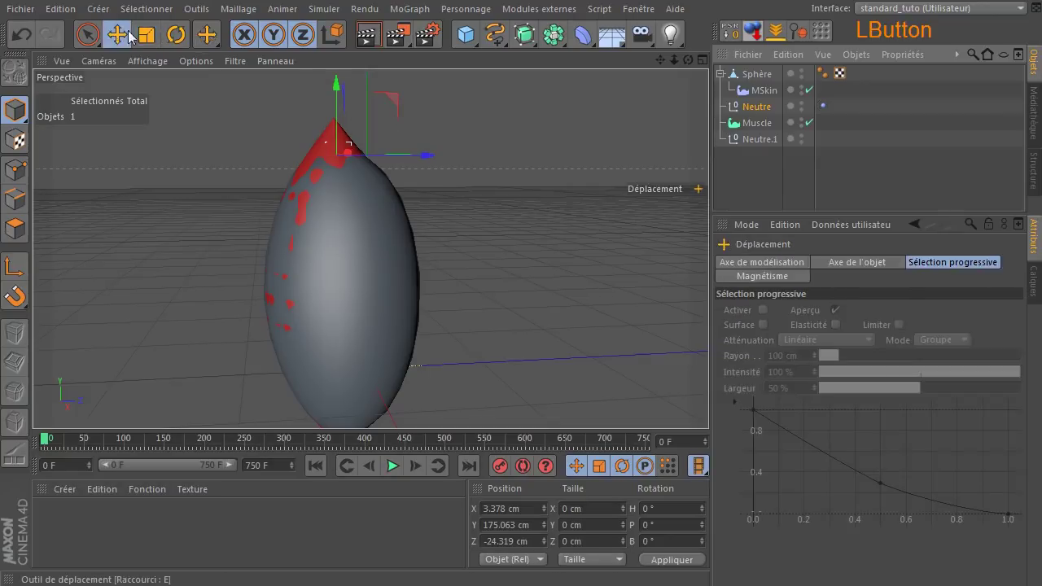
drag(335, 85, 314, 77)
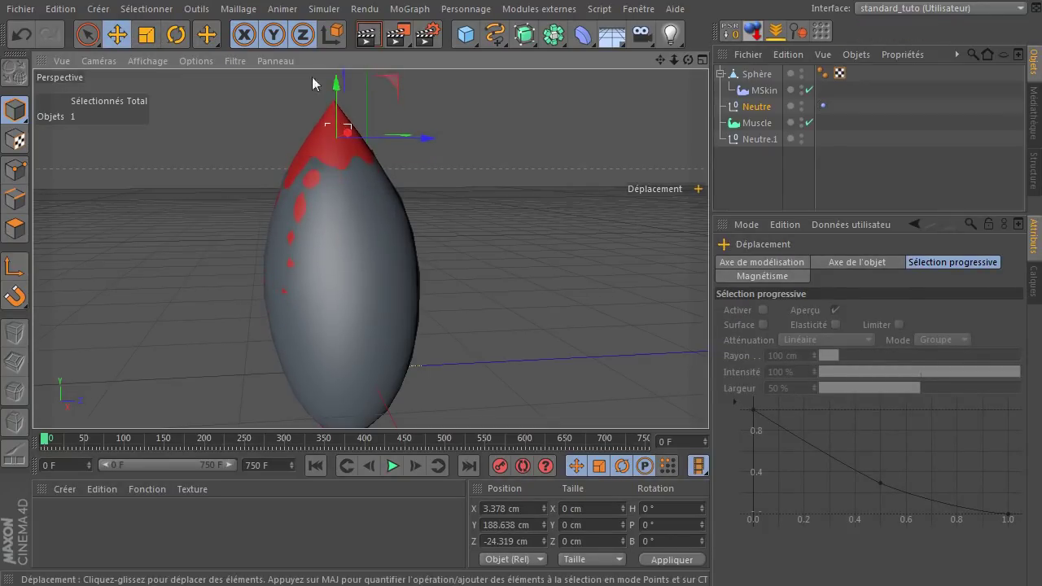
Play the animation with the raised null to check the sphere's deformation, and return to the first frame.
click(393, 467)
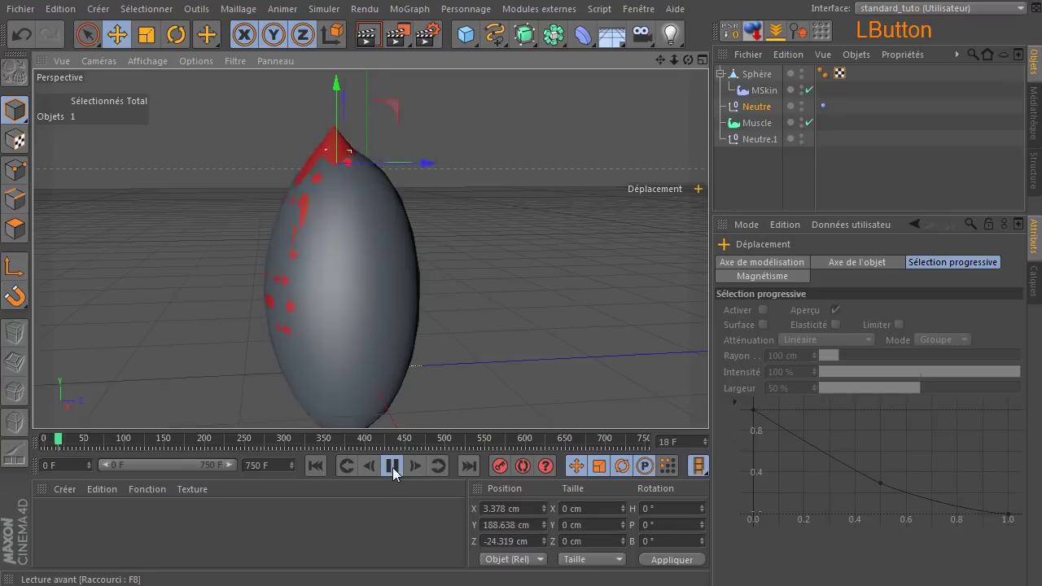
click(393, 466)
click(315, 466)
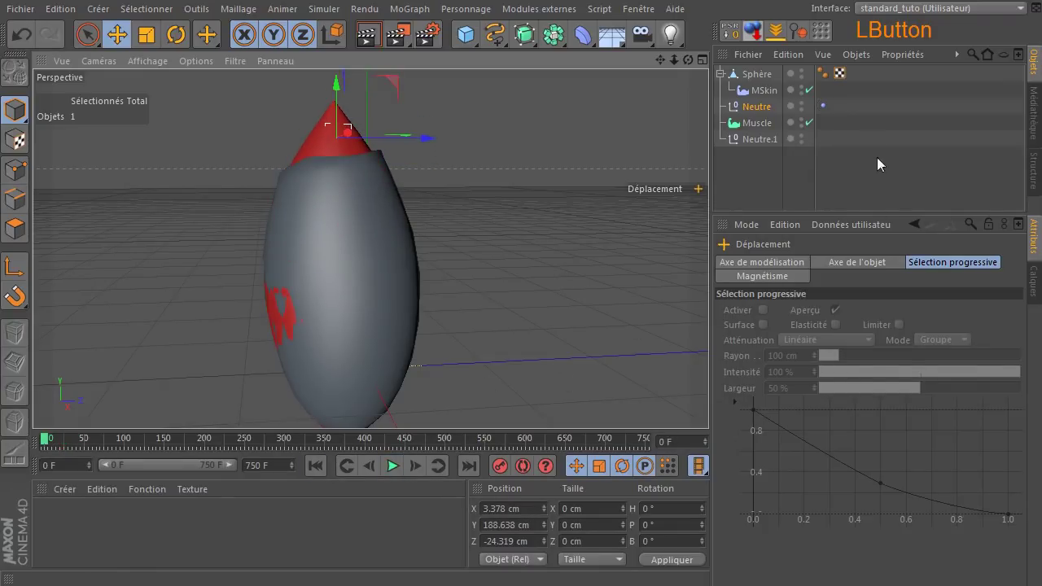
Hide the muscle in the viewport, examine the sphere alone during playback, and return to the first frame.
click(802, 121)
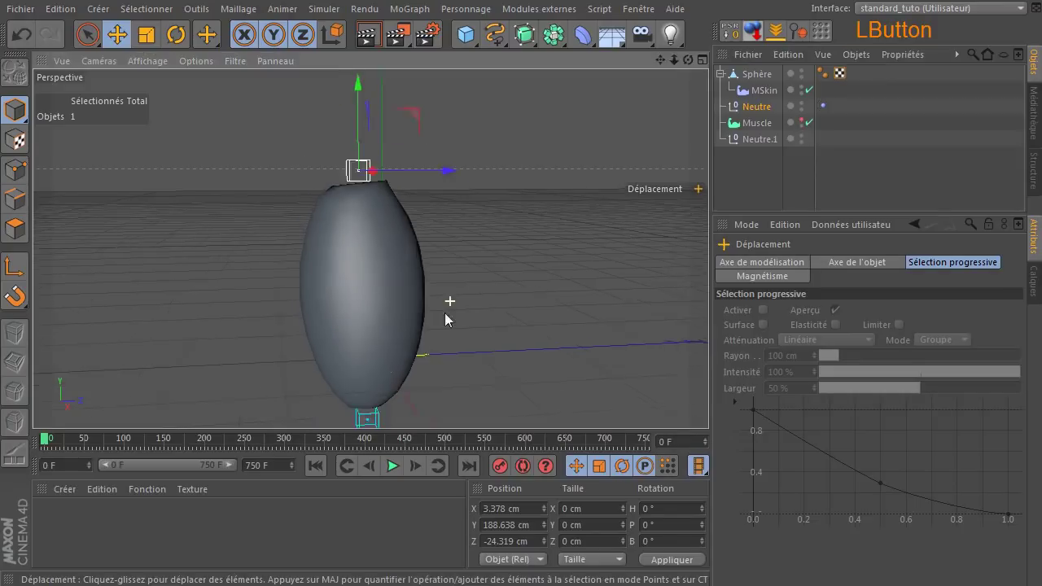
click(392, 467)
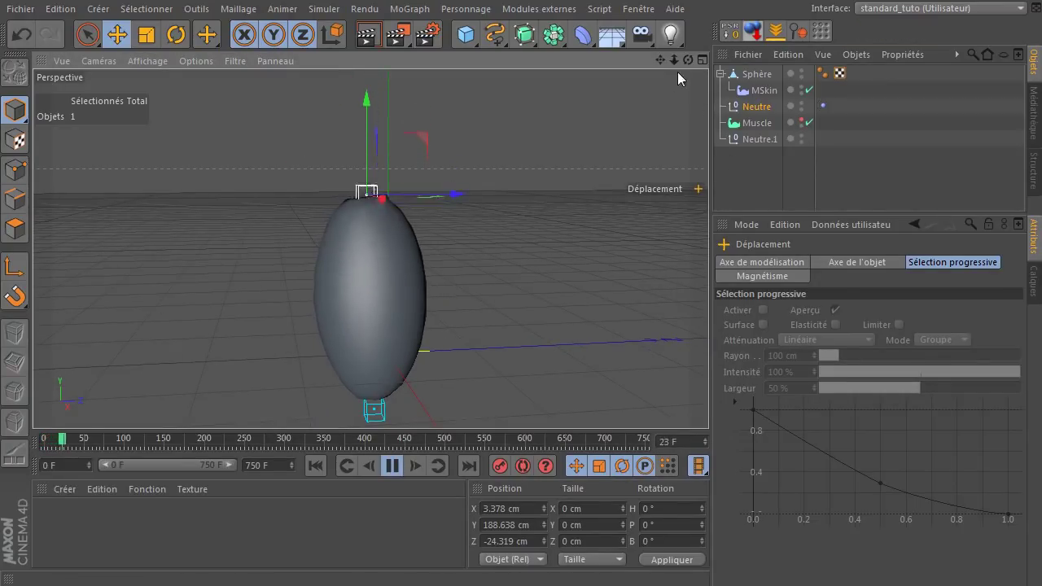
drag(688, 60, 651, 65)
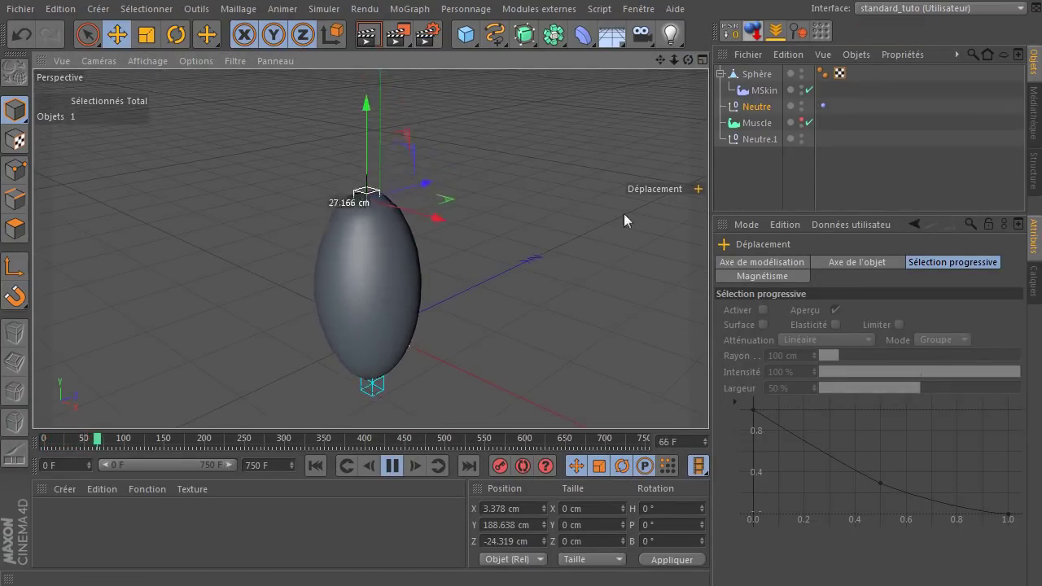
click(393, 467)
click(316, 469)
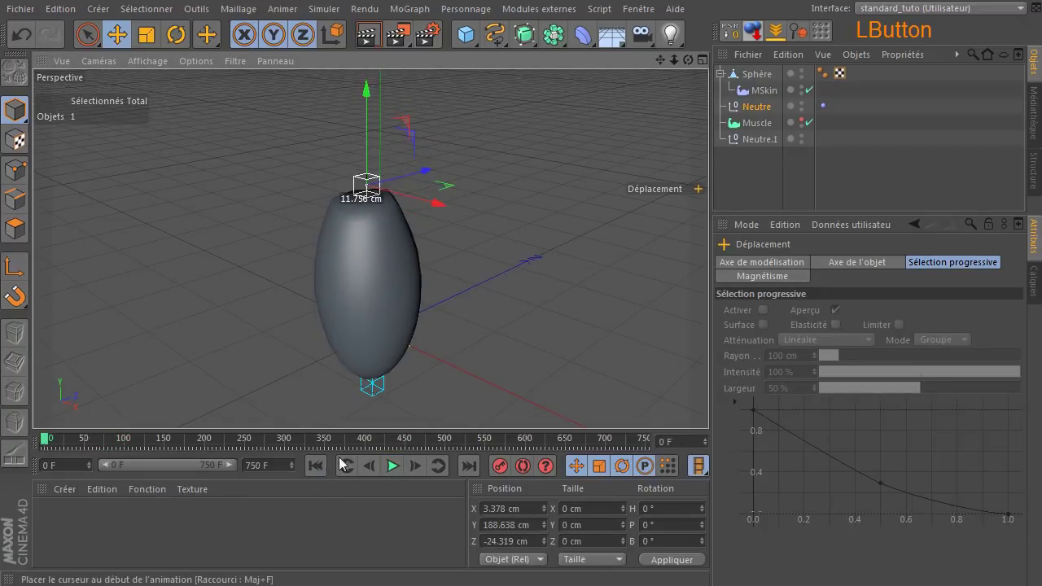
Lower the Neutre null onto the sphere's upper end, to about 168 cm in Y.
click(763, 113)
drag(367, 89, 365, 114)
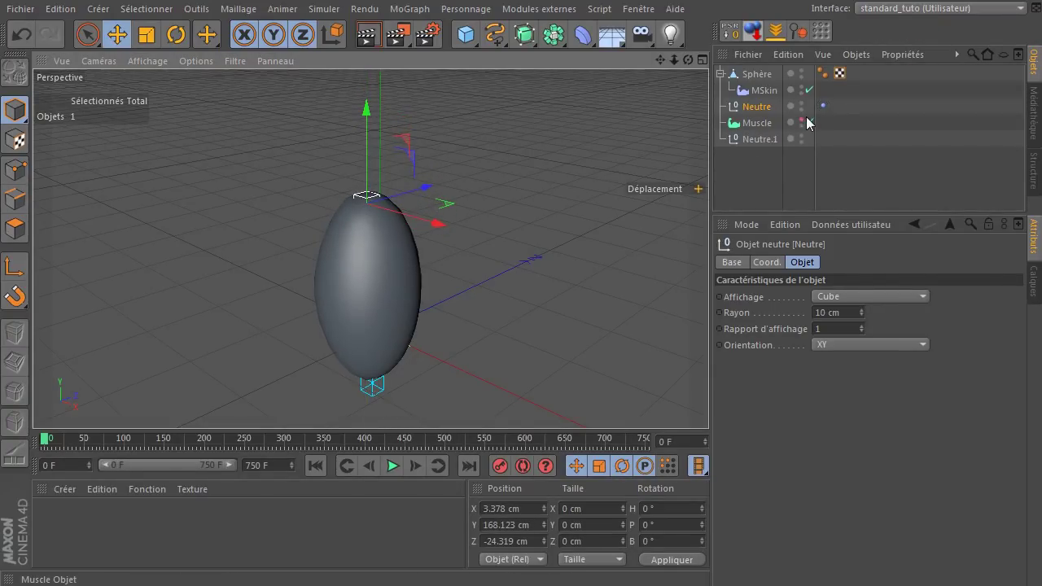
Show the Muscle object again and scale it up to about 202 cm in X and 210 cm in Z.
click(754, 123)
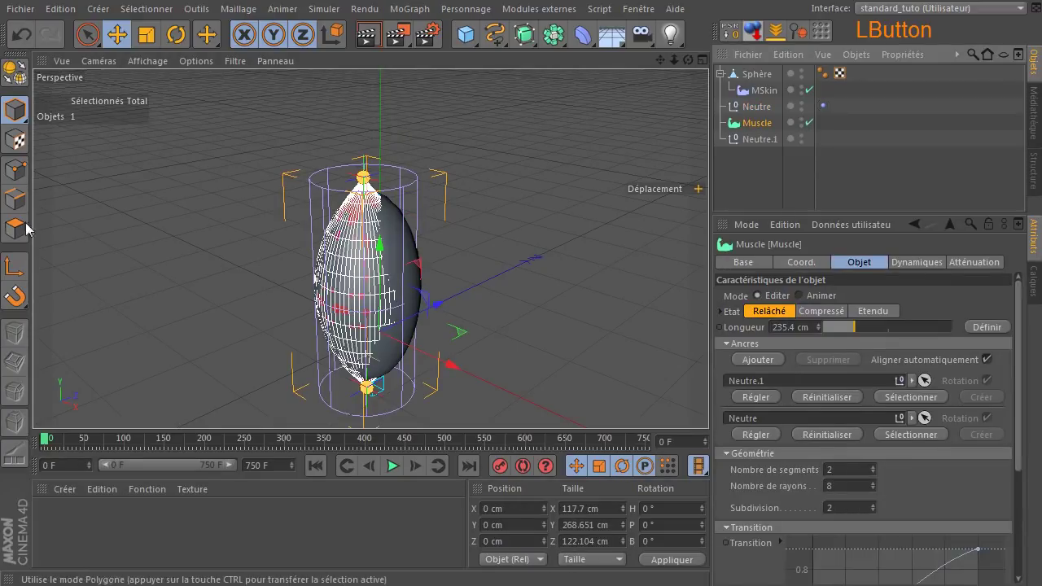
click(147, 34)
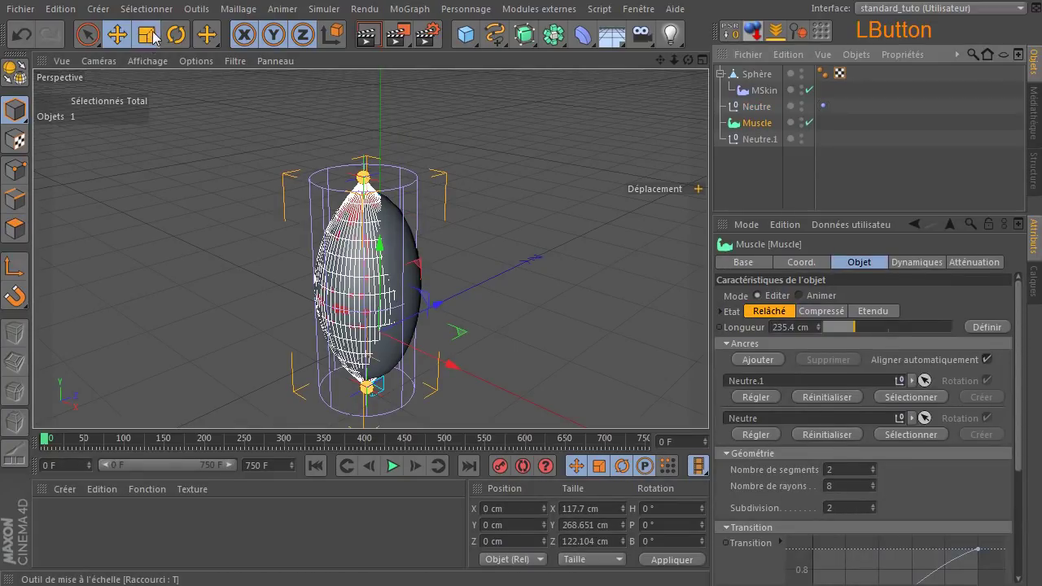
drag(456, 332, 586, 328)
drag(440, 308, 456, 244)
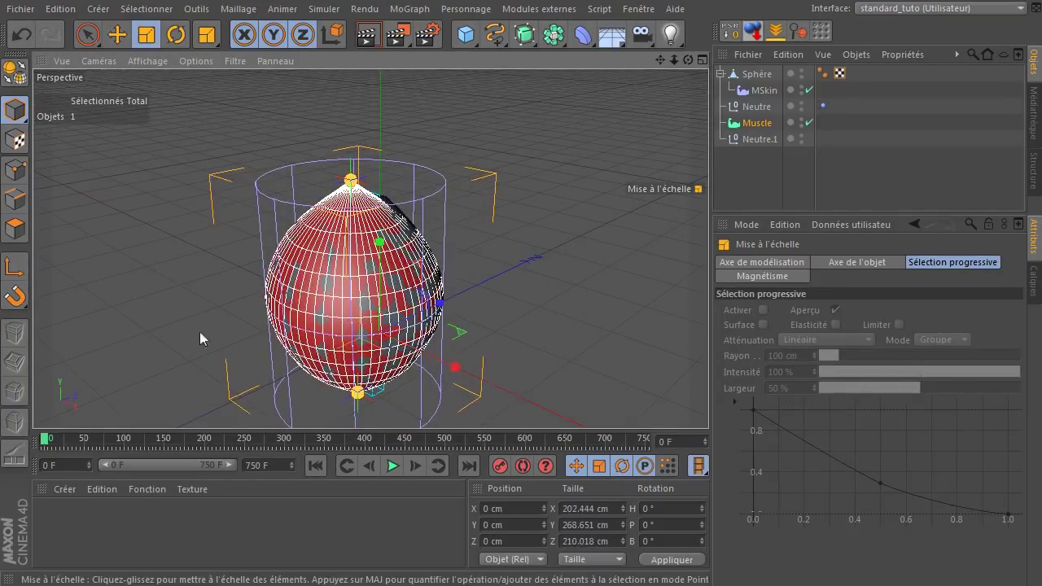
Hide the enlarged muscle, examine the sphere's bulging from several angles during playback, and return to the first frame.
click(800, 120)
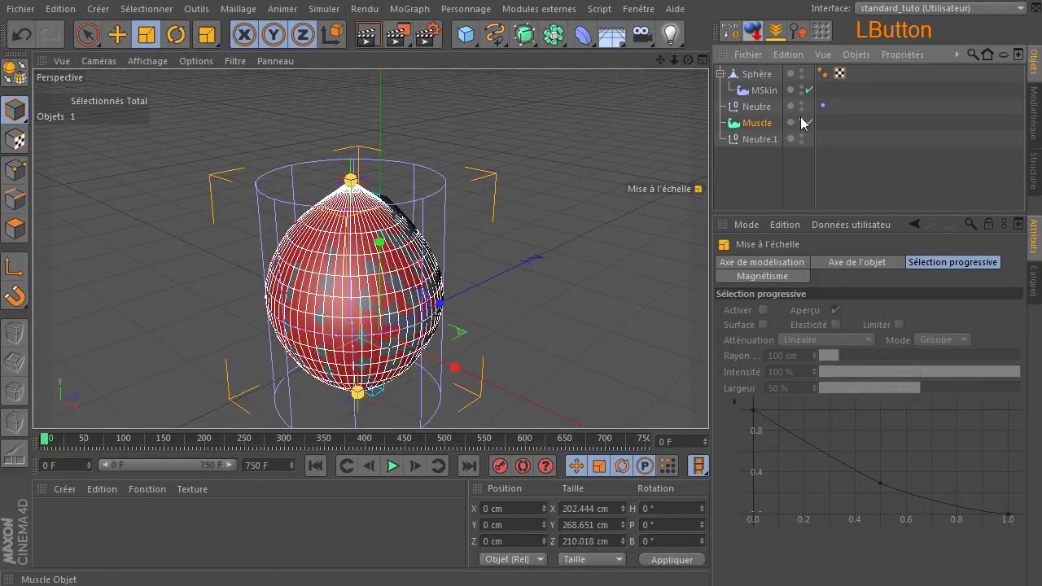
click(392, 466)
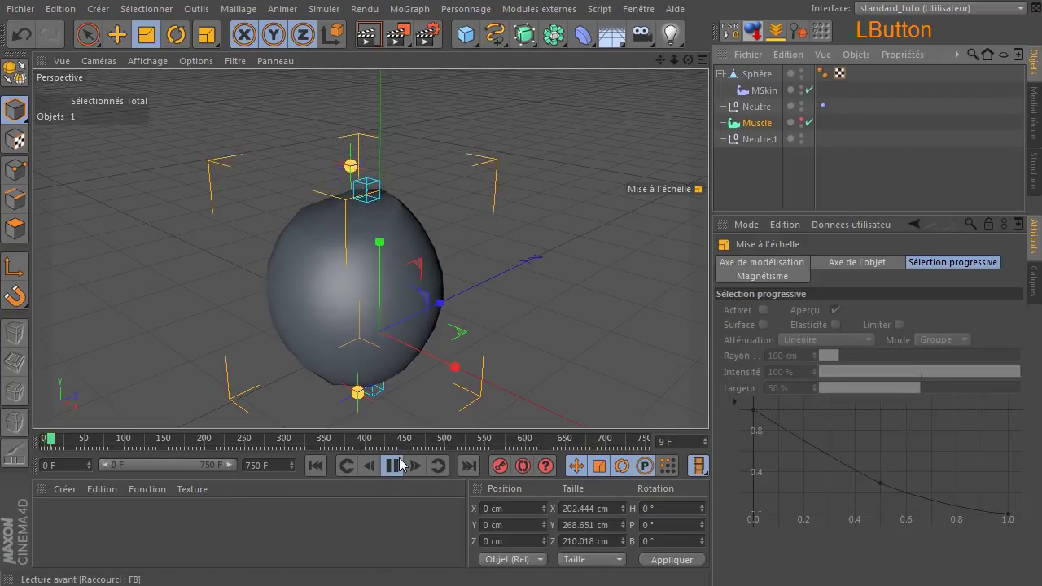
drag(688, 59, 688, 91)
alt+drag(400, 259, 399, 267)
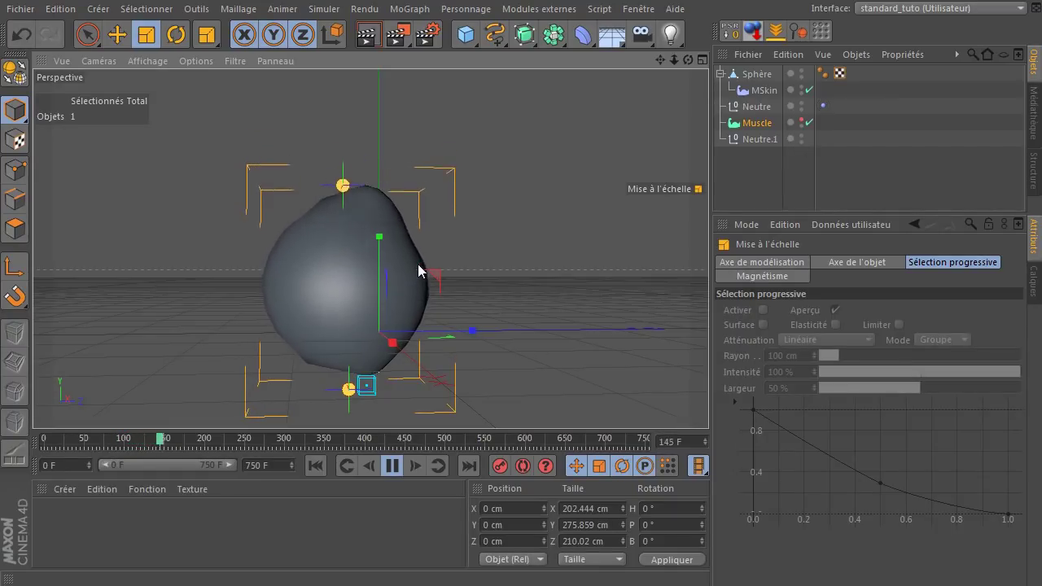
click(391, 465)
click(312, 468)
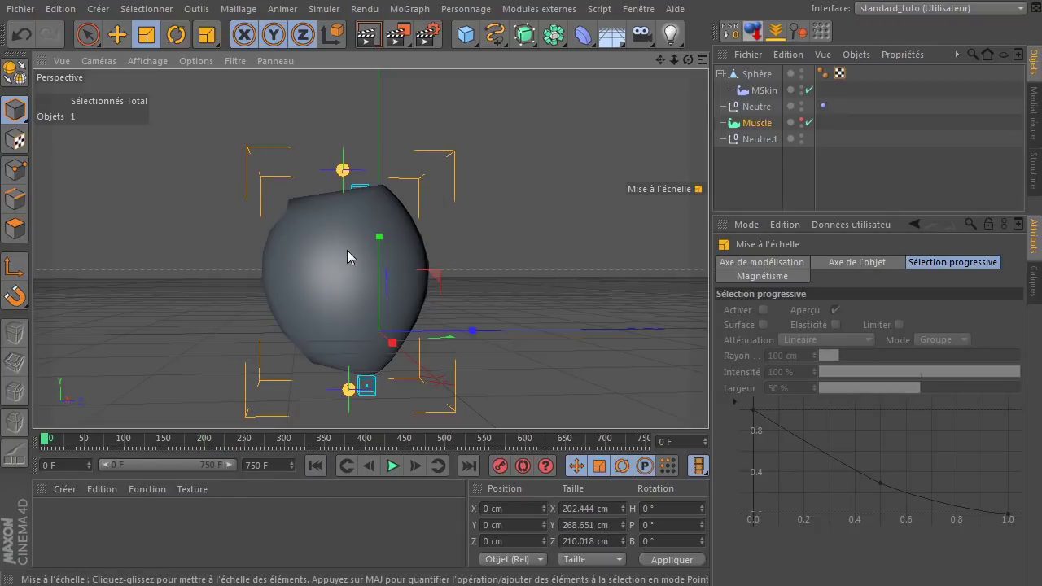
Compare the sphere's shape with the Muscle object disabled and enabled again, and make the muscle visible in the viewport.
click(752, 131)
click(808, 123)
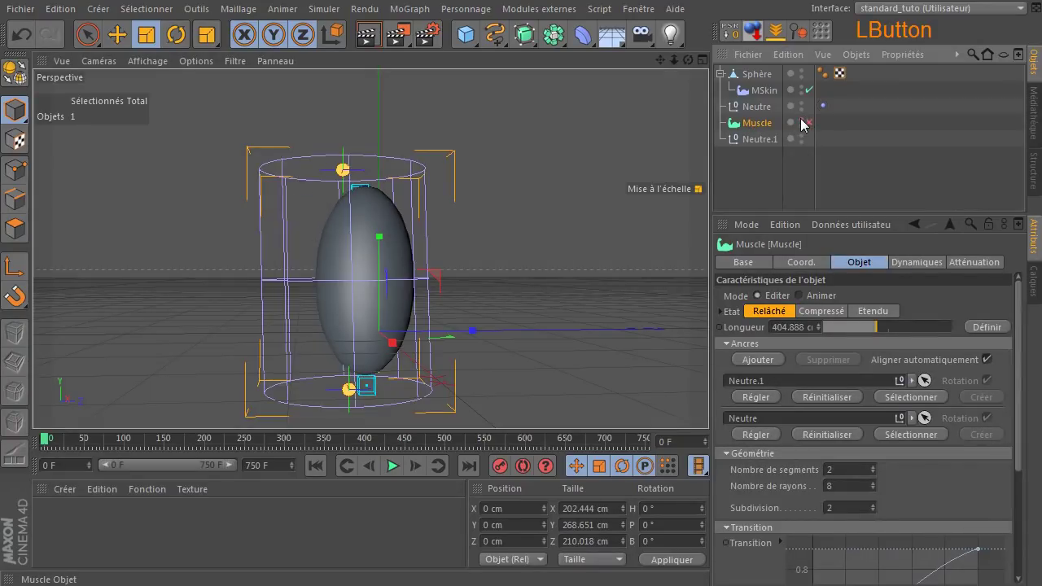
click(808, 123)
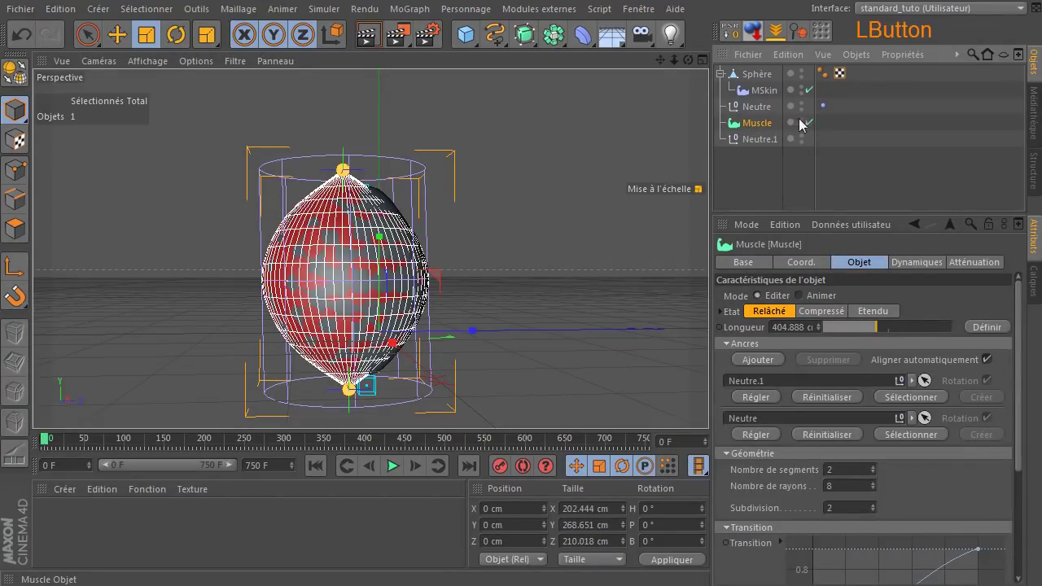
Select the Muscle's outer mid-height point on the bulging side and add a third anchor slot.
click(15, 169)
click(262, 281)
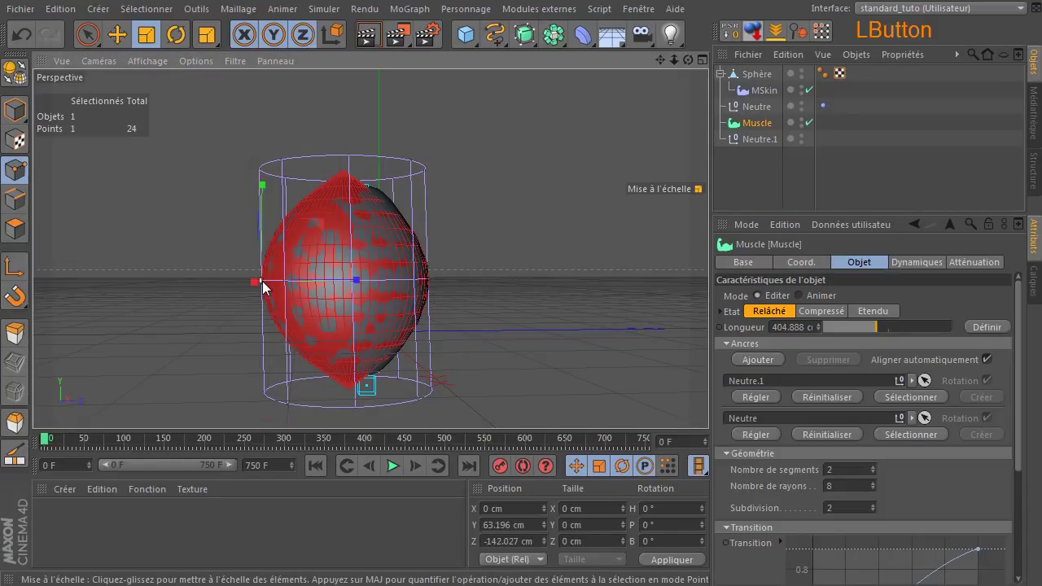
click(755, 359)
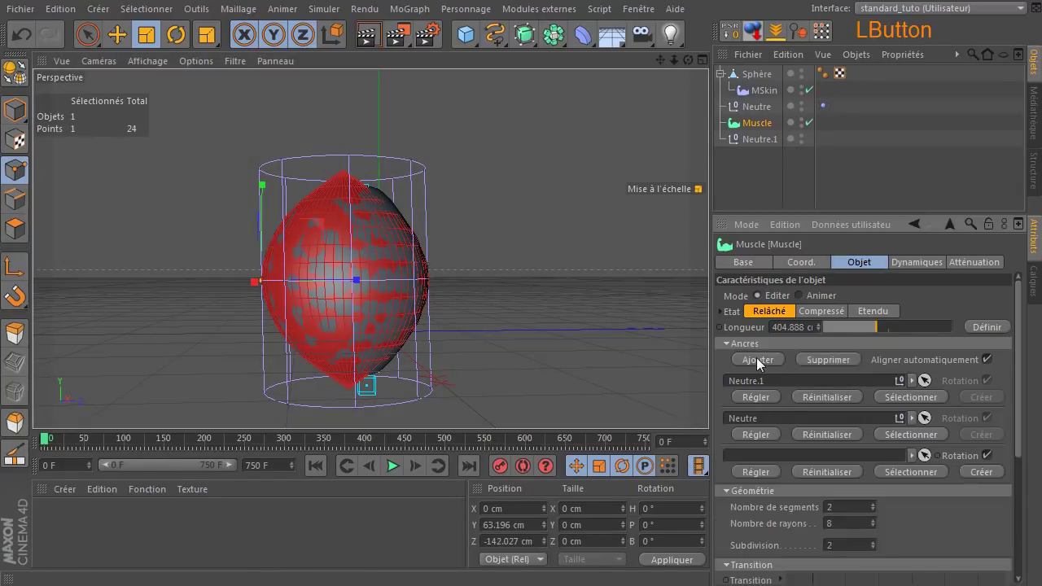
Create a null and move it beside the selected outer point of the Muscle.
drag(464, 41, 524, 55)
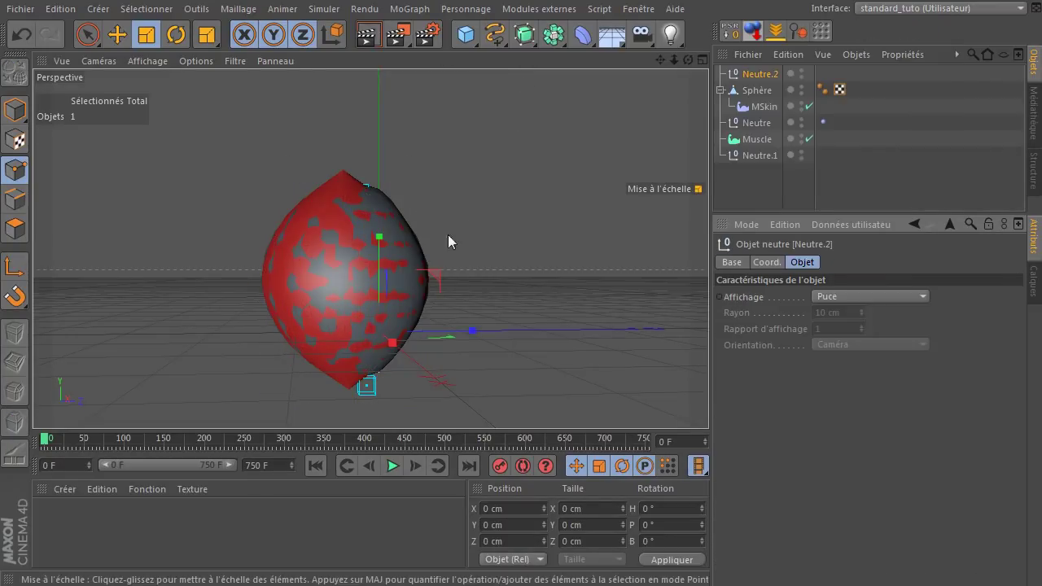
click(117, 34)
drag(441, 278, 314, 235)
Assign the Neutre.2 null to the Muscle's third anchor and set the anchor on the selected point.
click(757, 138)
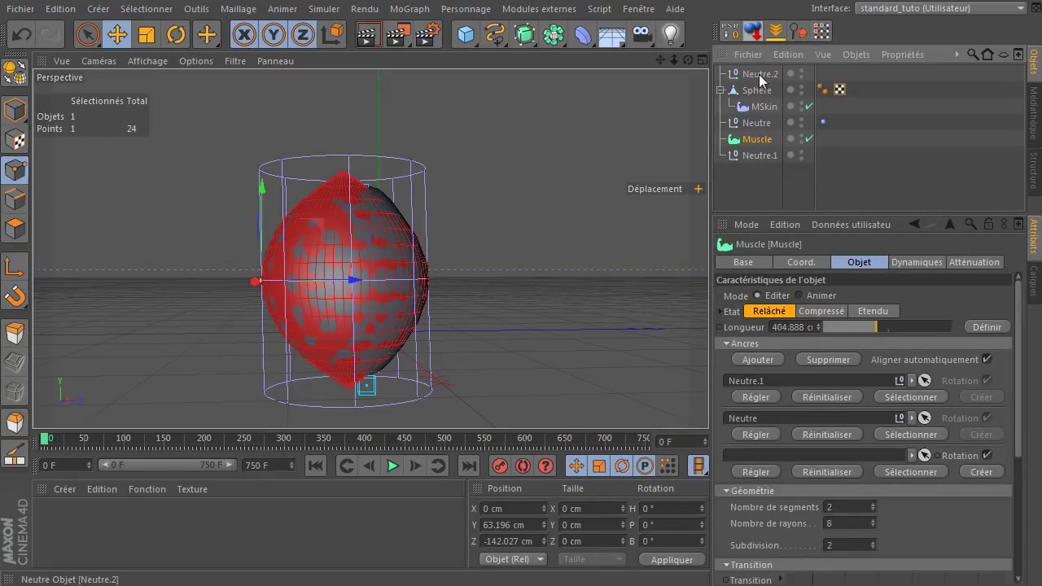
click(756, 471)
click(522, 269)
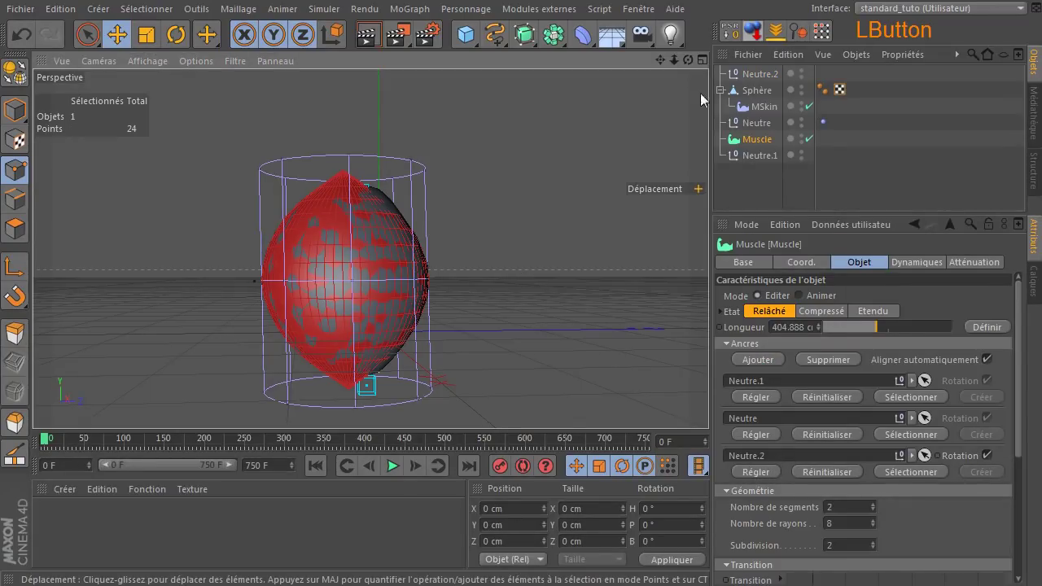
Change the Neutre.2 null's display shape to Pyramide and move the null slightly inward toward the sphere.
click(758, 73)
click(878, 293)
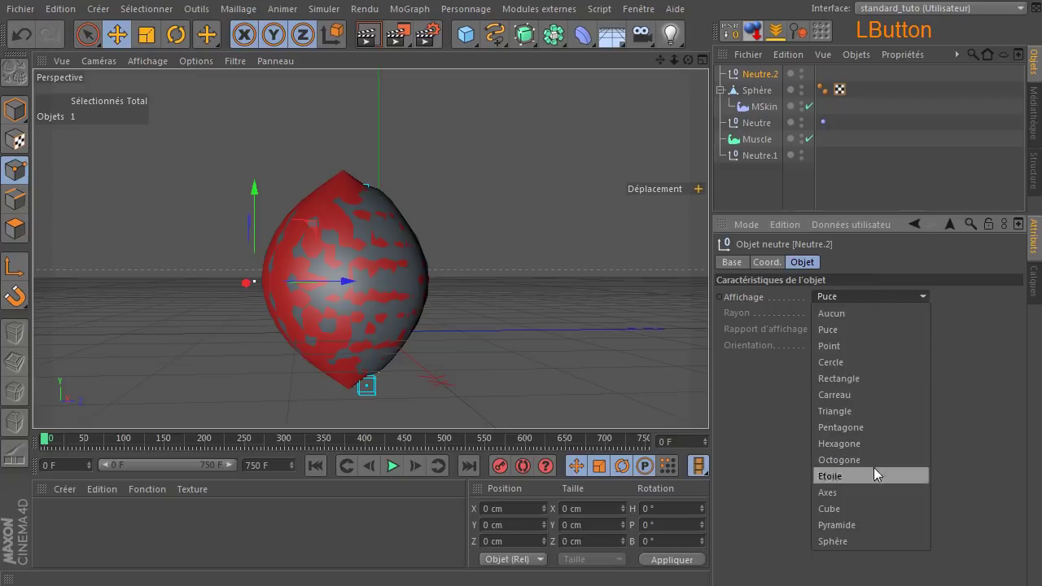
click(868, 525)
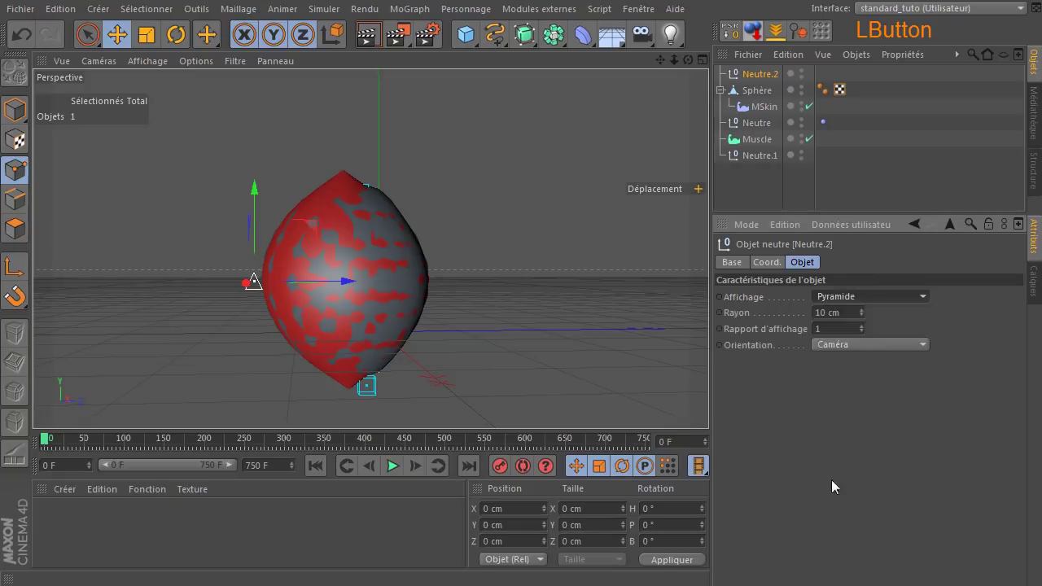
click(88, 33)
mouse_move(304, 226)
mouse_down()
mouse_move(283, 243)
mouse_move(273, 228)
mouse_move(313, 227)
mouse_up()
Copy the Vibration tag from Neutre to Neutre.2 and delete the original tag from Neutre.
click(824, 122)
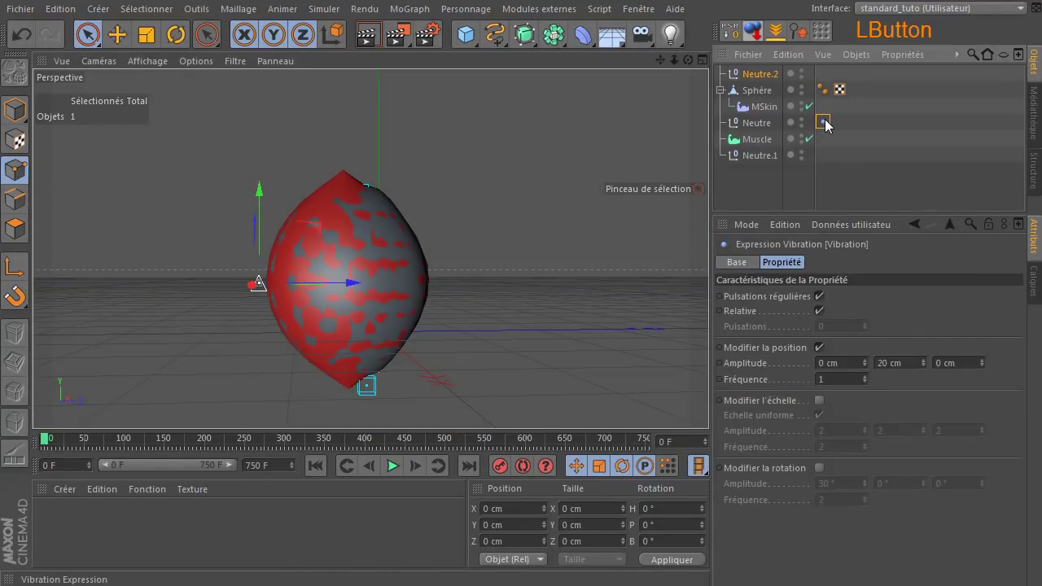
ctrl+drag(820, 73, 819, 72)
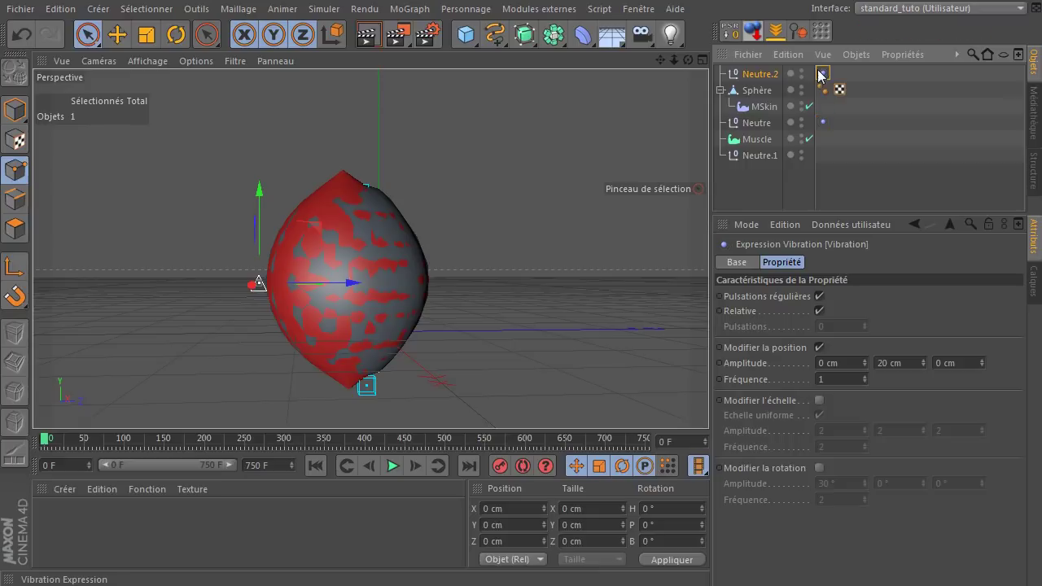
key(Delete)
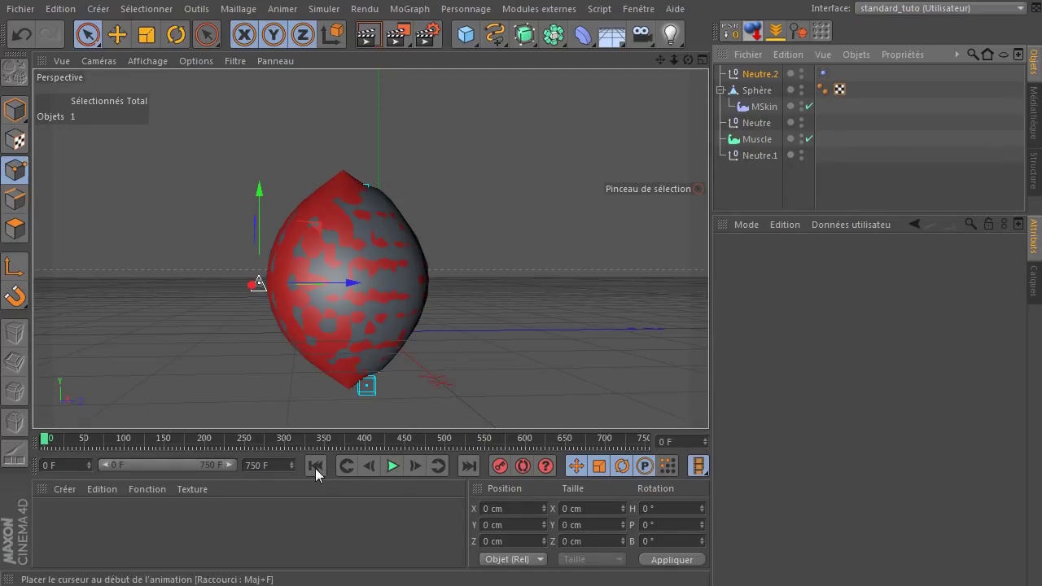
Play the animation to check the third anchor's effect on the muscle, and return to the first frame.
click(391, 468)
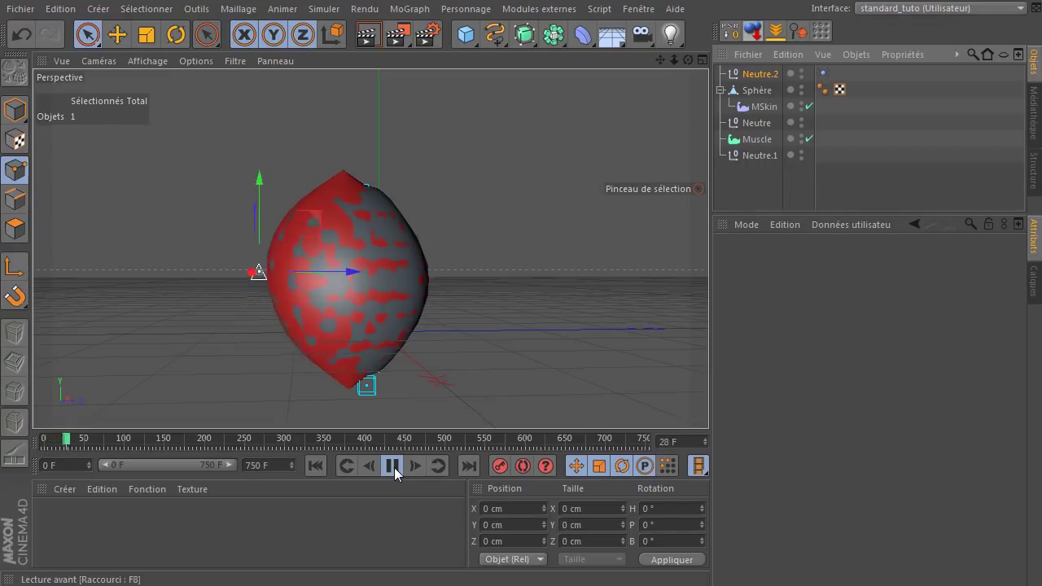
click(393, 467)
click(315, 466)
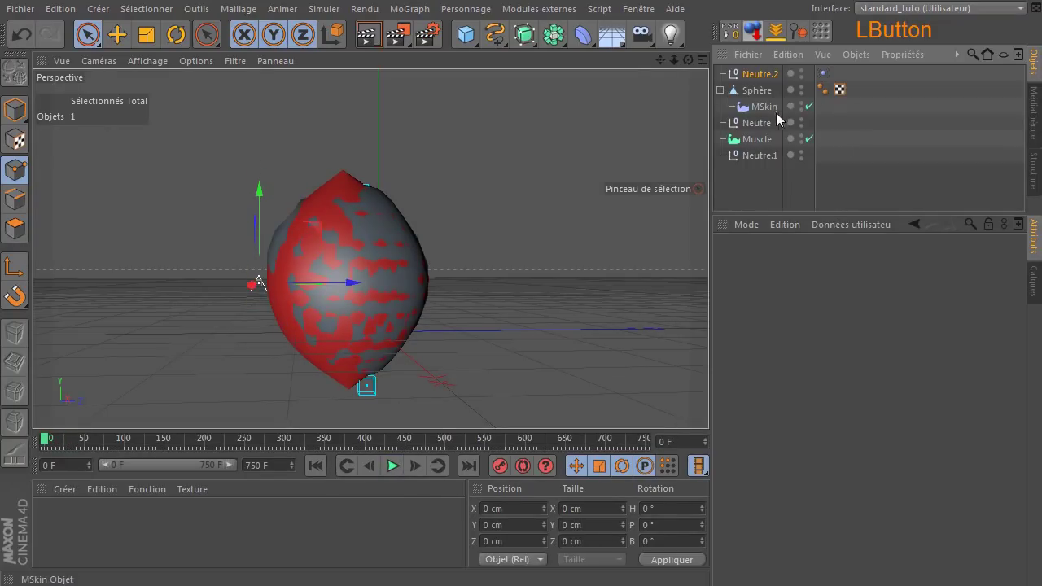
Hide the Muscle in the viewport and examine the sphere's deformation during playback from a raised angle.
click(802, 139)
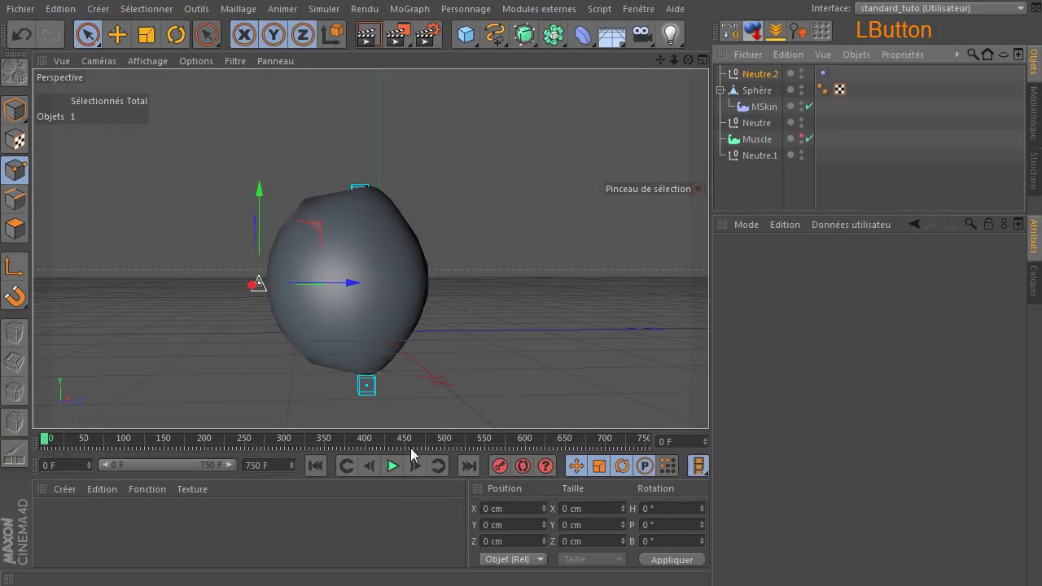
click(393, 465)
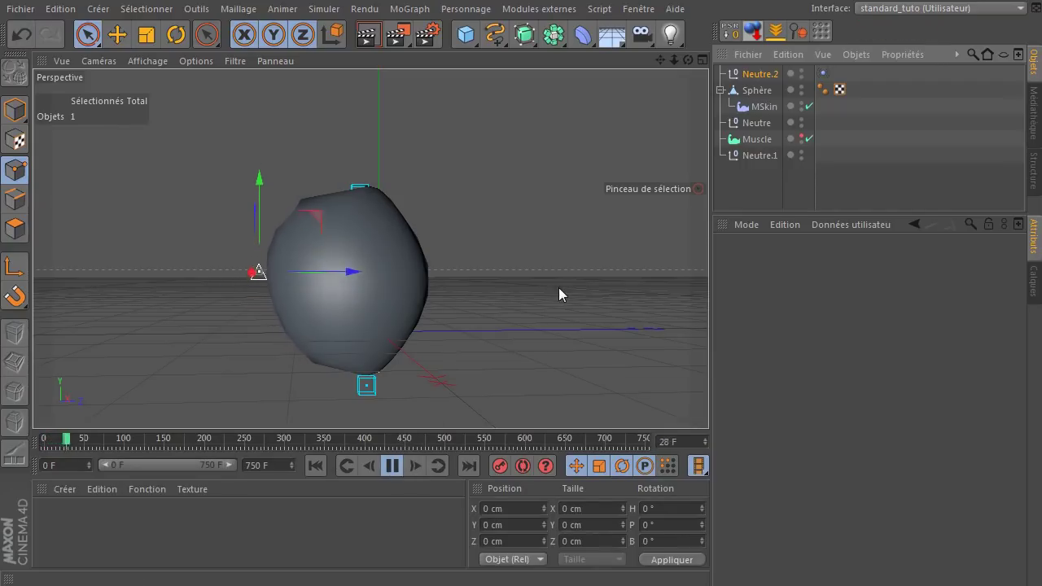
click(764, 186)
drag(688, 59, 659, 89)
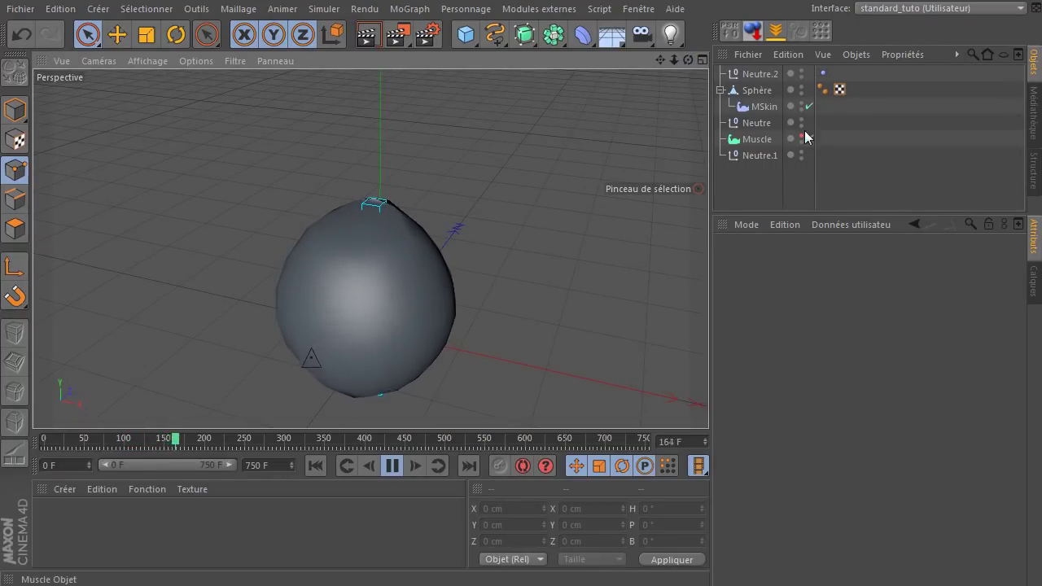
Set the Neutre.2 Vibration's position amplitude to 10 cm in X and 30 cm in Z, and turn off Pulsations régulières.
click(823, 74)
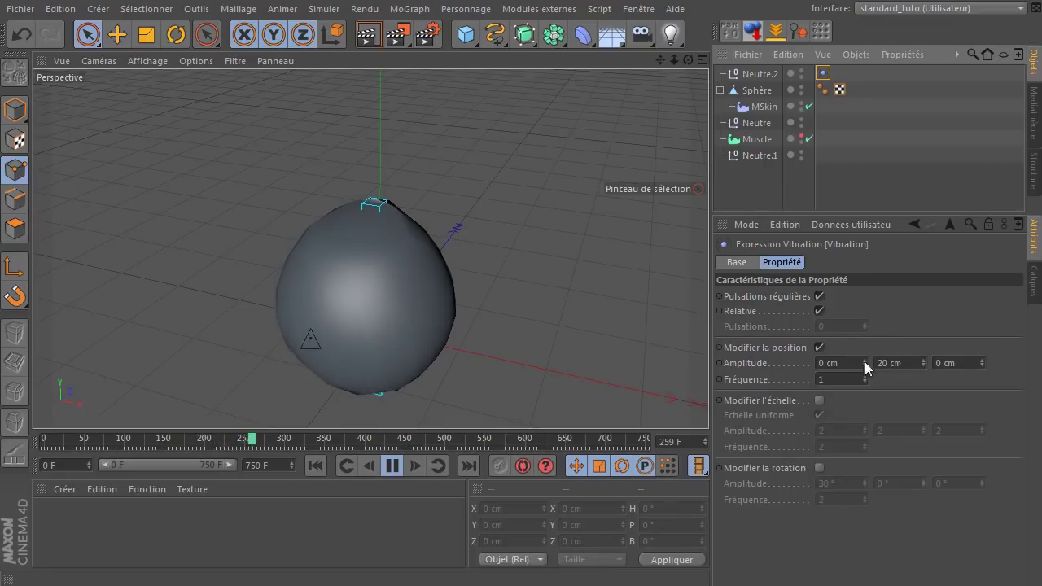
click(839, 362)
text(10)
click(909, 390)
click(966, 363)
text(30)
key(Return)
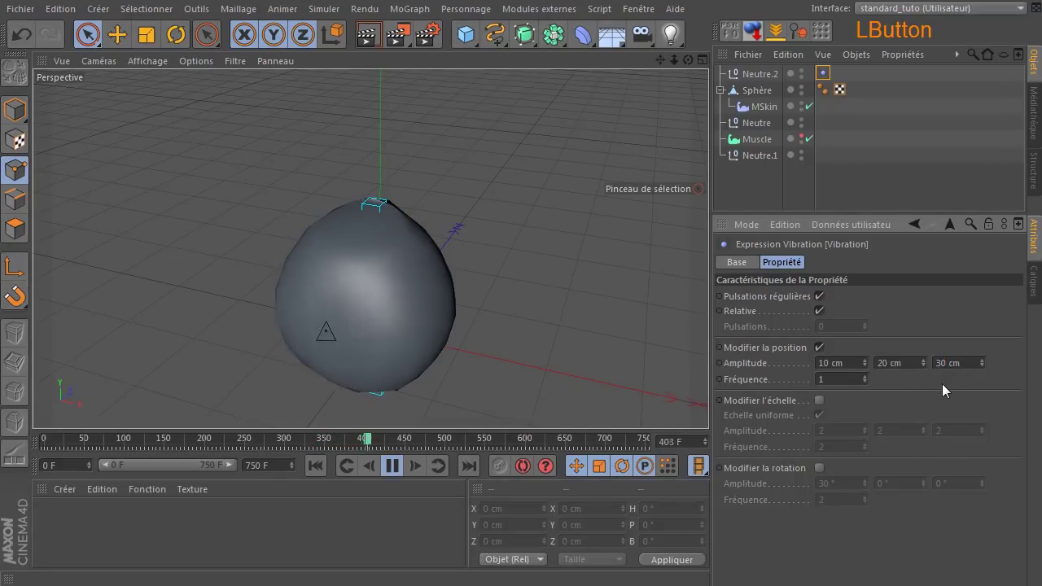
alt+drag(378, 331, 675, 90)
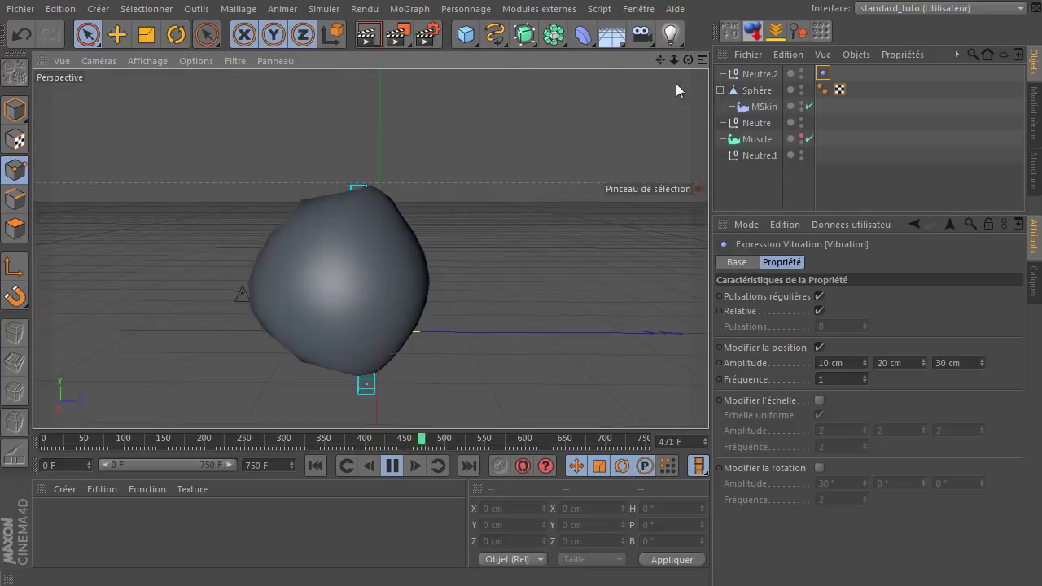
click(819, 295)
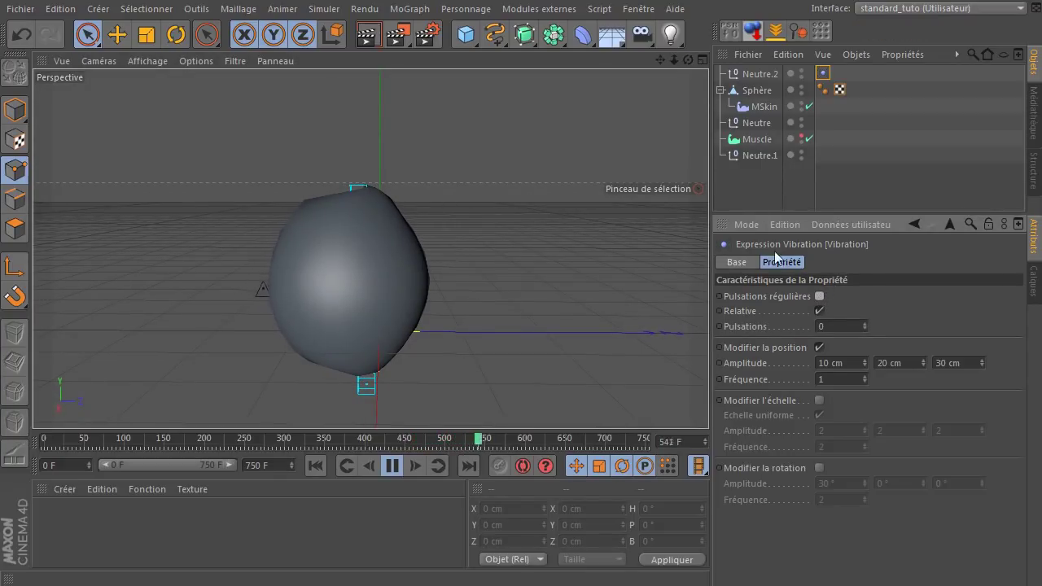
Display the sphere shaded with its mesh lines, examine its movement from another angle during playback, and stop the animation.
click(734, 184)
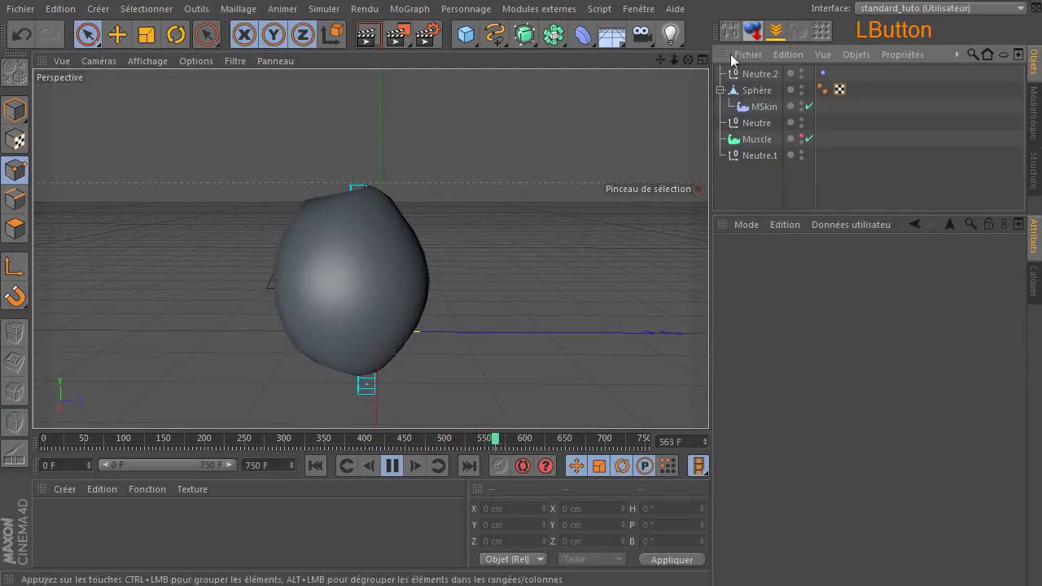
click(183, 62)
click(158, 86)
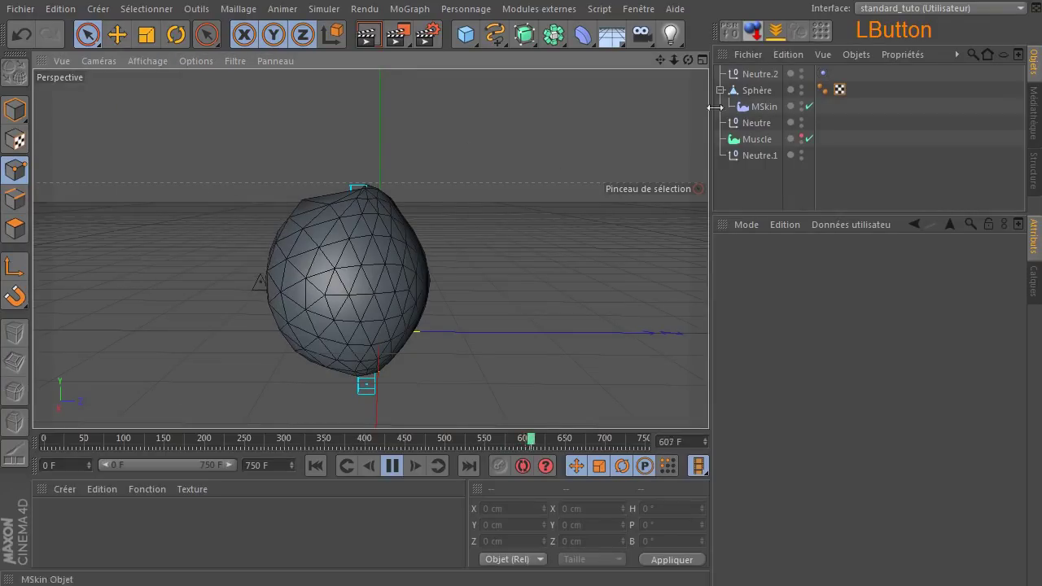
drag(688, 60, 832, 394)
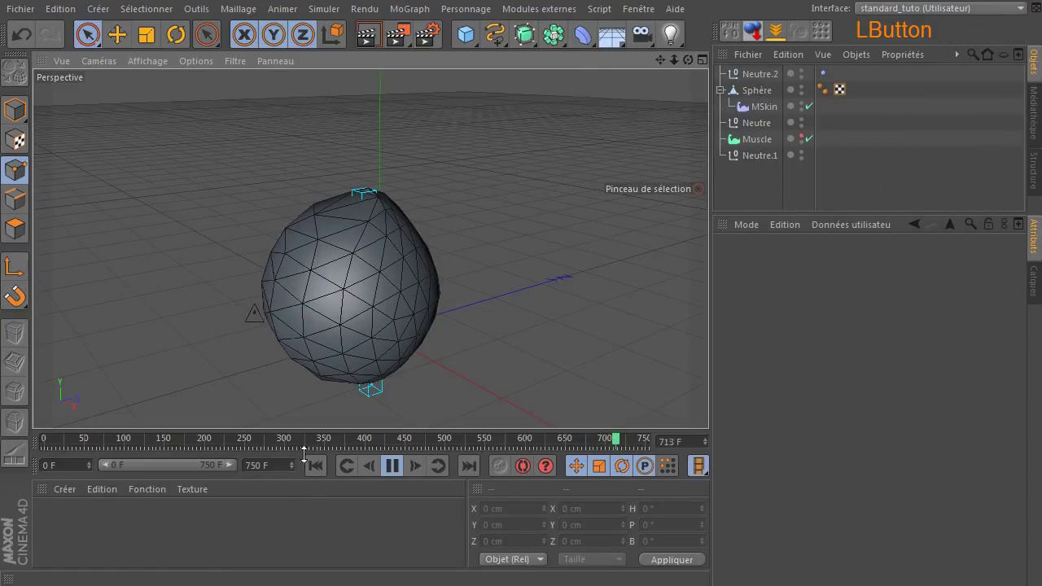
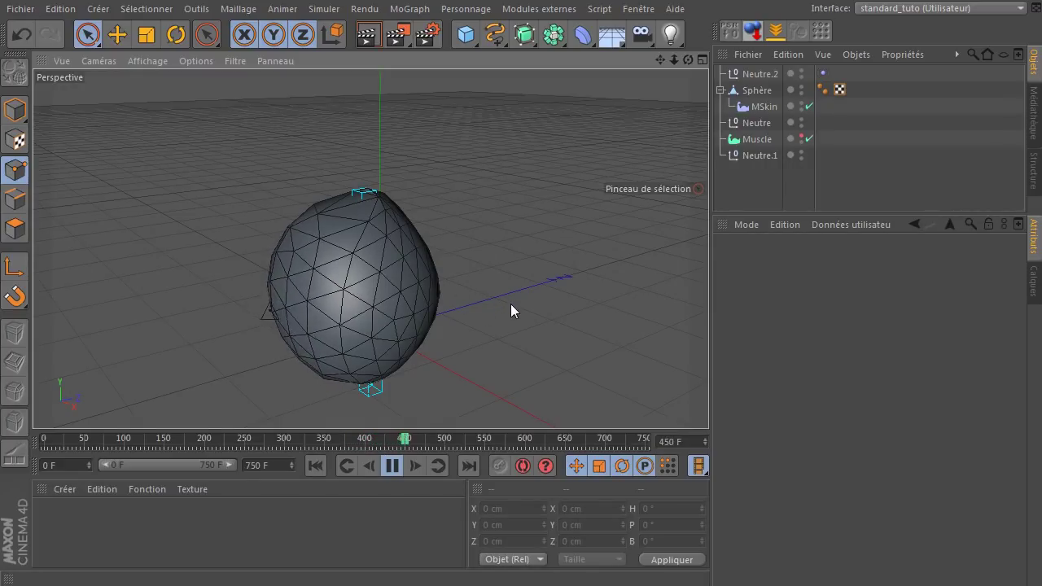
click(393, 465)
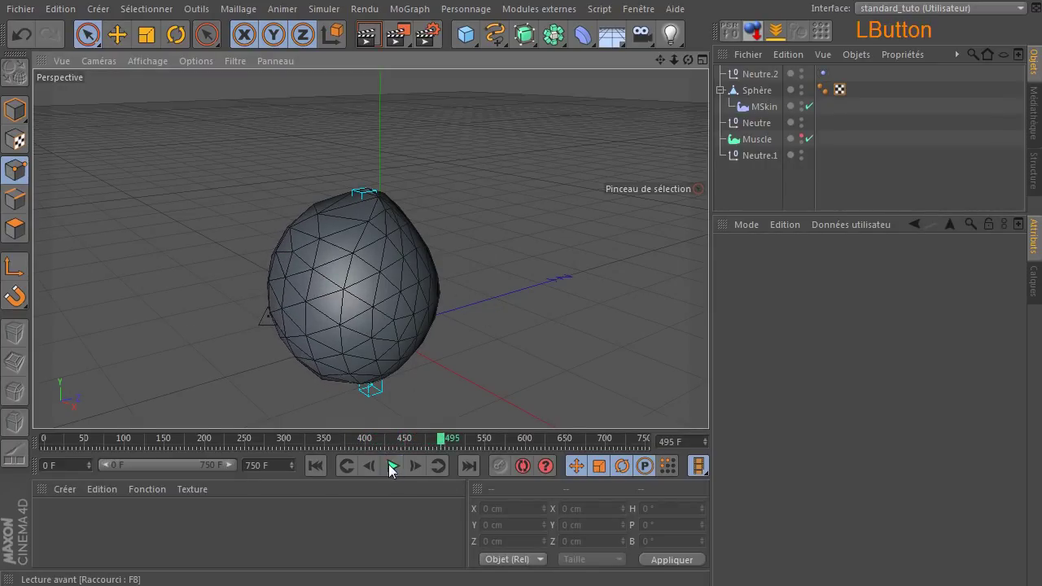
Add a fourth anchor slot to the Muscle, show the muscle, and select its mid-height point opposite the third anchor.
click(743, 142)
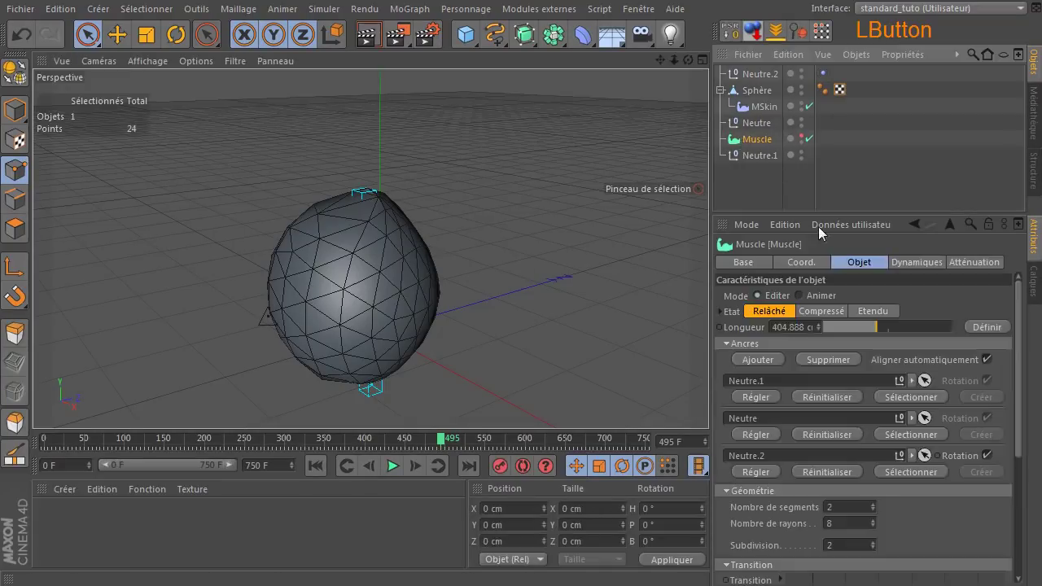
click(767, 363)
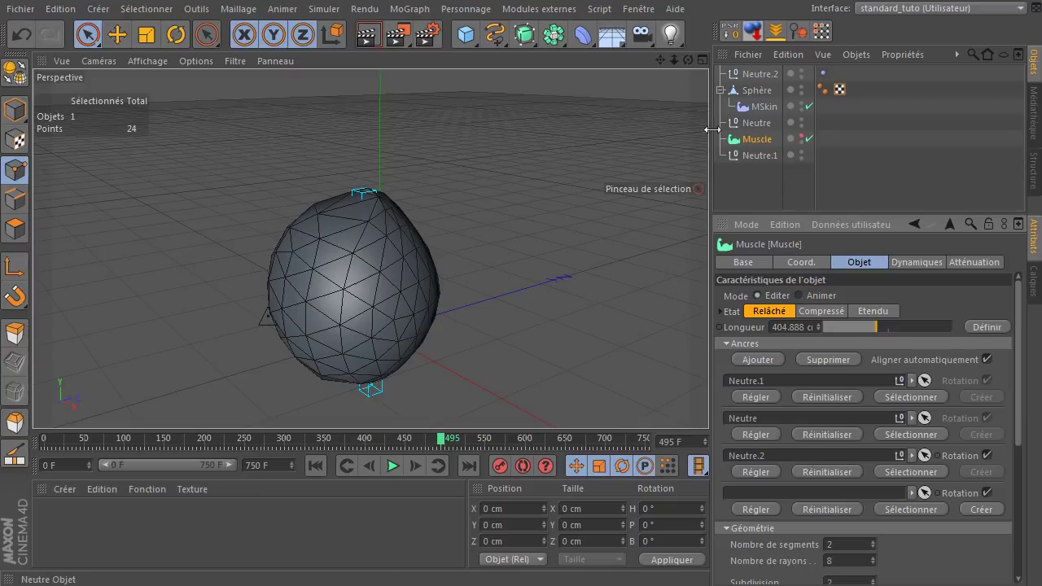
click(803, 139)
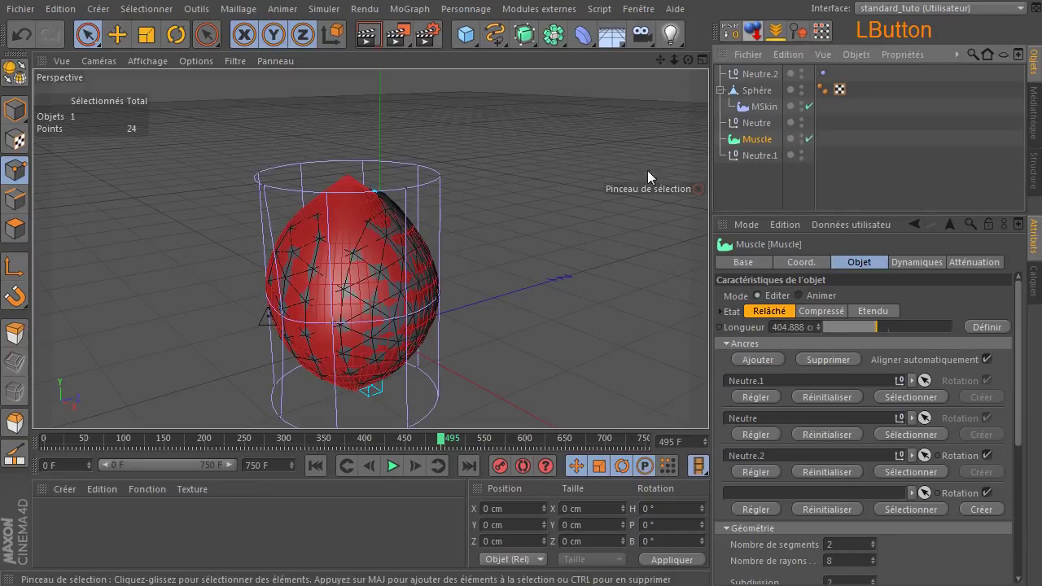
click(438, 293)
Create another null beside the selected Muscle point, assign it to the fourth anchor, and set the anchor there.
drag(469, 35, 563, 56)
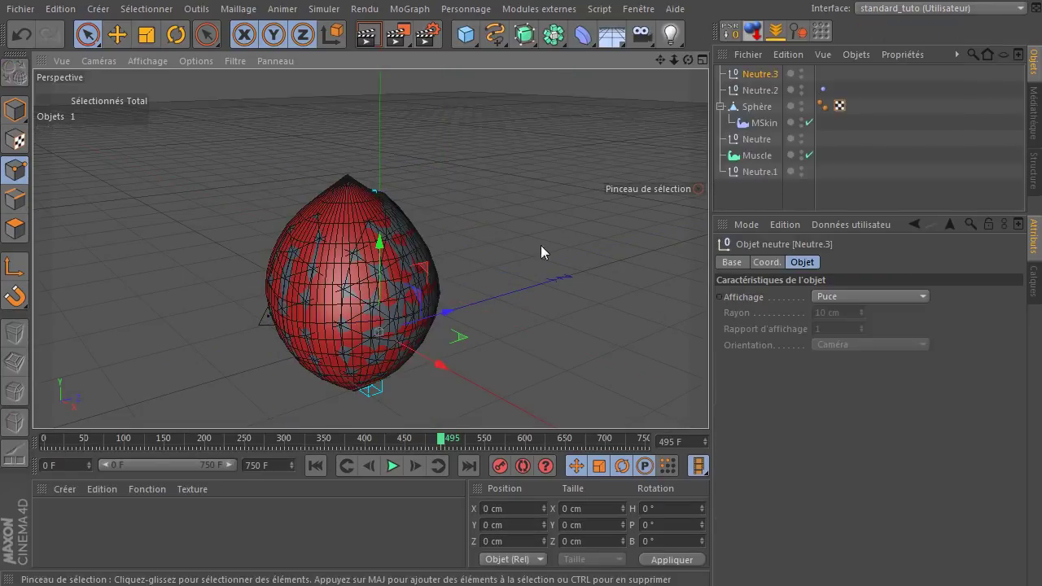
mouse_move(427, 273)
mouse_down()
mouse_move(494, 233)
mouse_move(477, 232)
mouse_move(485, 227)
mouse_up()
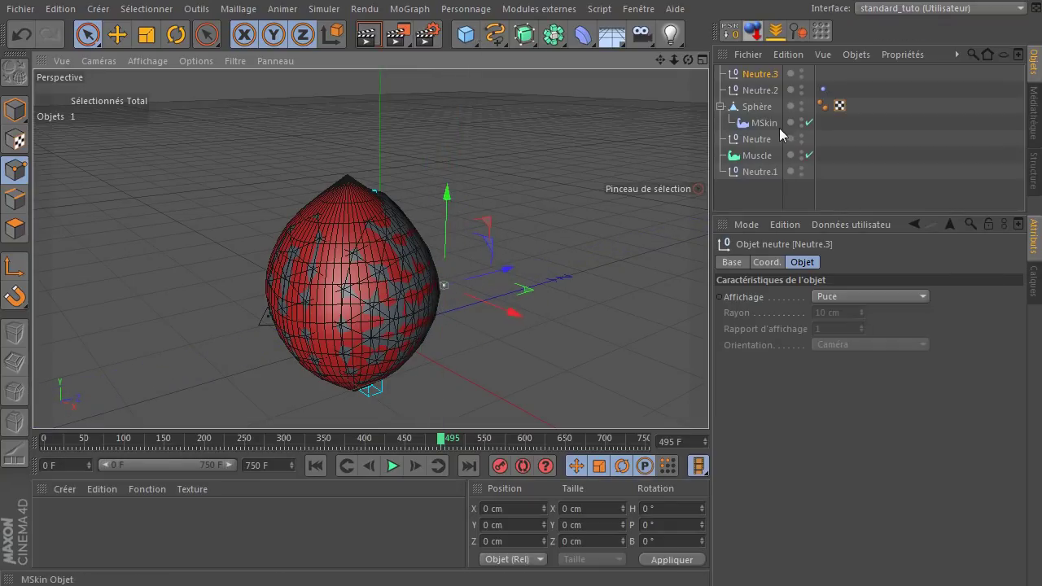
click(749, 156)
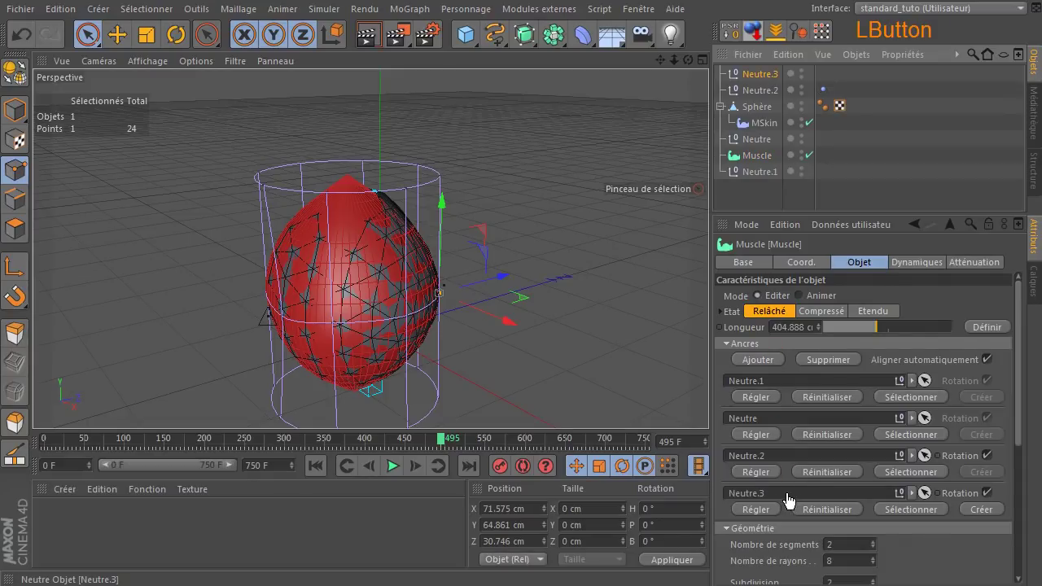
click(753, 510)
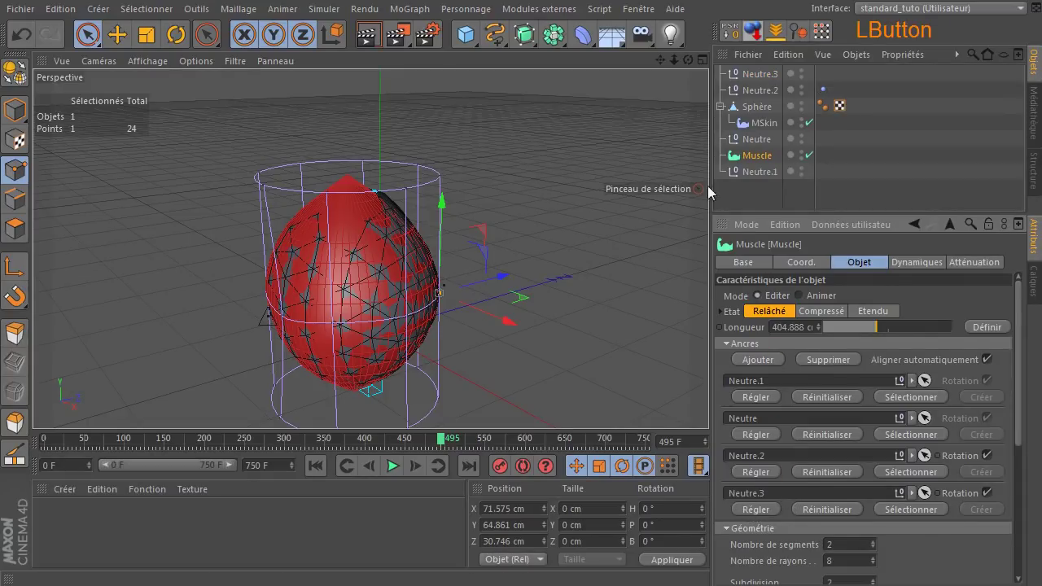
Copy Neutre.2's Vibration tag to Neutre.3 and set its position amplitude to 20, 10 and 50 cm with a frequency of 2.
ctrl+click(825, 96)
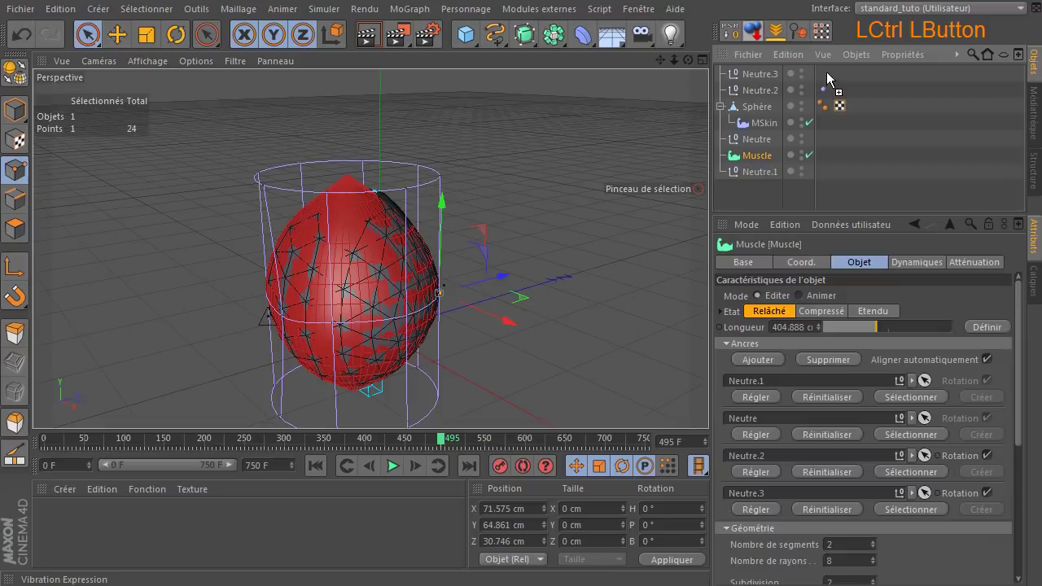
ctrl+drag(828, 74, 824, 73)
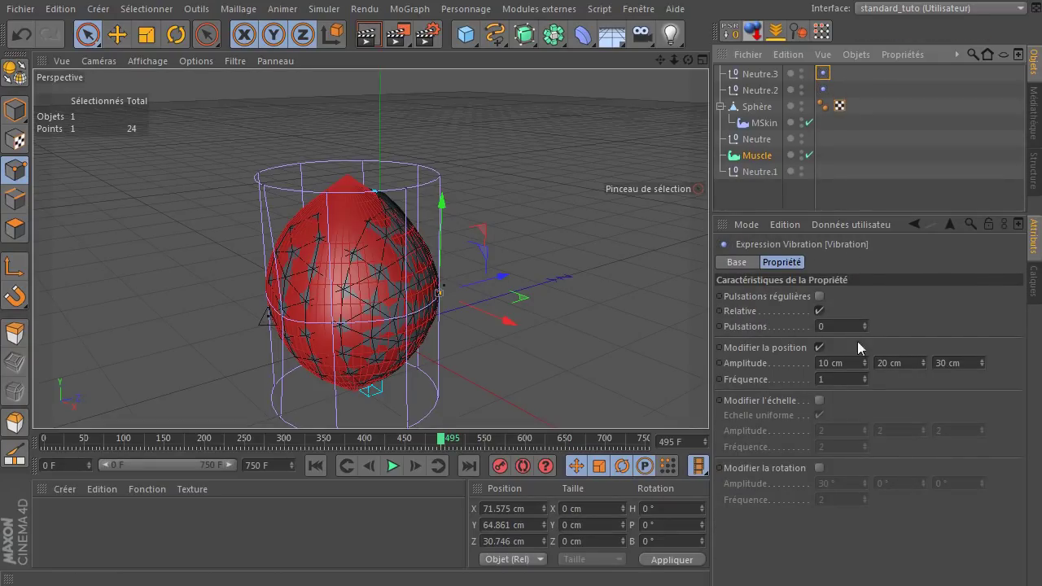
click(856, 366)
text(20)
click(917, 359)
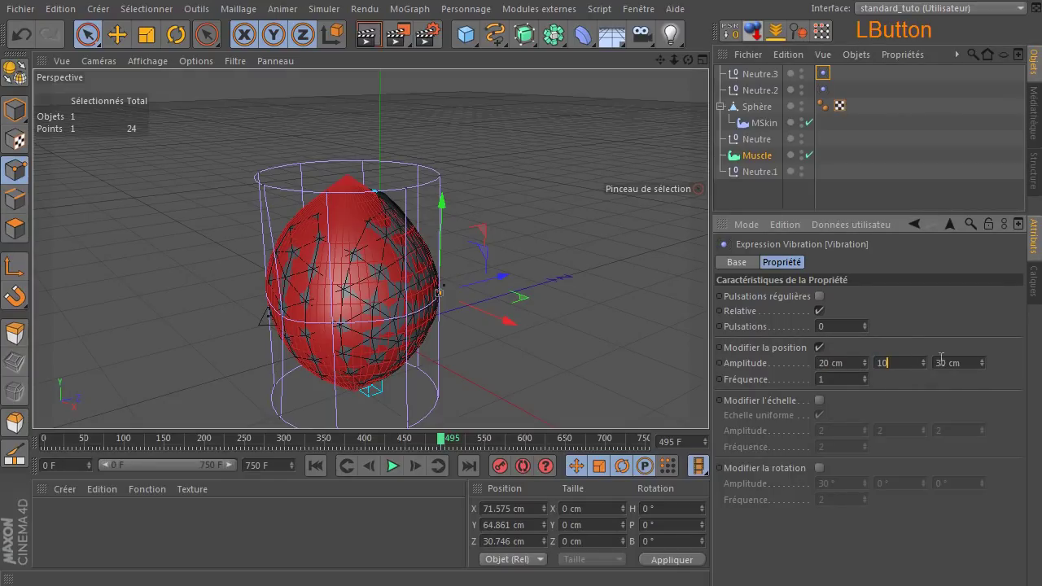
click(820, 379)
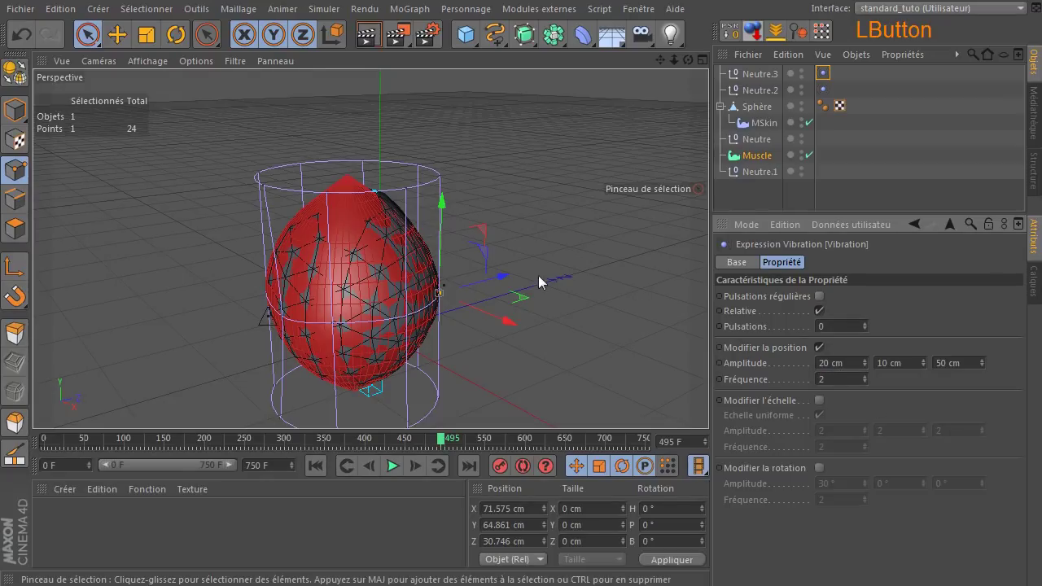
Deselect the point, hide the Muscle in the viewport, and play the animation from the first frame viewed from a lower angle.
click(607, 265)
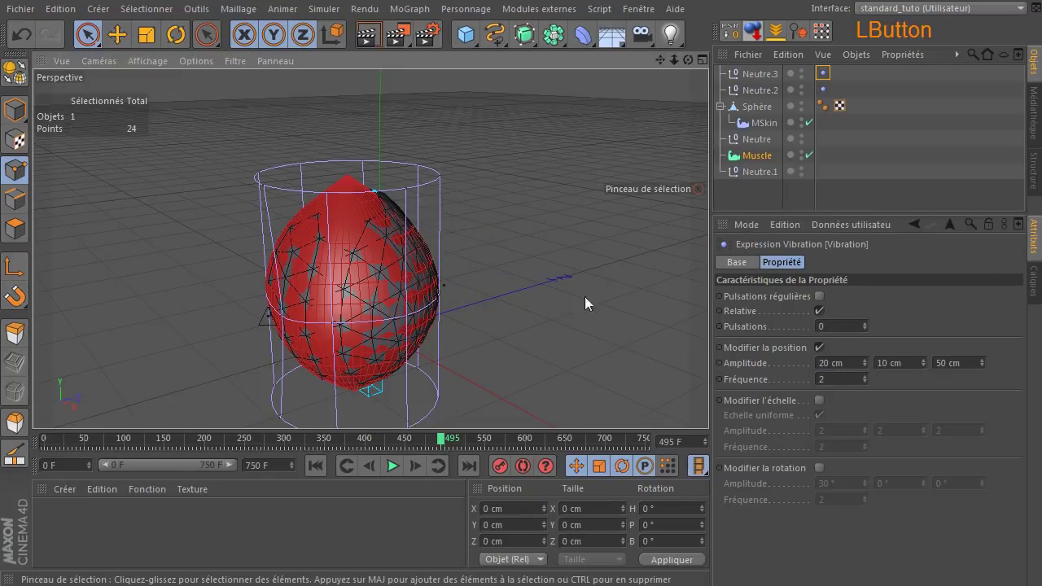
click(803, 152)
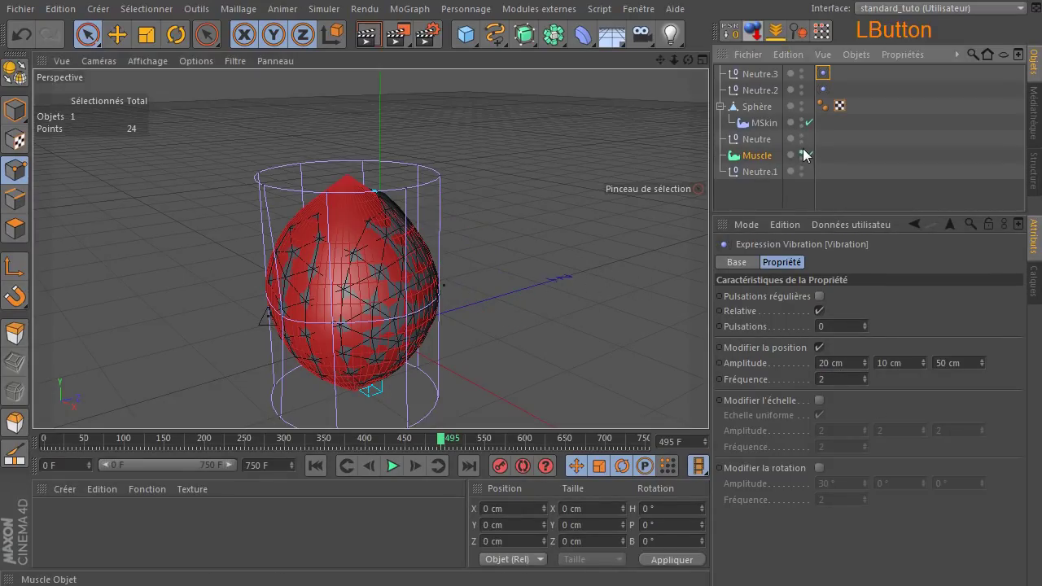
click(766, 187)
click(315, 465)
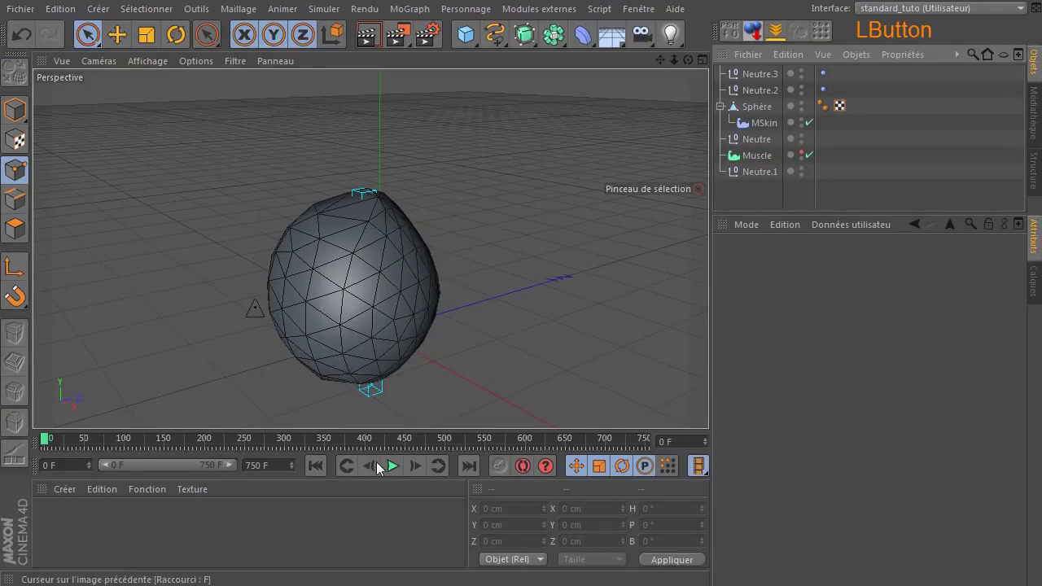
click(392, 466)
drag(688, 60, 657, 106)
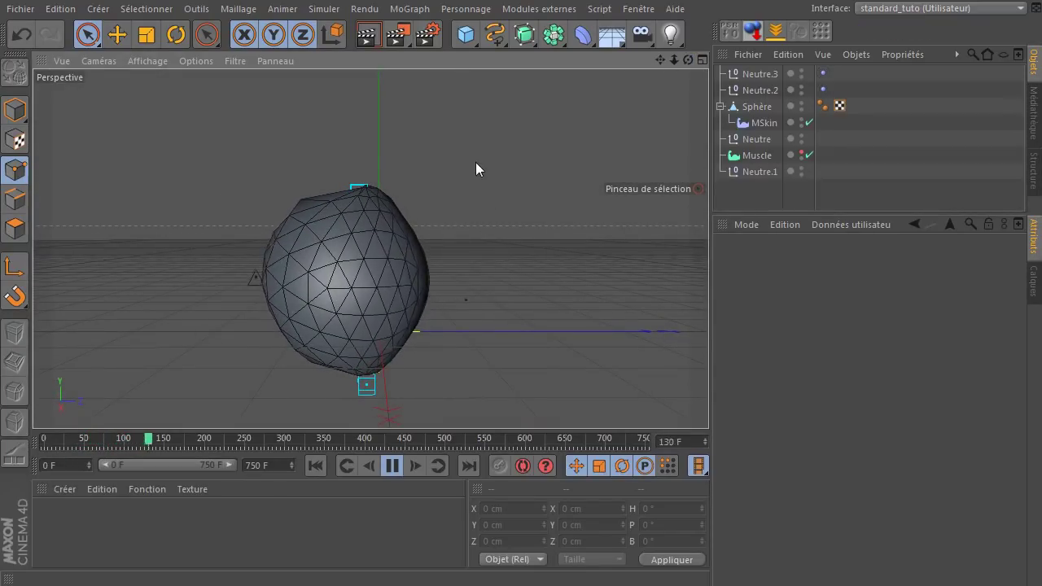
Enable regular pulses (Pulsations régulières) on the Vibration tags of Neutre.2 and Neutre.3 during playback.
click(823, 89)
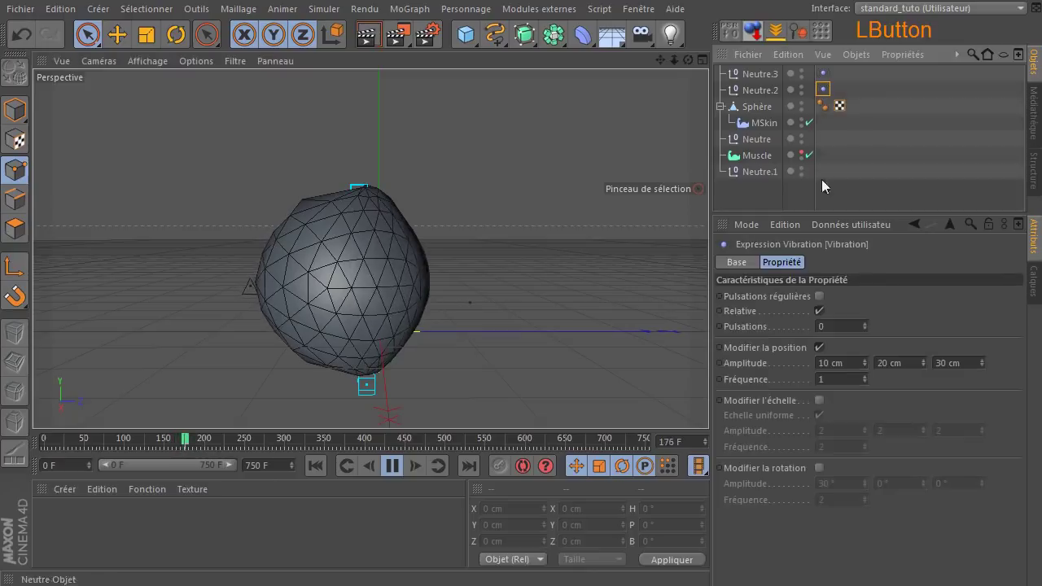
click(823, 73)
click(819, 296)
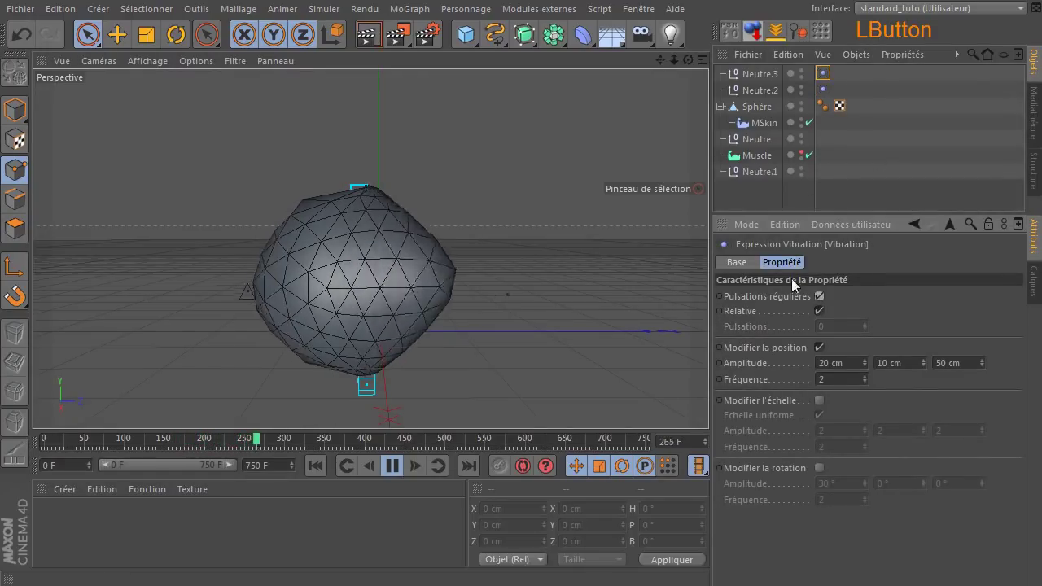
Try position frequencies of 1 and 0.5 on Neutre.3's Vibration tag and settle on 1.
click(844, 378)
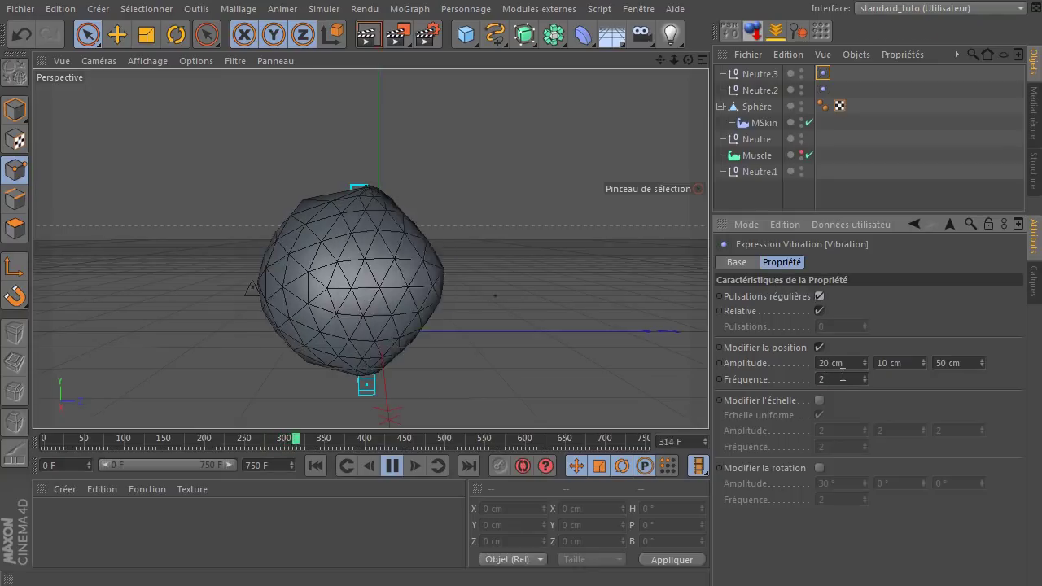
text(1)
key(Return)
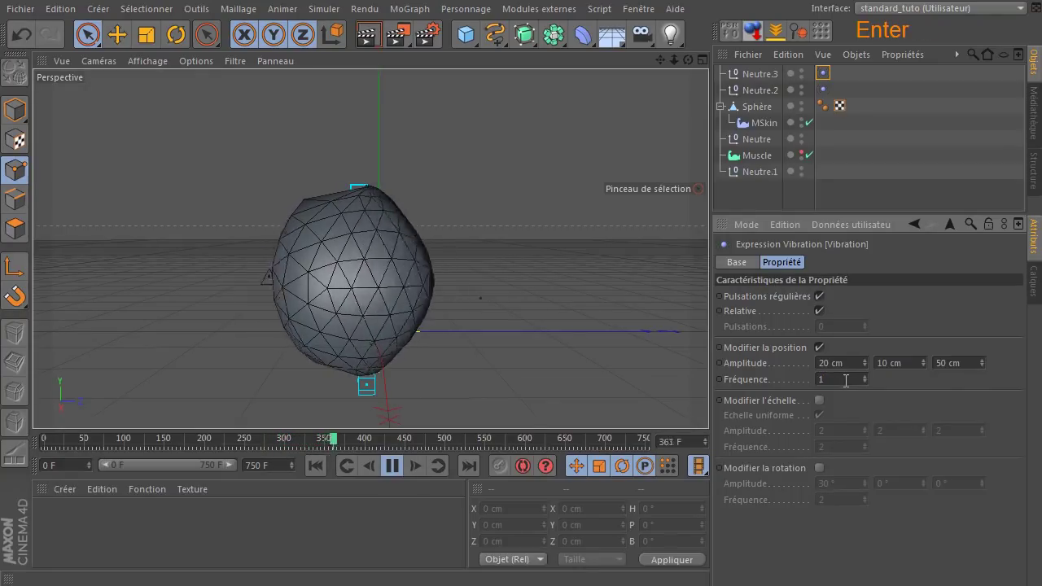
click(847, 380)
text(0.5)
key(Return)
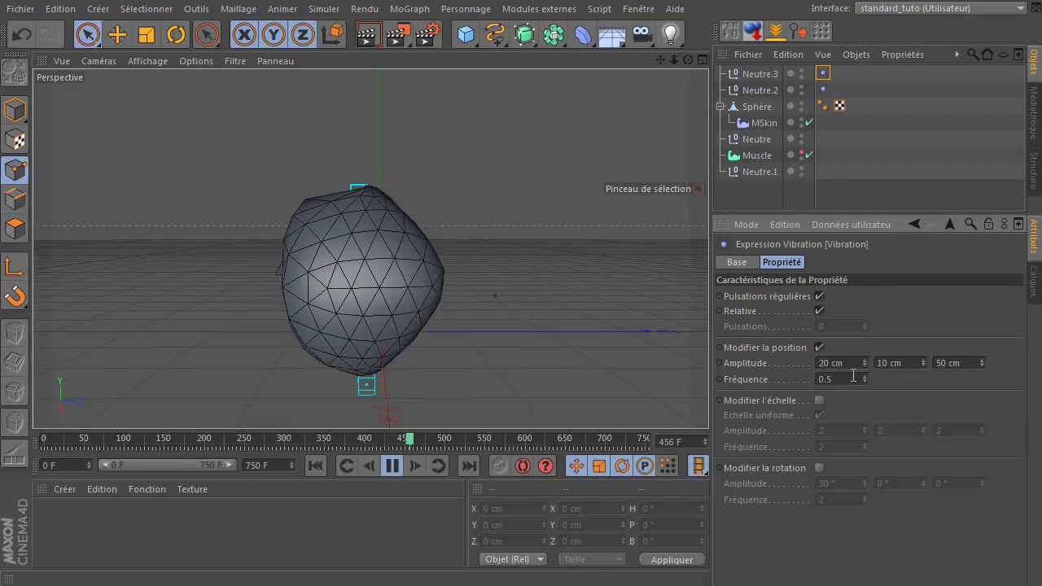
click(846, 379)
text(1)
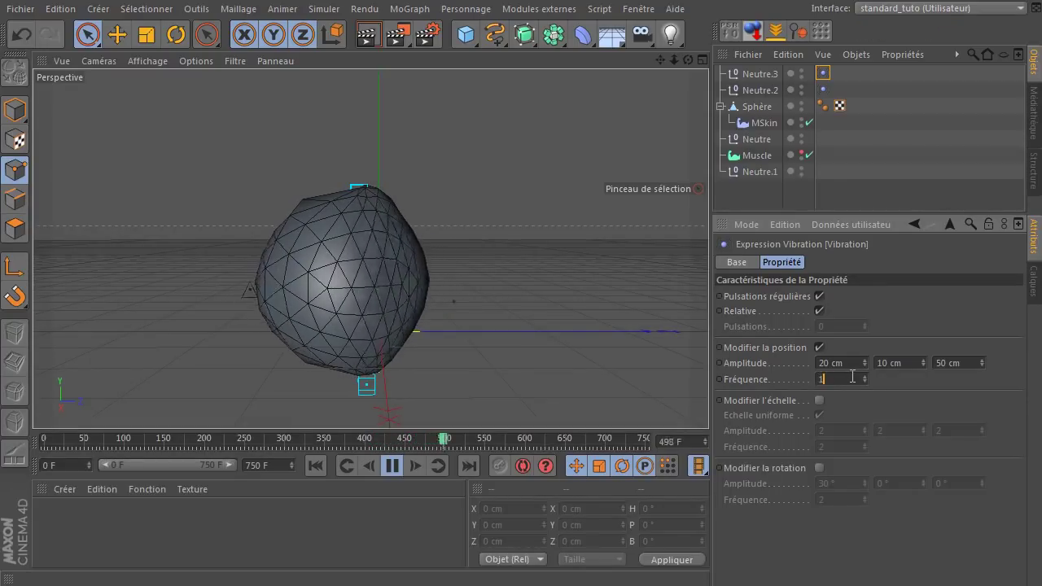
Reduce the third position amplitude of Neutre.3's Vibration to 20 cm and finally to 10 cm.
click(947, 363)
text(20)
key(Return)
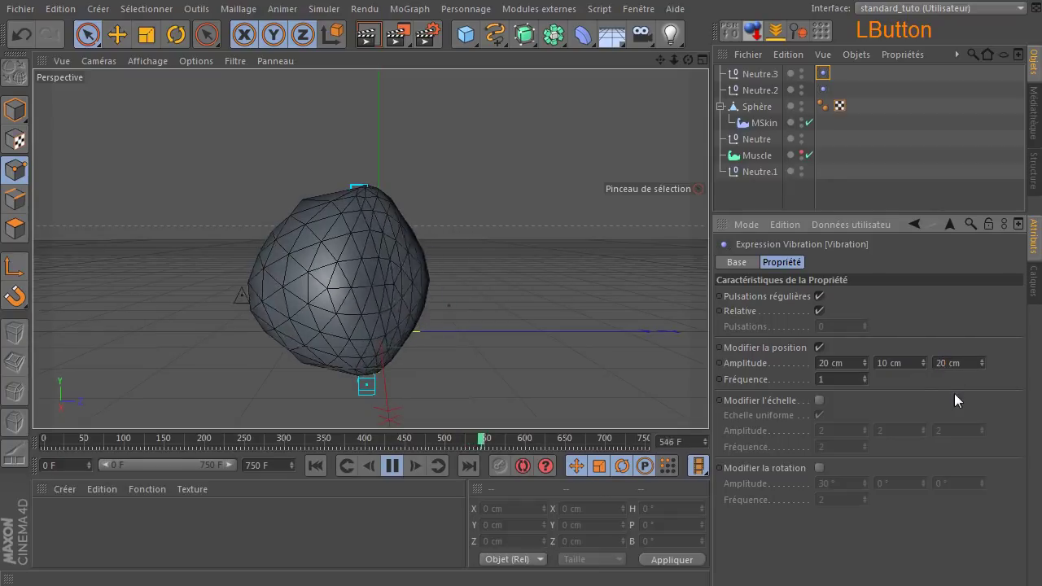
click(958, 363)
text(10)
key(Return)
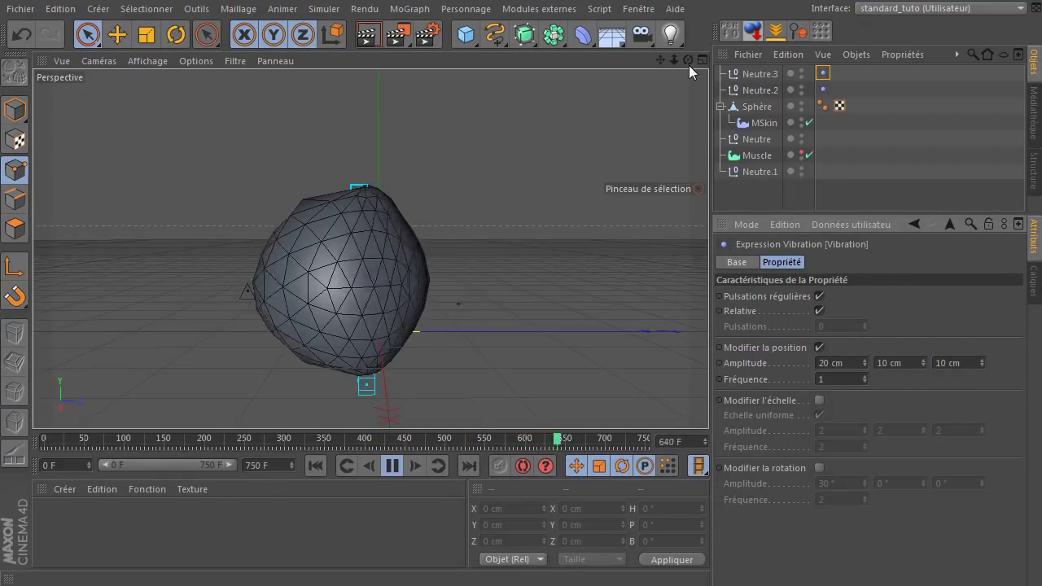
Try a third amplitude of 20 cm on Neutre.2's Vibration, and set both its second and third position amplitudes to 10 cm.
drag(690, 62, 577, 258)
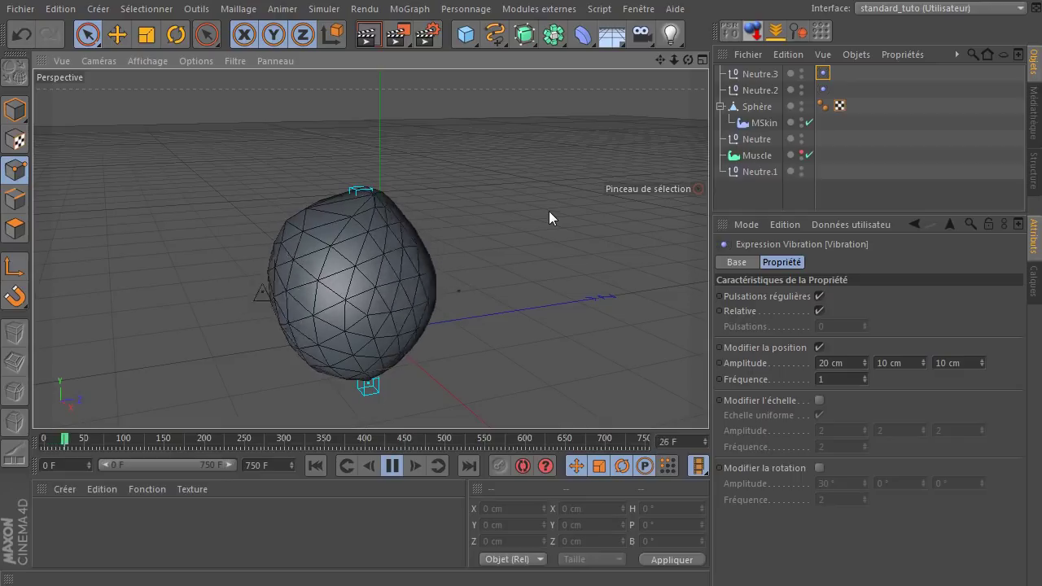
click(823, 89)
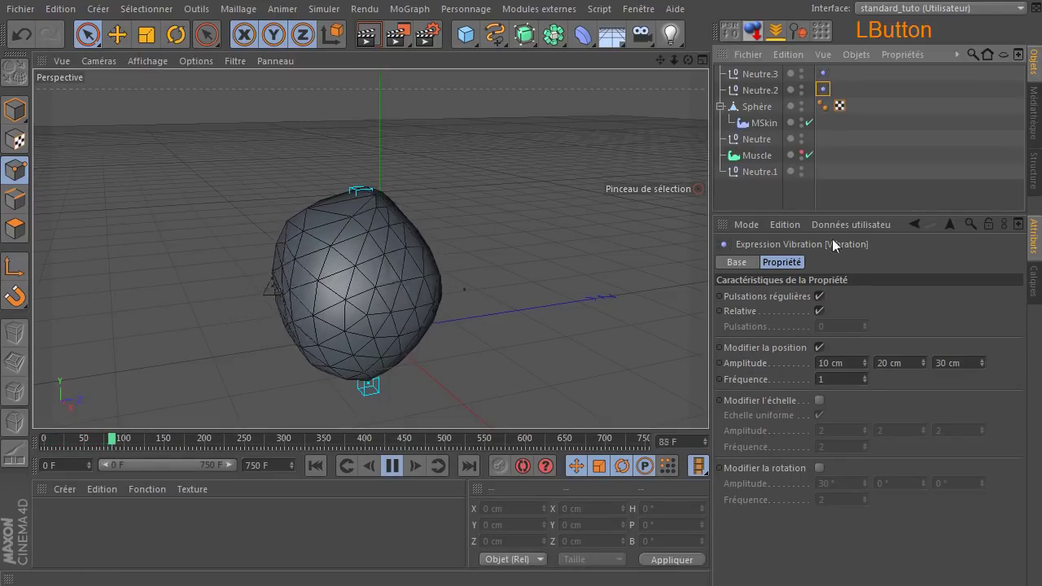
double_click(962, 360)
text(20)
key(Return)
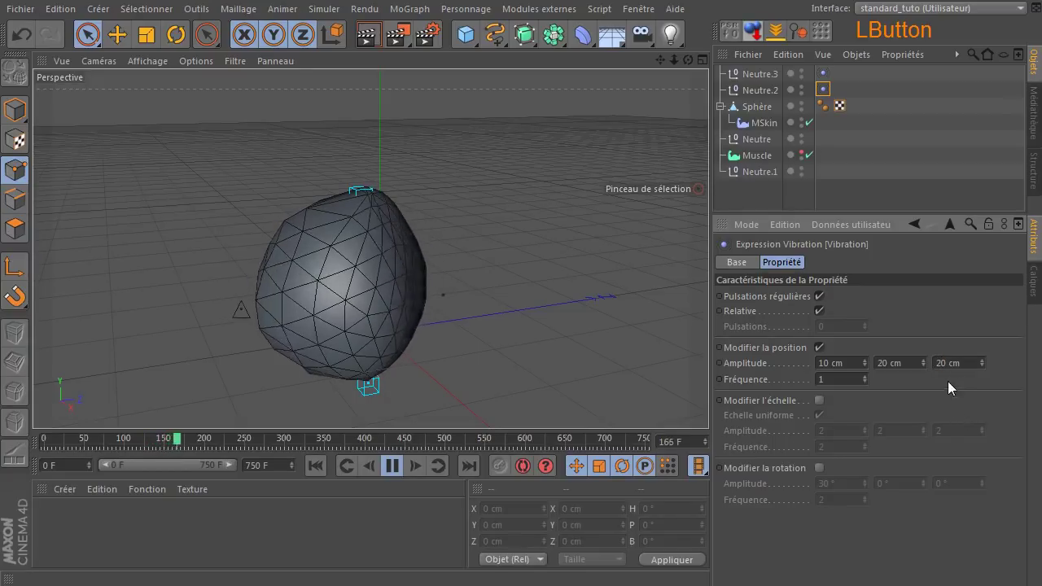
double_click(965, 363)
text(10)
key(Return)
double_click(902, 362)
text(10)
key(Return)
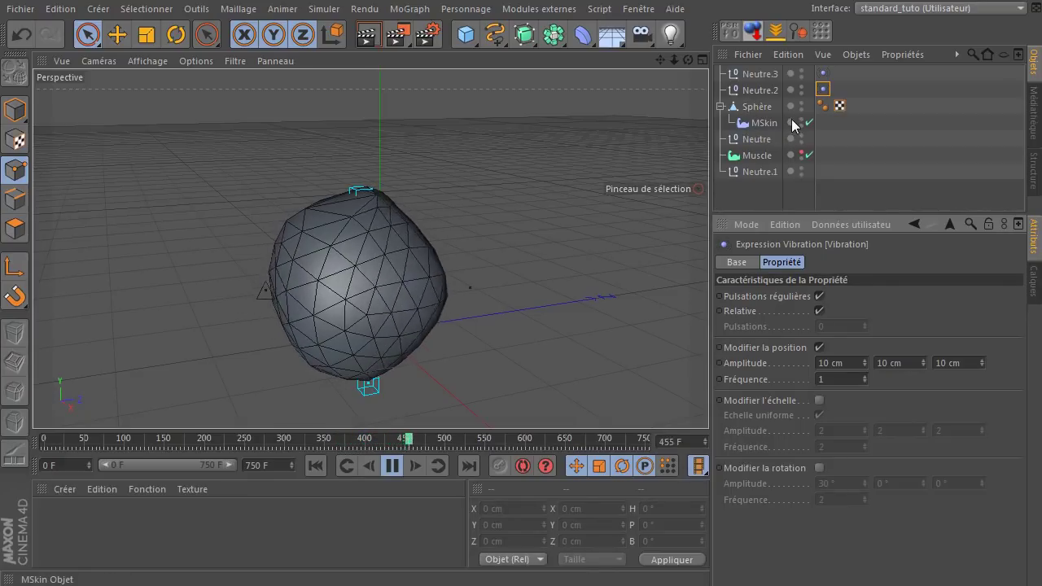
Examine the MSkin's list of muscles and the Muscle's anchor settings, and stop the playback.
click(762, 123)
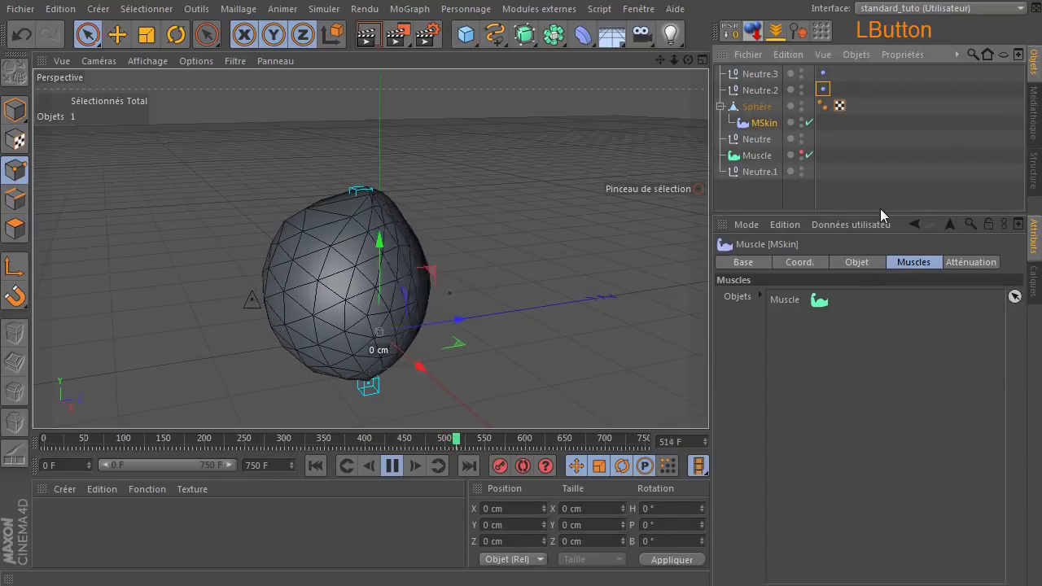
click(743, 158)
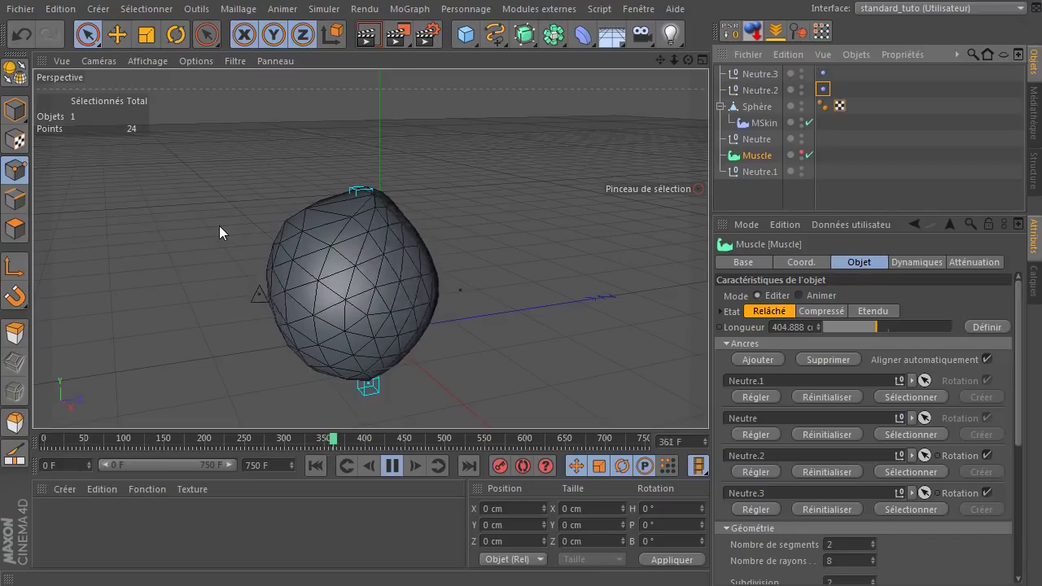
click(392, 465)
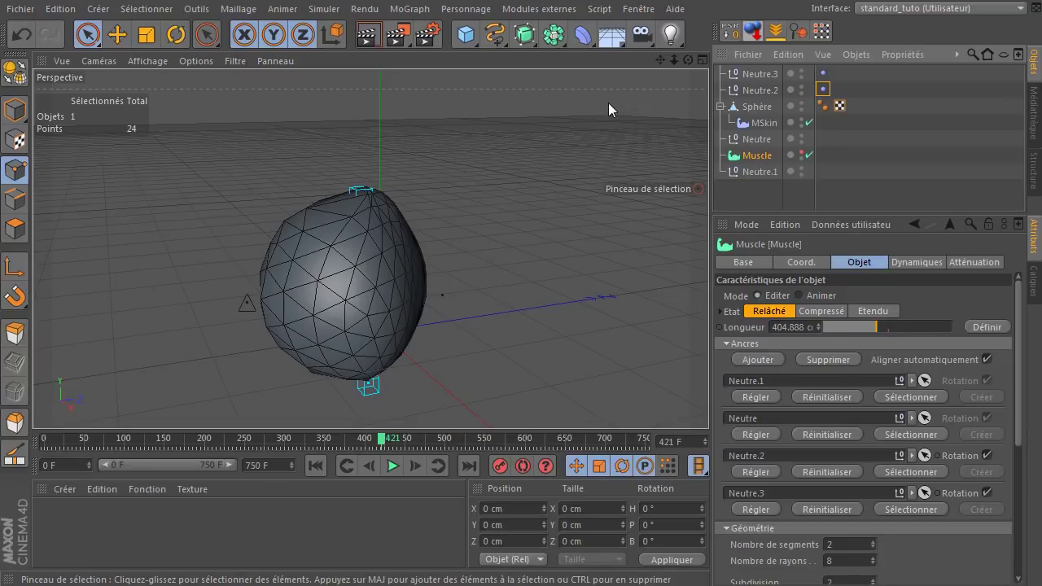
Look over the available deformers without adding one, and play the sphere's deformation again before stopping it.
click(582, 35)
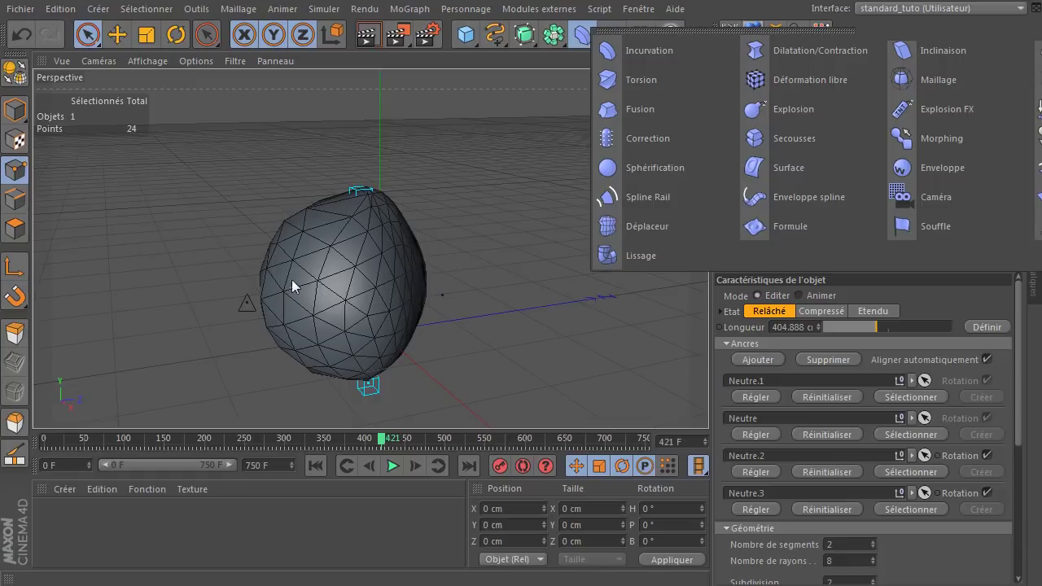
click(460, 353)
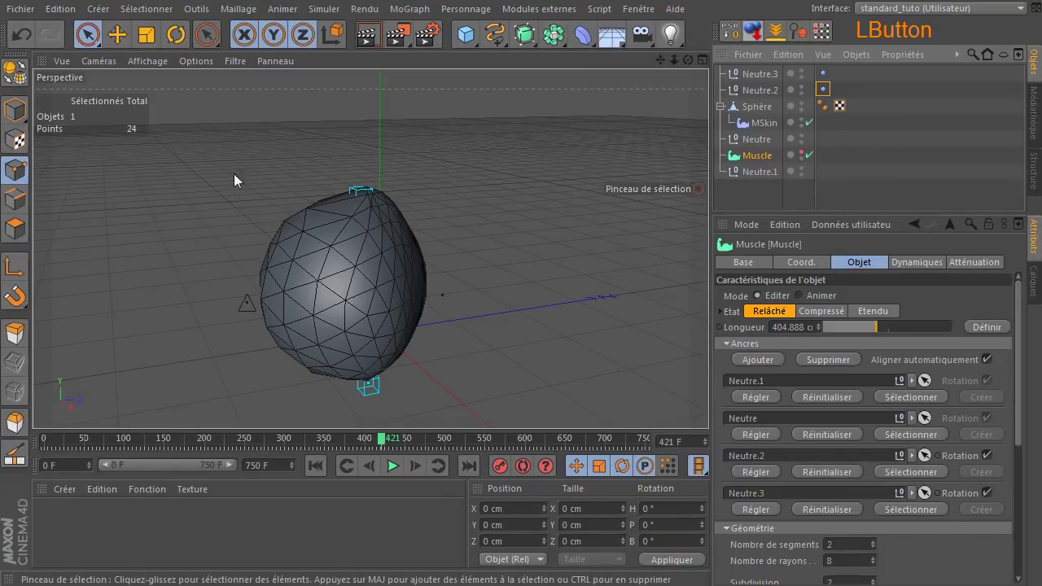
click(394, 469)
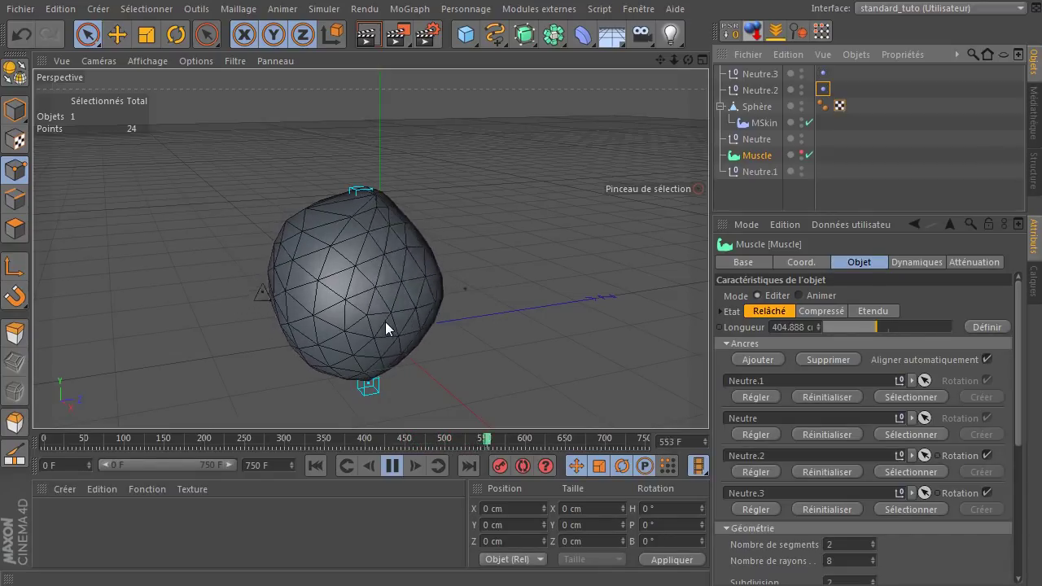
click(392, 465)
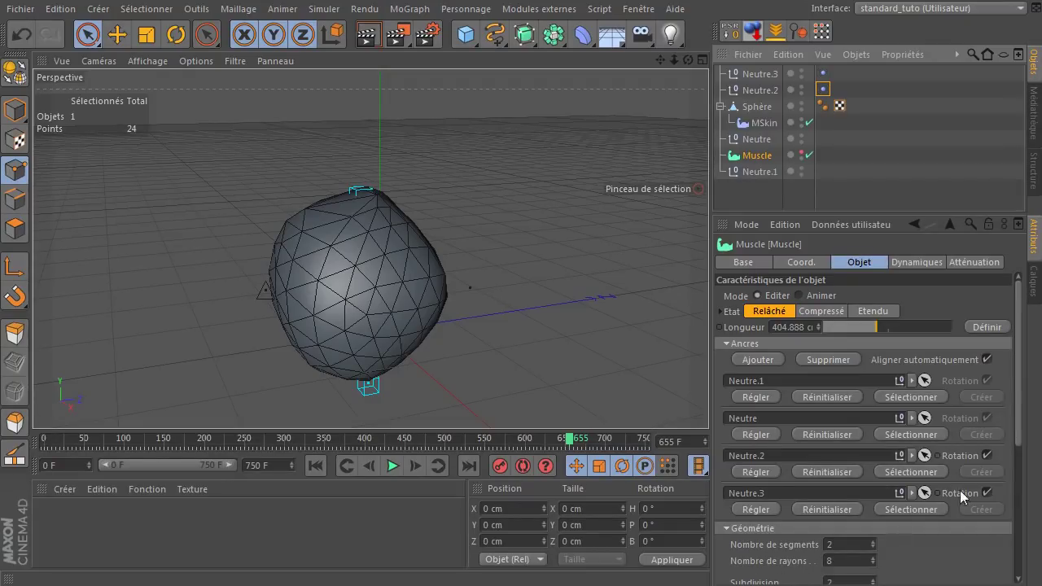
Examine the Muscle's geometry settings and its dynamics parameters, including intensity, hardness, structure and volume hardness, and return to its anchor settings.
drag(1023, 426, 947, 351)
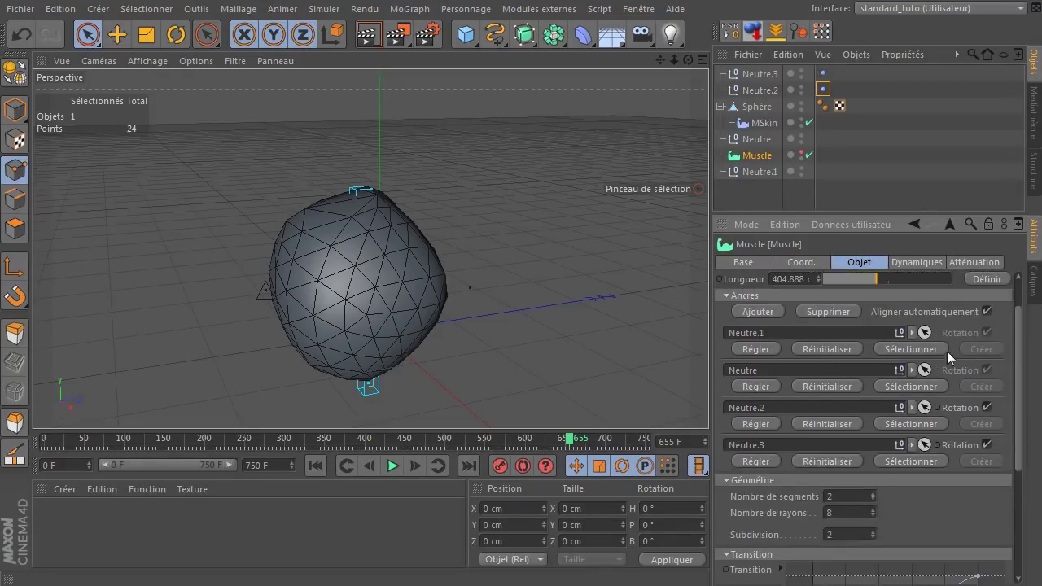
click(926, 261)
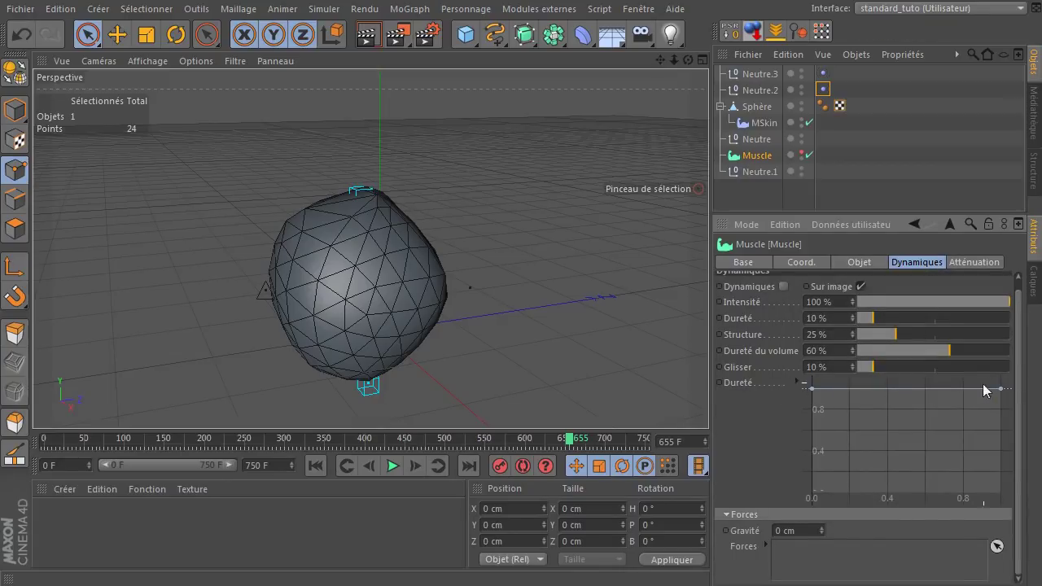
drag(1020, 368, 1019, 358)
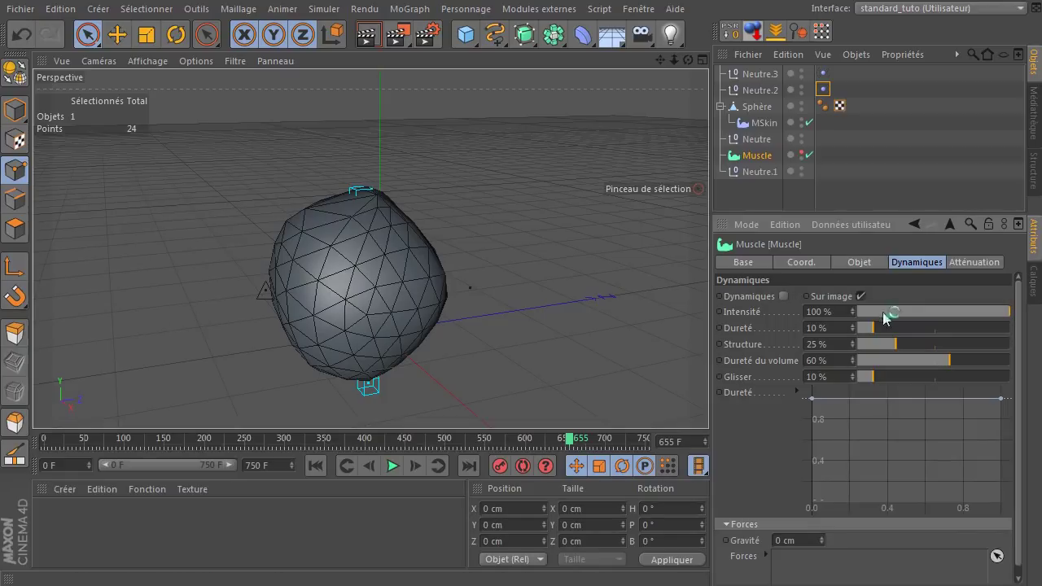
click(825, 343)
click(846, 314)
click(836, 326)
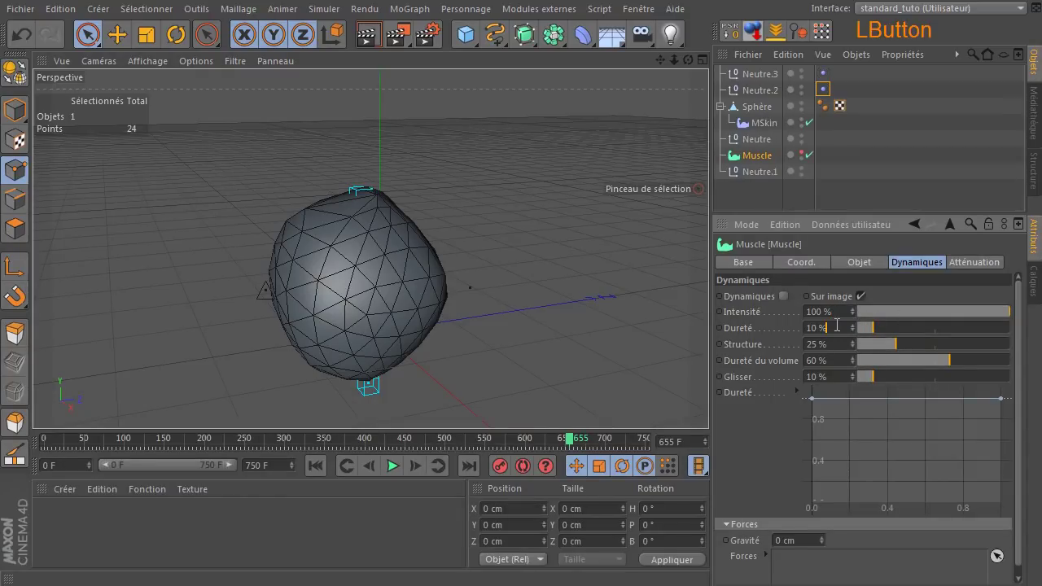
click(828, 360)
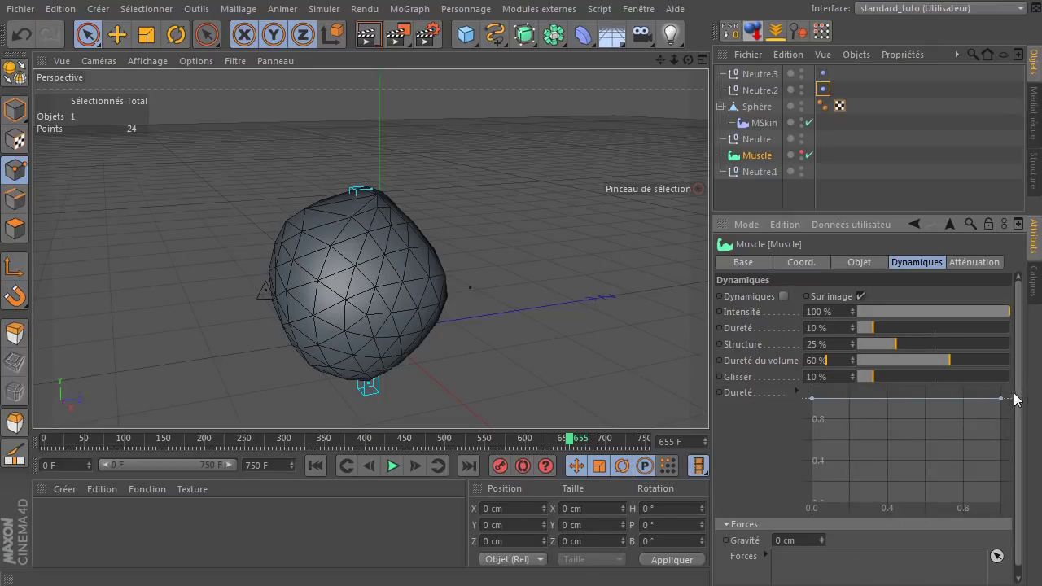
drag(1020, 398, 1020, 407)
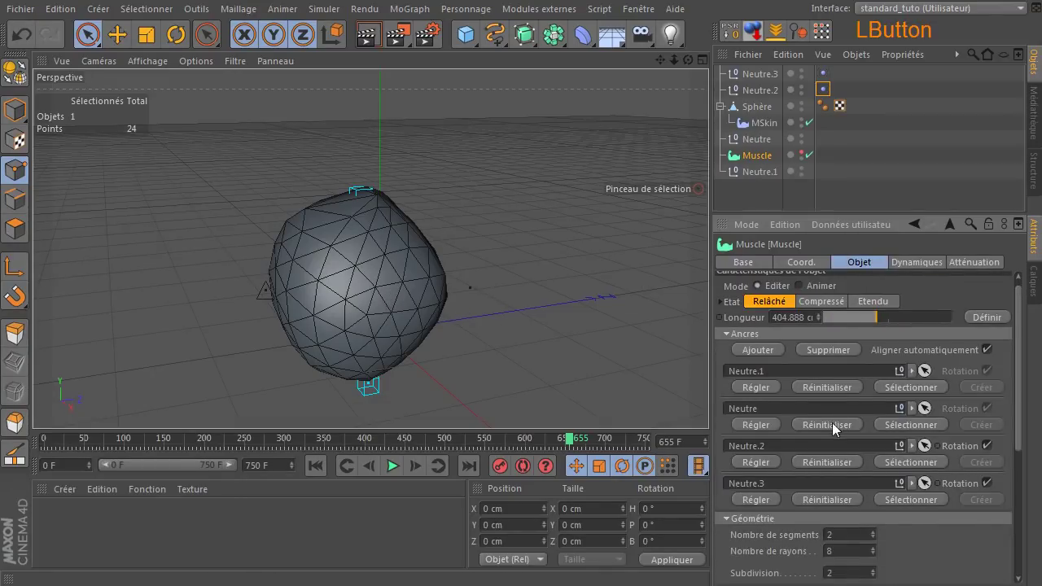
drag(1019, 358, 1032, 305)
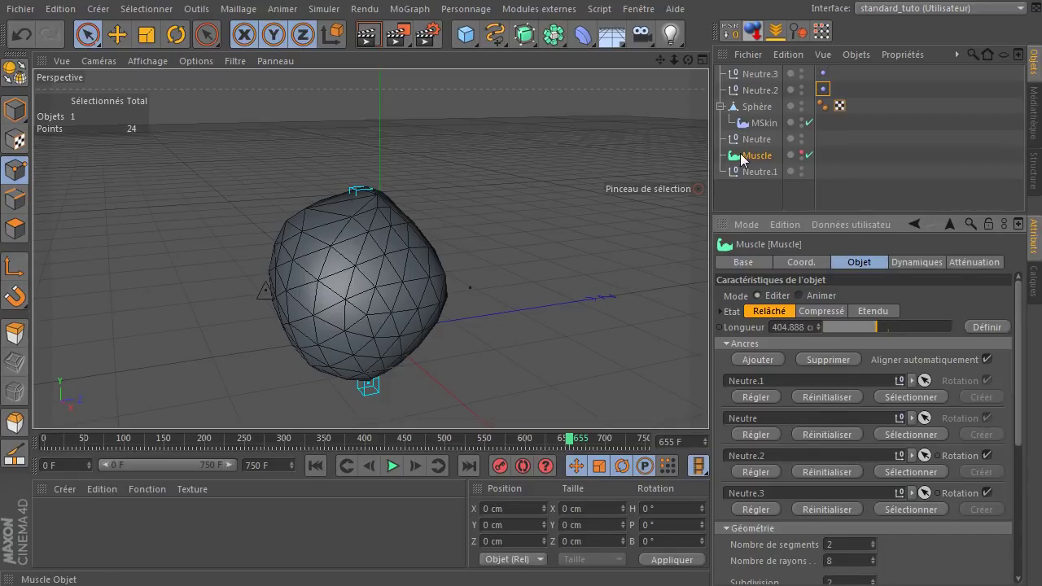
Show the Muscle in the viewport, try three segments in its geometry, and undo the segment change.
click(806, 153)
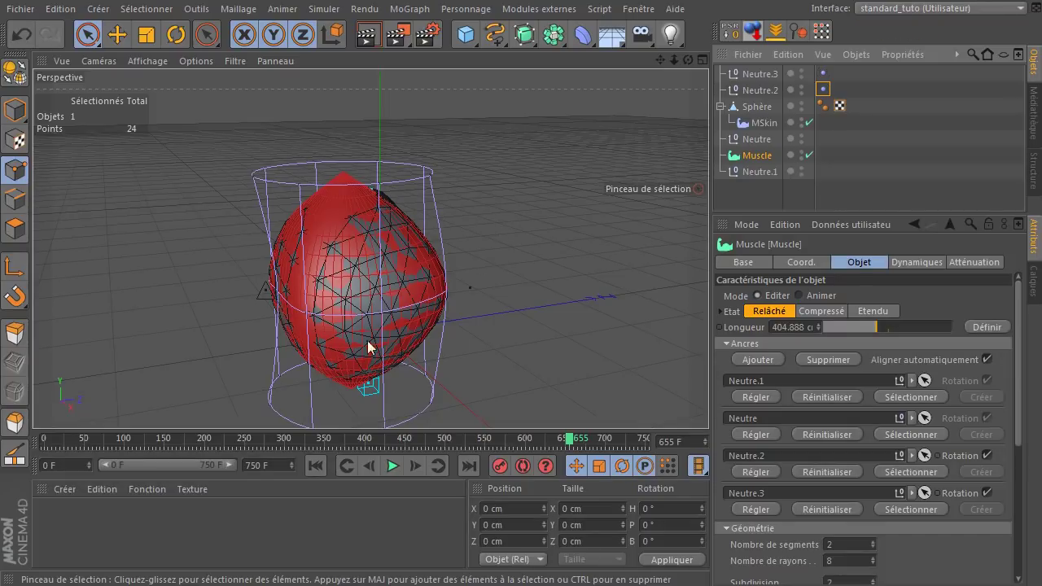
click(872, 541)
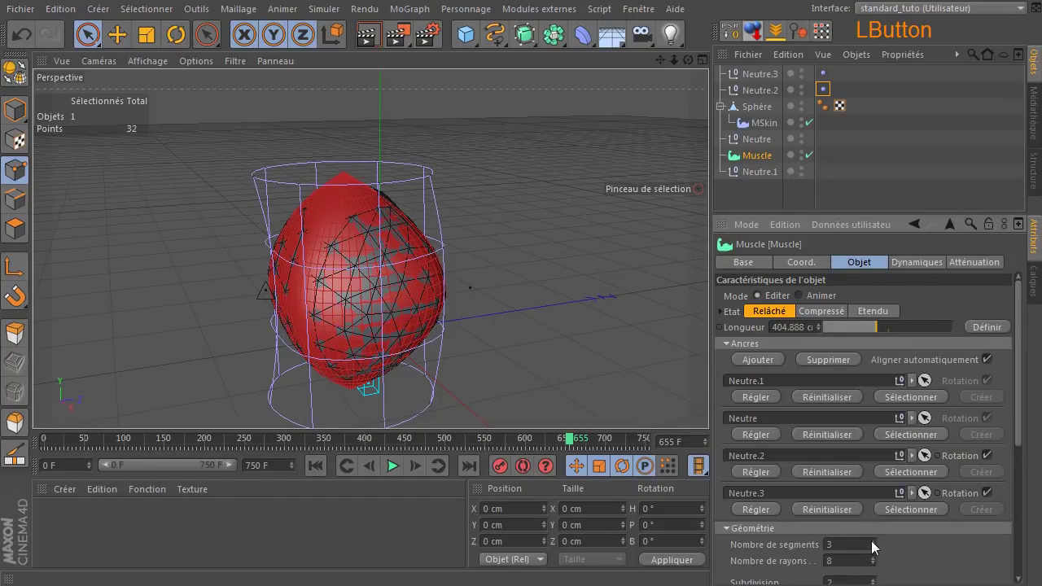
click(25, 33)
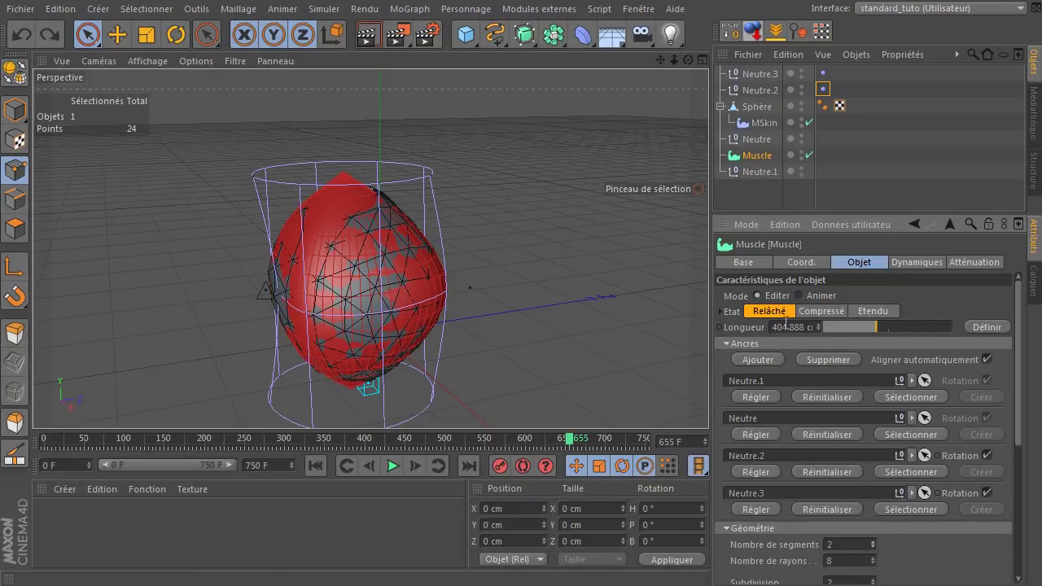
Compare the Muscle's Compressé, Etendu and Relâché states and its Animer mode, ending in the Relâché state and Editer mode.
click(837, 314)
click(873, 311)
click(768, 311)
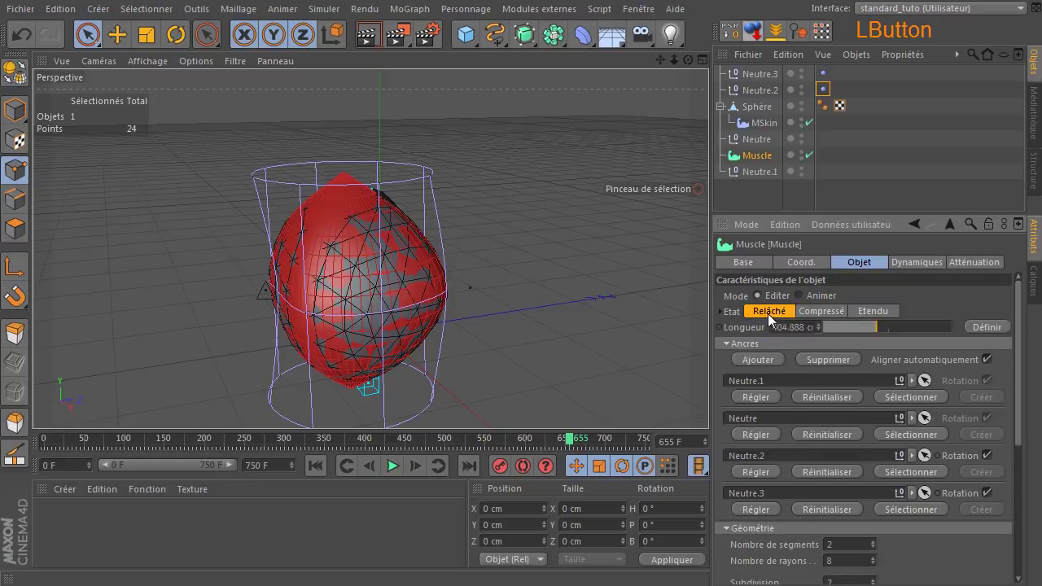
click(829, 296)
click(775, 298)
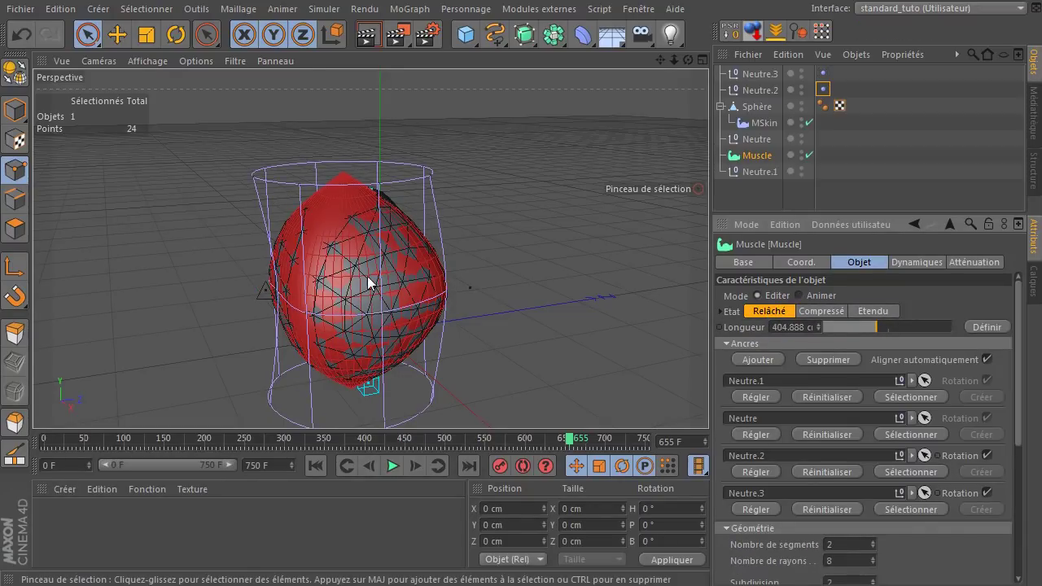
Switch the Muscle to Animer mode, play the animation briefly, and stop it.
click(799, 296)
click(391, 467)
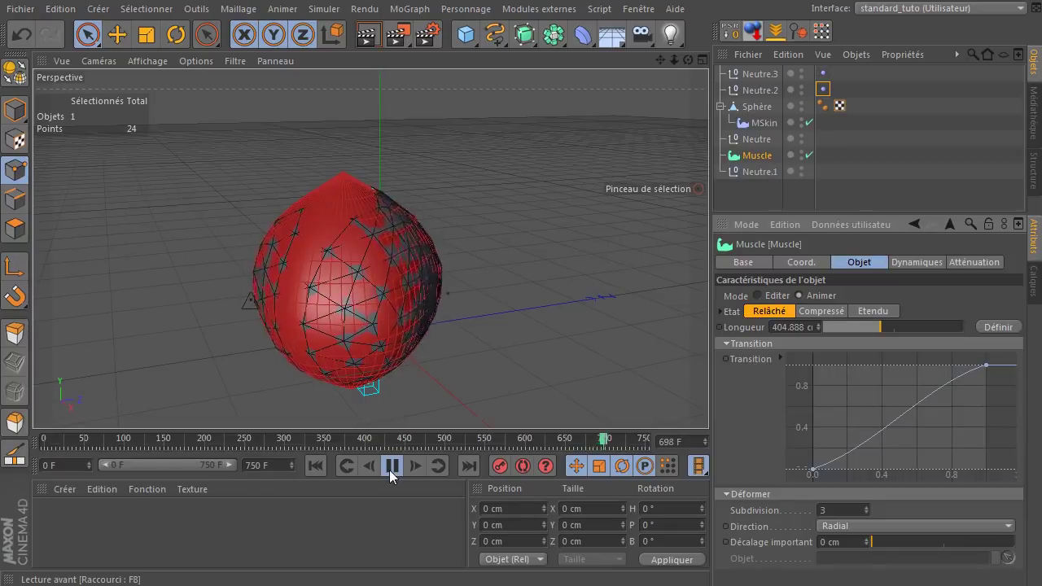
click(397, 471)
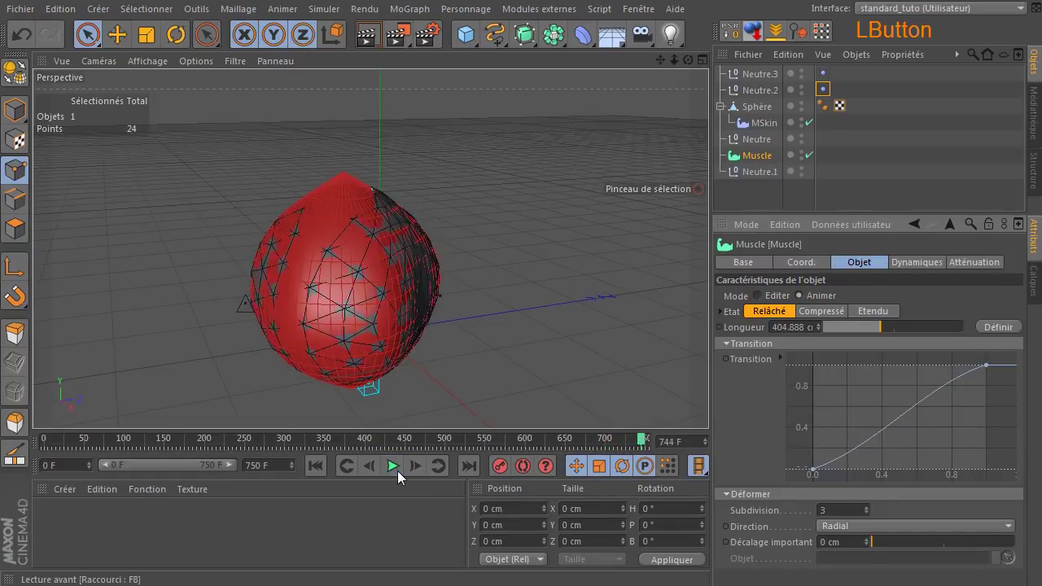